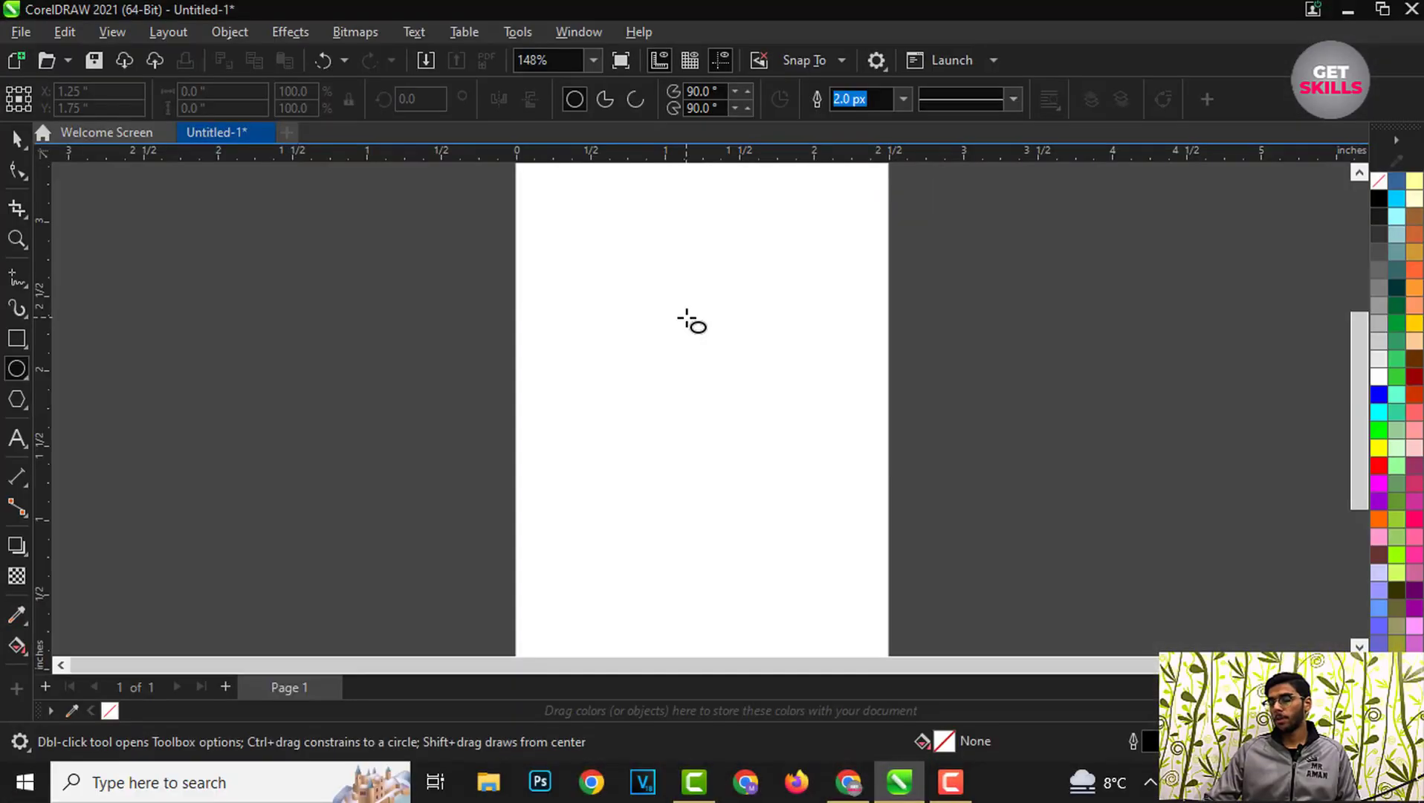
Step: Draw a rectangle about 1.12 × 0.67 inches in the upper part of the page with the Rectangle tool
{"action": "left_click", "coordinate": [531, 329]}
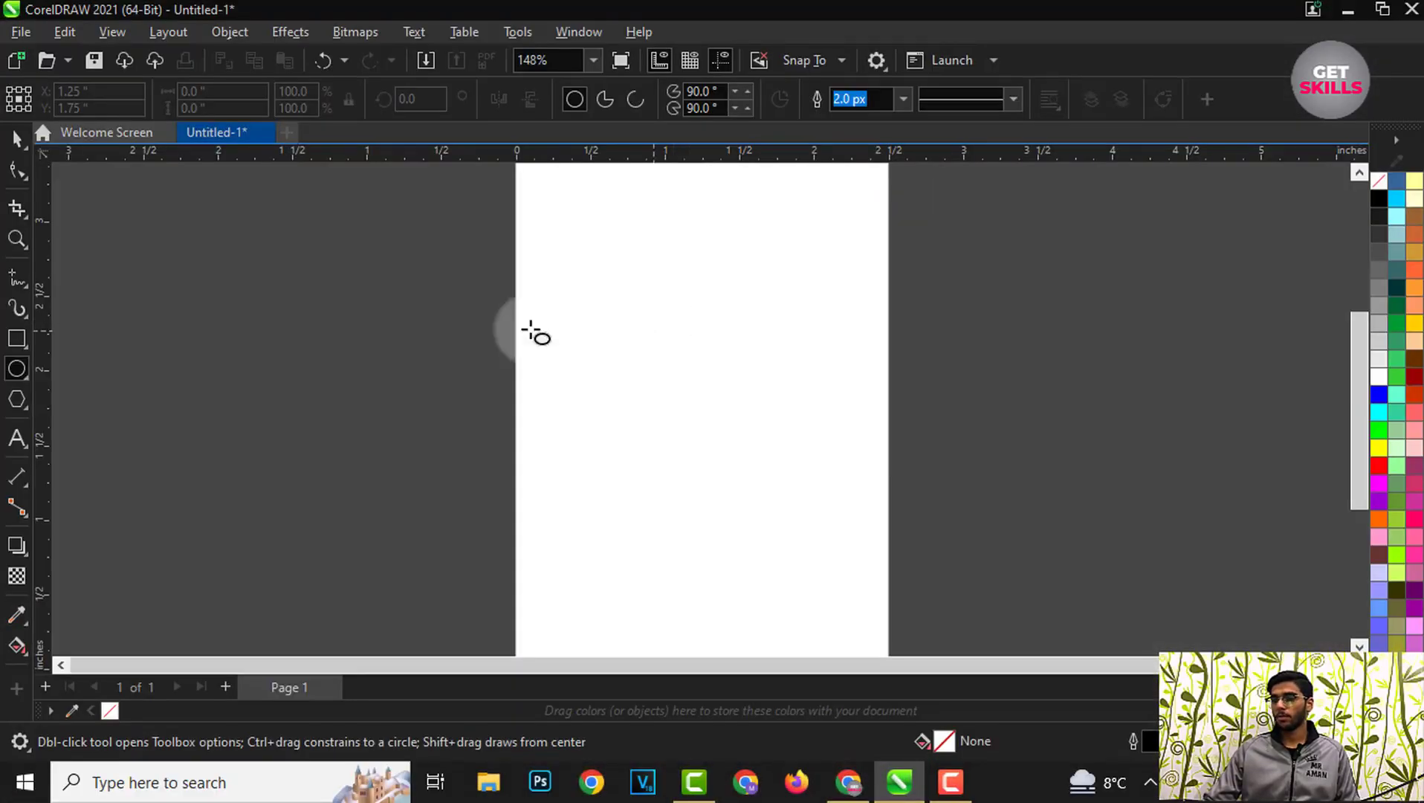
{"action": "left_click", "coordinate": [10, 343]}
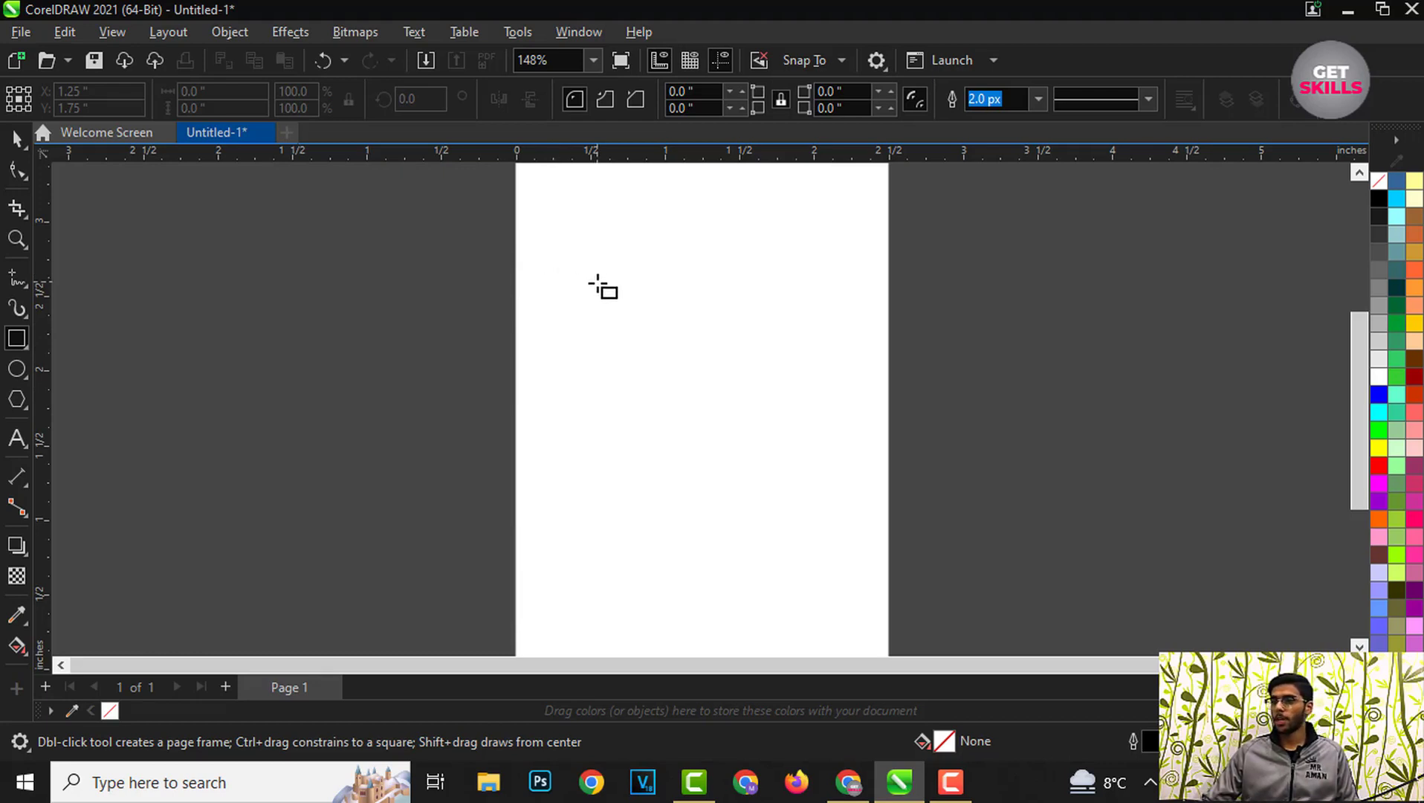
{"action": "left_click", "coordinate": [23, 347]}
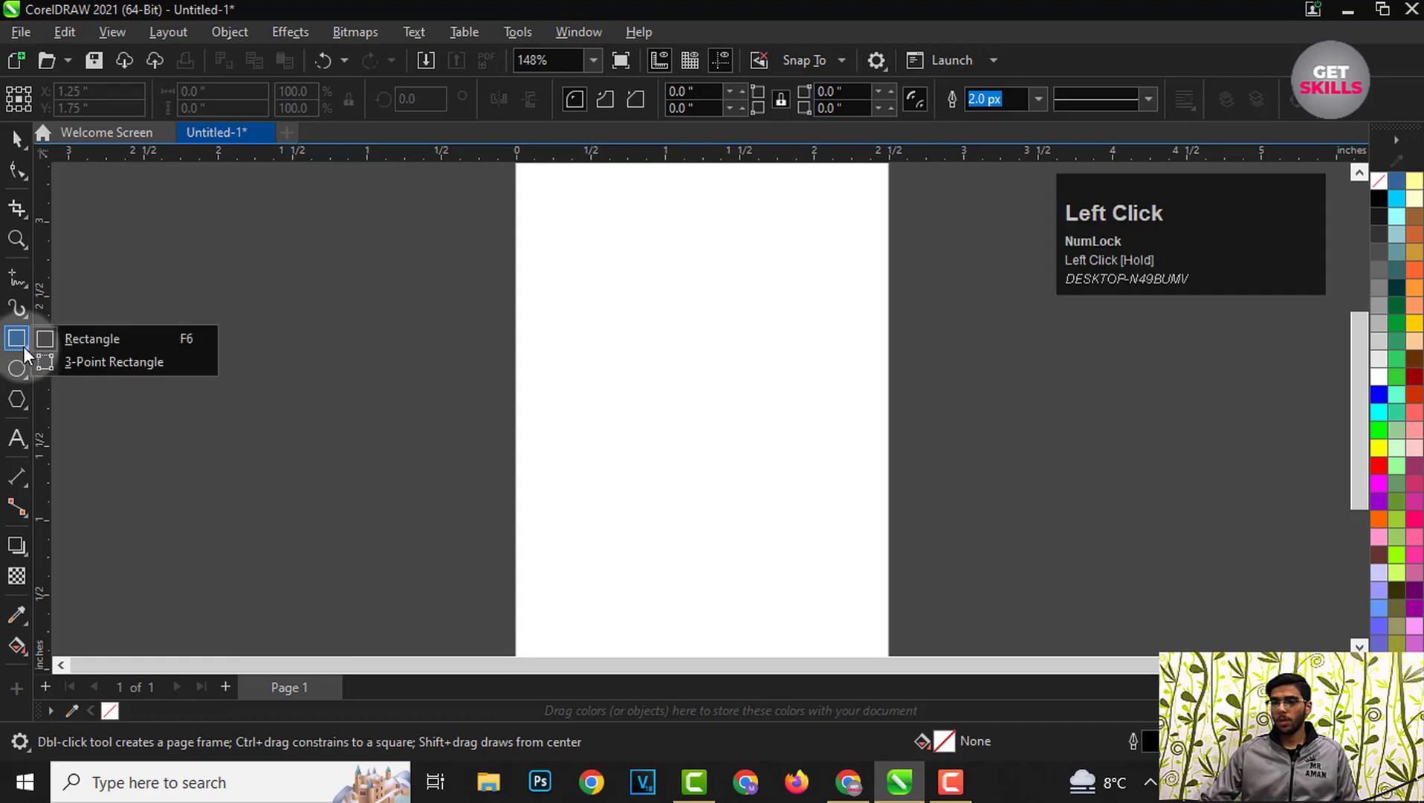
{"action": "left_click", "coordinate": [121, 341]}
{"action": "scroll", "coordinate": [792, 279], "scroll_direction": "up", "scroll_amount": 4}
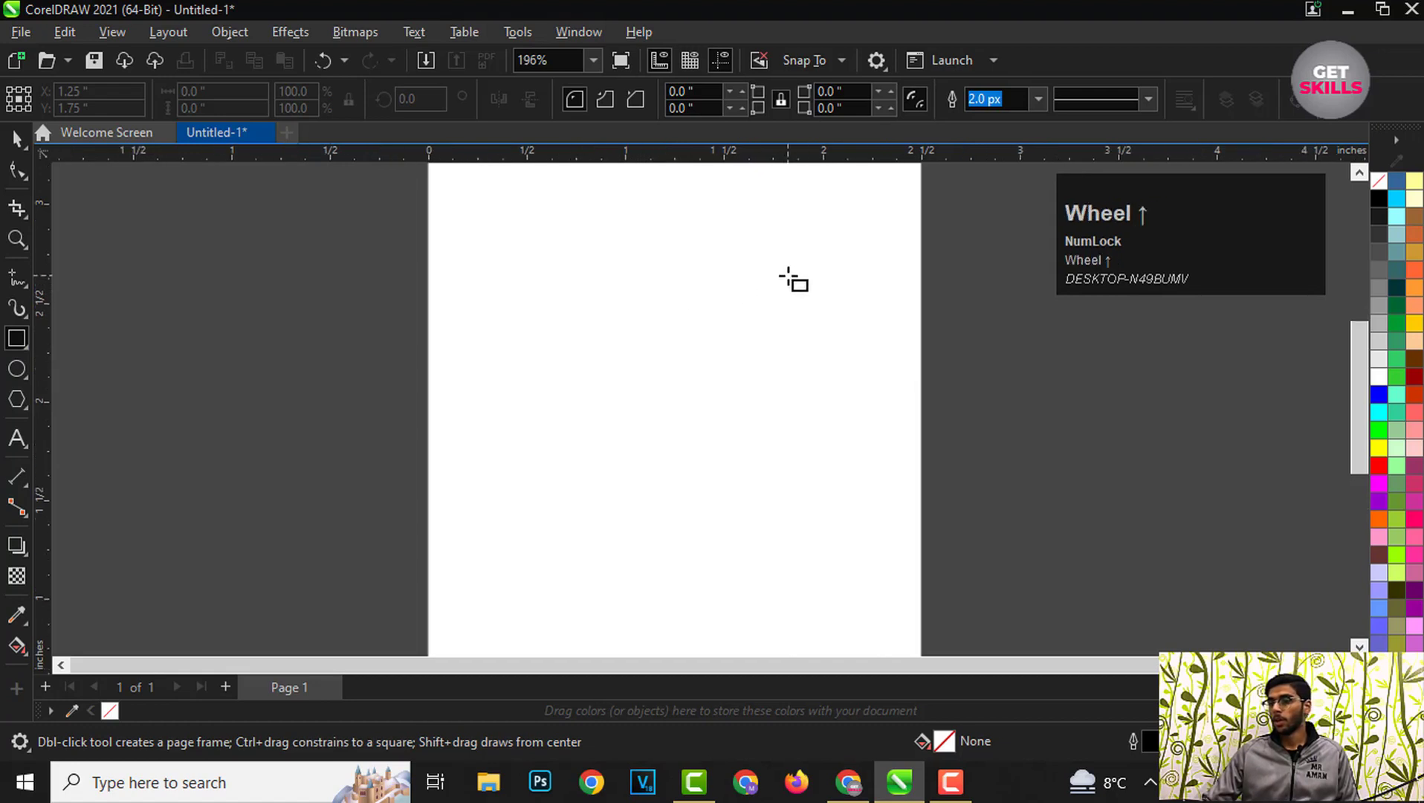
{"action": "left_click_drag", "start_coordinate": [266, 262], "coordinate": [711, 528]}
{"action": "scroll", "coordinate": [556, 378], "scroll_direction": "down", "scroll_amount": 1}
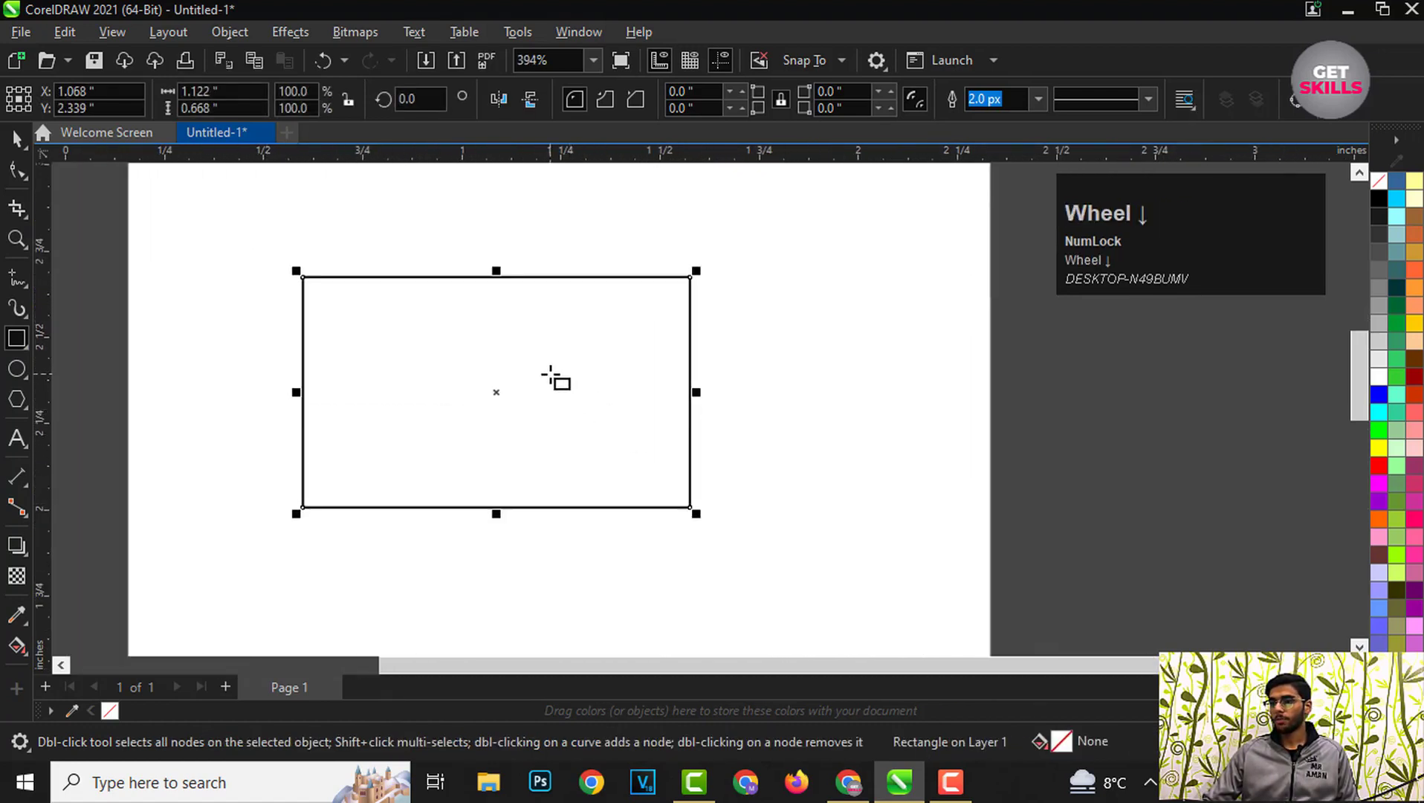
{"action": "scroll", "coordinate": [416, 375], "scroll_direction": "up", "scroll_amount": 1}
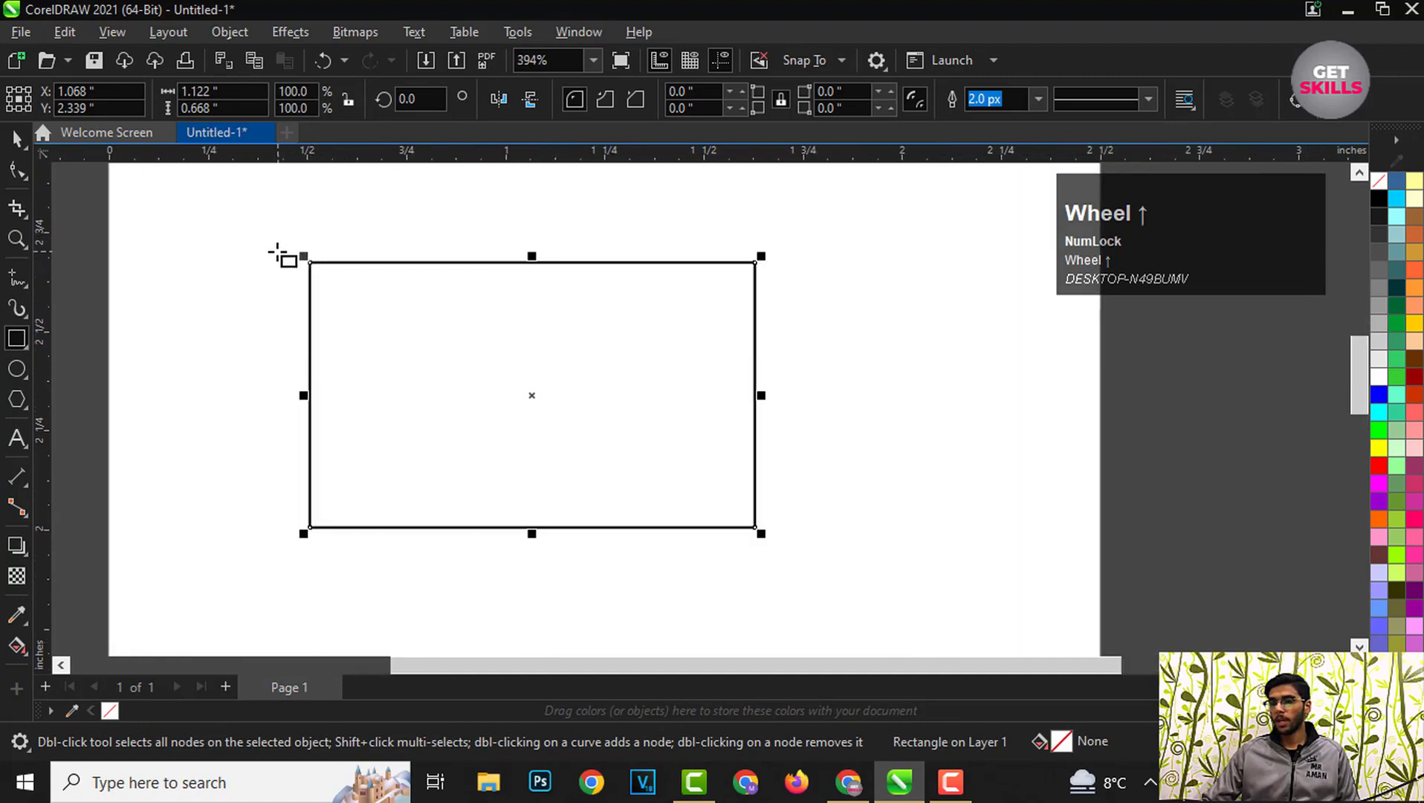
Step: Draw a trial rectangle about 0.88 × 0.66 inches overlapping the first and another about 1.29 × 0.86 inches below it, deleting each
{"action": "left_click_drag", "start_coordinate": [152, 218], "coordinate": [500, 480]}
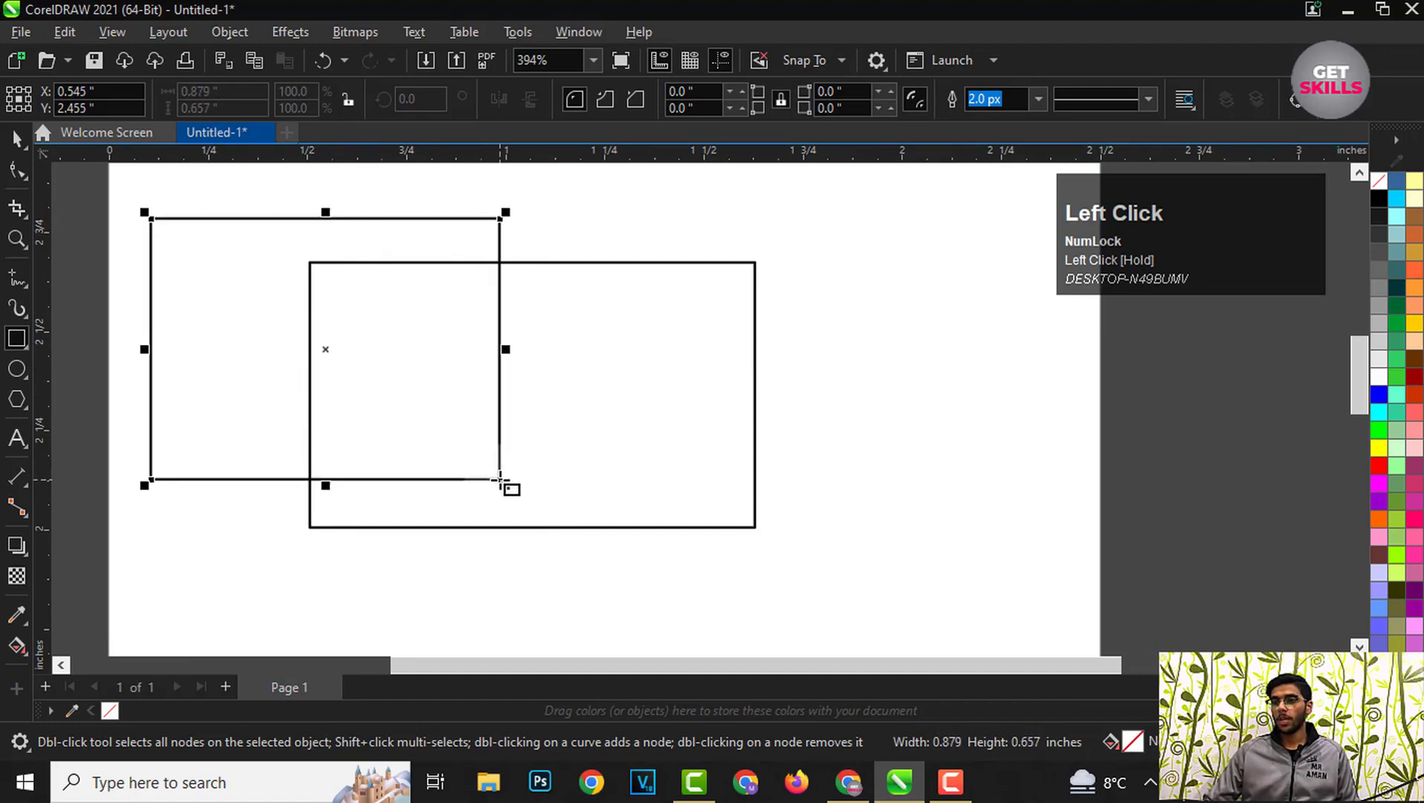
{"action": "key", "text": "Delete"}
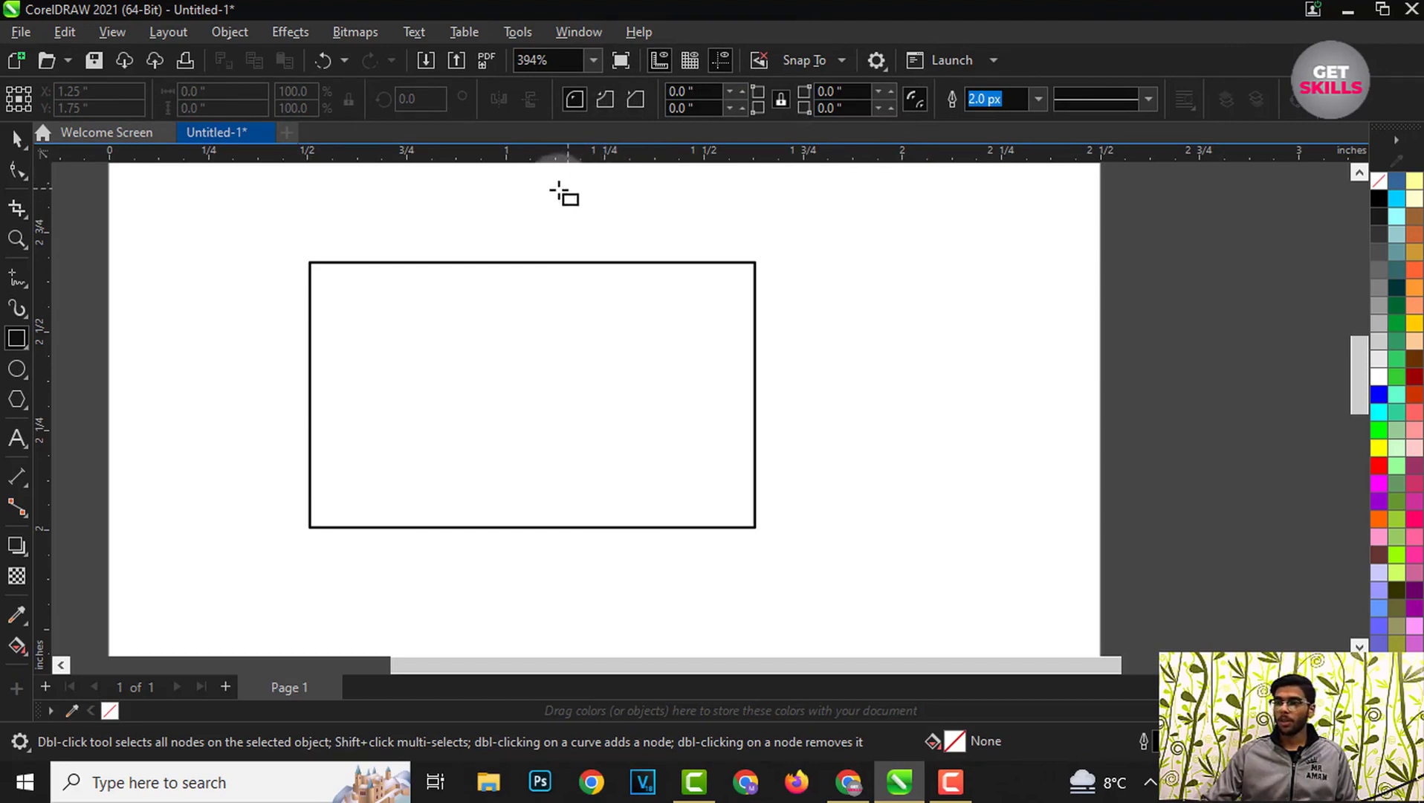
{"action": "scroll", "coordinate": [515, 182], "scroll_direction": "down", "scroll_amount": 2}
{"action": "scroll", "coordinate": [530, 292], "scroll_direction": "up", "scroll_amount": 1}
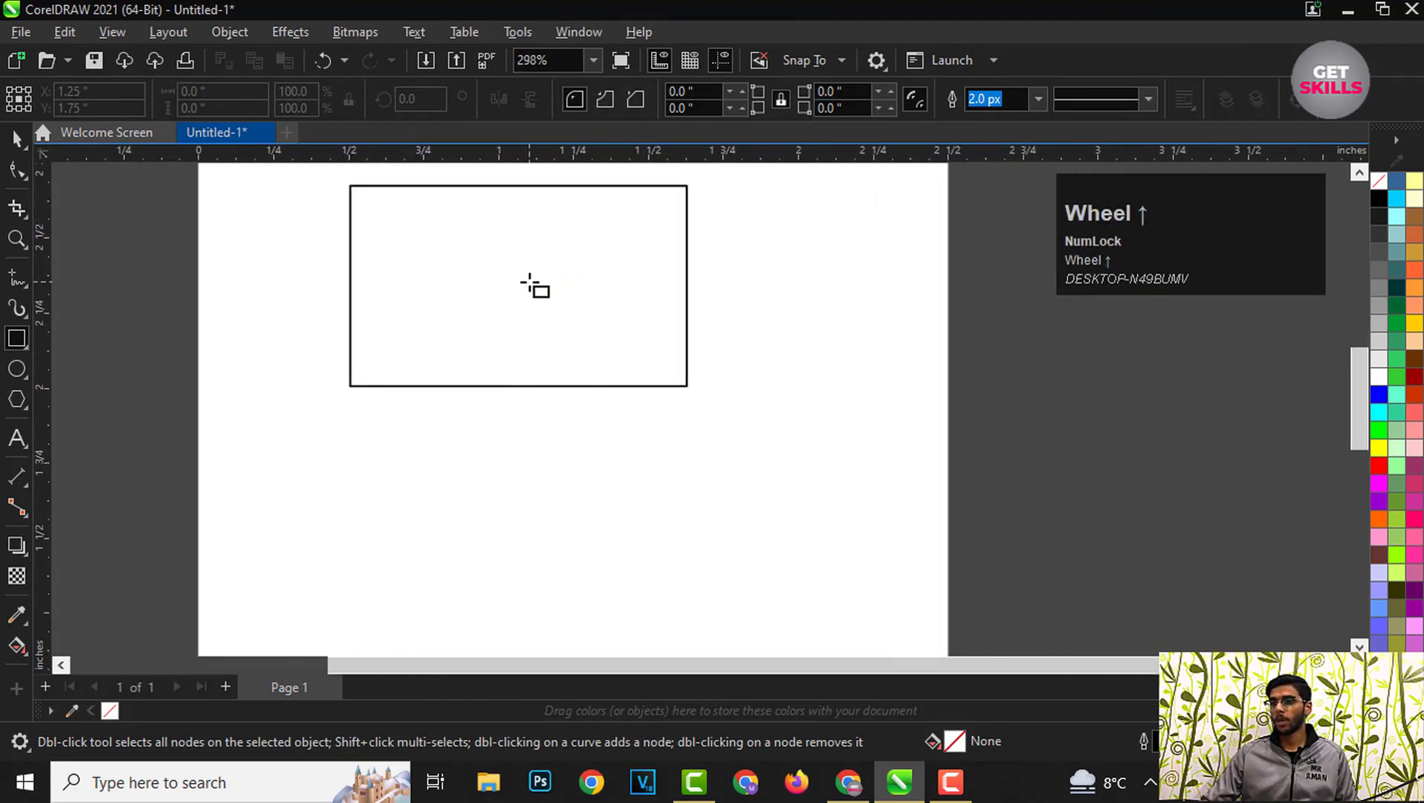
{"action": "scroll", "coordinate": [595, 283], "scroll_direction": "up", "scroll_amount": 1}
{"action": "scroll", "coordinate": [451, 292], "scroll_direction": "down", "scroll_amount": 2}
{"action": "scroll", "coordinate": [469, 339], "scroll_direction": "up", "scroll_amount": 1}
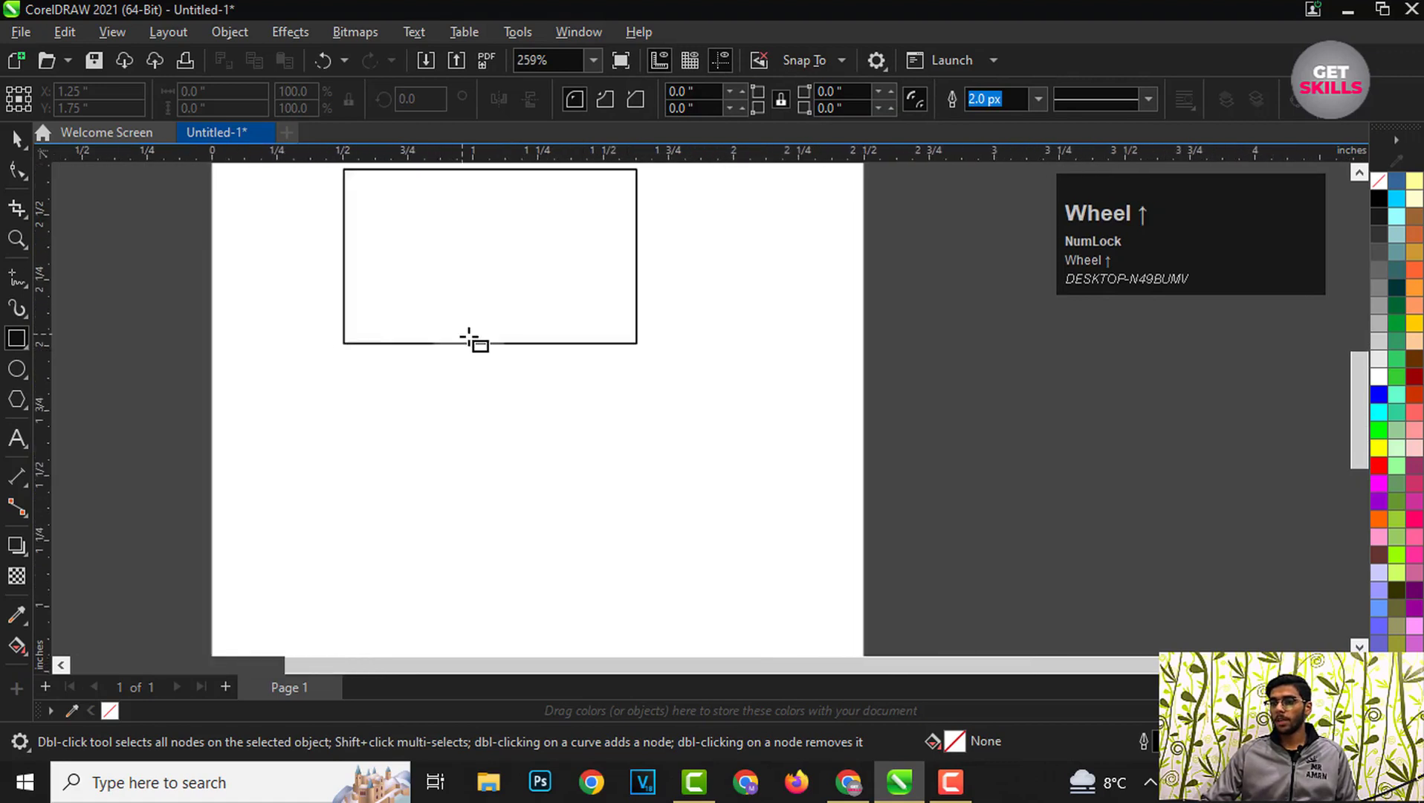
{"action": "left_click_drag", "start_coordinate": [340, 368], "coordinate": [677, 593]}
{"action": "scroll", "coordinate": [496, 587], "scroll_direction": "up", "scroll_amount": 1}
{"action": "scroll", "coordinate": [475, 383], "scroll_direction": "down", "scroll_amount": 1}
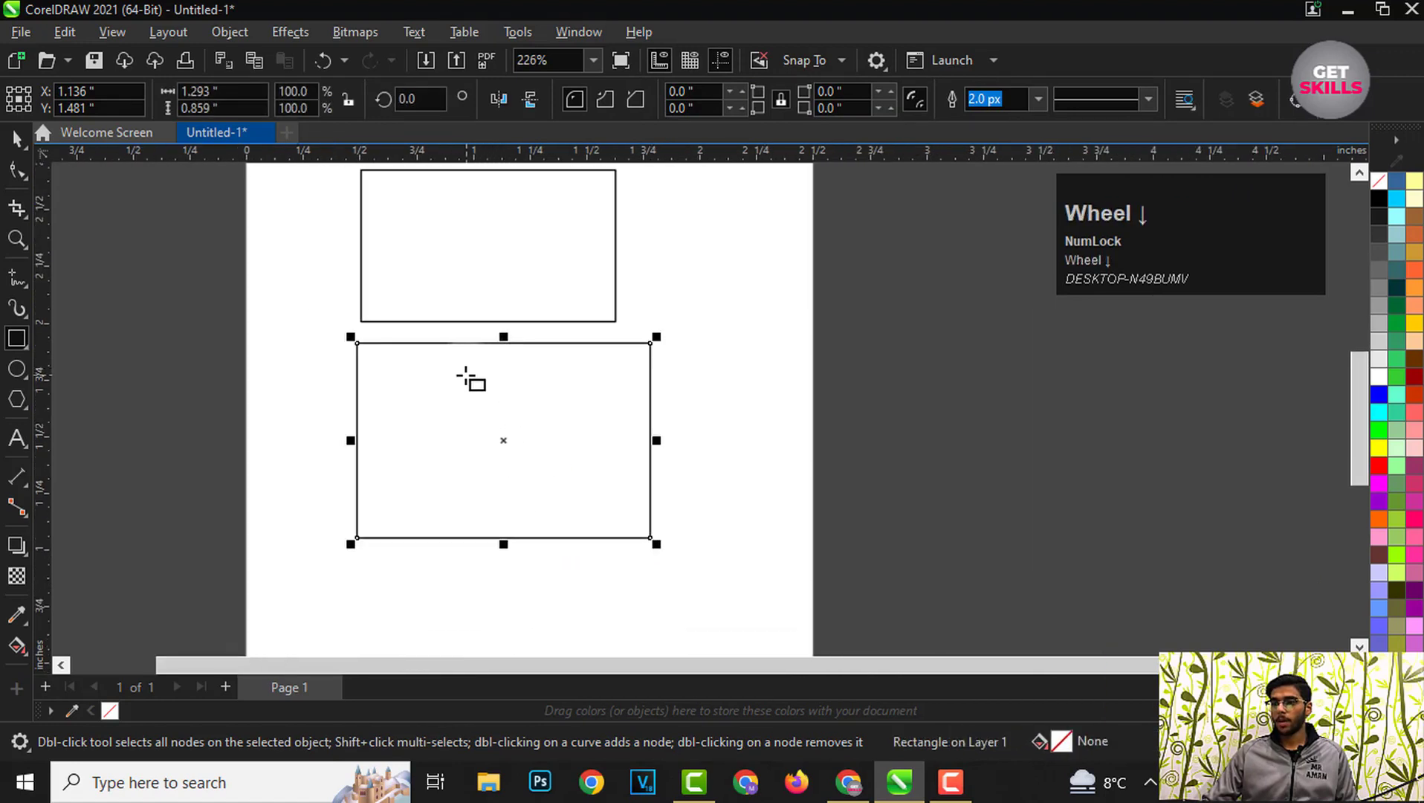
{"action": "scroll", "coordinate": [468, 378], "scroll_direction": "up", "scroll_amount": 1}
{"action": "key", "text": "Delete"}
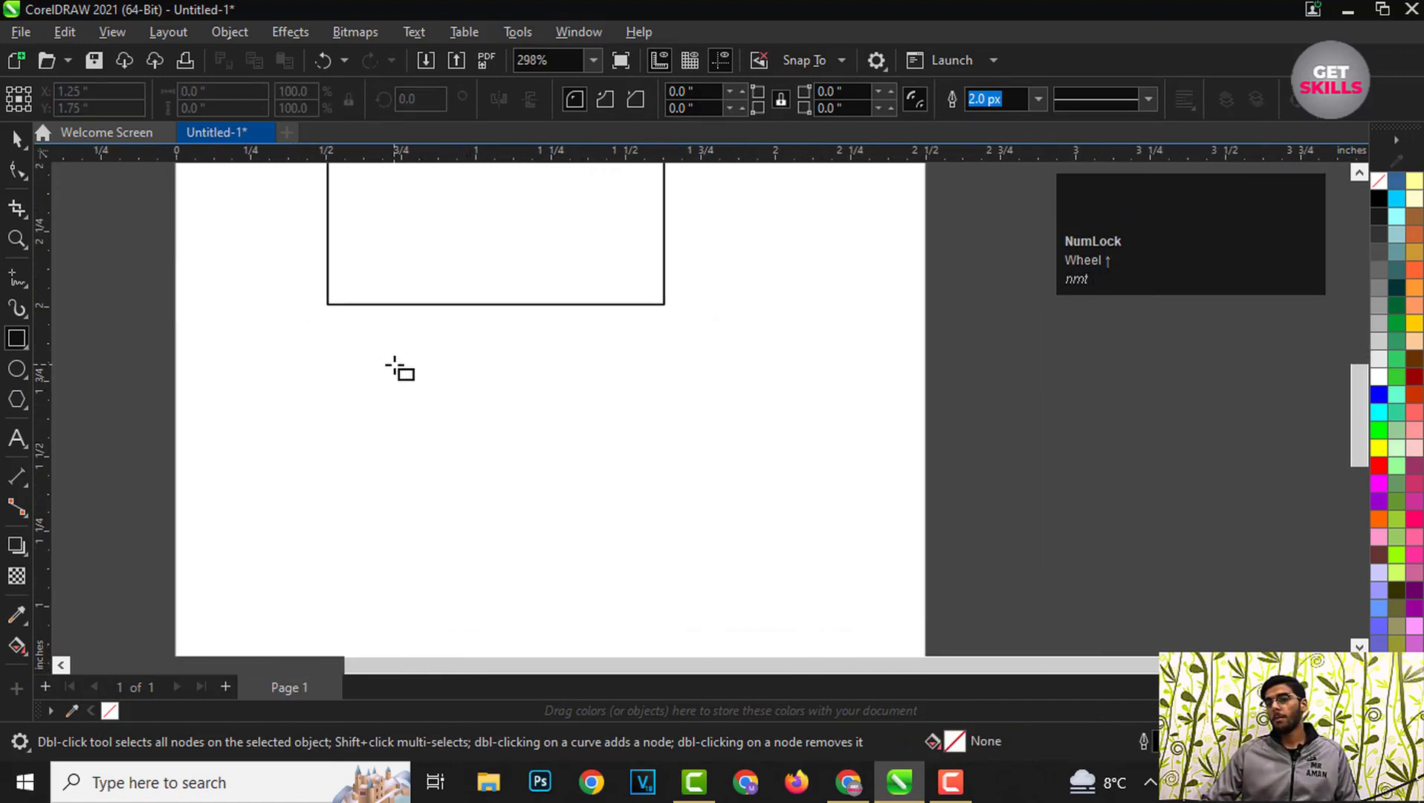
Step: Draw a trial rectangle about 0.75 × 0.55 inches below the first rectangle and delete it
{"action": "mouse_move", "coordinate": [382, 344]}
{"action": "left_mouse_down"}
{"action": "mouse_move", "coordinate": [510, 466]}
{"action": "mouse_move", "coordinate": [639, 548]}
{"action": "mouse_move", "coordinate": [569, 463]}
{"action": "mouse_move", "coordinate": [588, 397]}
{"action": "mouse_move", "coordinate": [590, 490]}
{"action": "mouse_move", "coordinate": [495, 432]}
{"action": "mouse_move", "coordinate": [613, 523]}
{"action": "mouse_move", "coordinate": [483, 422]}
{"action": "mouse_move", "coordinate": [617, 528]}
{"action": "mouse_move", "coordinate": [480, 434]}
{"action": "mouse_move", "coordinate": [572, 511]}
{"action": "mouse_move", "coordinate": [734, 565]}
{"action": "mouse_move", "coordinate": [852, 552]}
{"action": "mouse_move", "coordinate": [866, 527]}
{"action": "mouse_move", "coordinate": [485, 515]}
{"action": "mouse_move", "coordinate": [764, 573]}
{"action": "mouse_move", "coordinate": [643, 501]}
{"action": "mouse_move", "coordinate": [421, 422]}
{"action": "mouse_move", "coordinate": [626, 508]}
{"action": "mouse_move", "coordinate": [446, 416]}
{"action": "mouse_move", "coordinate": [760, 613]}
{"action": "mouse_move", "coordinate": [690, 550]}
{"action": "mouse_move", "coordinate": [486, 422]}
{"action": "mouse_move", "coordinate": [608, 480]}
{"action": "mouse_move", "coordinate": [639, 510]}
{"action": "mouse_move", "coordinate": [534, 448]}
{"action": "mouse_move", "coordinate": [709, 556]}
{"action": "mouse_move", "coordinate": [525, 448]}
{"action": "mouse_move", "coordinate": [668, 542]}
{"action": "mouse_move", "coordinate": [608, 510]}
{"action": "left_mouse_up"}
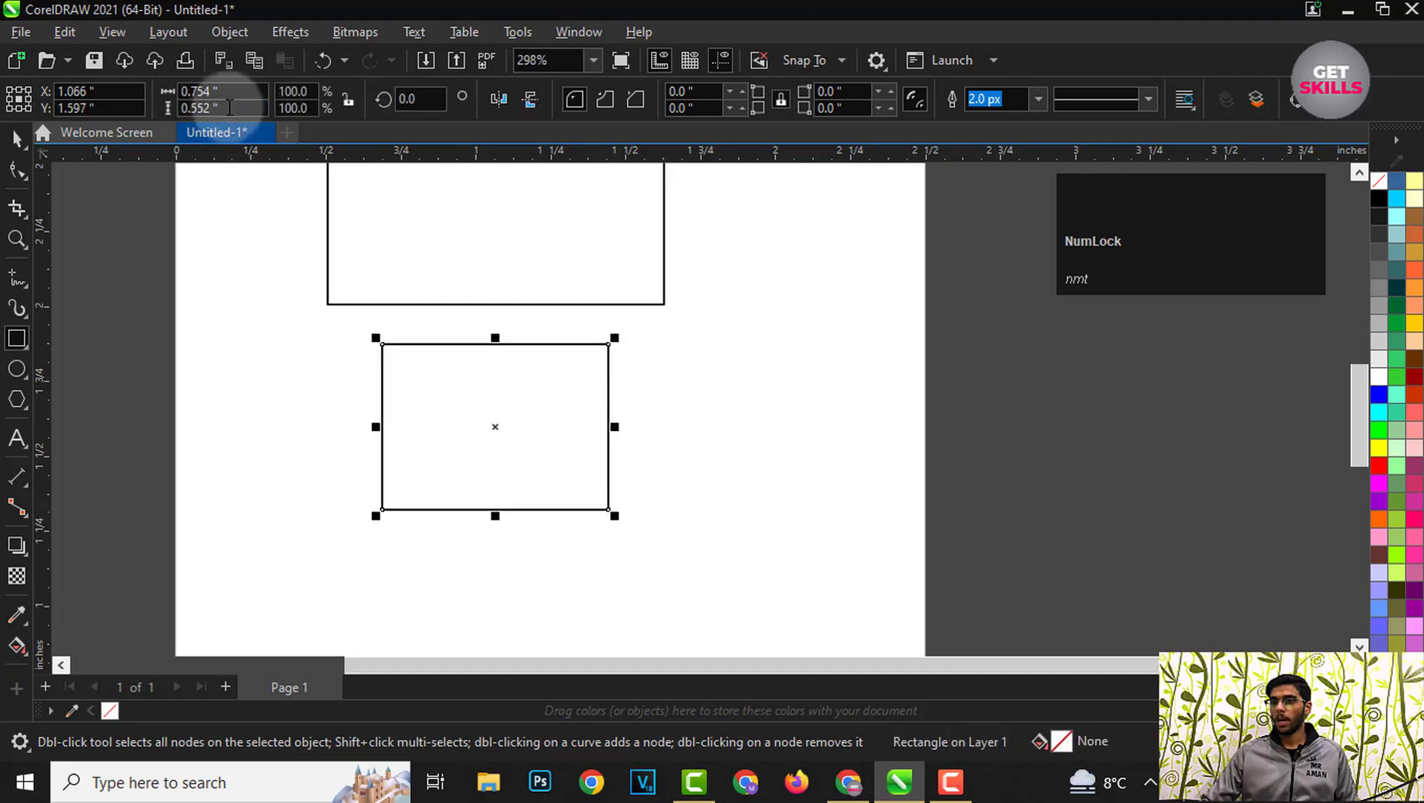
{"action": "scroll", "coordinate": [414, 338], "scroll_direction": "up", "scroll_amount": 1}
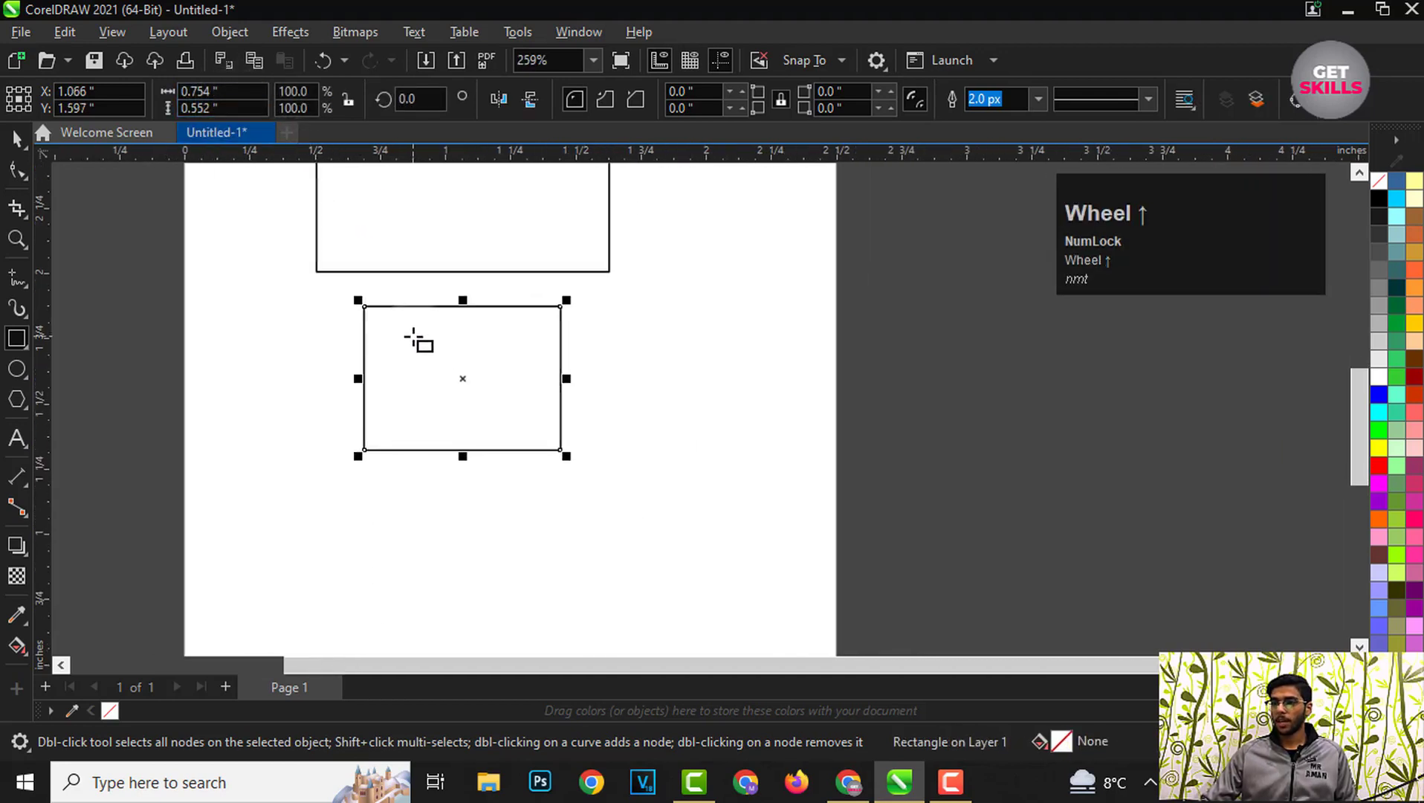
{"action": "key", "text": "Delete"}
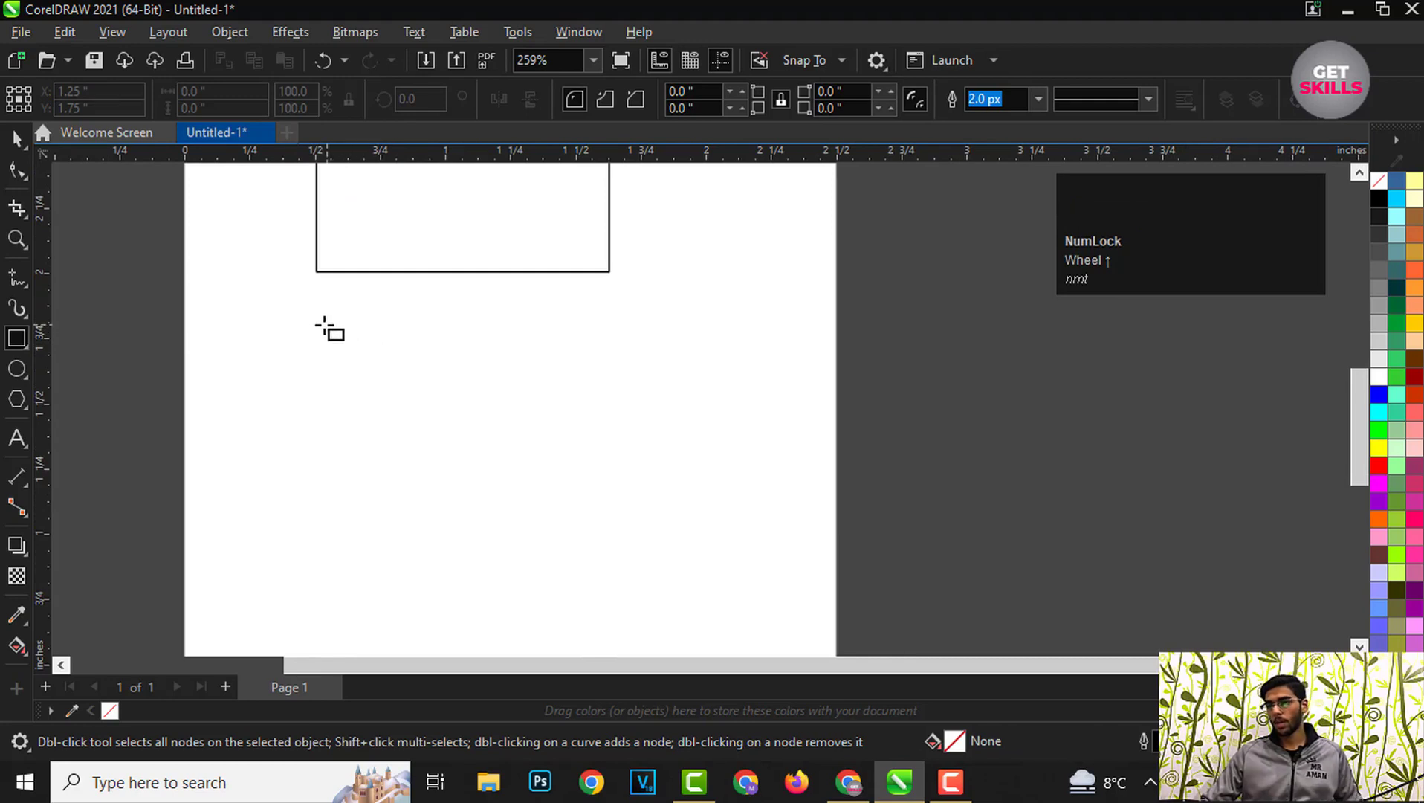
Step: Draw a perfect square about 0.93 inches wide below the first rectangle, constraining its proportions
{"action": "left_click", "coordinate": [319, 328], "text": "ctrl"}
{"action": "left_click_drag", "start_coordinate": [316, 324], "coordinate": [551, 502]}
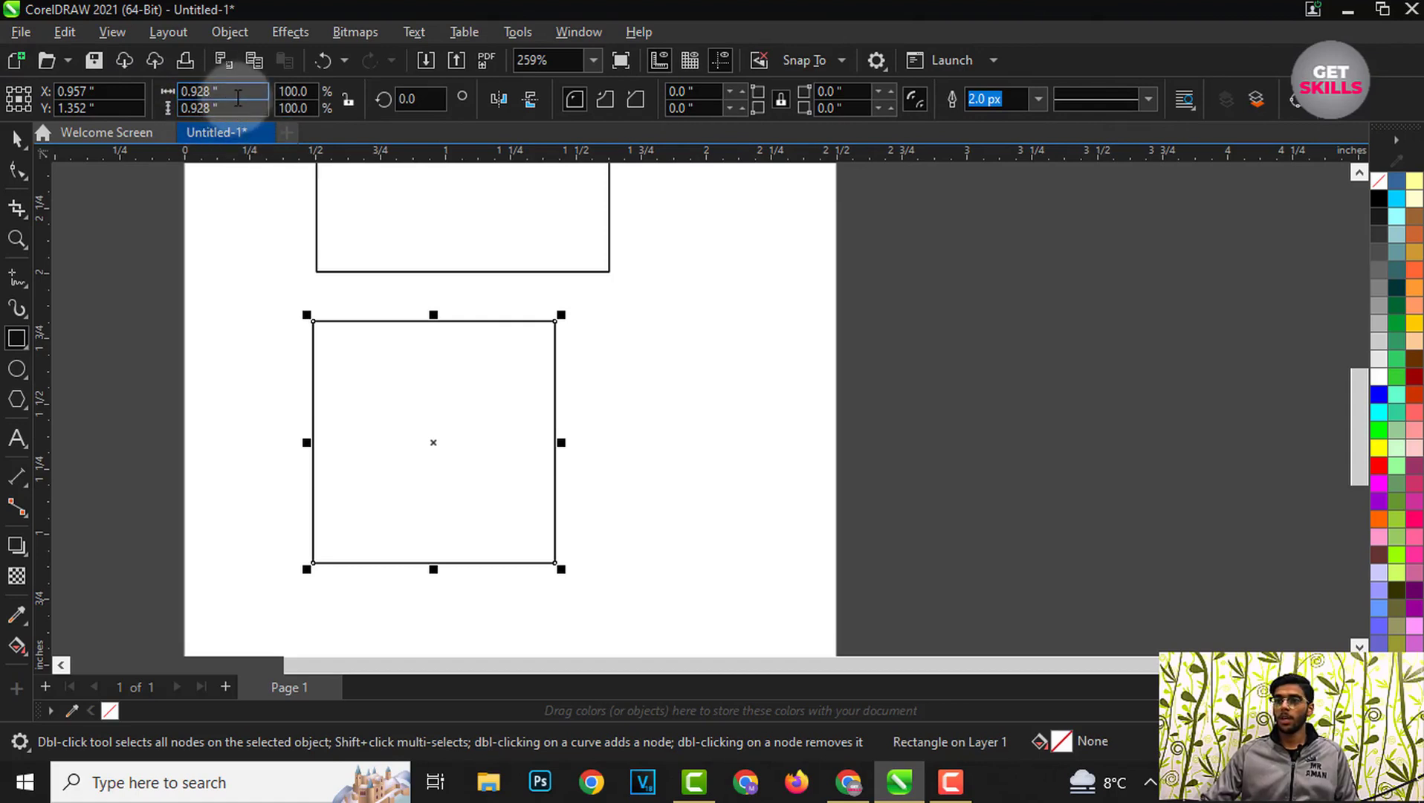
{"action": "scroll", "coordinate": [382, 245], "scroll_direction": "up", "scroll_amount": 1}
{"action": "scroll", "coordinate": [405, 431], "scroll_direction": "up", "scroll_amount": 1}
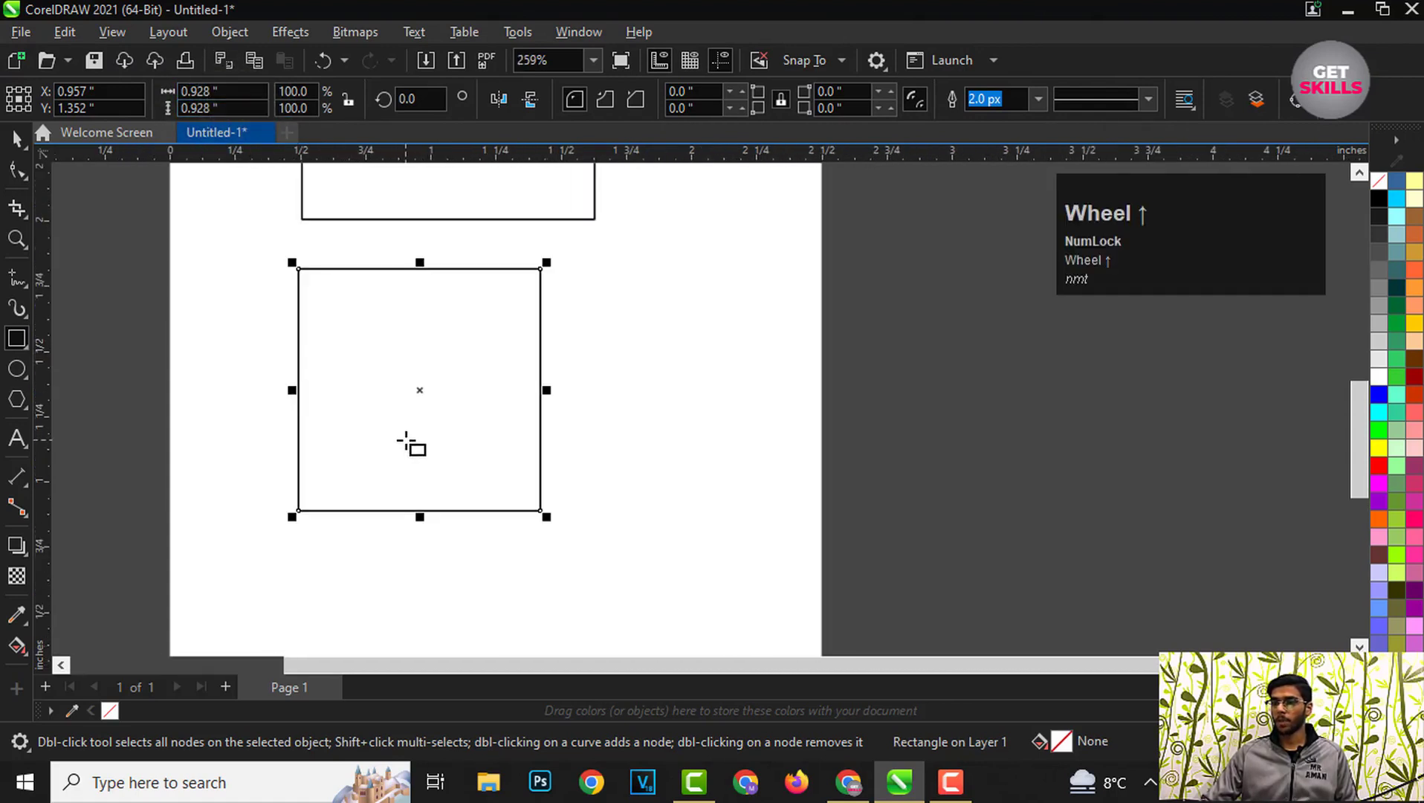
{"action": "scroll", "coordinate": [418, 371], "scroll_direction": "up", "scroll_amount": 1}
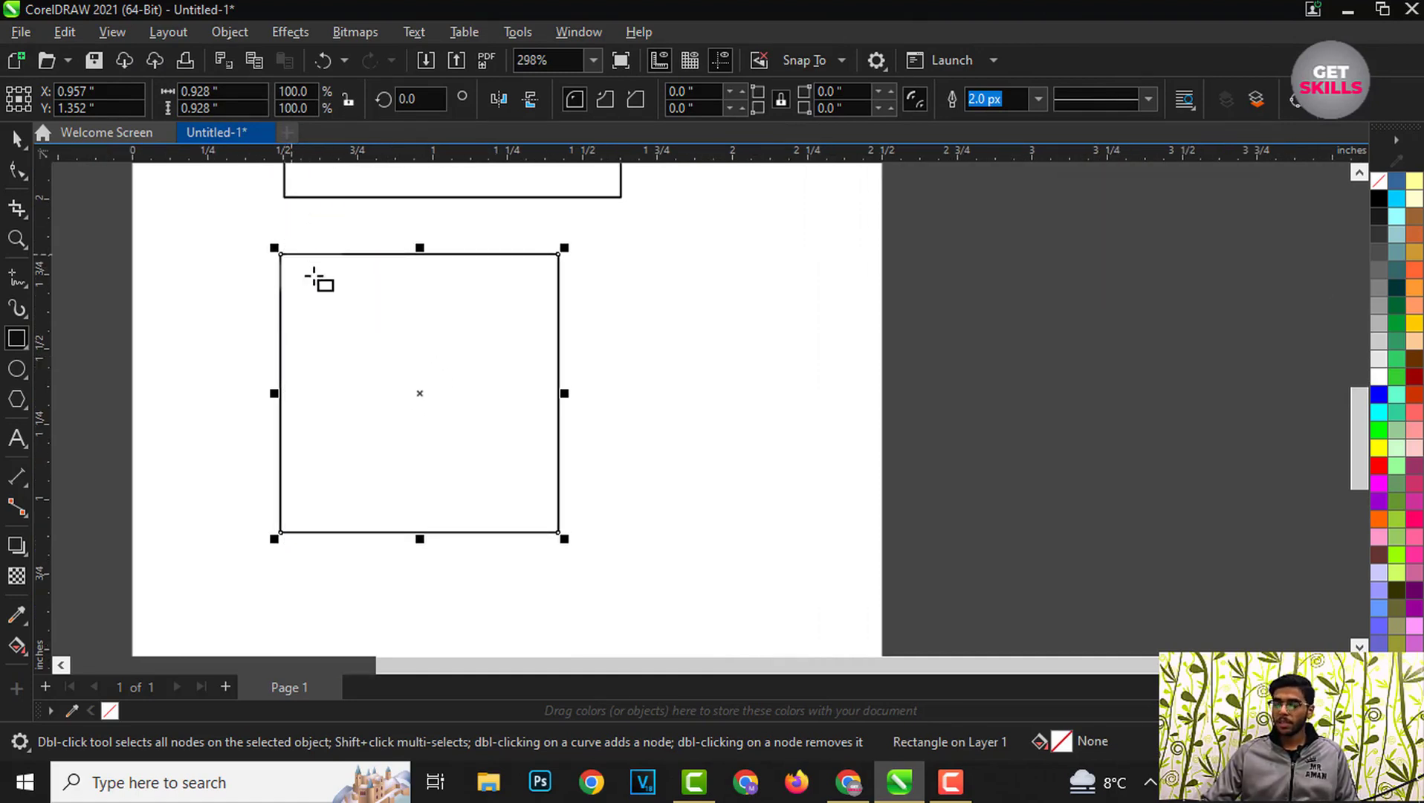
Step: Resize the square to a width of 2 inches and a height of 3 inches
{"action": "left_click", "coordinate": [206, 91]}
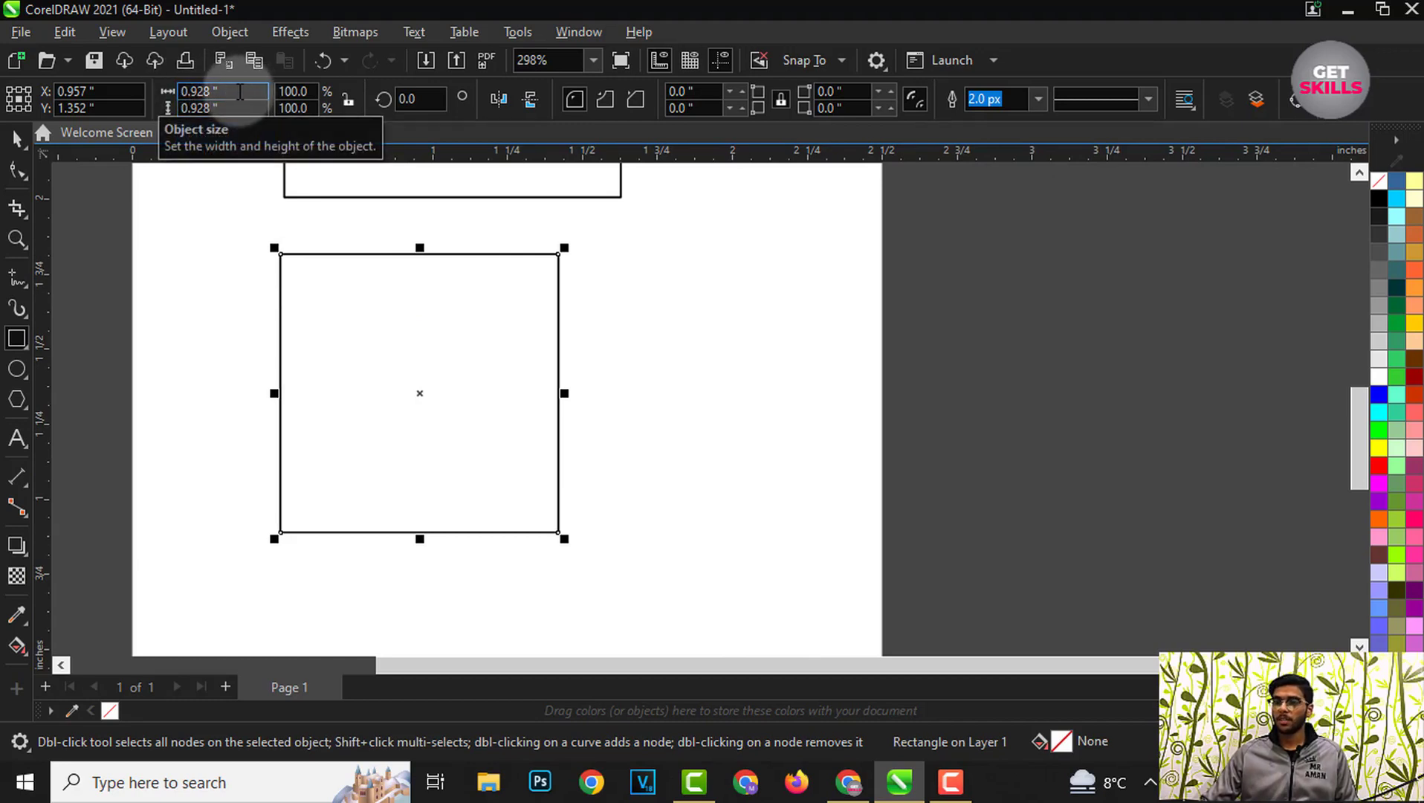
{"action": "left_click", "coordinate": [16, 140]}
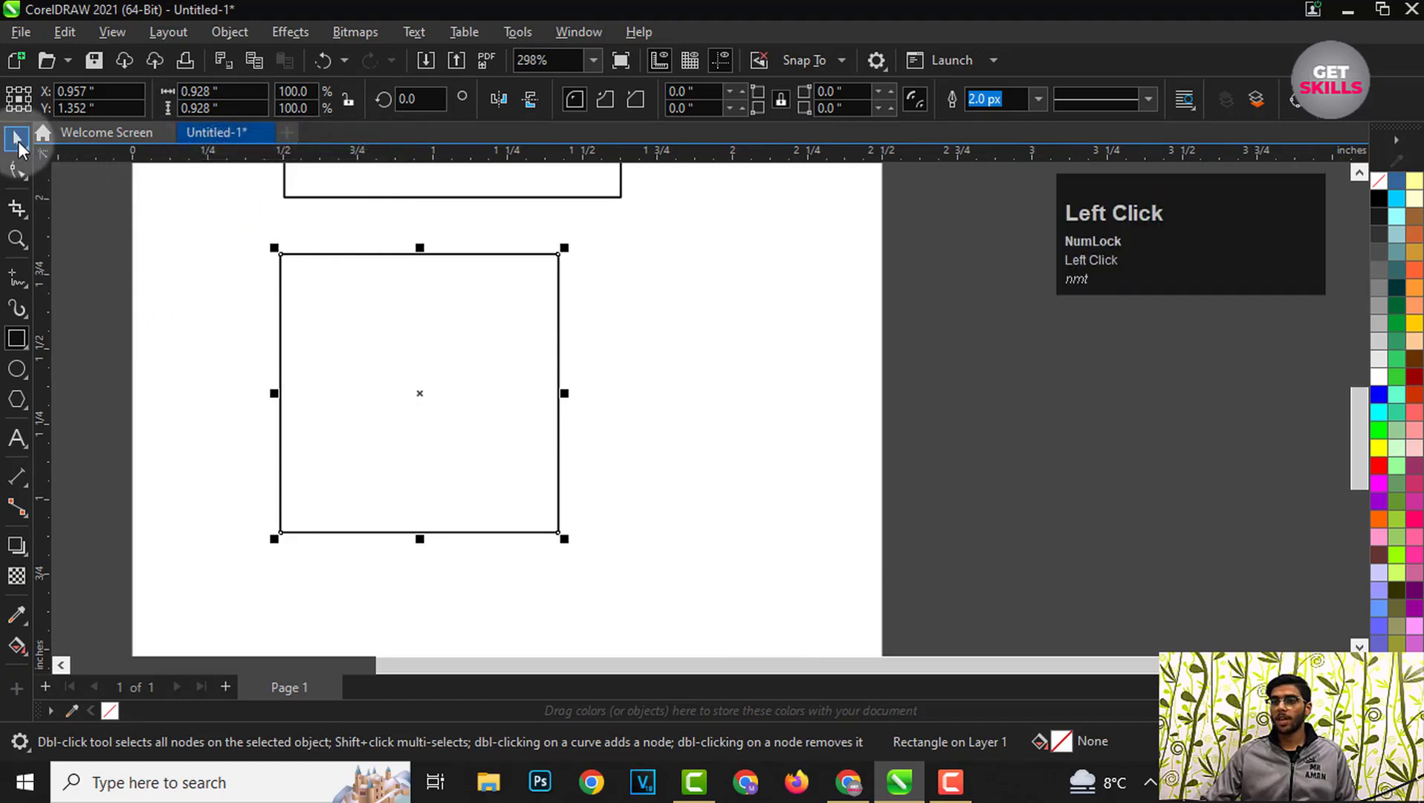
{"action": "left_click", "coordinate": [422, 420]}
{"action": "left_click", "coordinate": [221, 92]}
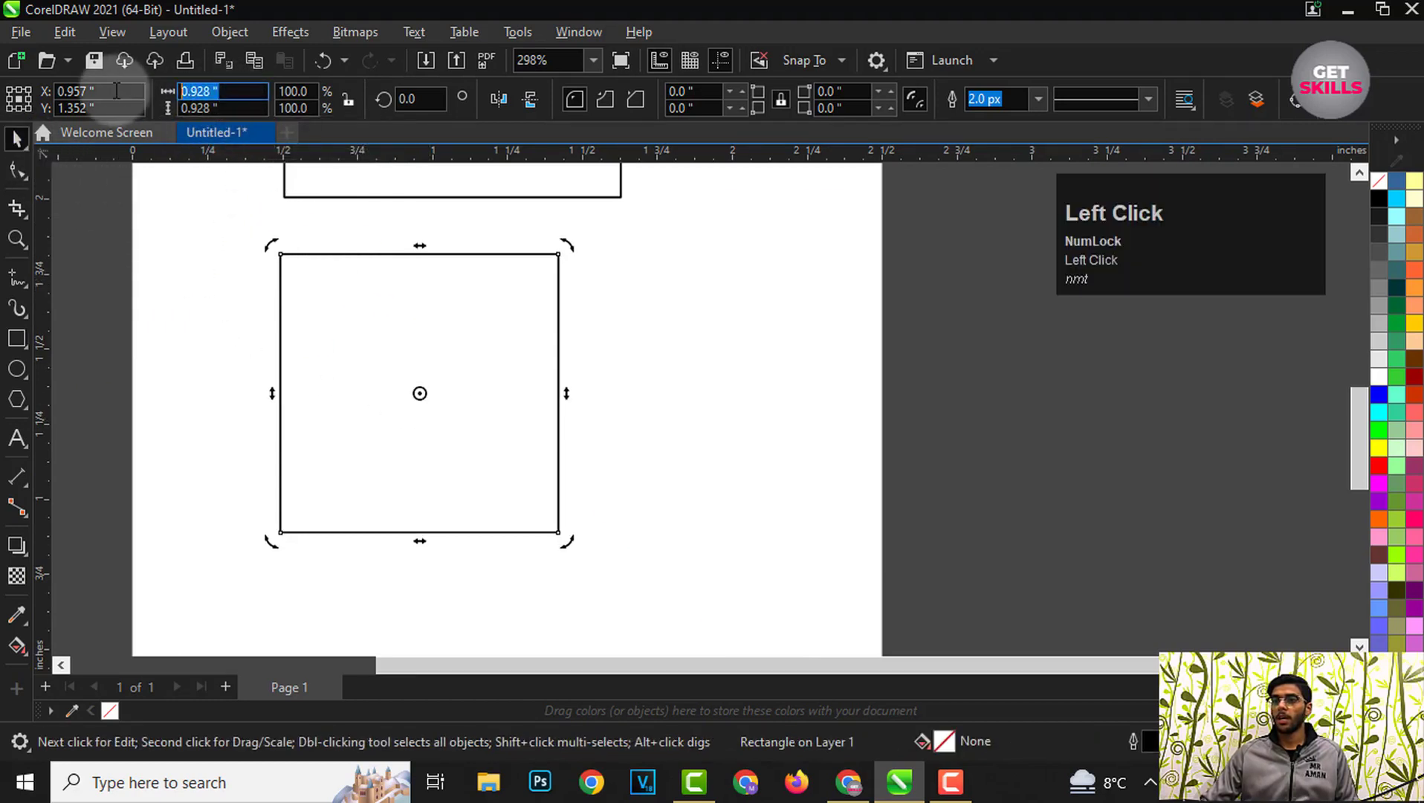
{"action": "type", "text": "2"}
{"action": "key", "text": "Tab"}
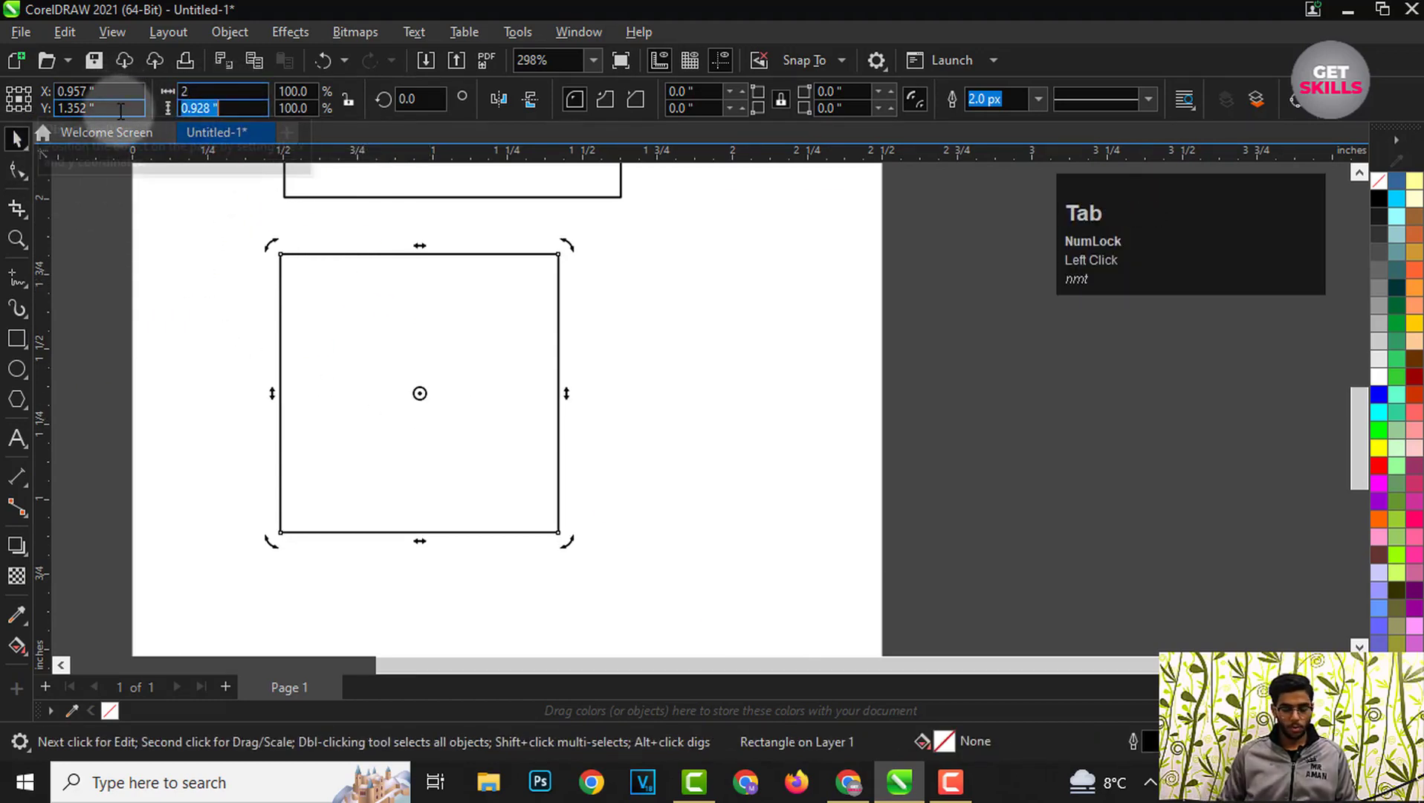
{"action": "key", "text": "Return"}
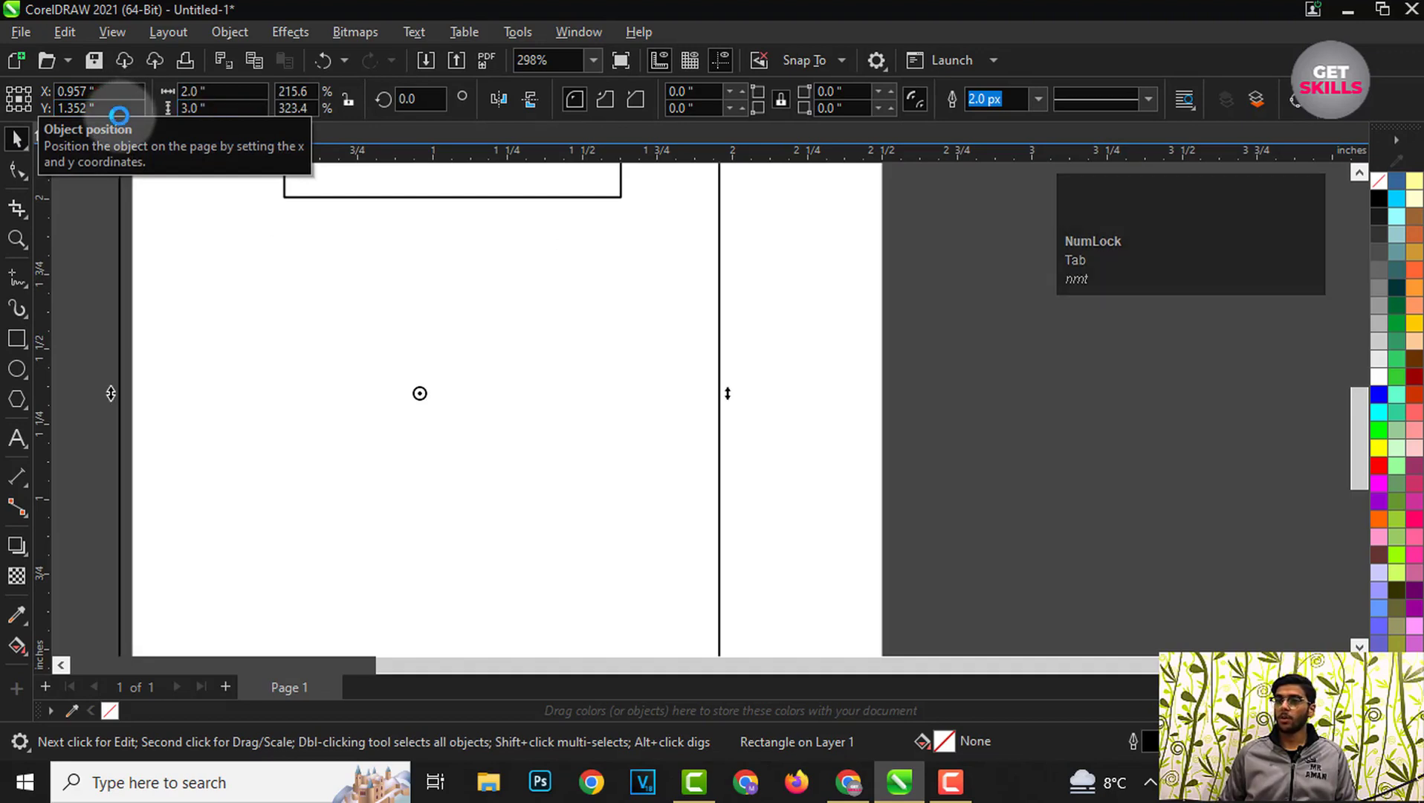
Step: Move the 2 × 3 inch rectangle off the page into the empty area to its right
{"action": "scroll", "coordinate": [338, 392], "scroll_direction": "down", "scroll_amount": 2}
{"action": "scroll", "coordinate": [338, 393], "scroll_direction": "down", "scroll_amount": 2}
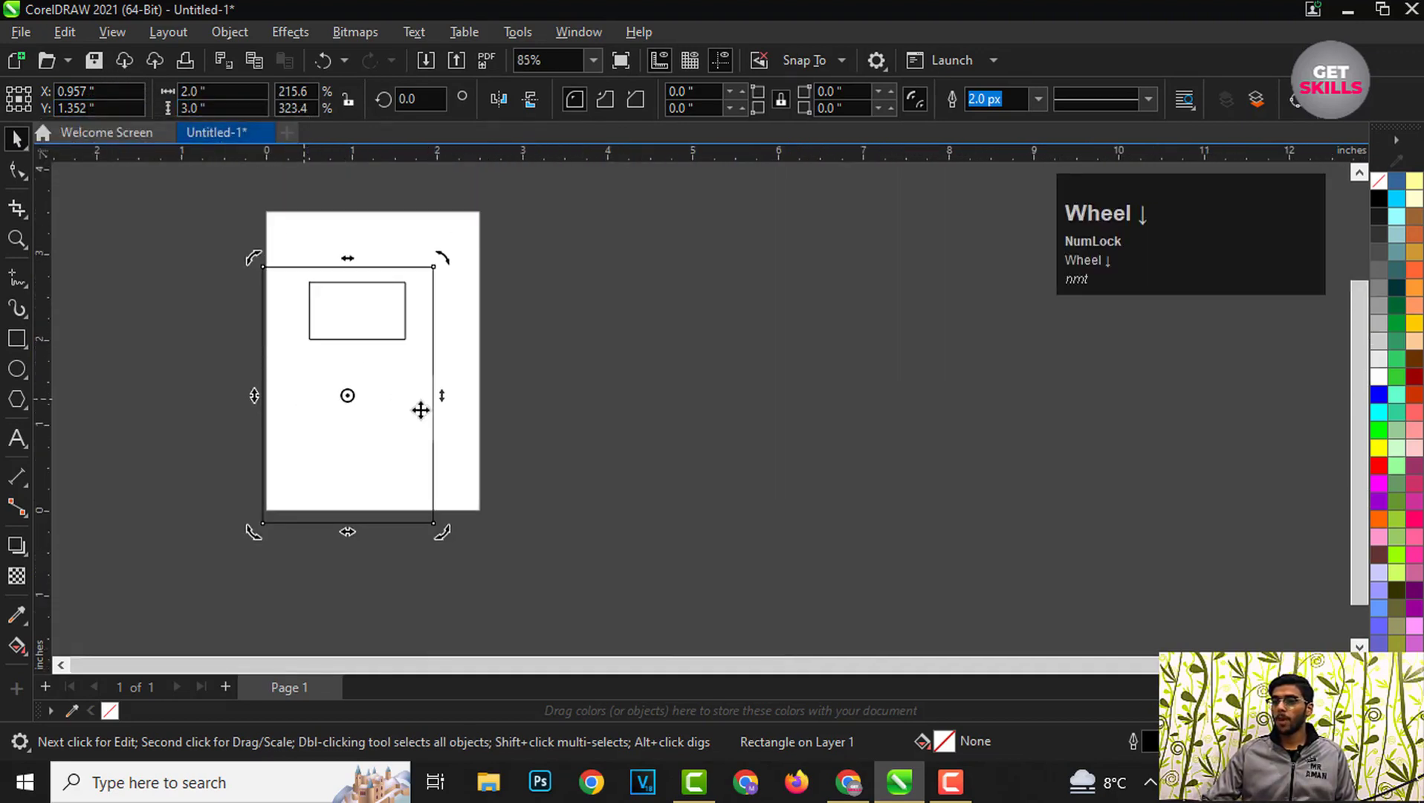
{"action": "left_click", "coordinate": [413, 407]}
{"action": "left_click_drag", "start_coordinate": [380, 406], "coordinate": [632, 364]}
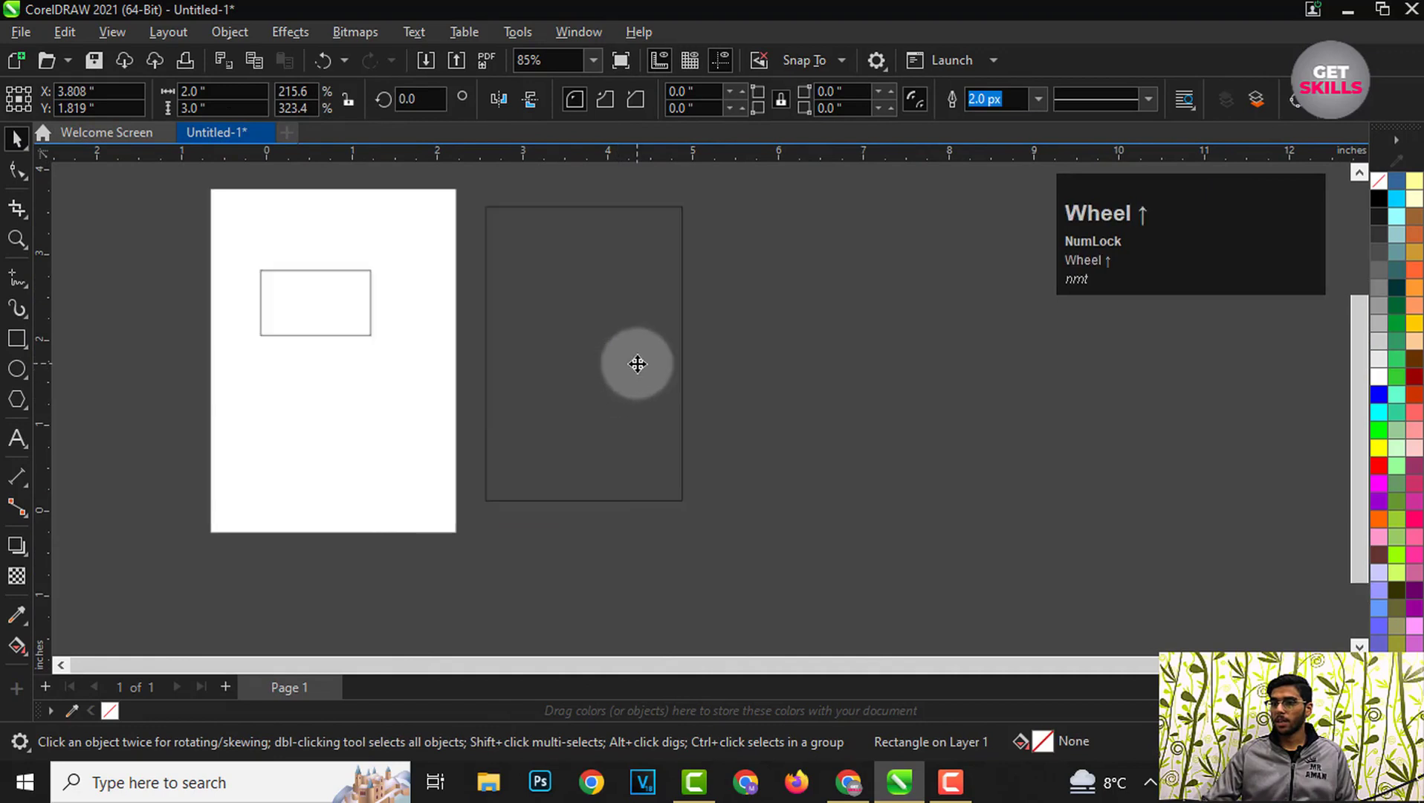
{"action": "scroll", "coordinate": [635, 362], "scroll_direction": "up", "scroll_amount": 3}
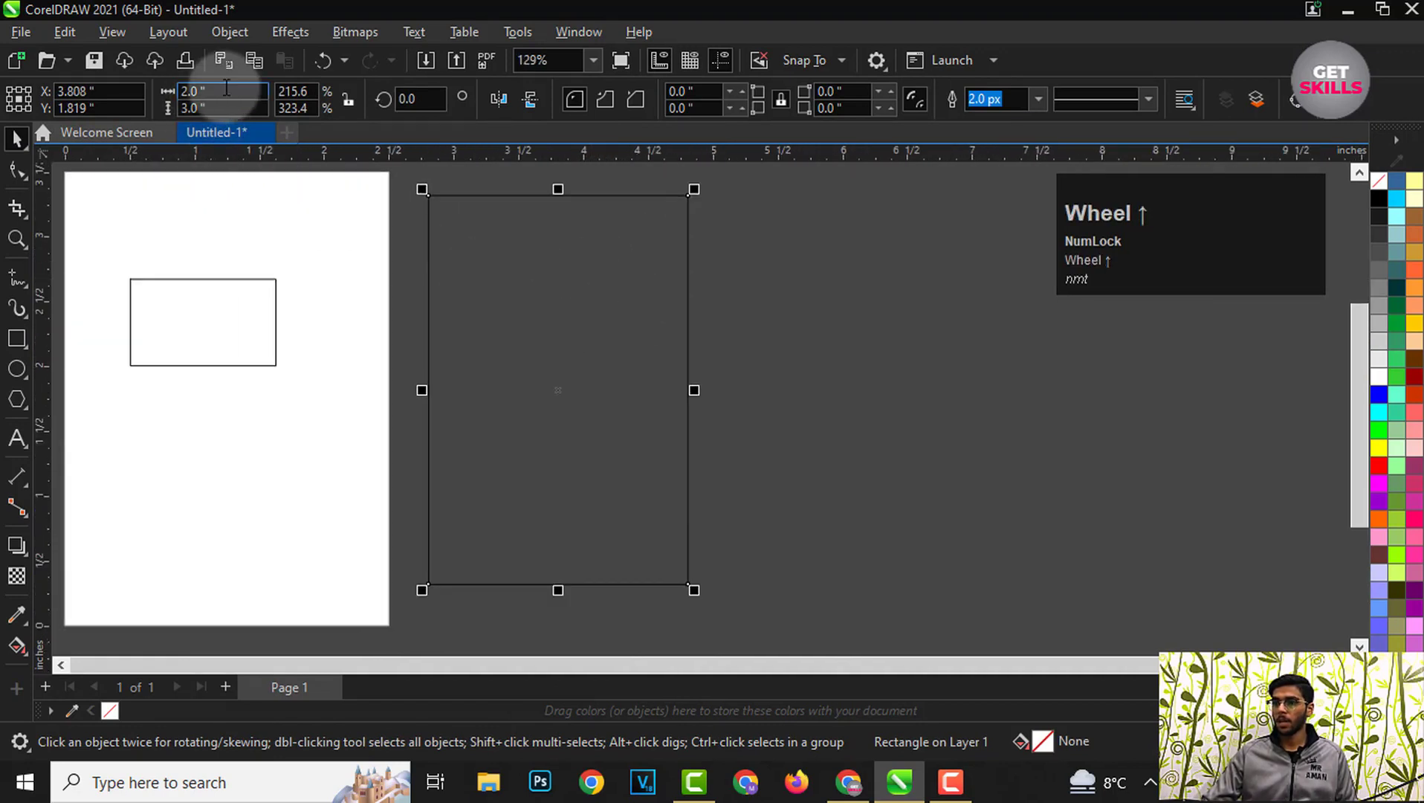
Step: Set both the width and height of the rectangle beside the page to 2 inches
{"action": "left_click", "coordinate": [197, 91]}
{"action": "type", "text": "2"}
{"action": "key", "text": "Tab"}
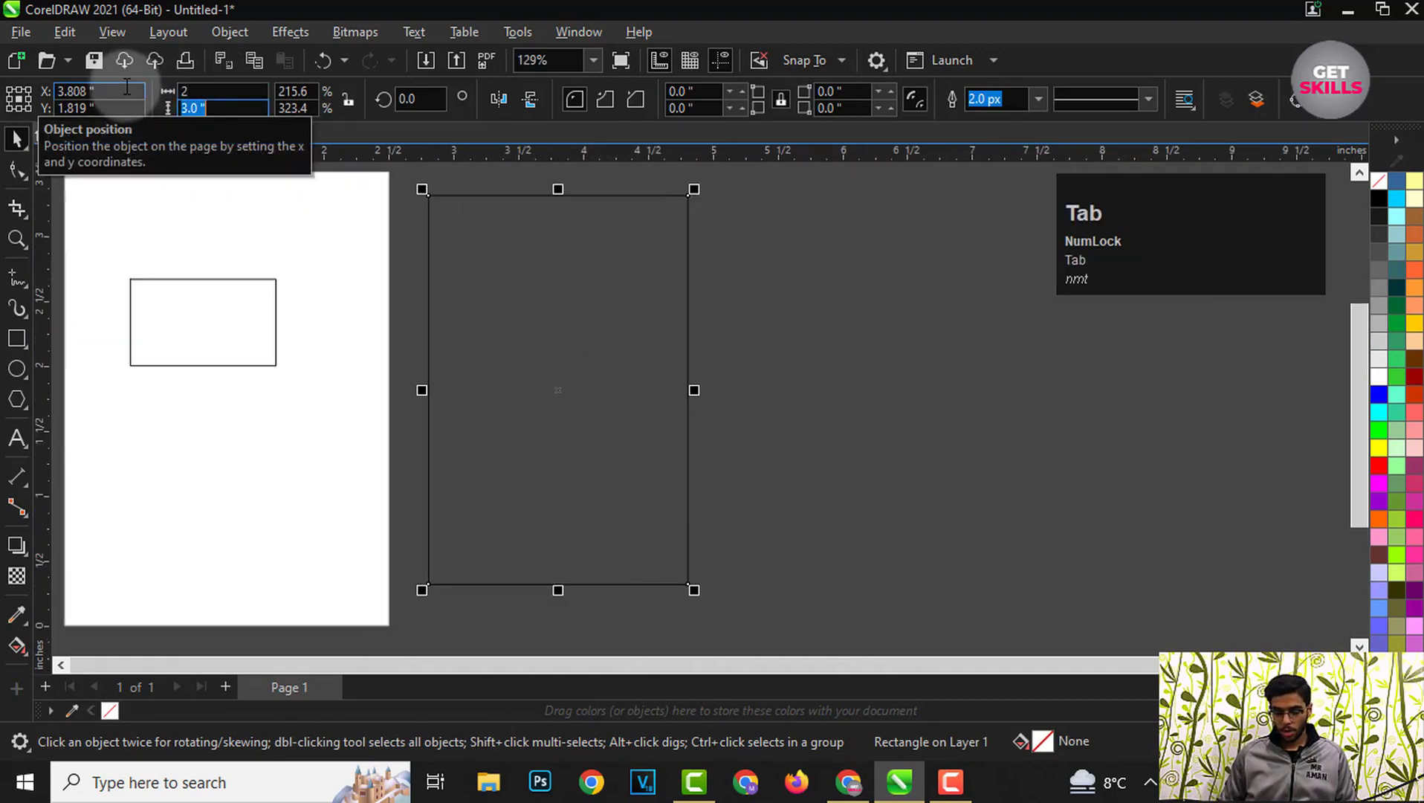
{"action": "key", "text": "Return"}
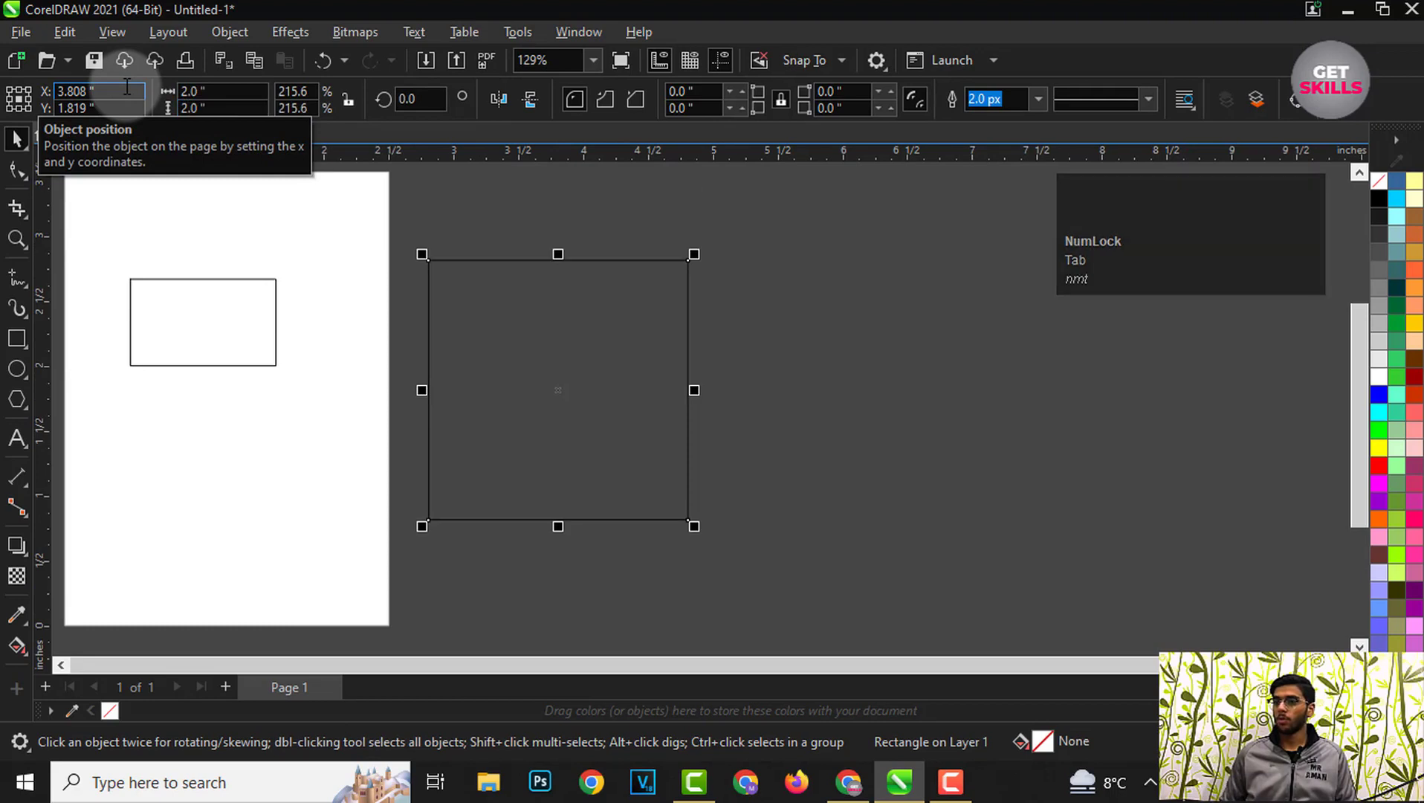
Step: Move the 2 × 2 inch square back onto the page and centre it on the page
{"action": "scroll", "coordinate": [614, 261], "scroll_direction": "down", "scroll_amount": 2}
{"action": "scroll", "coordinate": [320, 289], "scroll_direction": "up", "scroll_amount": 2}
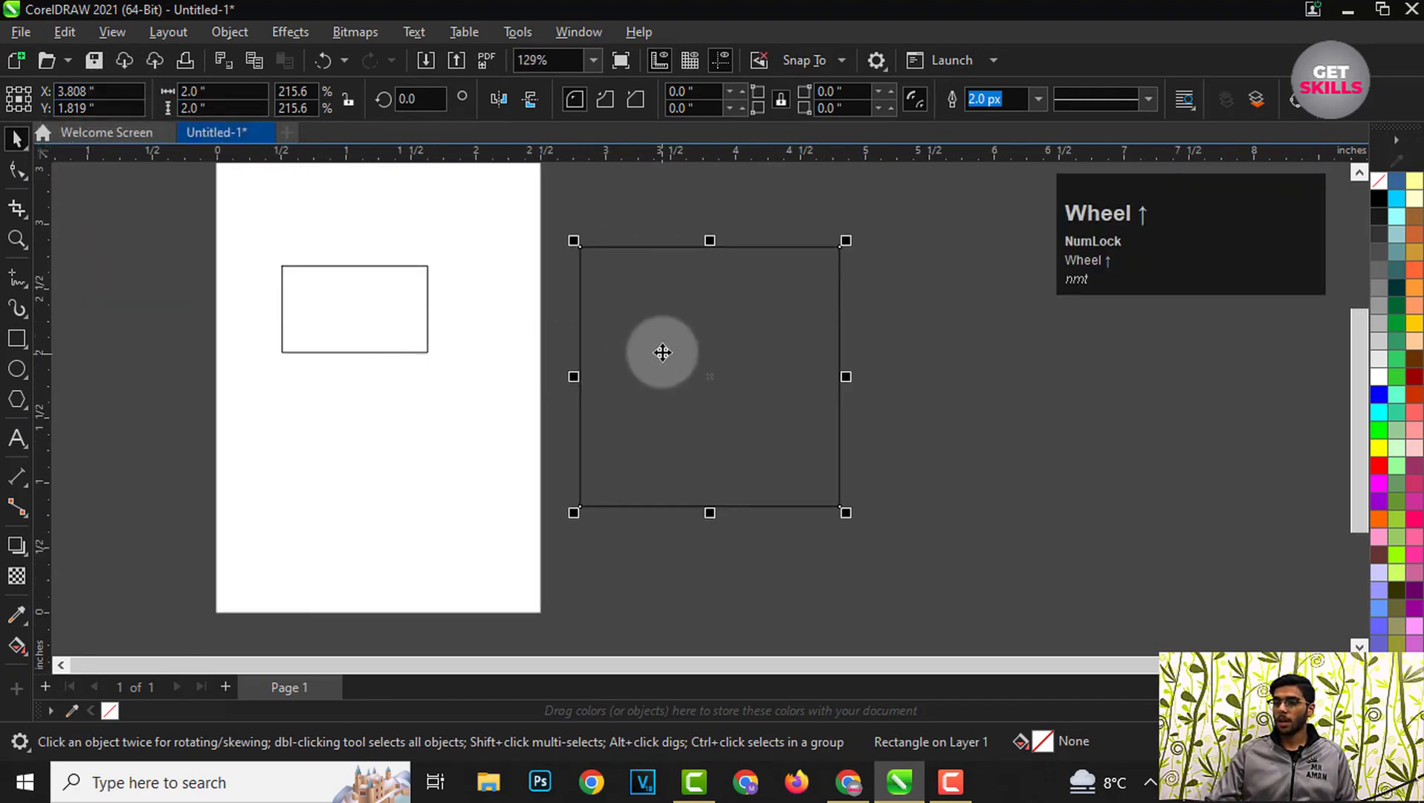
{"action": "left_click_drag", "start_coordinate": [660, 349], "coordinate": [369, 328]}
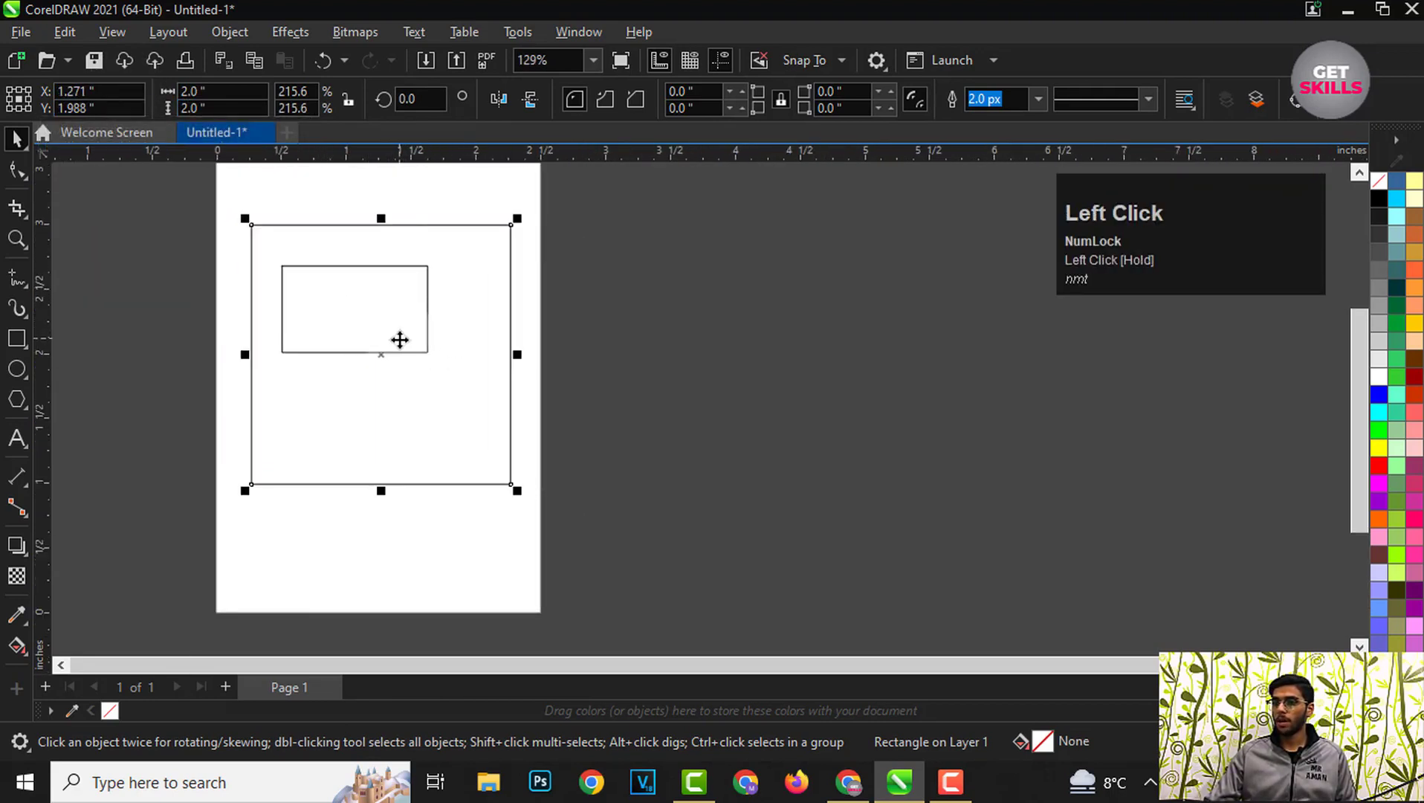
{"action": "key", "text": "p"}
Step: Select the small rectangle inside the 2 × 2 inch square and delete it
{"action": "scroll", "coordinate": [289, 308], "scroll_direction": "up", "scroll_amount": 1}
{"action": "left_click", "coordinate": [162, 219]}
{"action": "left_click_drag", "start_coordinate": [162, 219], "coordinate": [551, 404]}
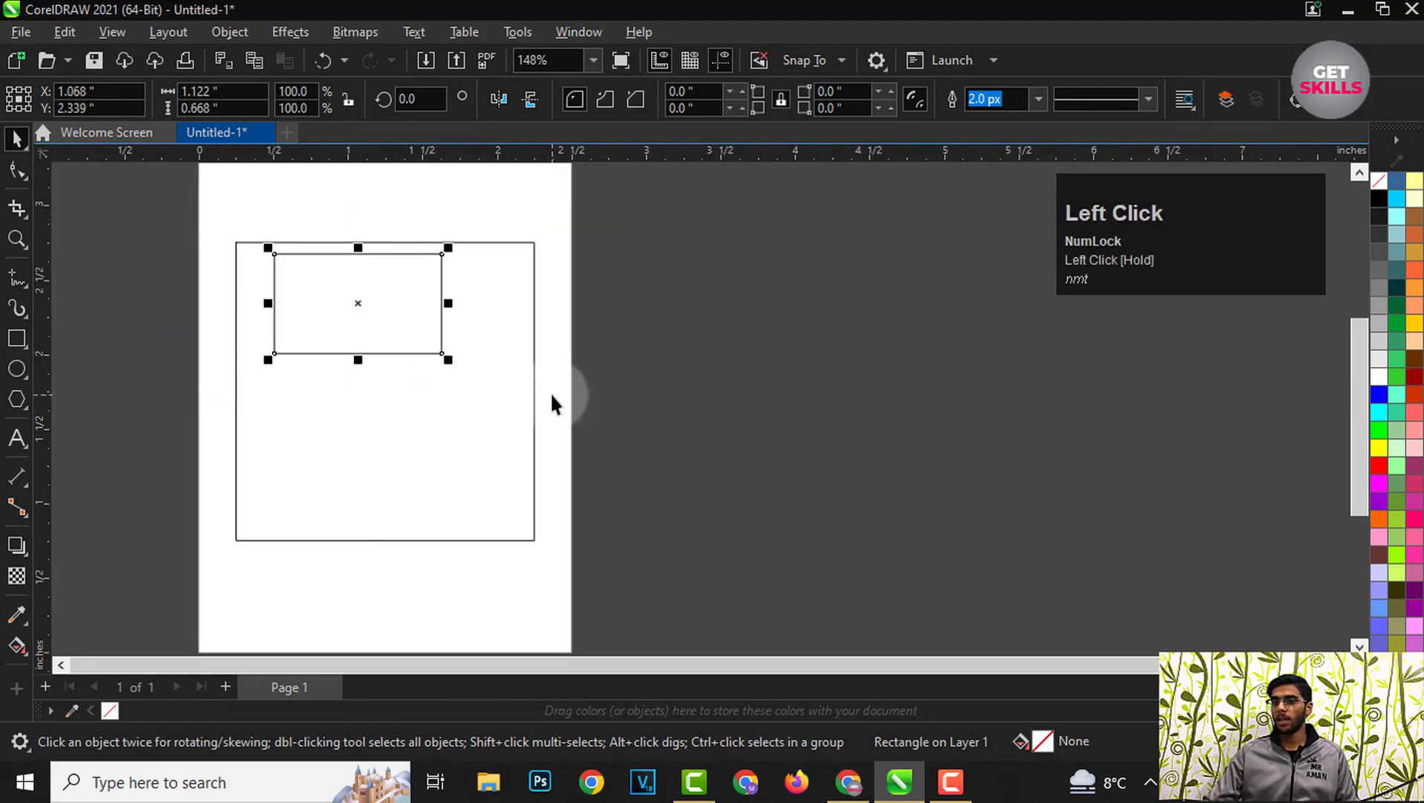
{"action": "key", "text": "Delete"}
Step: Select the 2 × 2 inch square and round all its corners by about 0.687 inches with the Shape tool
{"action": "scroll", "coordinate": [418, 324], "scroll_direction": "down", "scroll_amount": 1}
{"action": "scroll", "coordinate": [390, 335], "scroll_direction": "up", "scroll_amount": 1}
{"action": "left_click", "coordinate": [446, 360]}
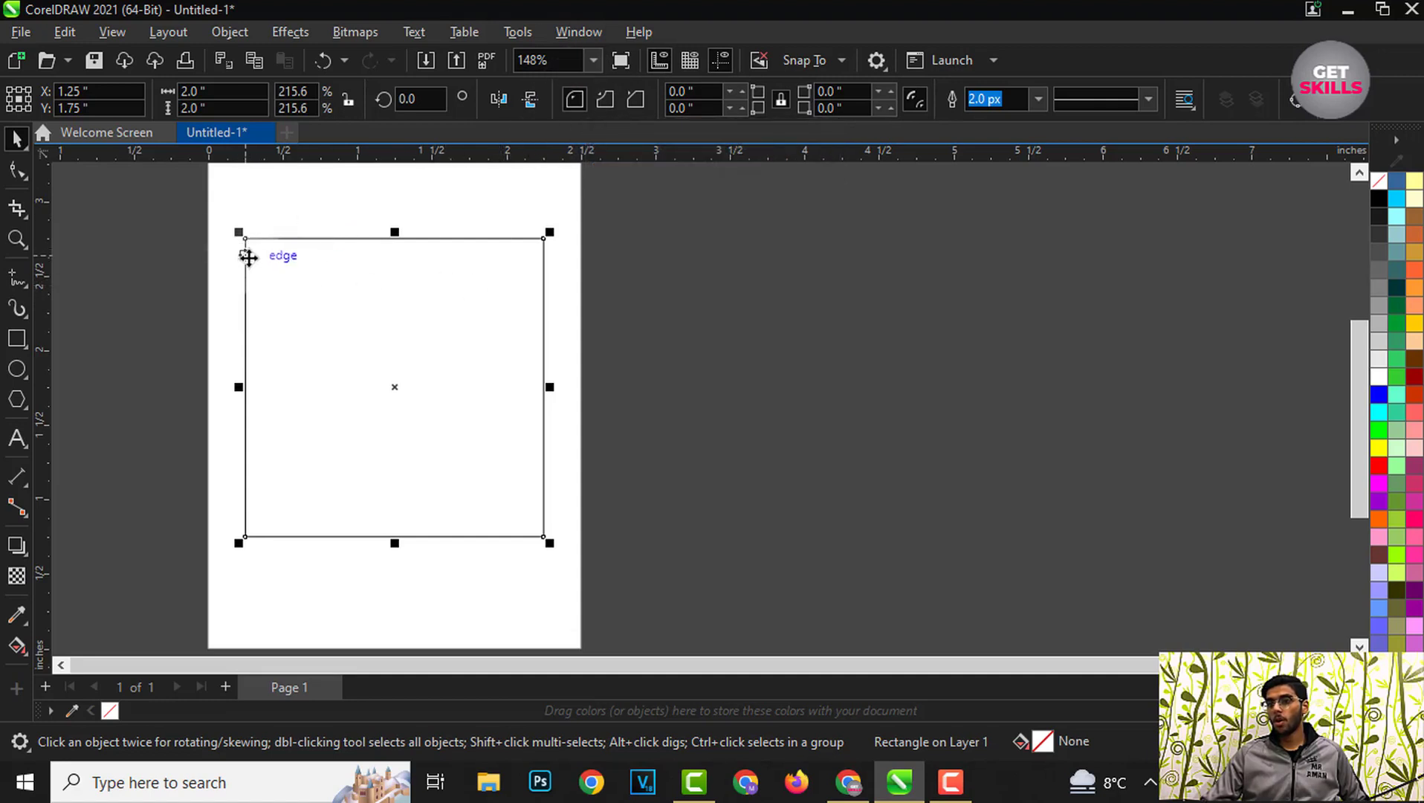
{"action": "scroll", "coordinate": [254, 316], "scroll_direction": "up", "scroll_amount": 2}
{"action": "scroll", "coordinate": [179, 267], "scroll_direction": "up", "scroll_amount": 1}
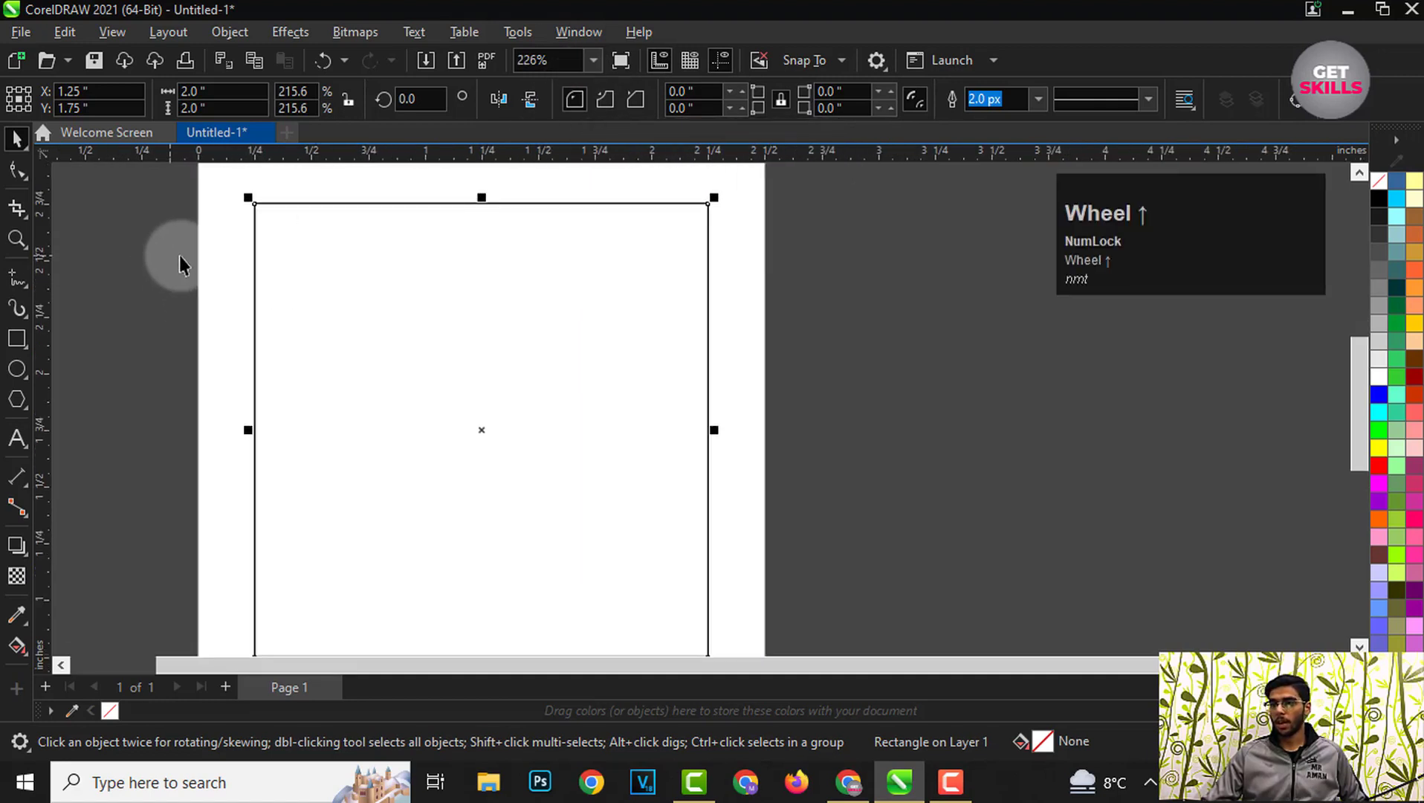
{"action": "scroll", "coordinate": [262, 227], "scroll_direction": "down", "scroll_amount": 1}
{"action": "scroll", "coordinate": [255, 231], "scroll_direction": "up", "scroll_amount": 2}
{"action": "scroll", "coordinate": [254, 222], "scroll_direction": "up", "scroll_amount": 1}
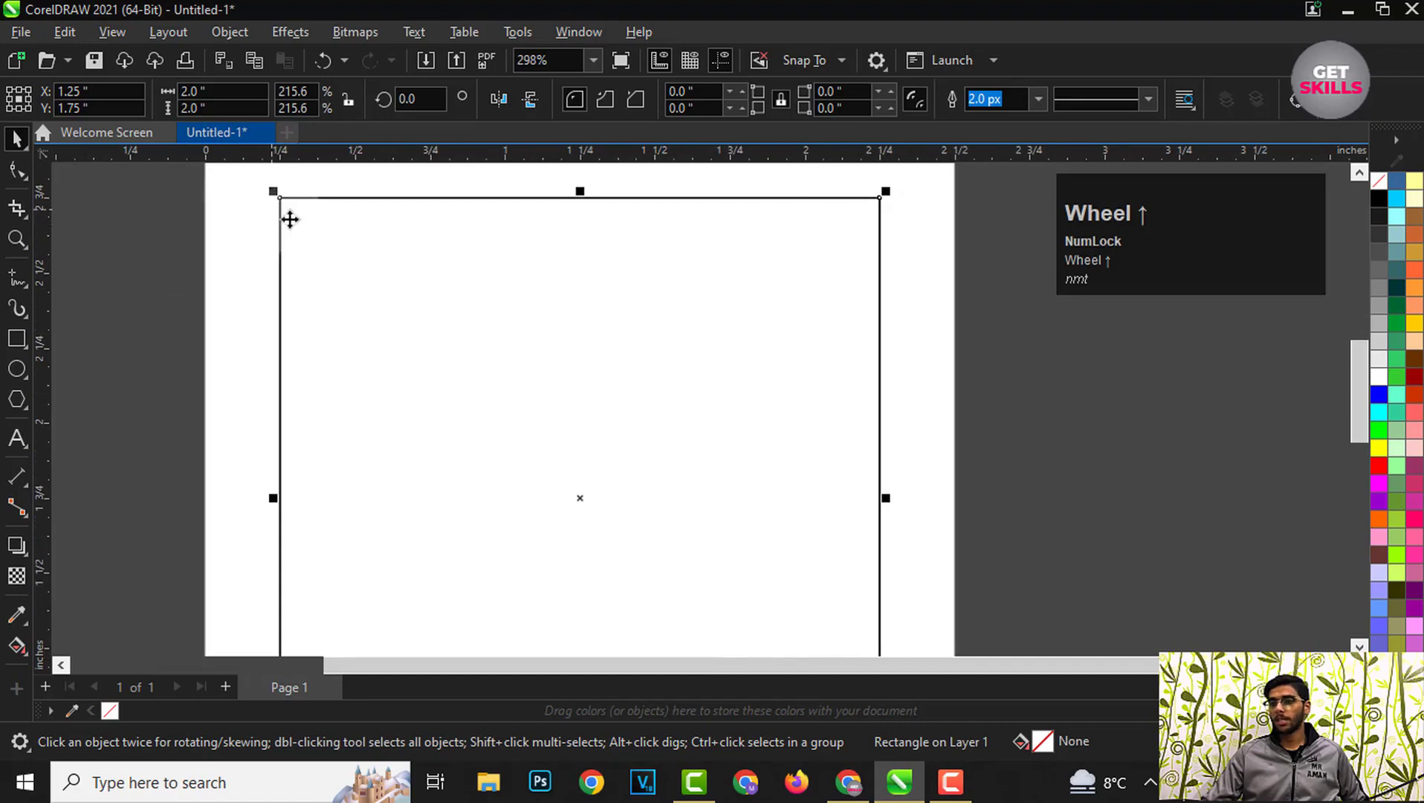
{"action": "left_click", "coordinate": [20, 172]}
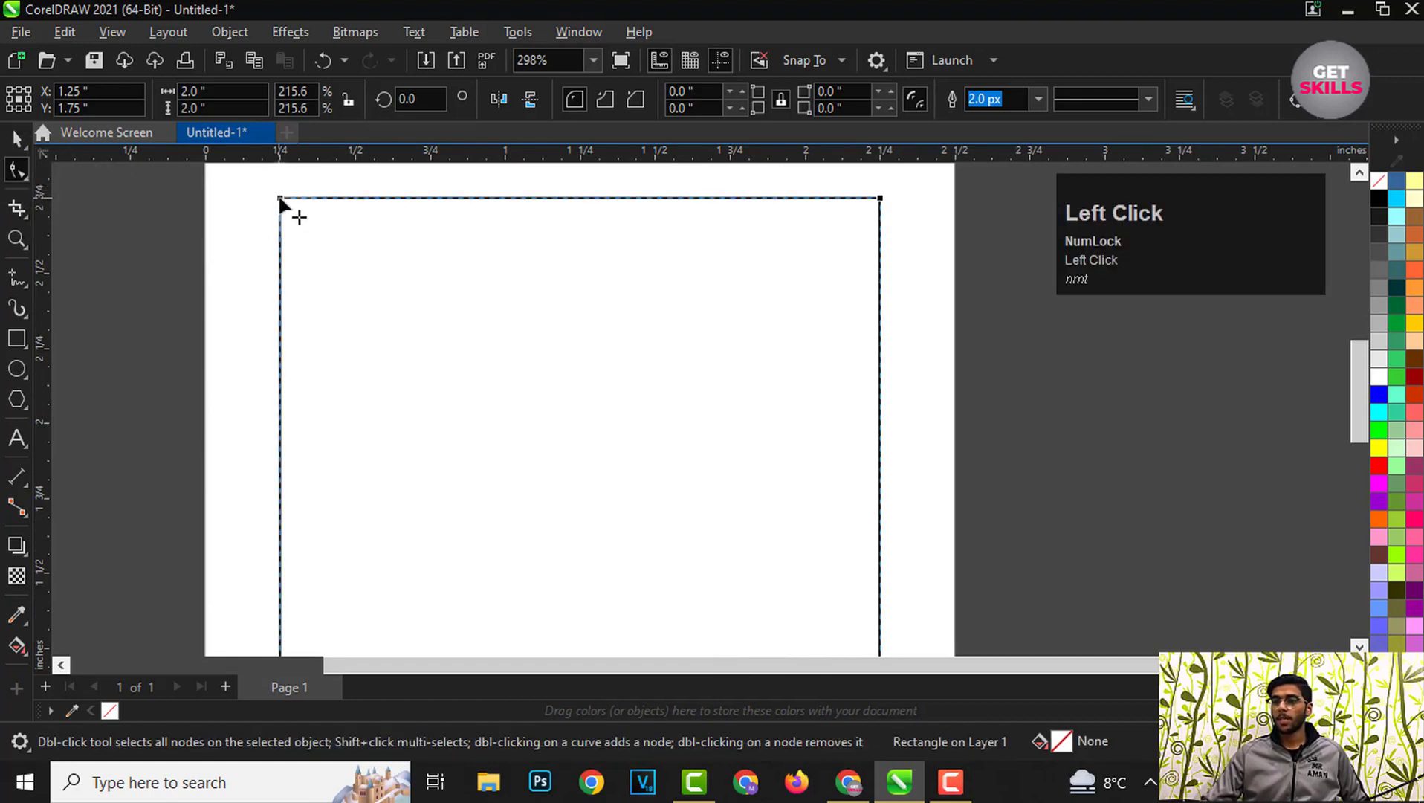
{"action": "left_click_drag", "start_coordinate": [281, 198], "coordinate": [375, 410]}
{"action": "scroll", "coordinate": [343, 369], "scroll_direction": "down", "scroll_amount": 3}
{"action": "scroll", "coordinate": [388, 461], "scroll_direction": "up", "scroll_amount": 2}
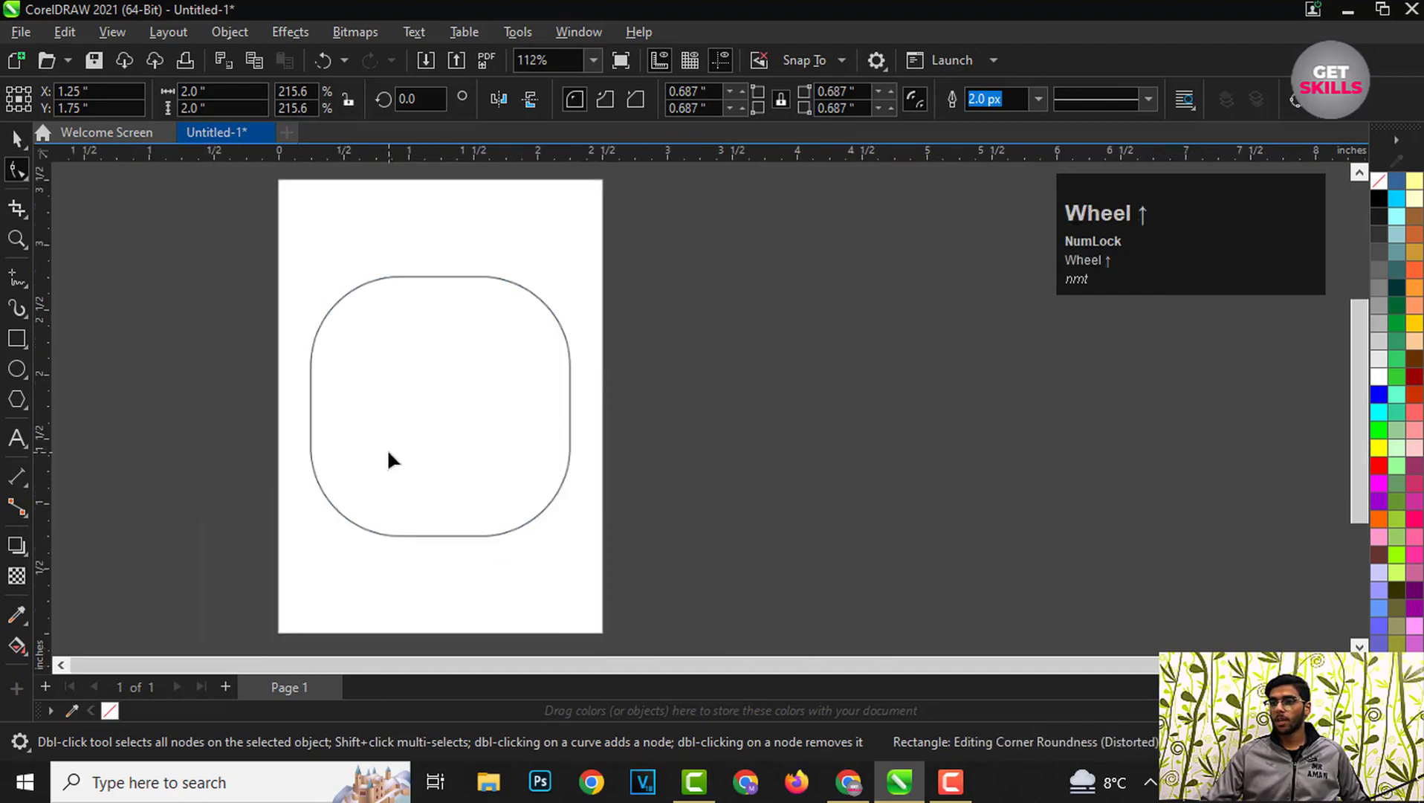
Step: Undo the freehand corner rounding on the 2 × 2 inch square
{"action": "left_click", "coordinate": [17, 139]}
{"action": "key", "text": "ctrl+z"}
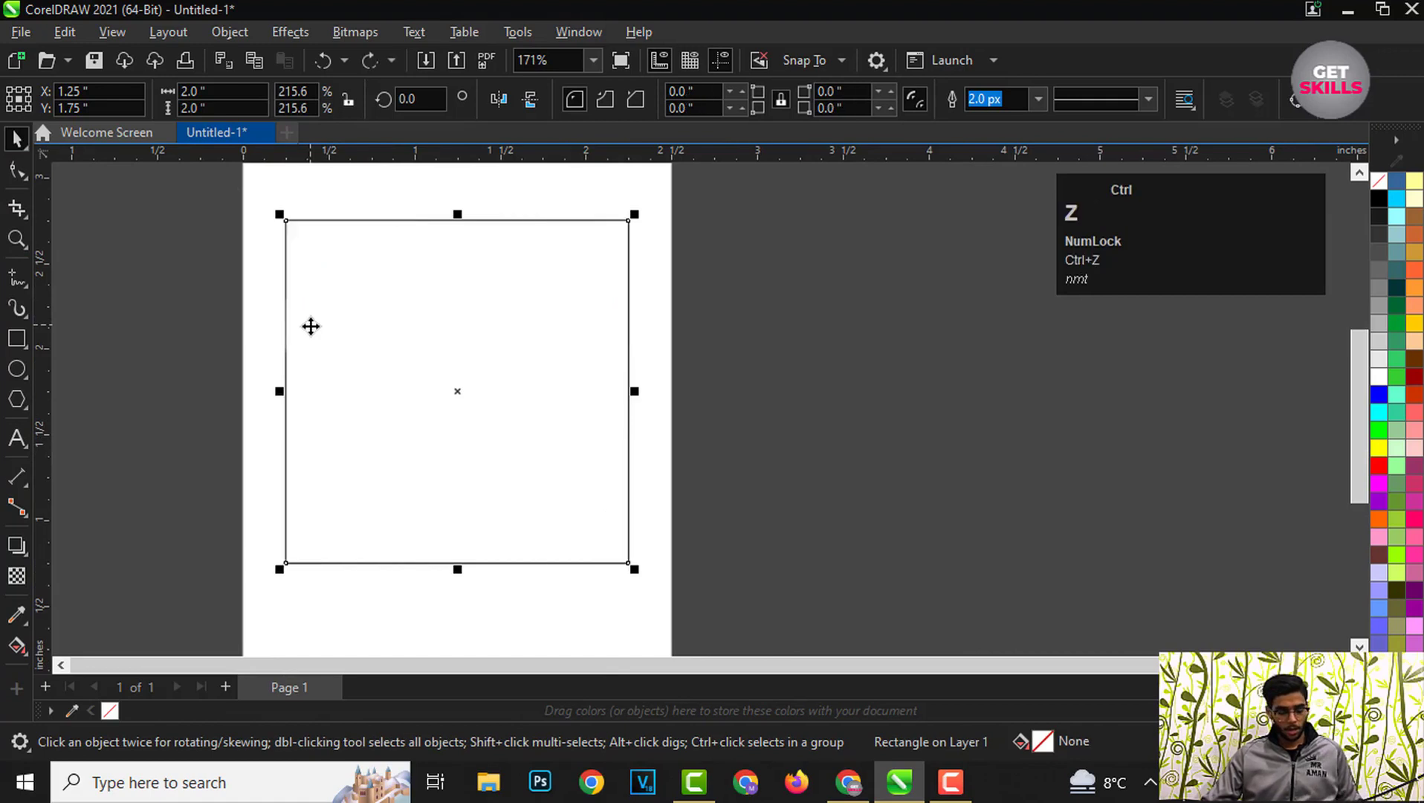
{"action": "scroll", "coordinate": [303, 223], "scroll_direction": "up", "scroll_amount": 2}
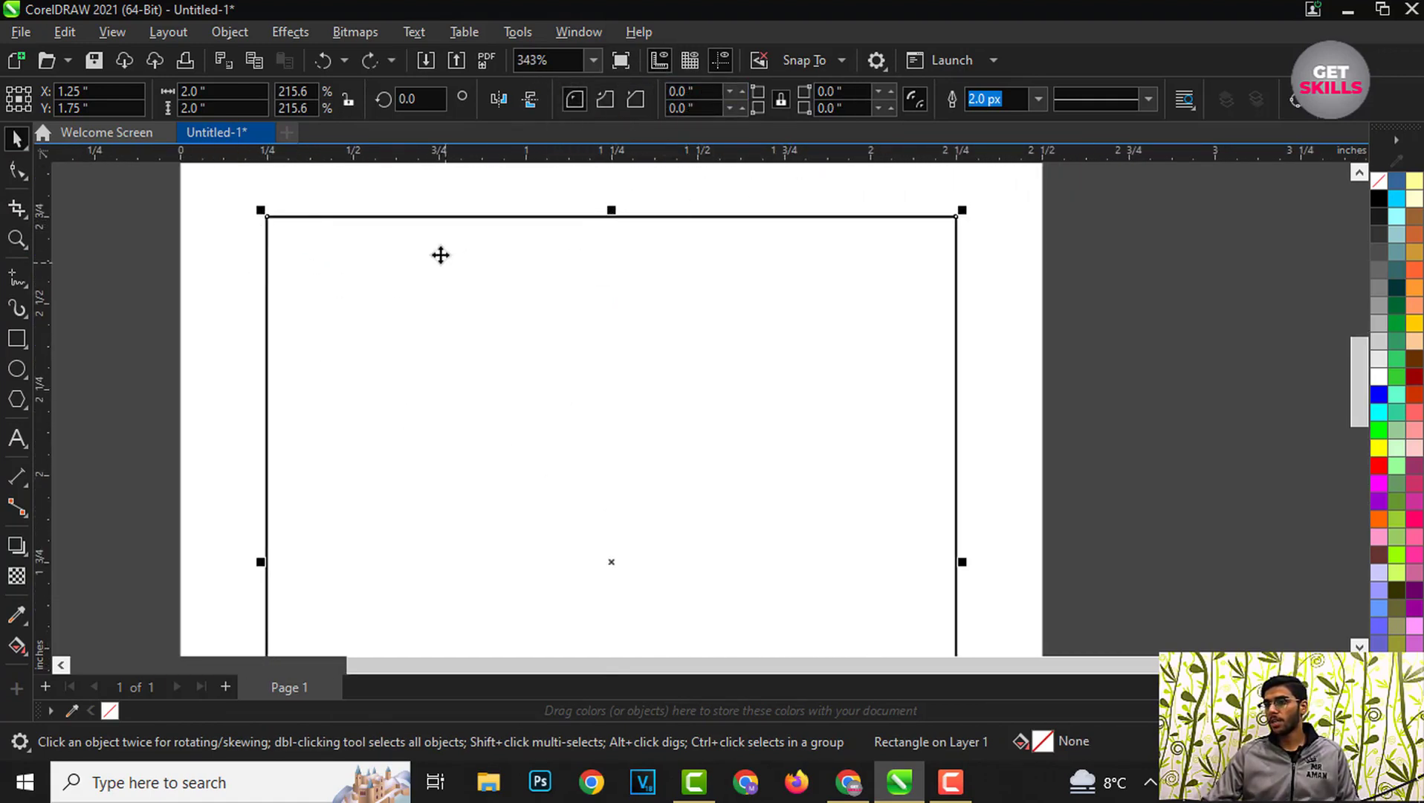
Step: Set the radius of all four corners of the square to 0.2 inches
{"action": "scroll", "coordinate": [393, 250], "scroll_direction": "down", "scroll_amount": 1}
{"action": "scroll", "coordinate": [315, 251], "scroll_direction": "up", "scroll_amount": 2}
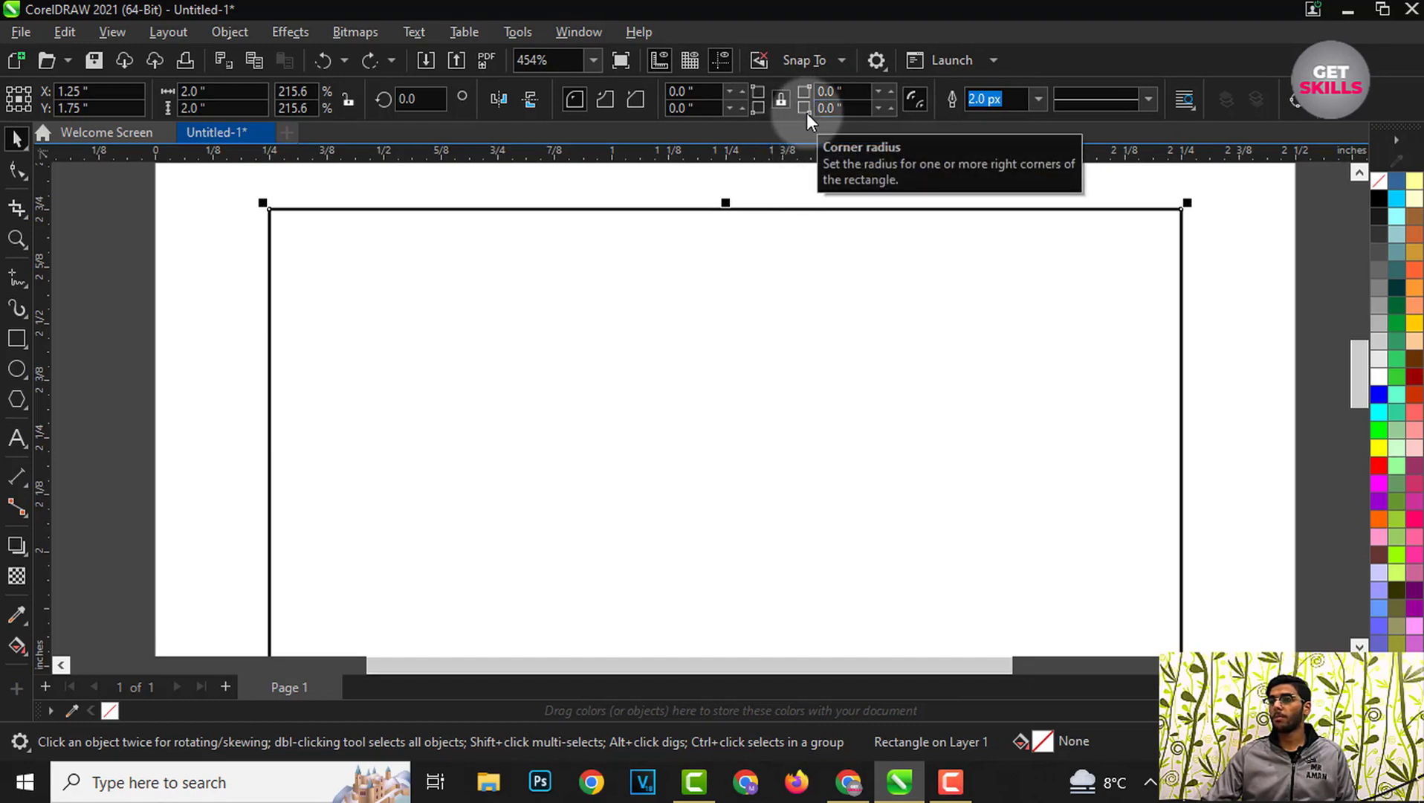
{"action": "scroll", "coordinate": [592, 178], "scroll_direction": "down", "scroll_amount": 1}
{"action": "scroll", "coordinate": [521, 180], "scroll_direction": "up", "scroll_amount": 1}
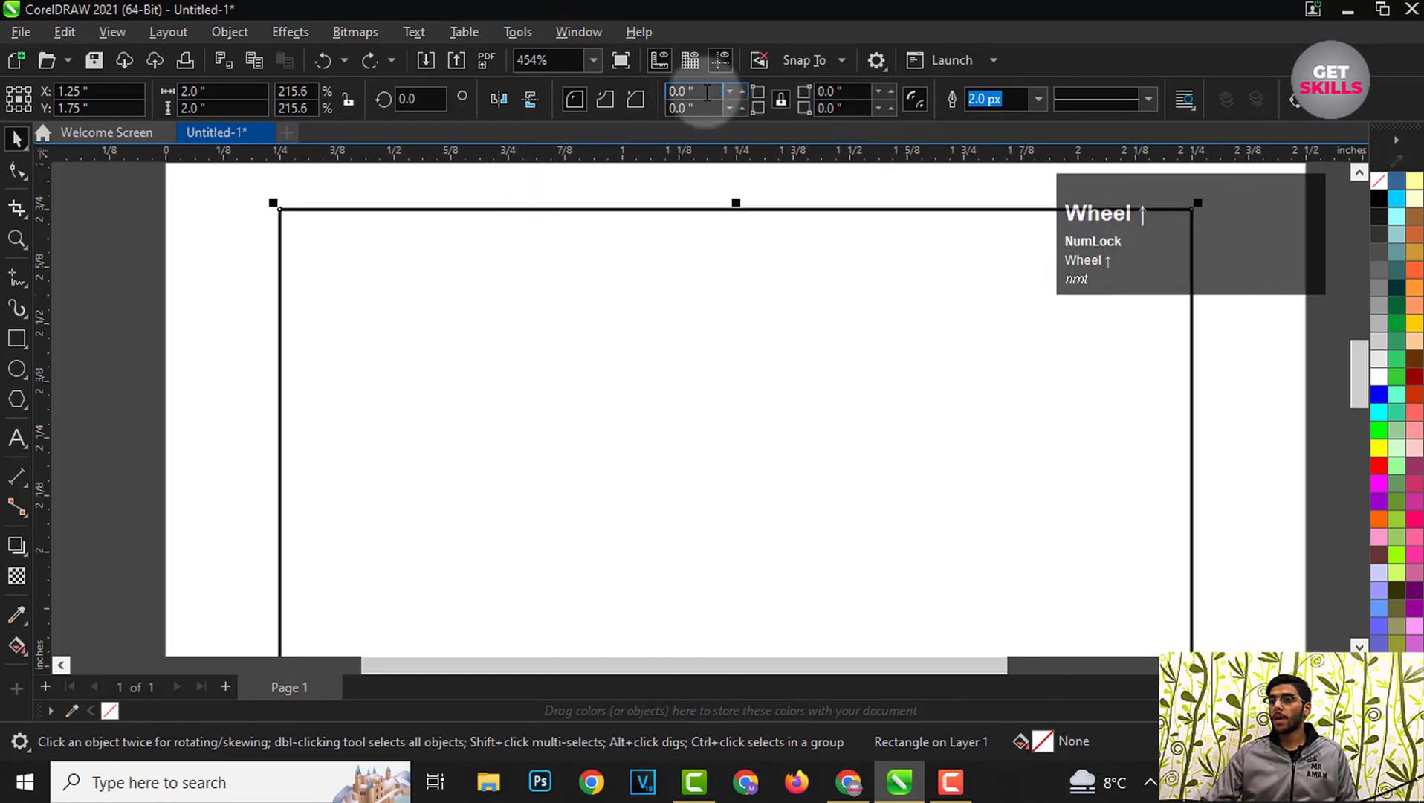
{"action": "left_click", "coordinate": [690, 92]}
{"action": "type", "text": "0.2"}
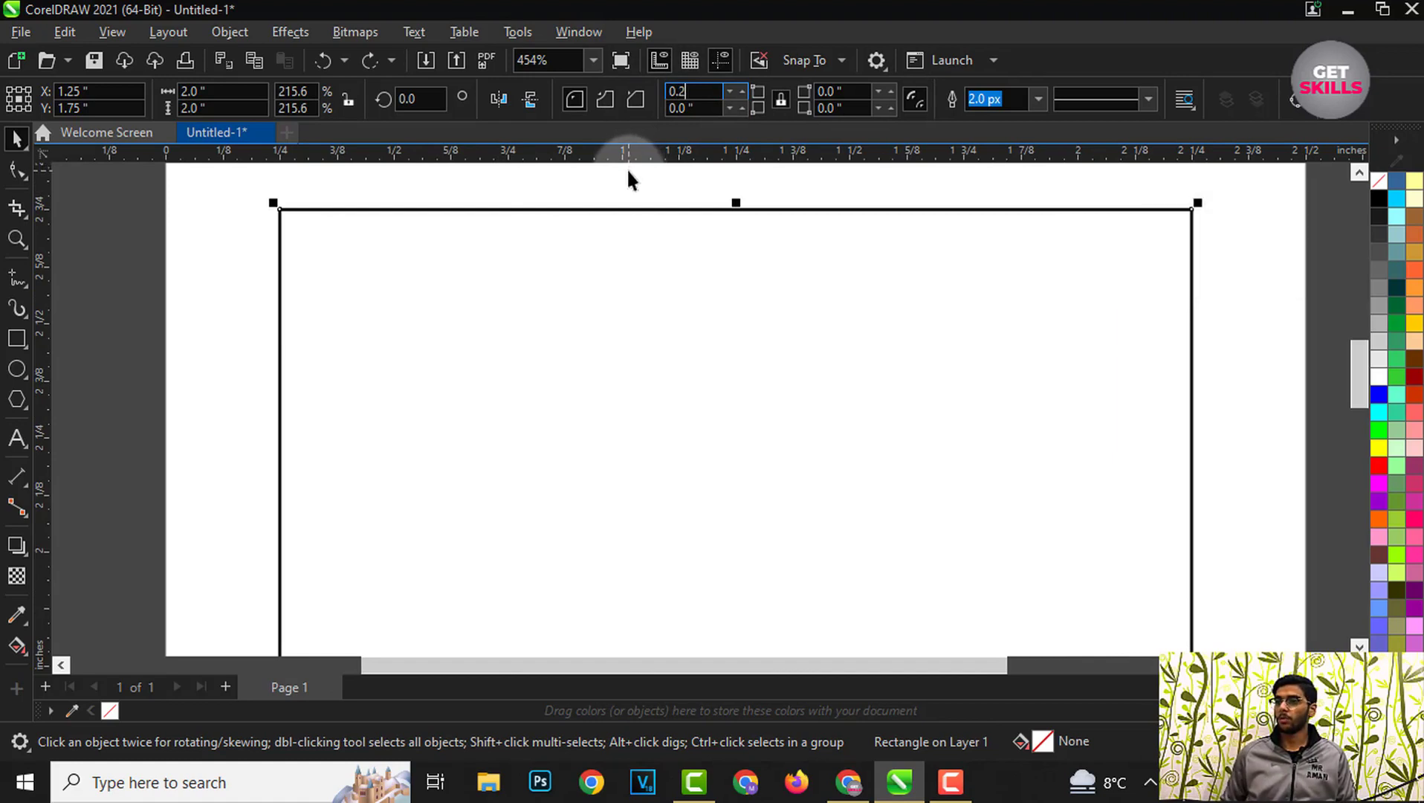
{"action": "key", "text": "Return"}
{"action": "scroll", "coordinate": [624, 169], "scroll_direction": "down", "scroll_amount": 4}
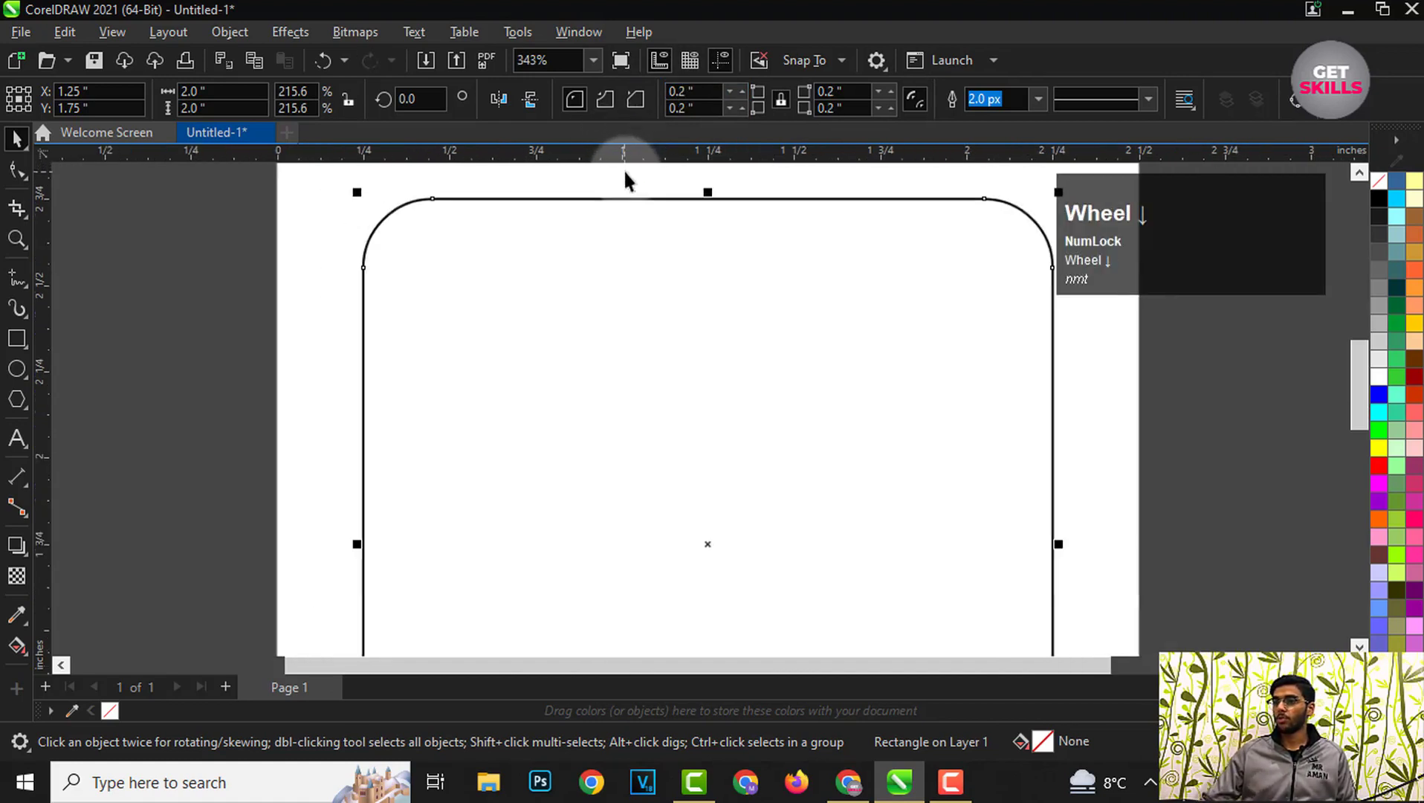
{"action": "scroll", "coordinate": [614, 194], "scroll_direction": "up", "scroll_amount": 1}
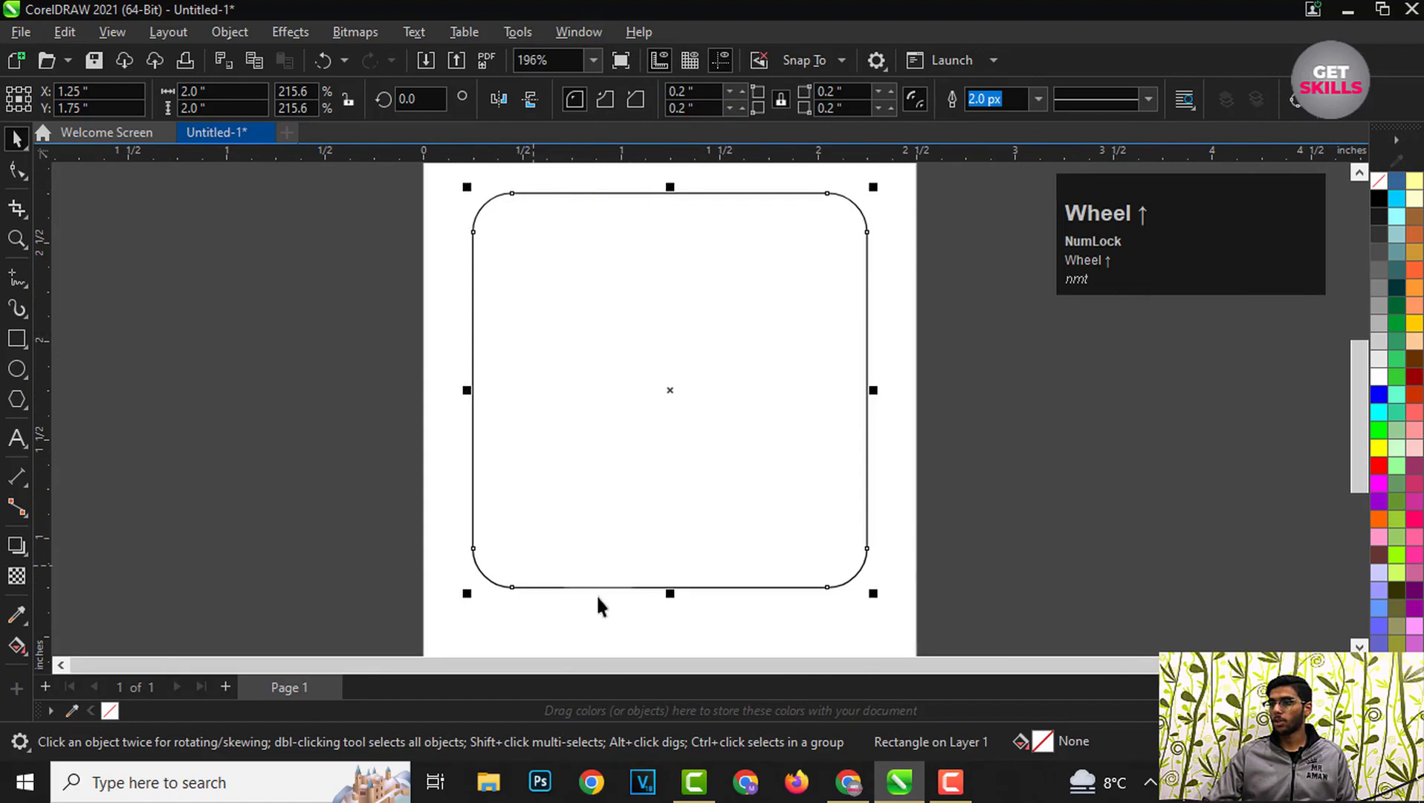
{"action": "scroll", "coordinate": [613, 264], "scroll_direction": "up", "scroll_amount": 1}
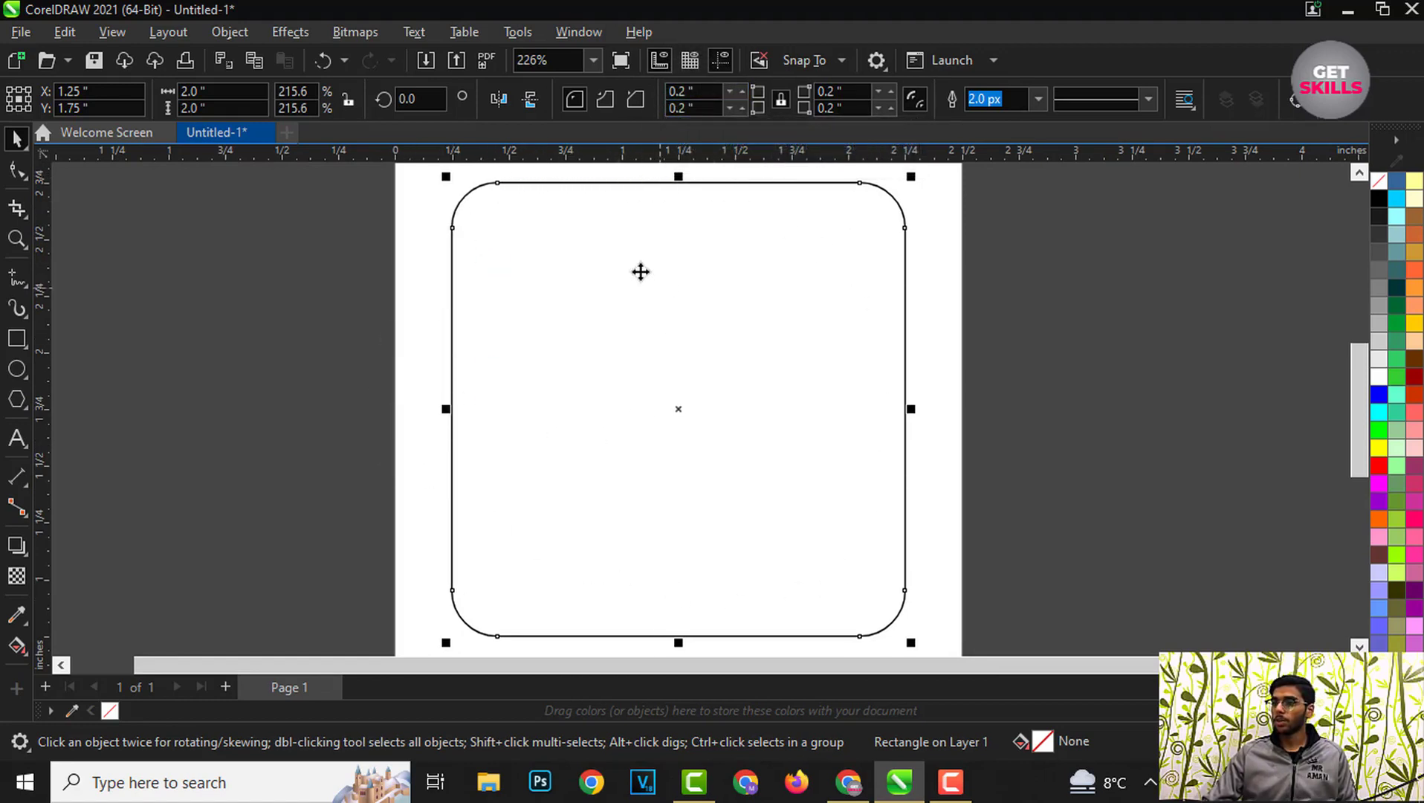
Step: Undo the 0.2 inch rounding on all four corners of the square
{"action": "left_click", "coordinate": [705, 92]}
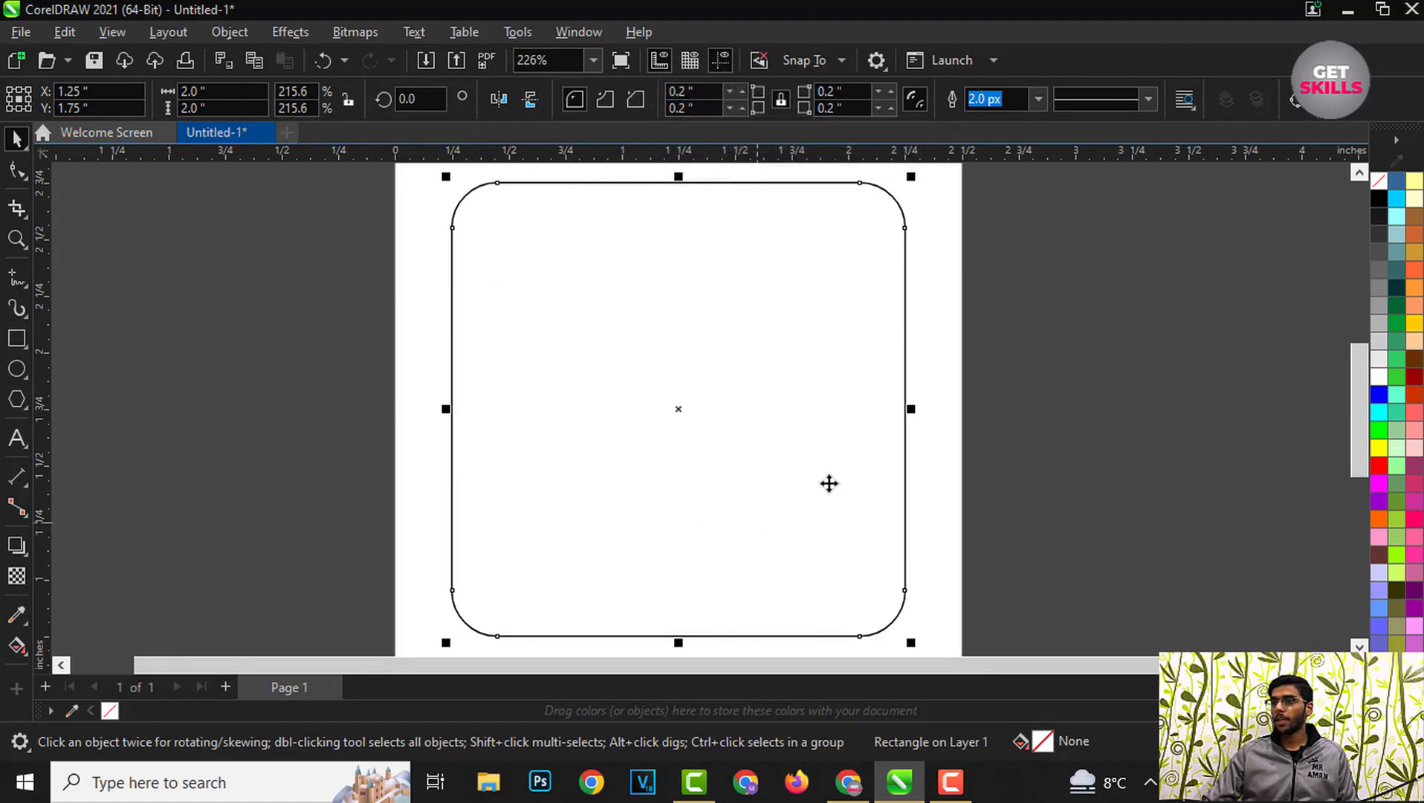
{"action": "scroll", "coordinate": [767, 78], "scroll_direction": "up", "scroll_amount": 1}
{"action": "left_click", "coordinate": [780, 99]}
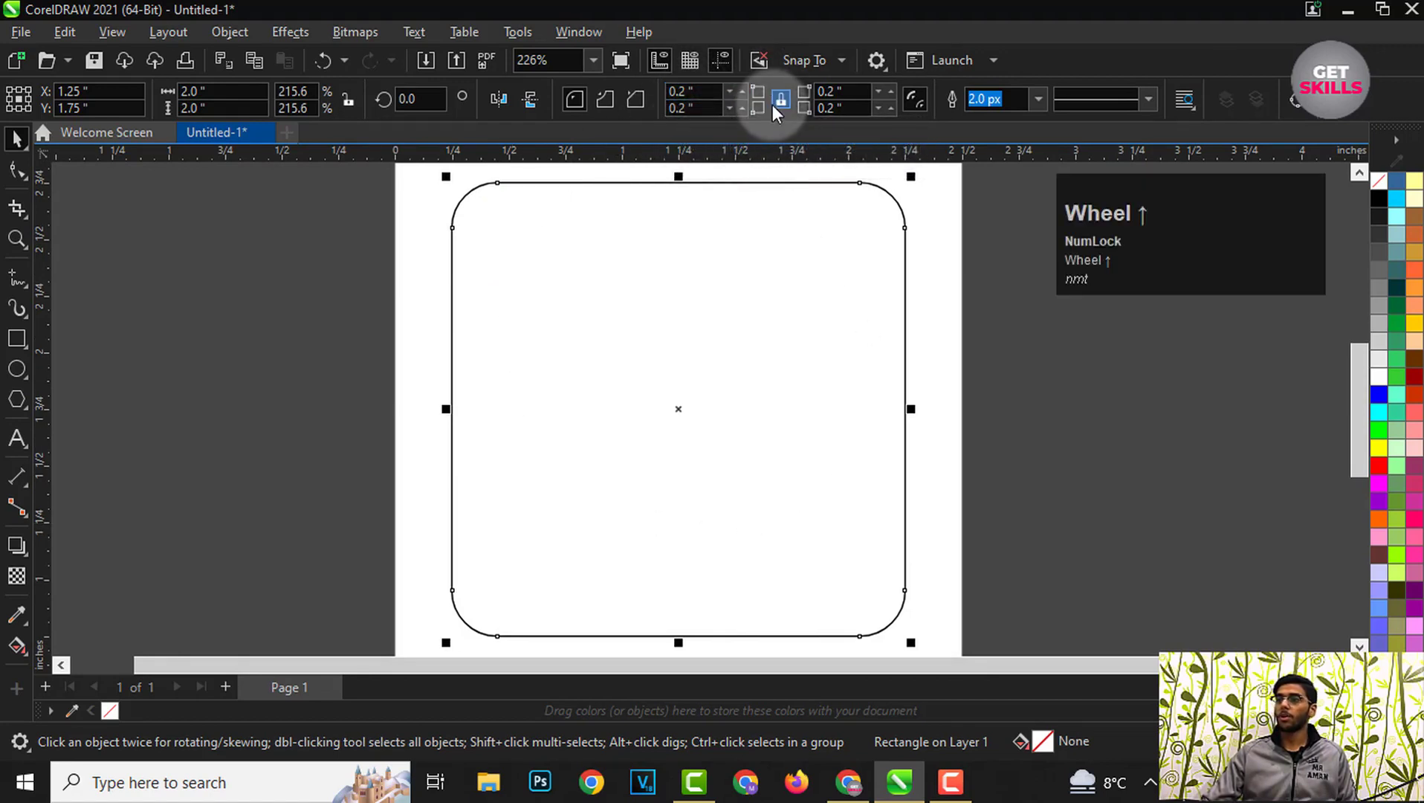
{"action": "left_click", "coordinate": [781, 99]}
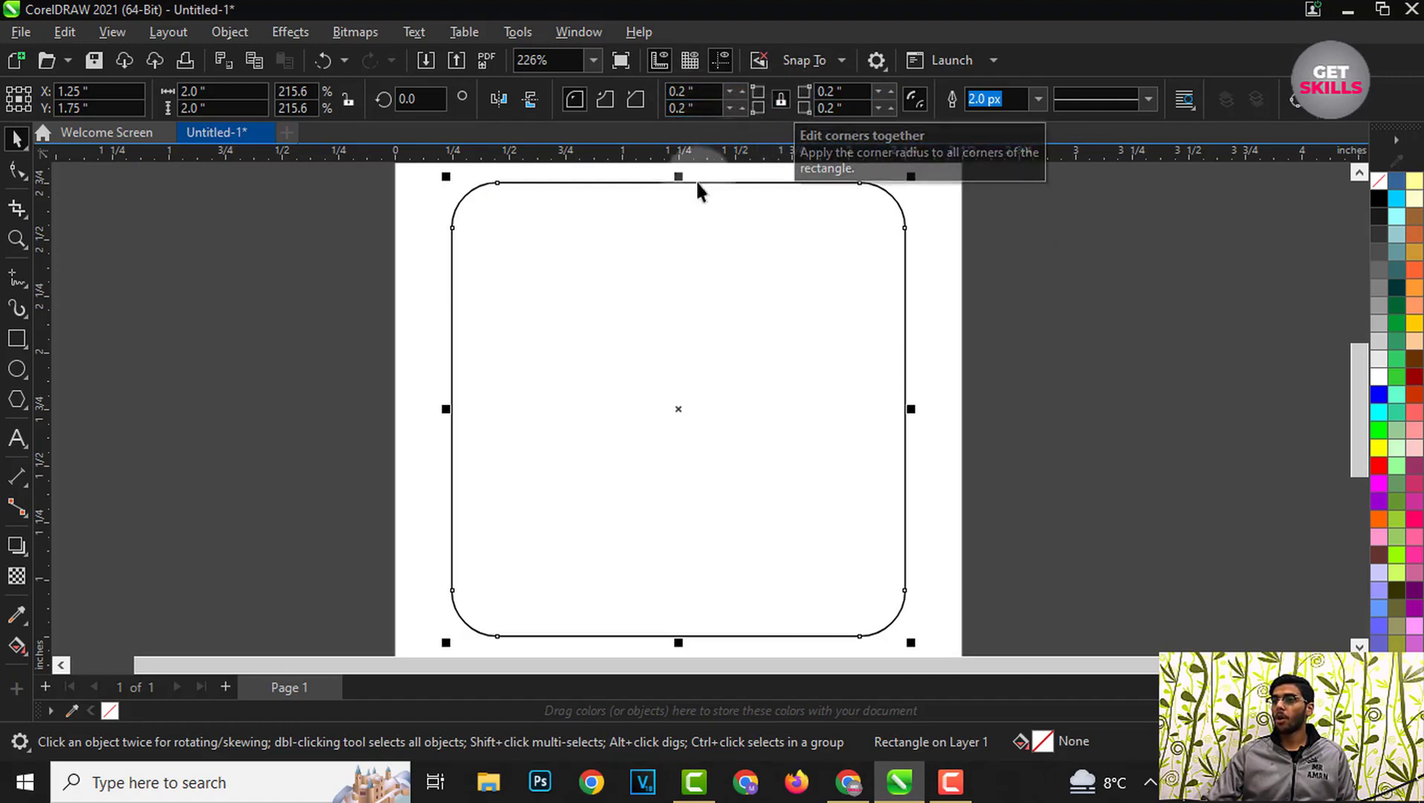
{"action": "scroll", "coordinate": [696, 179], "scroll_direction": "down", "scroll_amount": 1}
{"action": "scroll", "coordinate": [685, 174], "scroll_direction": "up", "scroll_amount": 2}
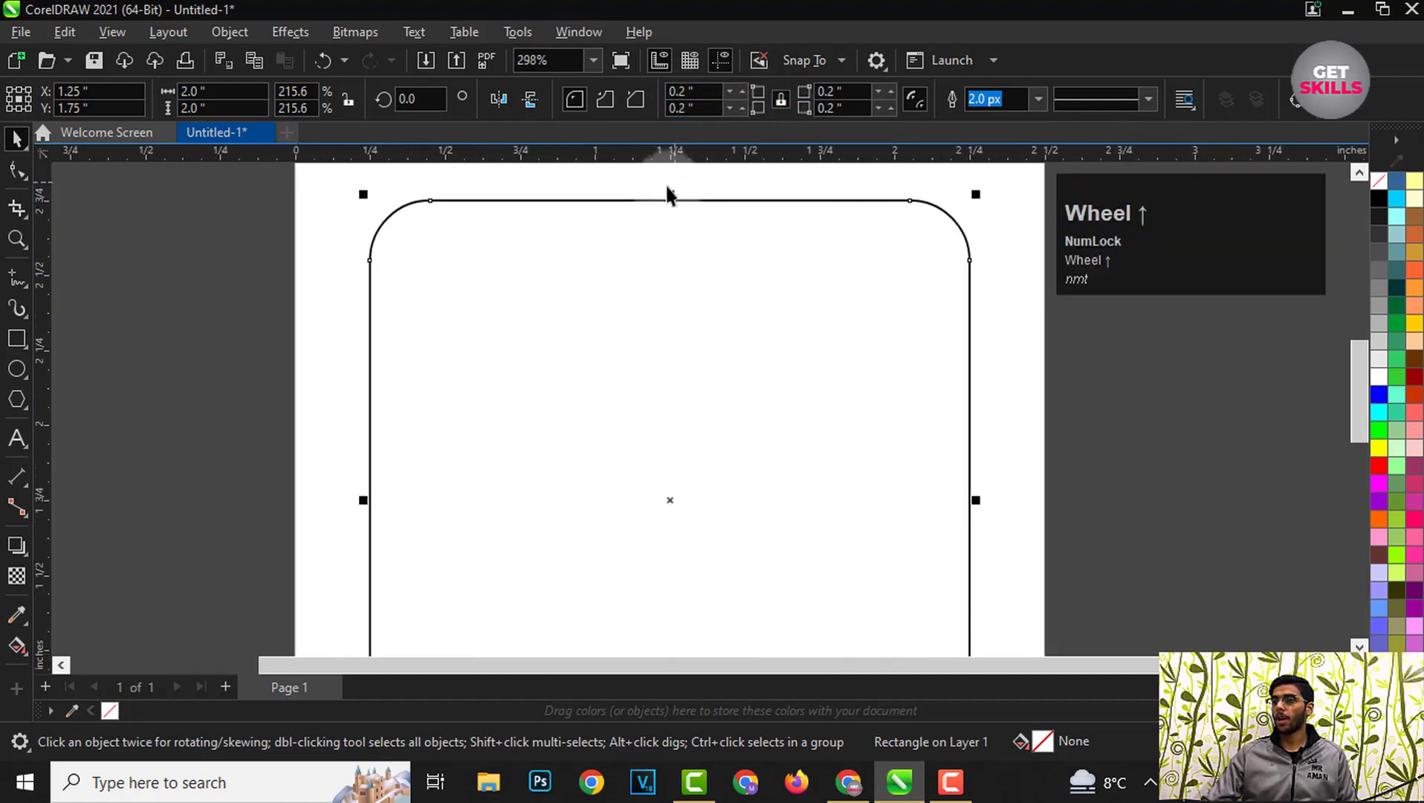
{"action": "key", "text": "ctrl+z"}
{"action": "scroll", "coordinate": [632, 201], "scroll_direction": "up", "scroll_amount": 1}
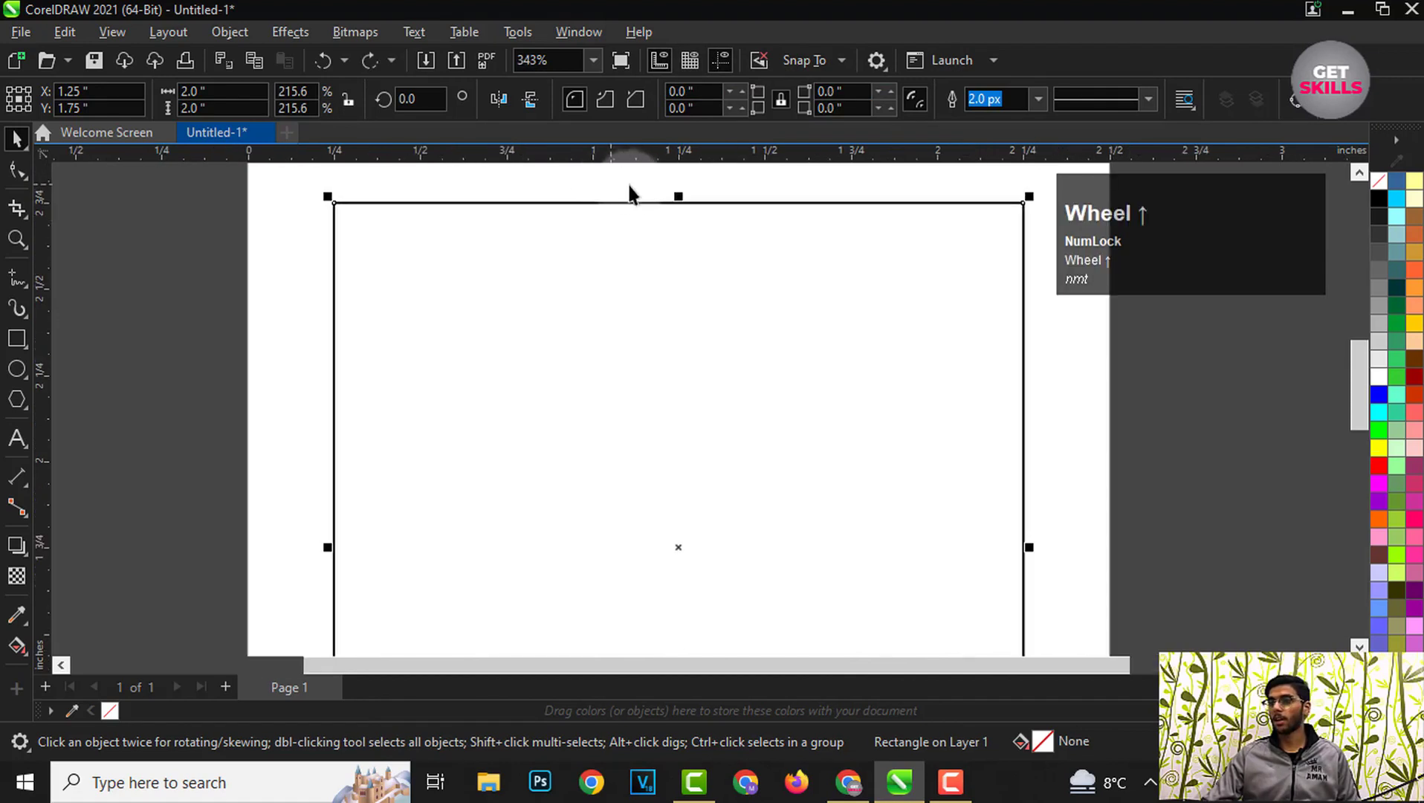
Step: Unlock the corners for separate editing and set only the square's top-left corner radius to 0.2 inches
{"action": "left_click", "coordinate": [780, 101]}
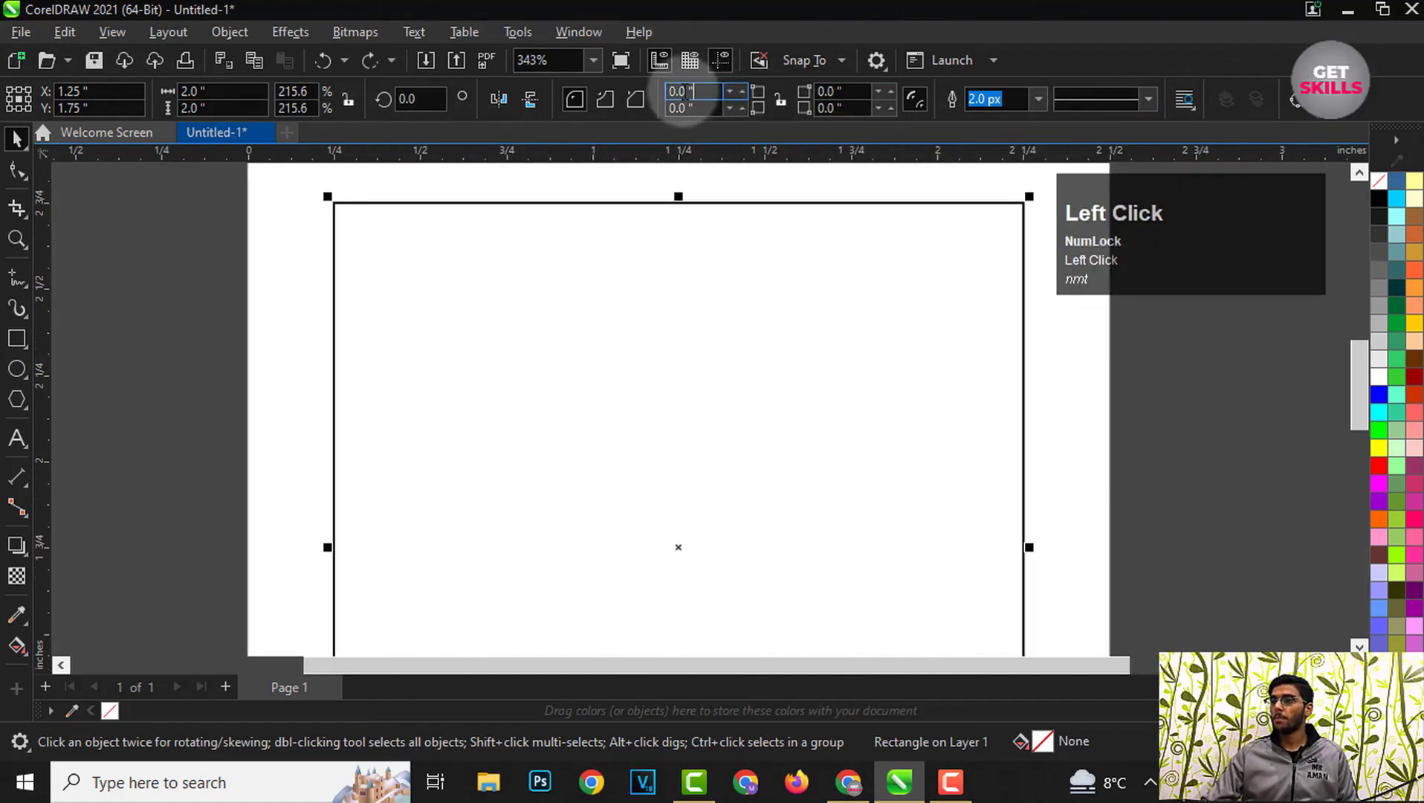
{"action": "left_click", "coordinate": [612, 107]}
{"action": "type", "text": "0.2"}
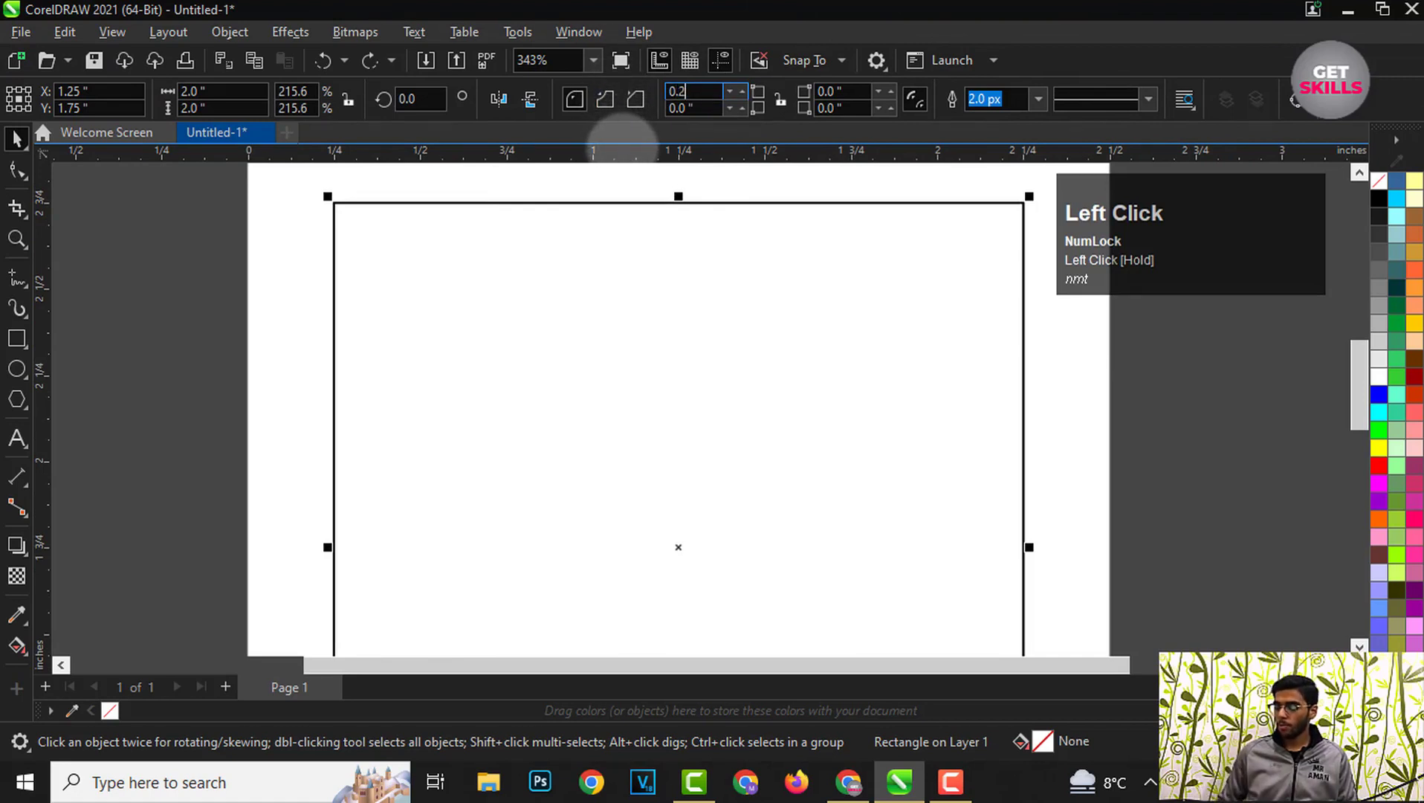
{"action": "key", "text": "Return"}
{"action": "scroll", "coordinate": [637, 149], "scroll_direction": "down", "scroll_amount": 1}
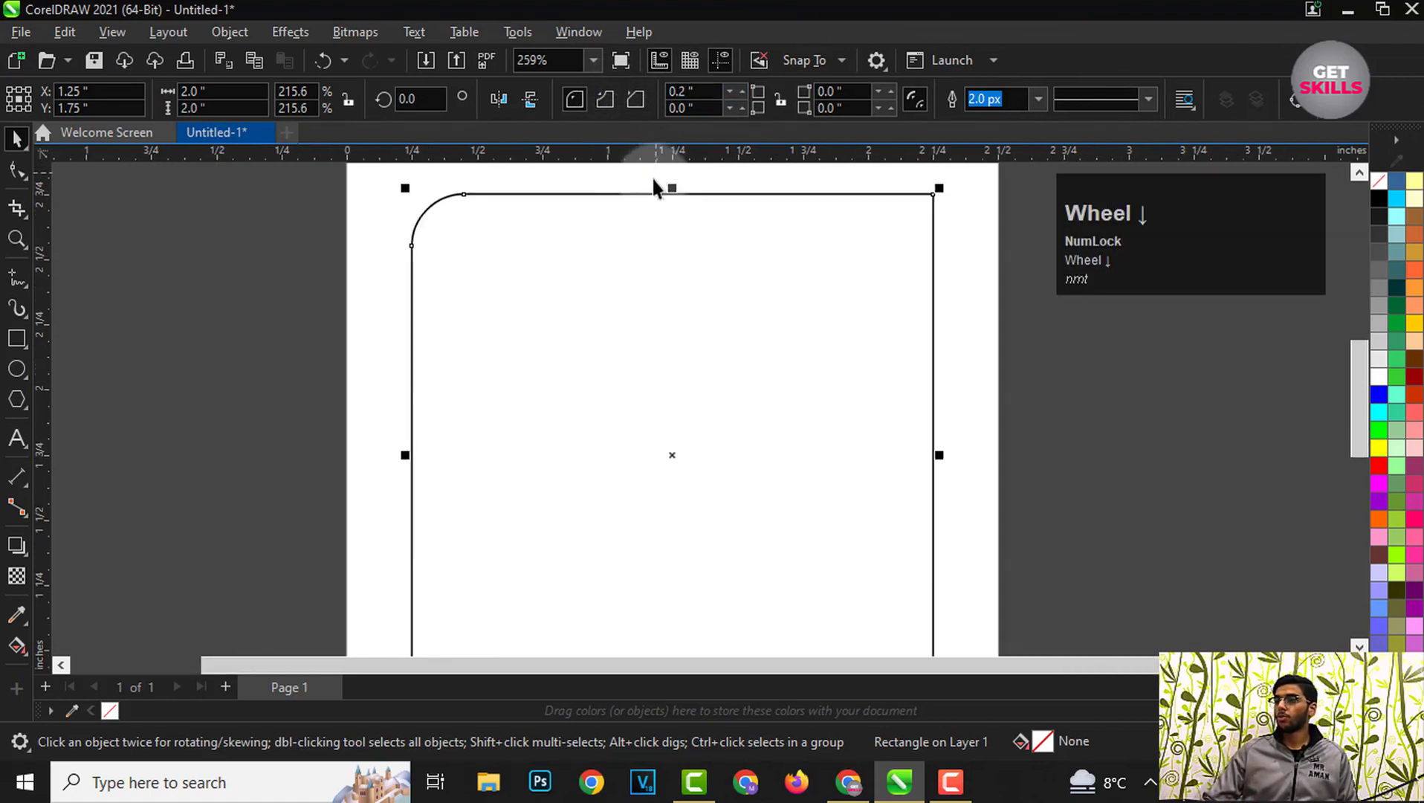
{"action": "scroll", "coordinate": [412, 252], "scroll_direction": "down", "scroll_amount": 2}
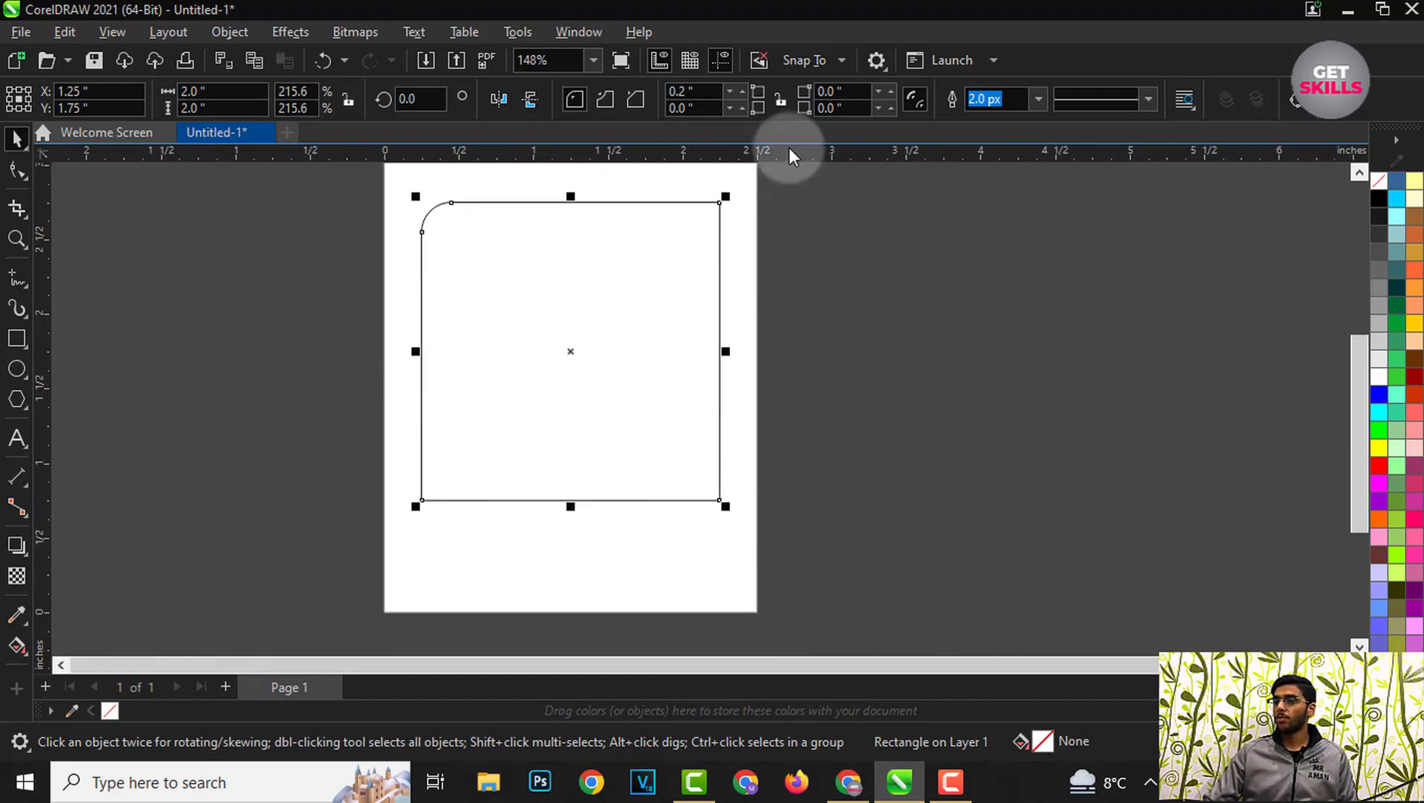
Step: Set the radius of the square's bottom-right corner to 0.2 inches
{"action": "left_click", "coordinate": [844, 108]}
{"action": "type", "text": "0"}
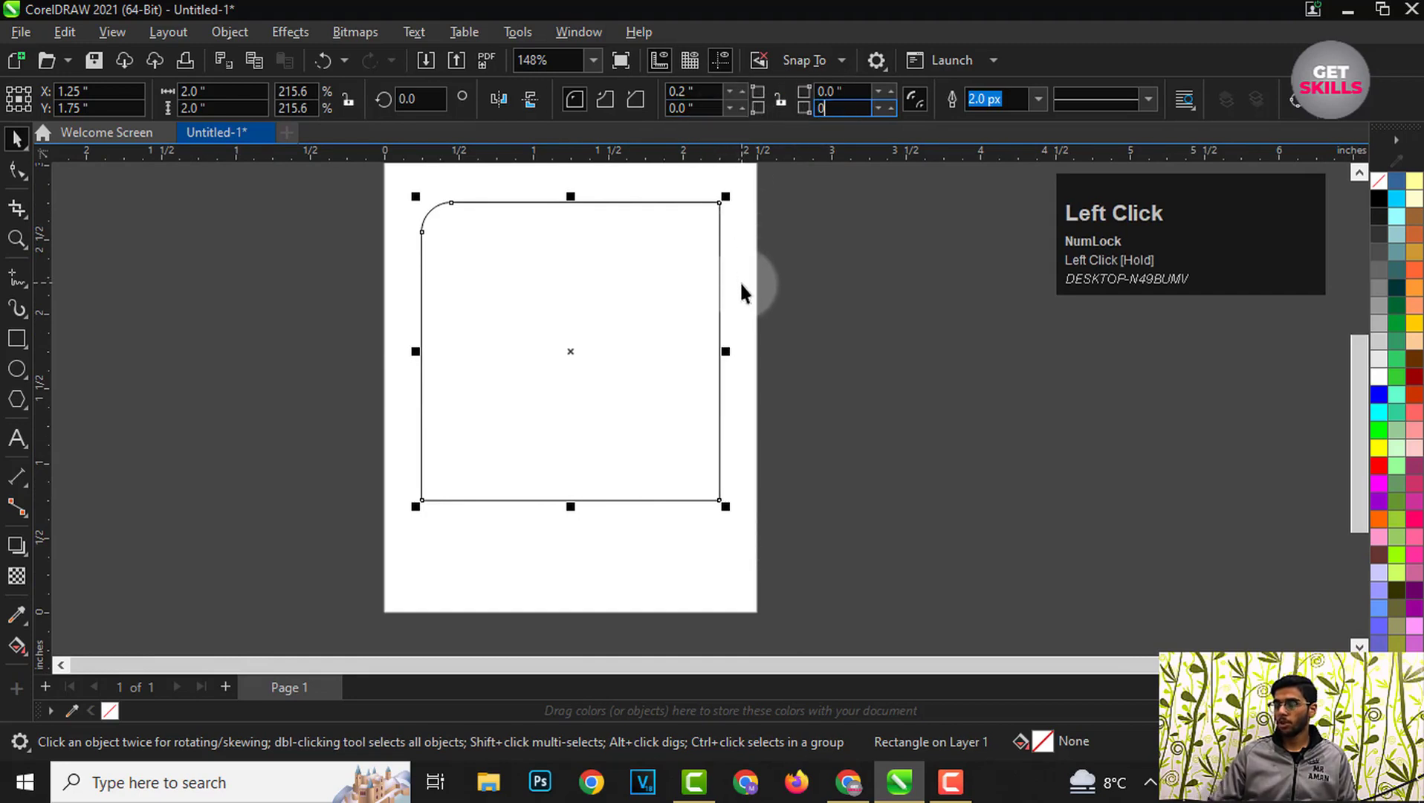
{"action": "type", "text": ".2"}
{"action": "key", "text": "Return"}
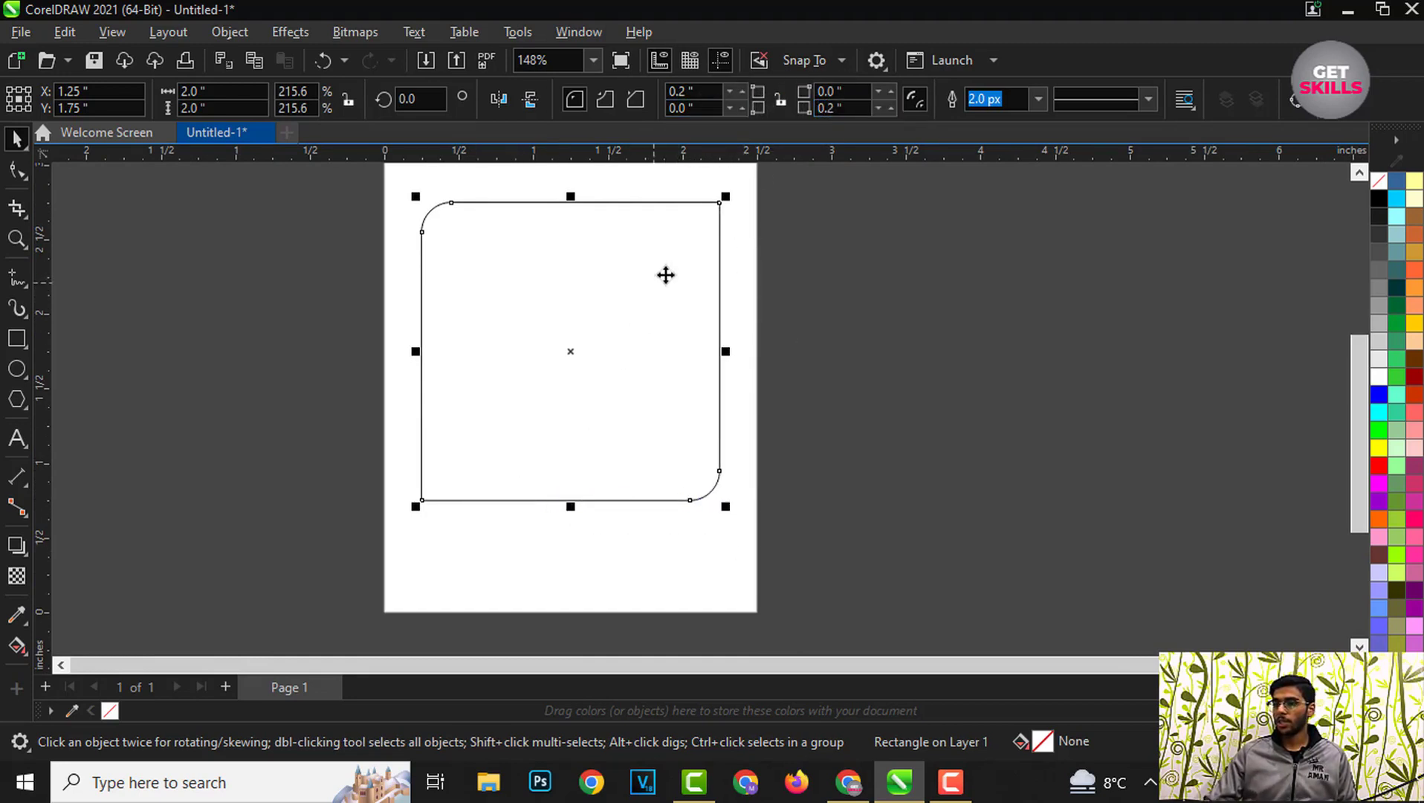
{"action": "scroll", "coordinate": [463, 255], "scroll_direction": "up", "scroll_amount": 1}
{"action": "scroll", "coordinate": [542, 316], "scroll_direction": "down", "scroll_amount": 1}
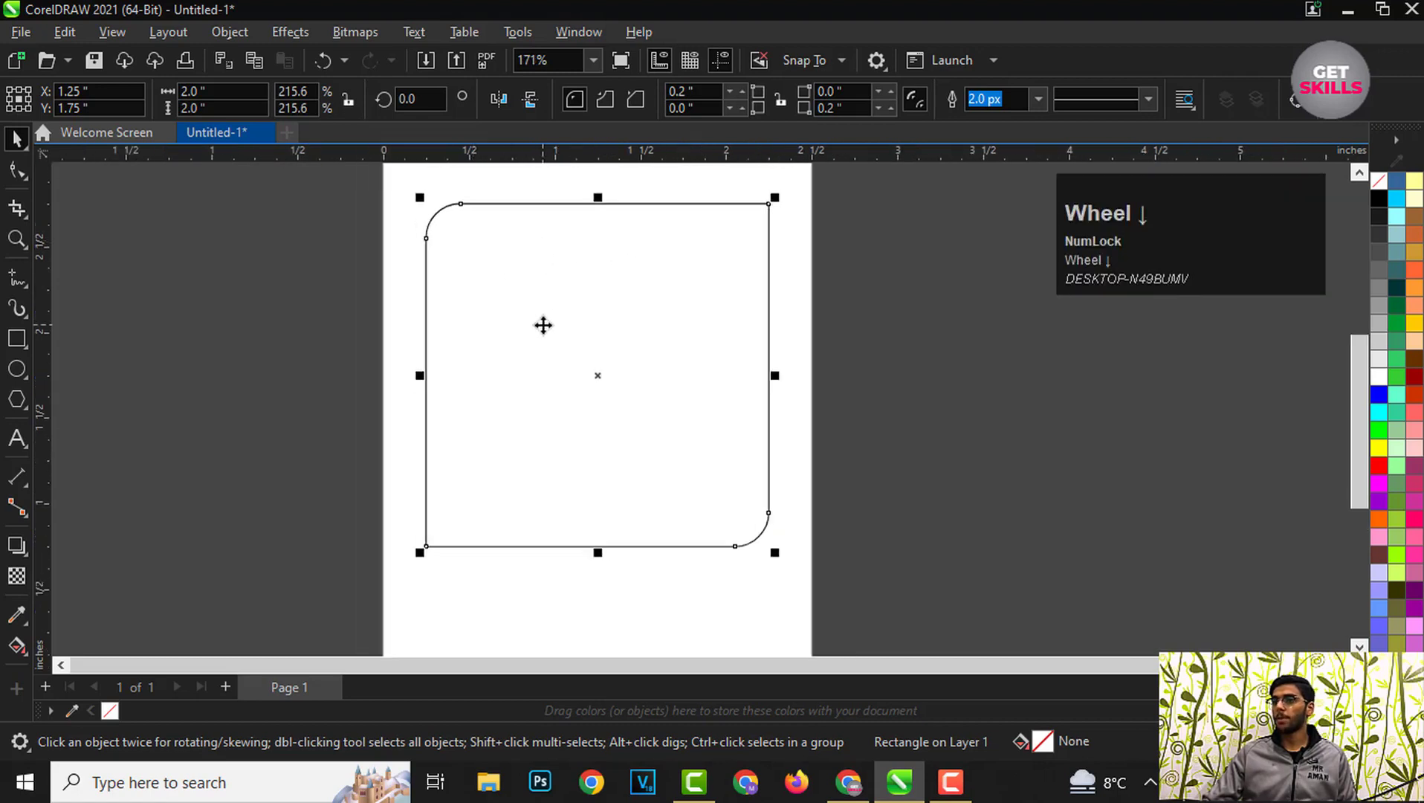
{"action": "scroll", "coordinate": [509, 222], "scroll_direction": "up", "scroll_amount": 1}
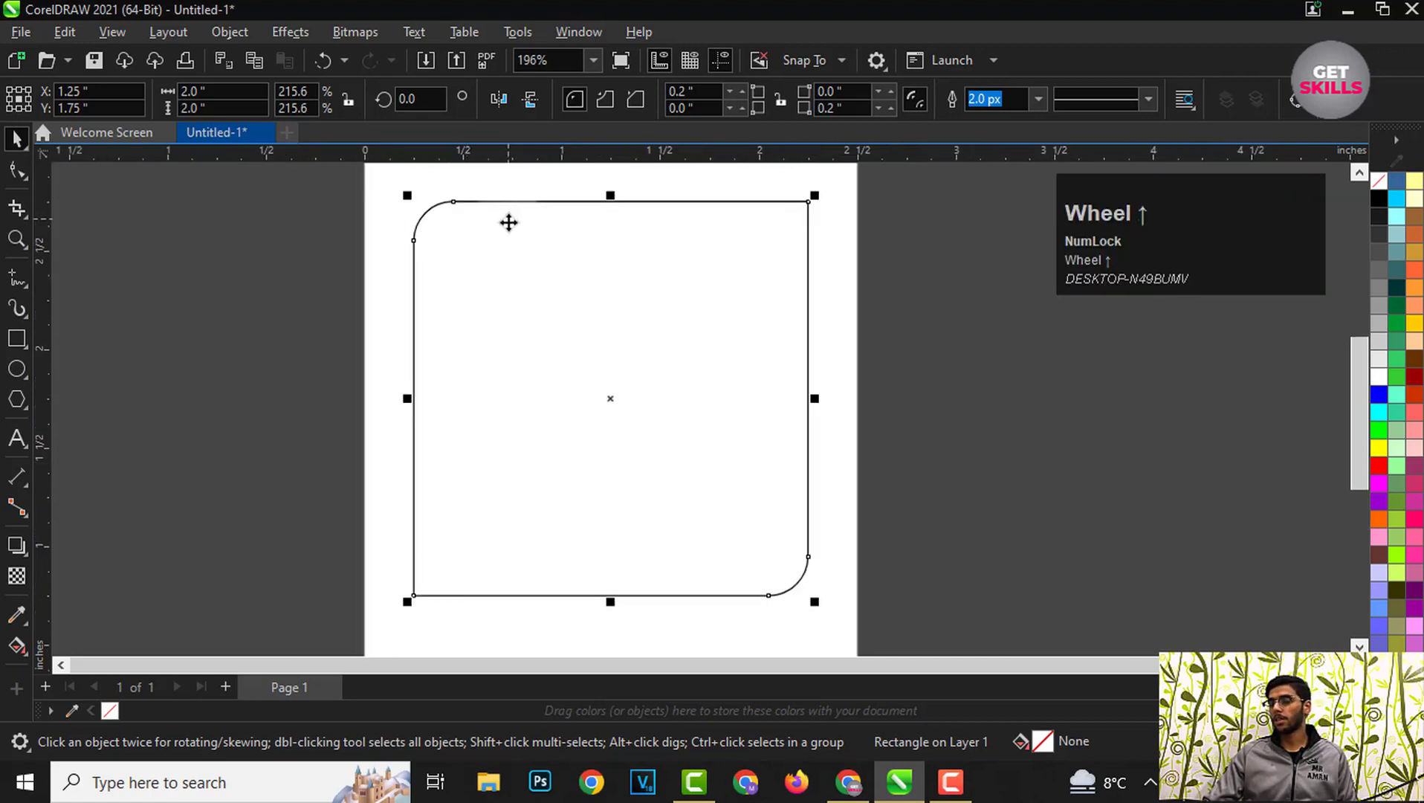
Step: Keep separate corner editing on, then select the square with two rounded corners and delete it
{"action": "left_click", "coordinate": [780, 99]}
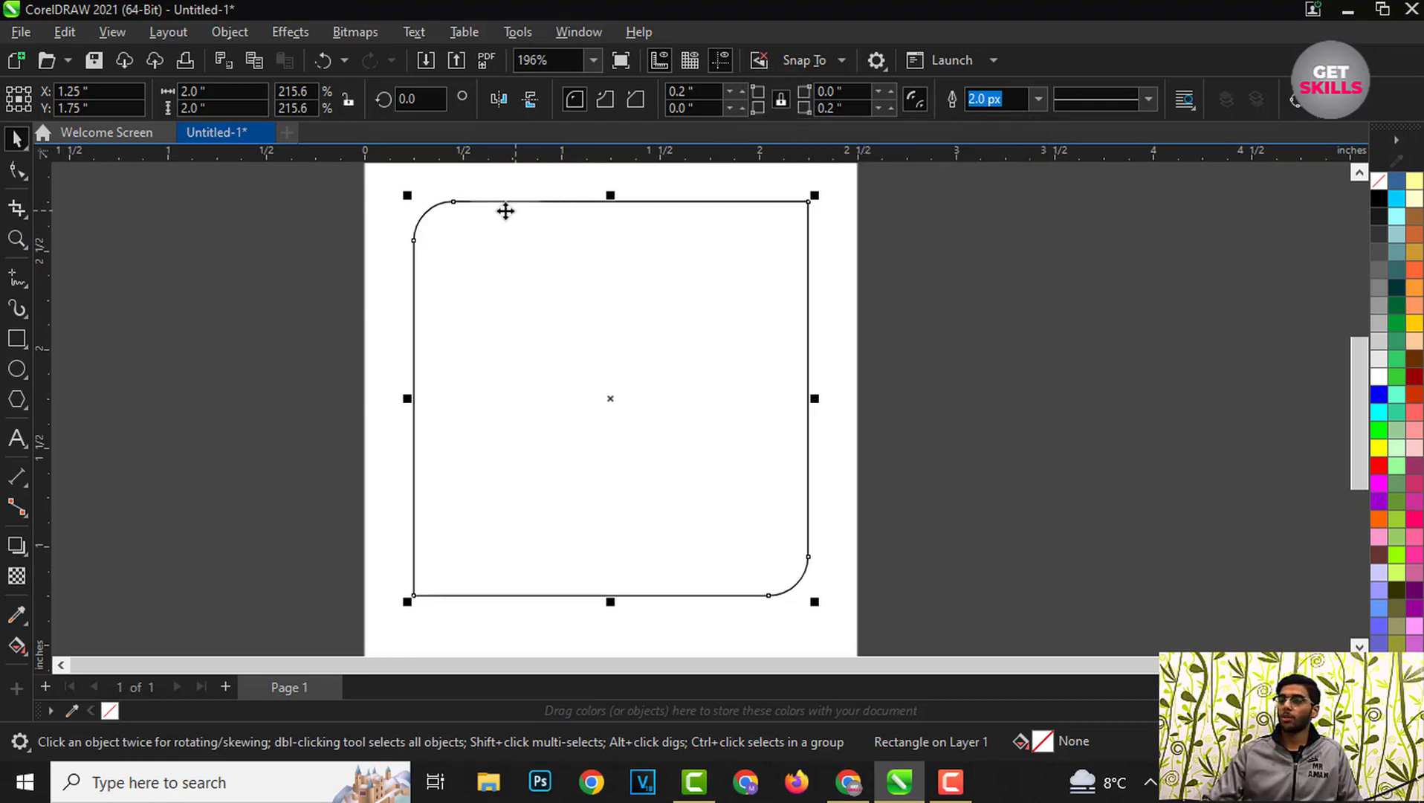
{"action": "left_click", "coordinate": [780, 100]}
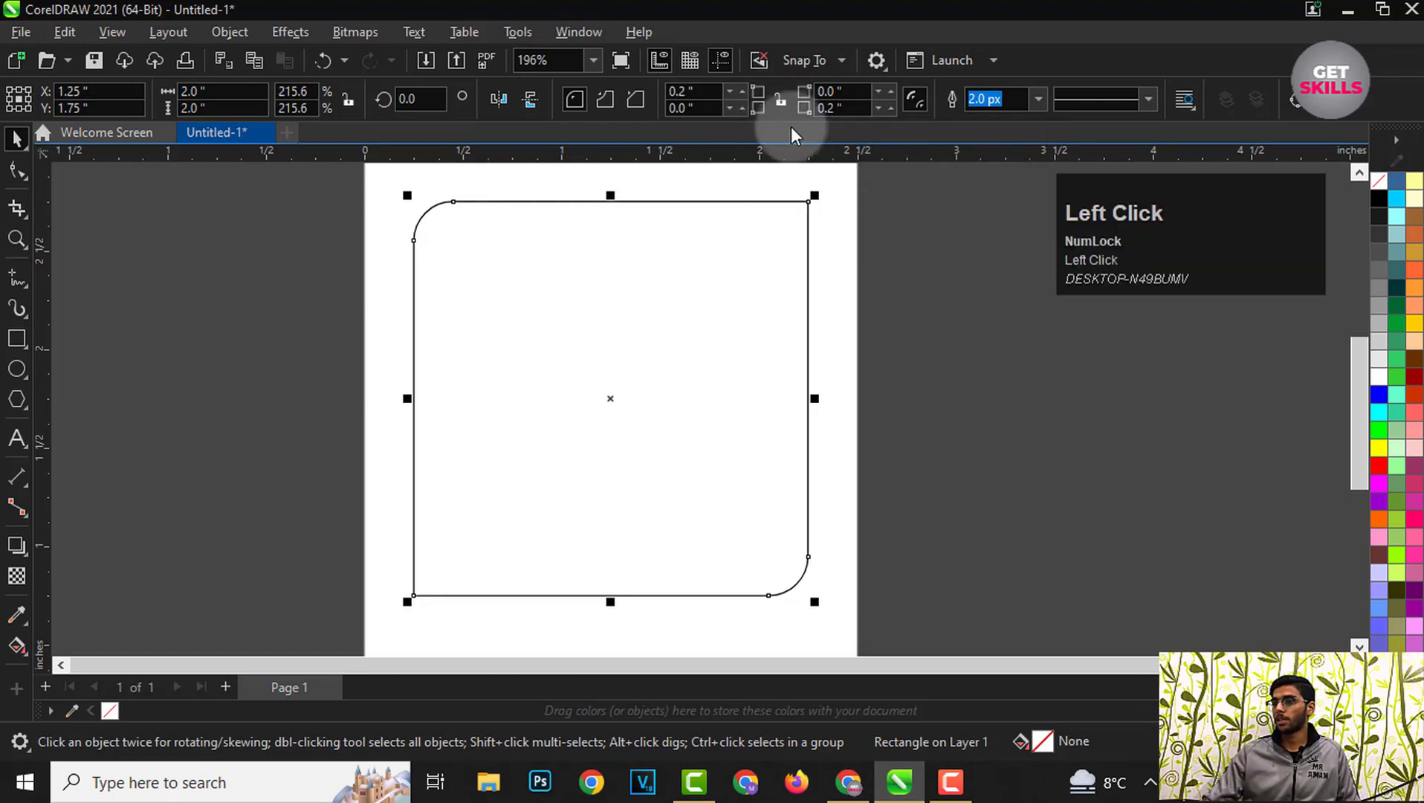
{"action": "left_click", "coordinate": [759, 186]}
{"action": "scroll", "coordinate": [717, 215], "scroll_direction": "down", "scroll_amount": 2}
{"action": "scroll", "coordinate": [696, 252], "scroll_direction": "up", "scroll_amount": 1}
{"action": "left_click", "coordinate": [726, 231]}
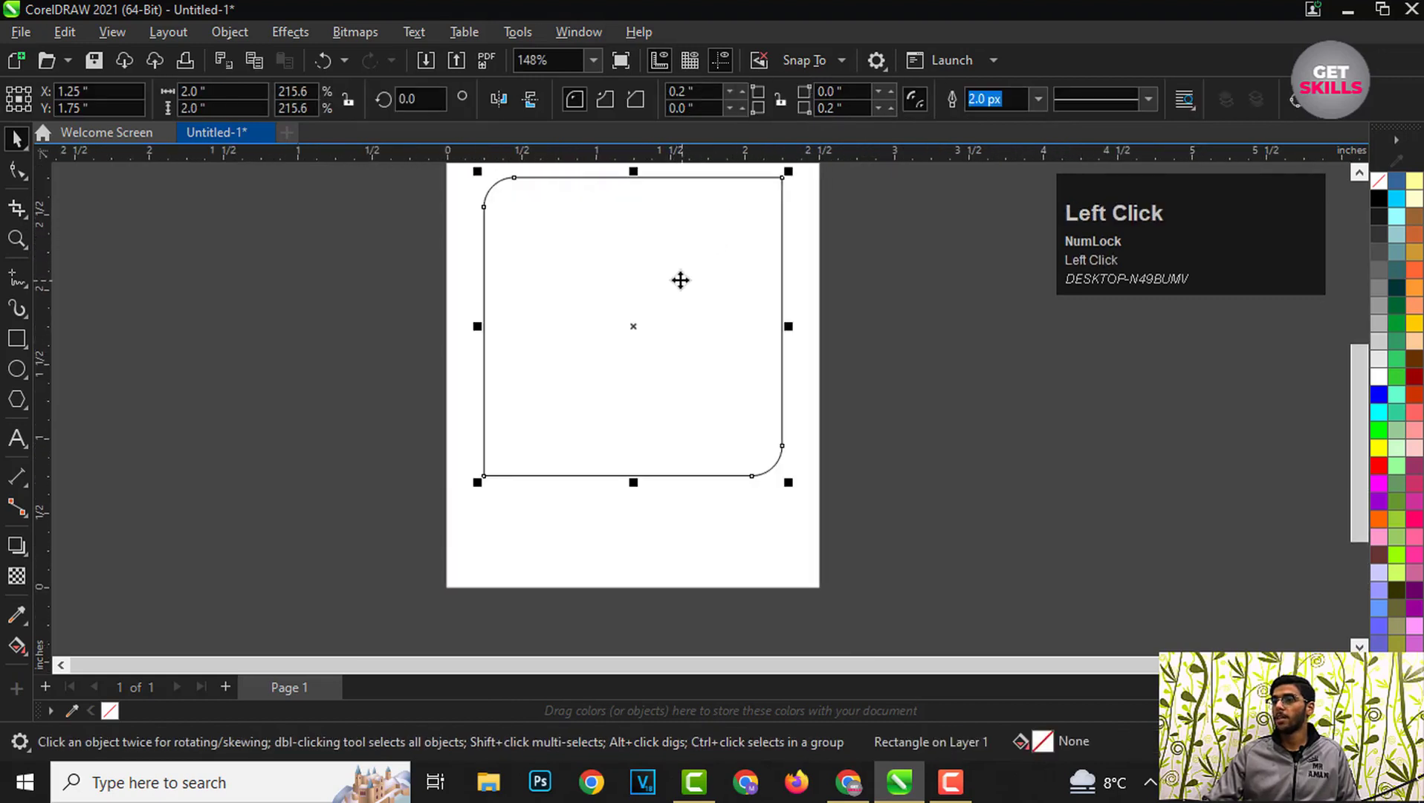
{"action": "key", "text": "Delete"}
Step: Draw a new rectangle about 1.65 × 1.61 inches on the page and switch back to the Pick tool
{"action": "left_click", "coordinate": [16, 338]}
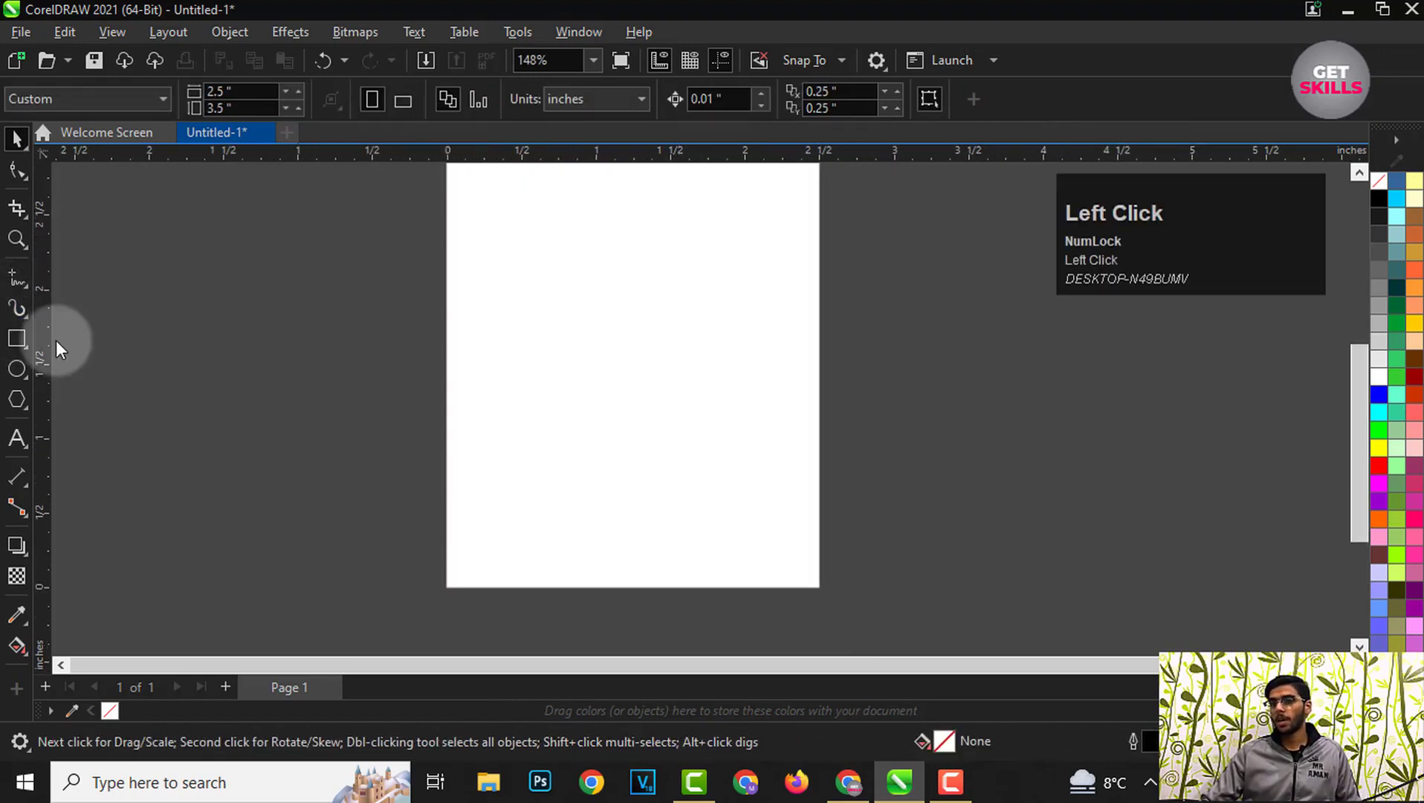
{"action": "mouse_move", "coordinate": [503, 226]}
{"action": "left_mouse_down"}
{"action": "mouse_move", "coordinate": [689, 385]}
{"action": "mouse_move", "coordinate": [749, 466]}
{"action": "left_mouse_up"}
{"action": "scroll", "coordinate": [667, 401], "scroll_direction": "up", "scroll_amount": 1}
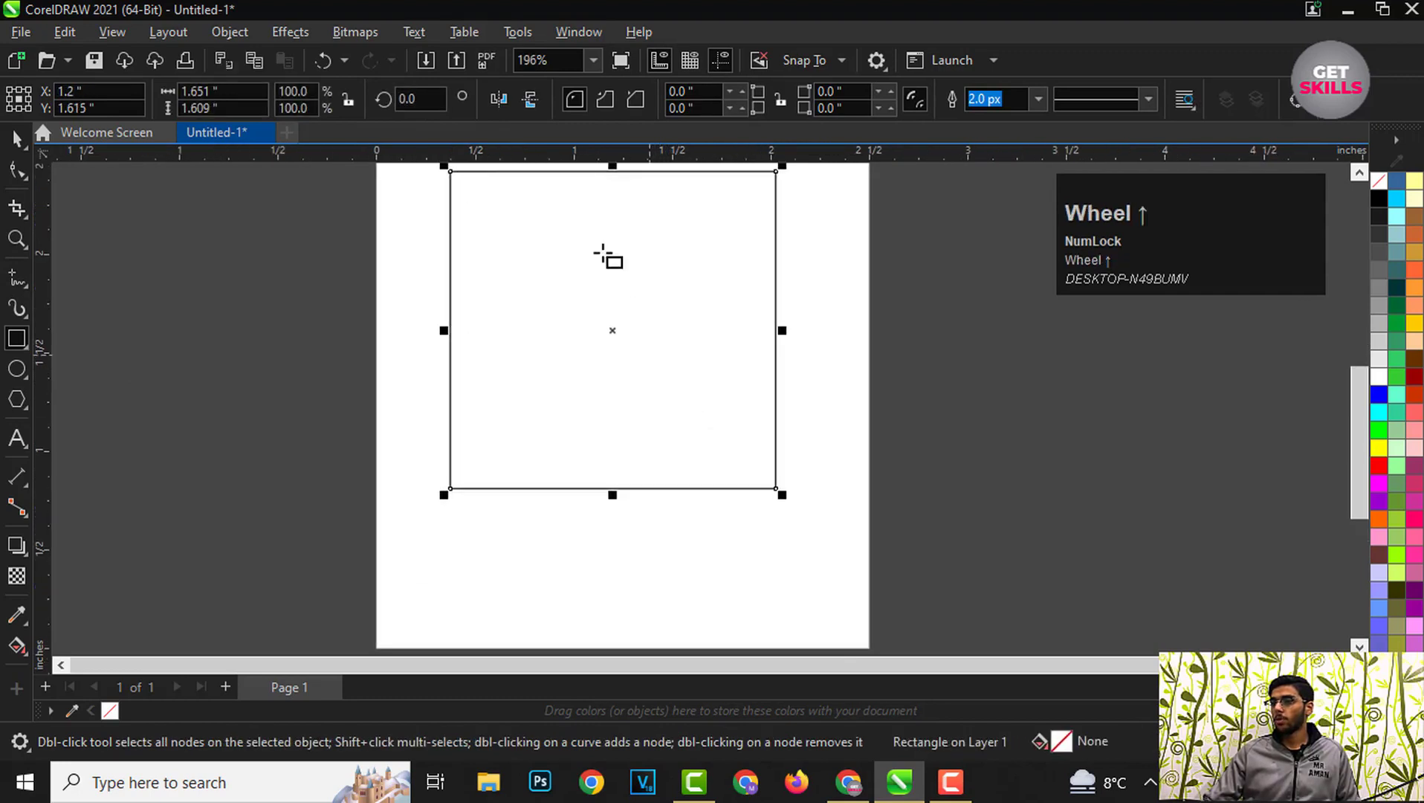
{"action": "left_click", "coordinate": [16, 138]}
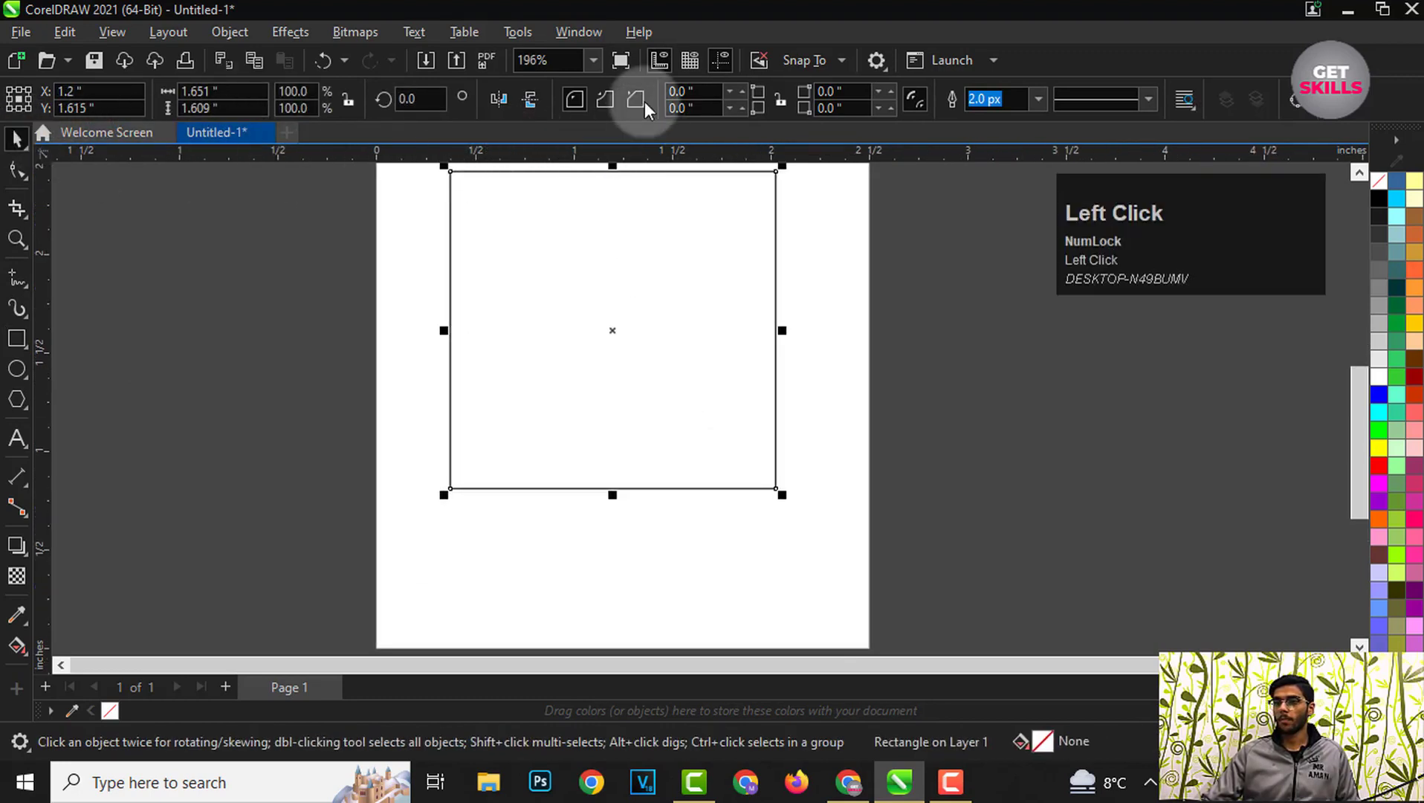
{"action": "scroll", "coordinate": [528, 301], "scroll_direction": "down", "scroll_amount": 2}
{"action": "scroll", "coordinate": [565, 212], "scroll_direction": "up", "scroll_amount": 2}
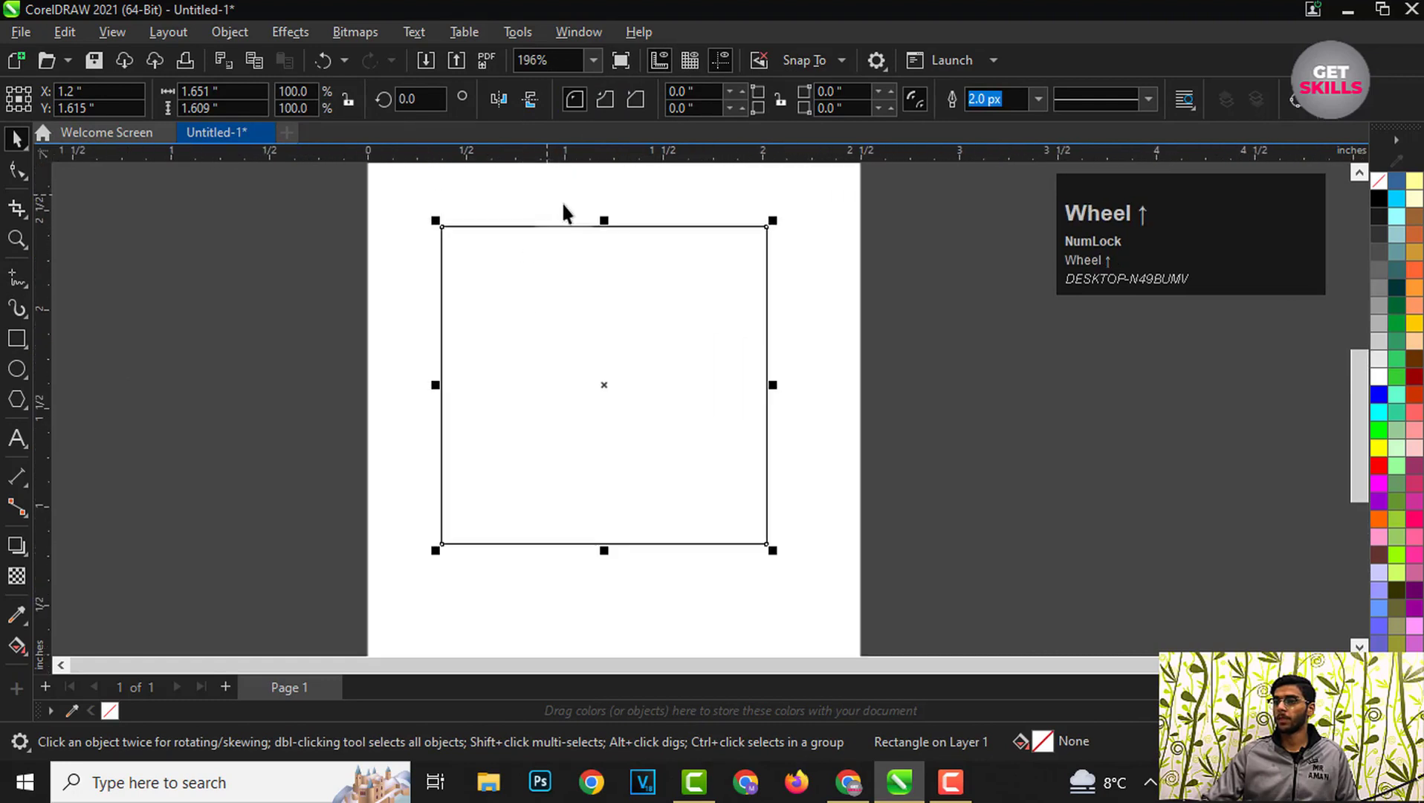
Step: Set only the rectangle's top-left corner radius to 0.2 inches, and lock the corners for editing together
{"action": "left_click", "coordinate": [702, 98]}
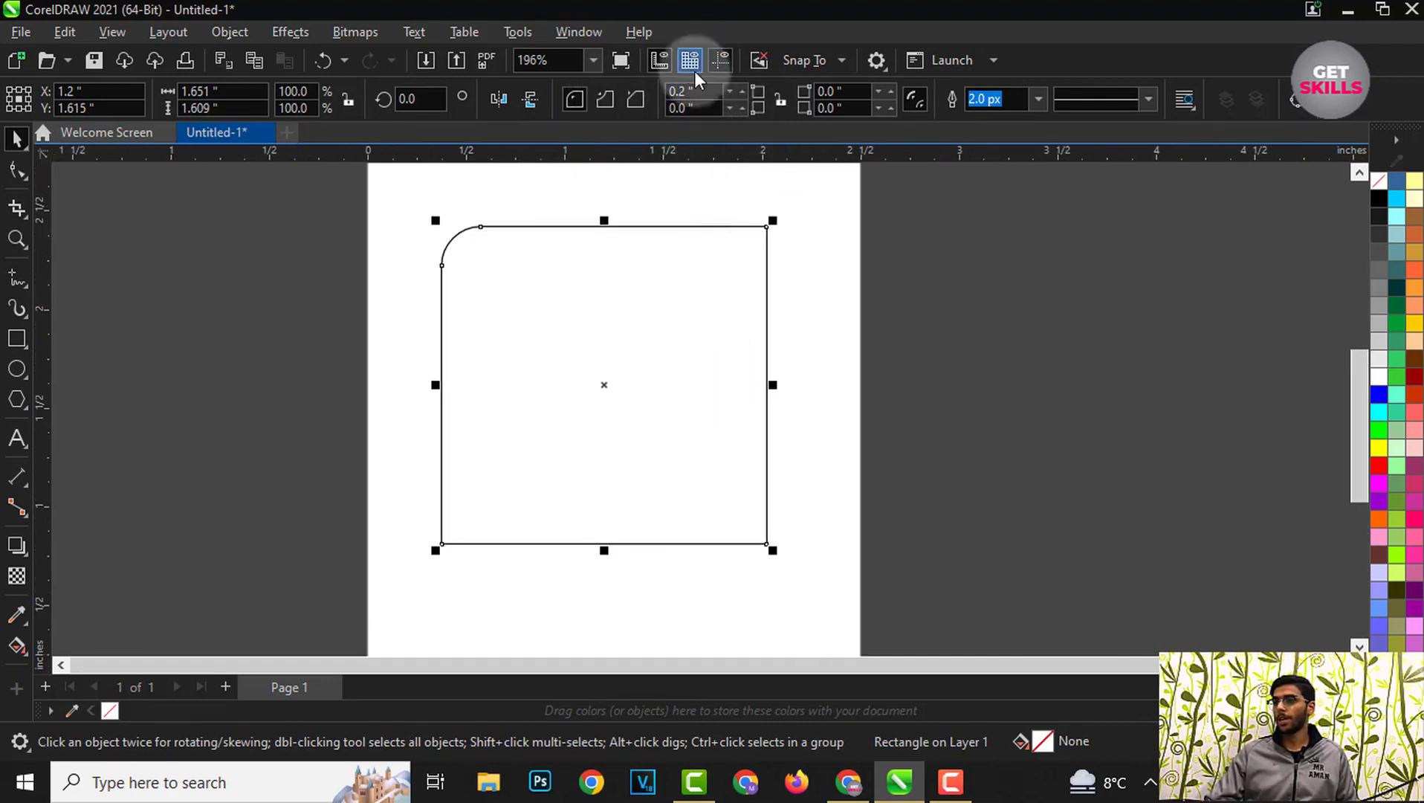
{"action": "left_click", "coordinate": [780, 100]}
{"action": "left_click", "coordinate": [682, 91]}
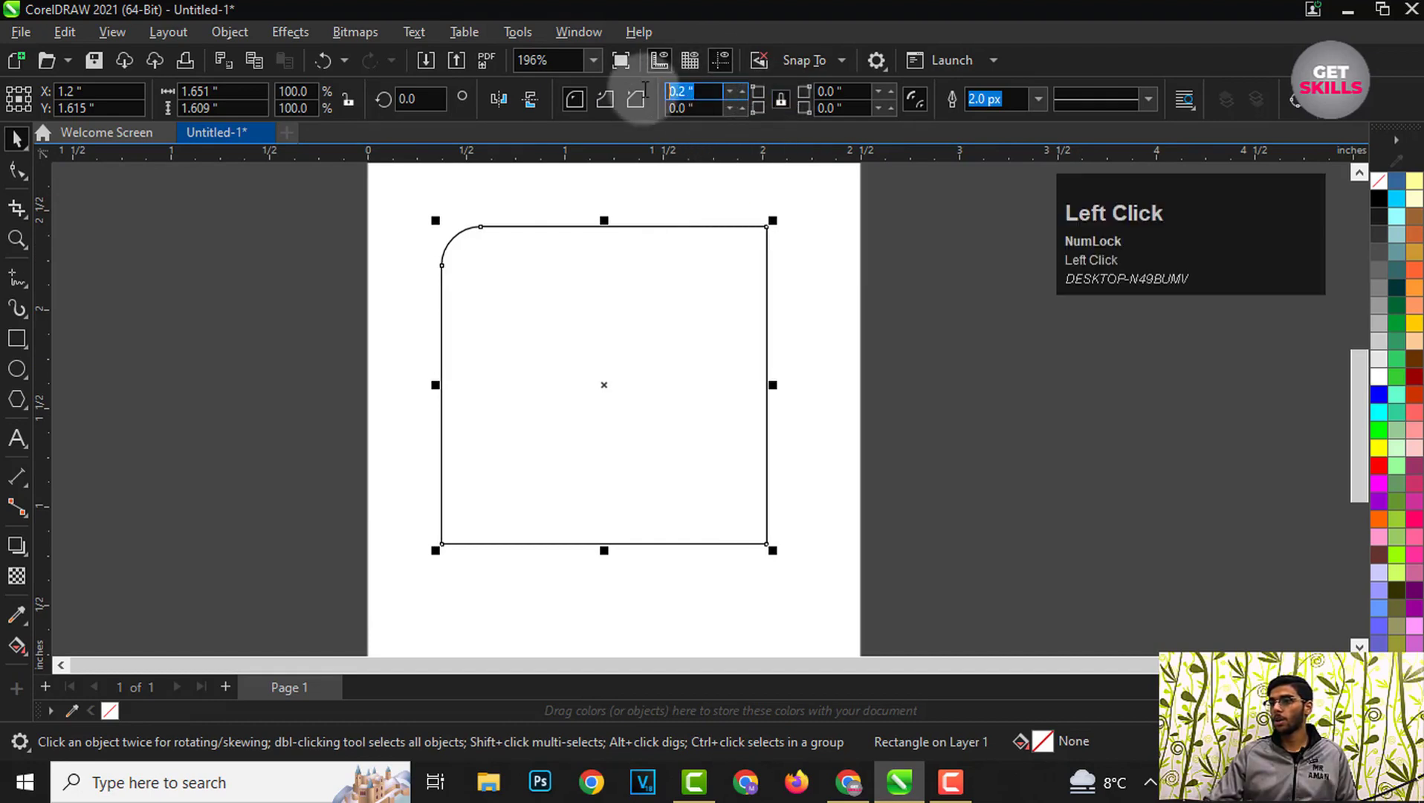
{"action": "type", "text": "0.2"}
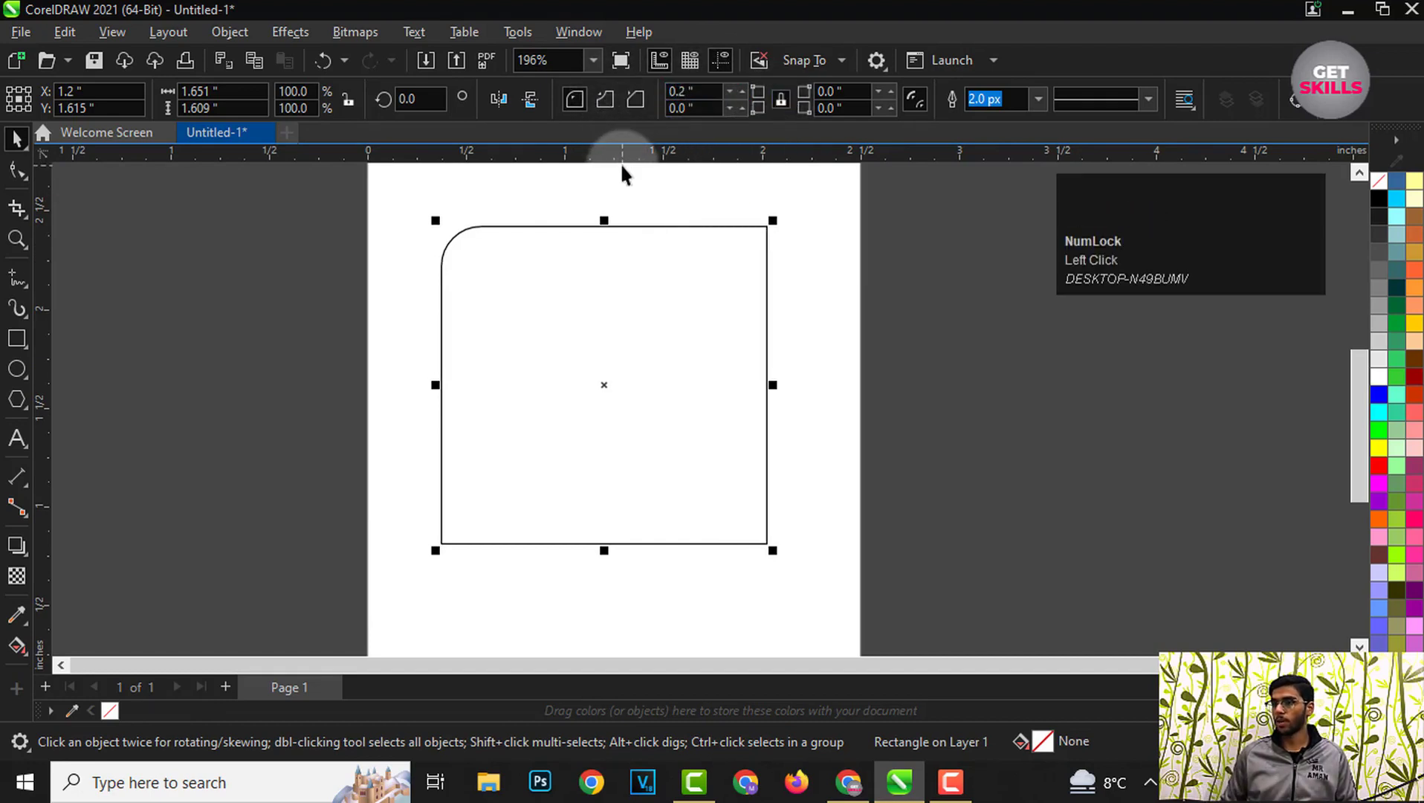
Step: Undo the rectangle's corner rounding and delete the rectangle from the page
{"action": "key", "text": "ctrl+z"}
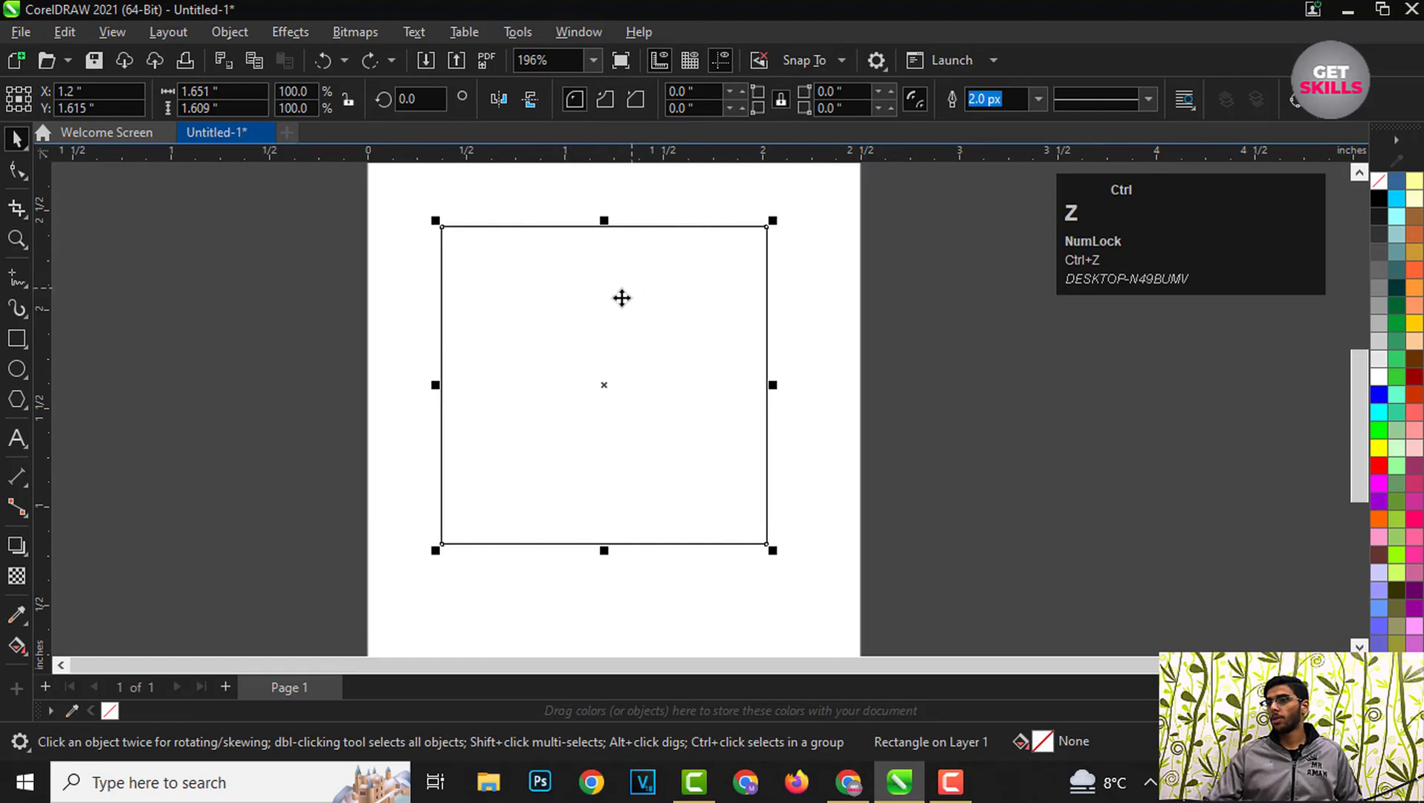
{"action": "key", "text": "Delete"}
{"action": "left_click", "coordinate": [647, 266]}
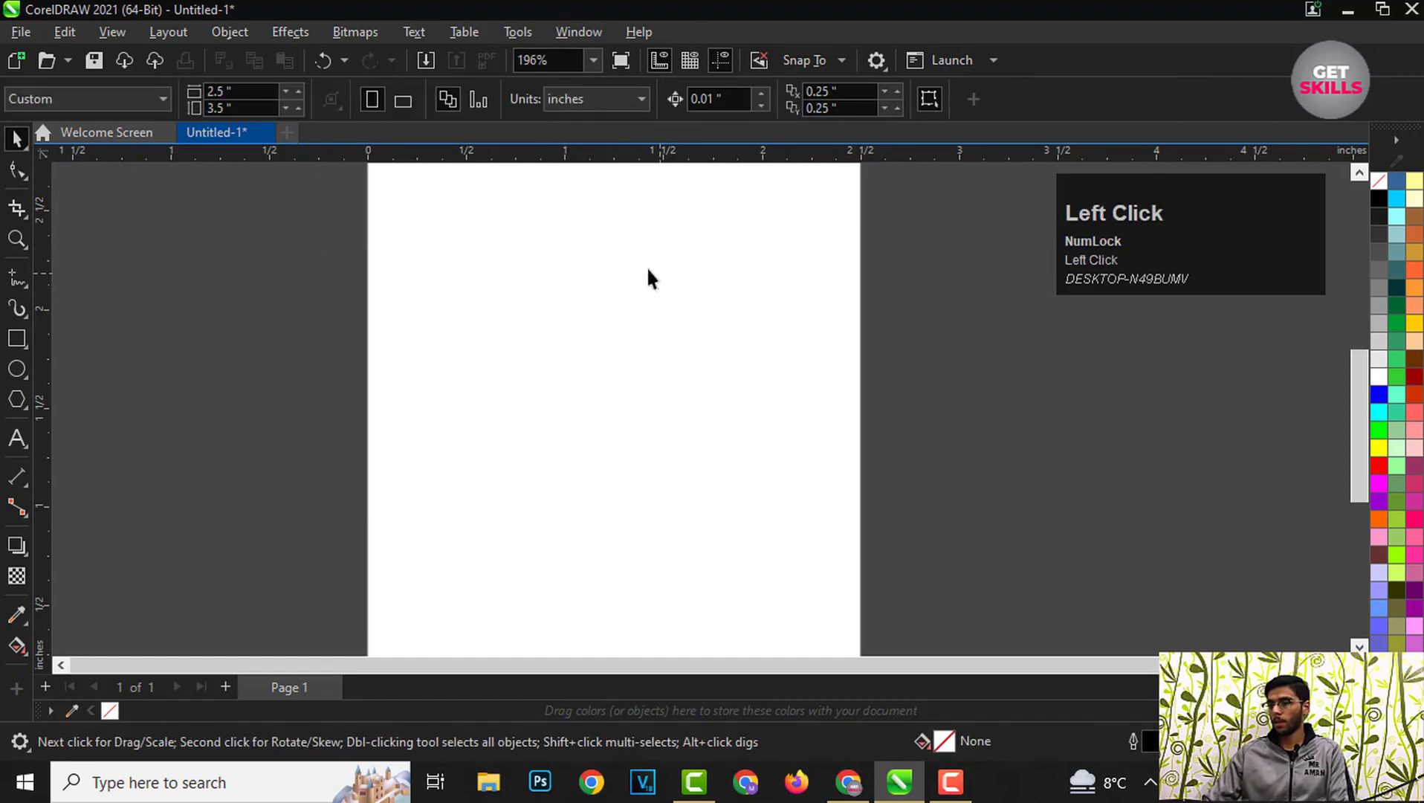
Step: Draw a rectangle about 1.06 × 1.28 inches and round all four corners to a 0.2 inch radius
{"action": "left_click", "coordinate": [17, 338]}
{"action": "left_click_drag", "start_coordinate": [549, 218], "coordinate": [758, 470]}
{"action": "left_click", "coordinate": [693, 91]}
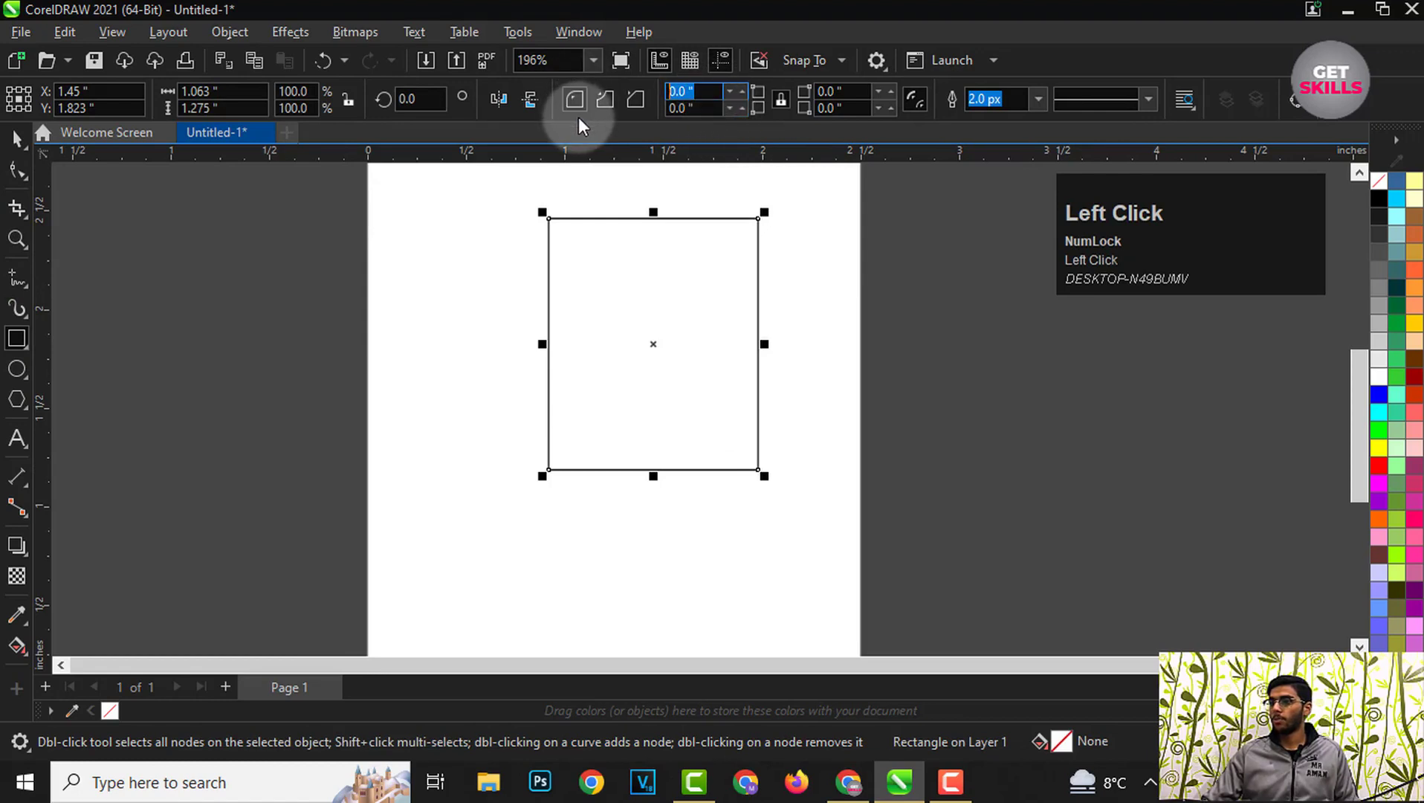
{"action": "type", "text": "0.2"}
{"action": "key", "text": "Return"}
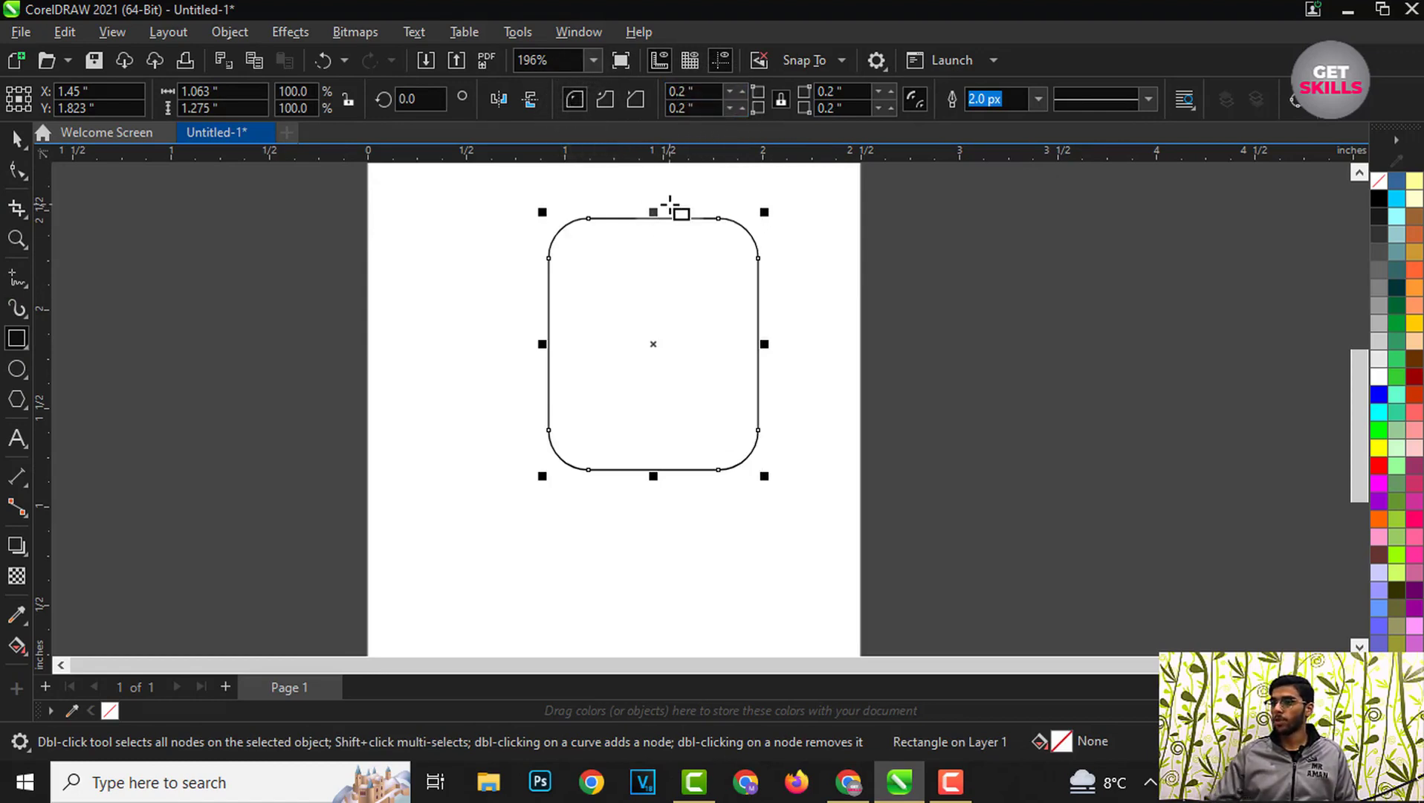
Step: Delete the rounded rectangle and draw a new one about 1.57 × 1.22 inches with the scalloped corner style
{"action": "scroll", "coordinate": [661, 221], "scroll_direction": "up", "scroll_amount": 1}
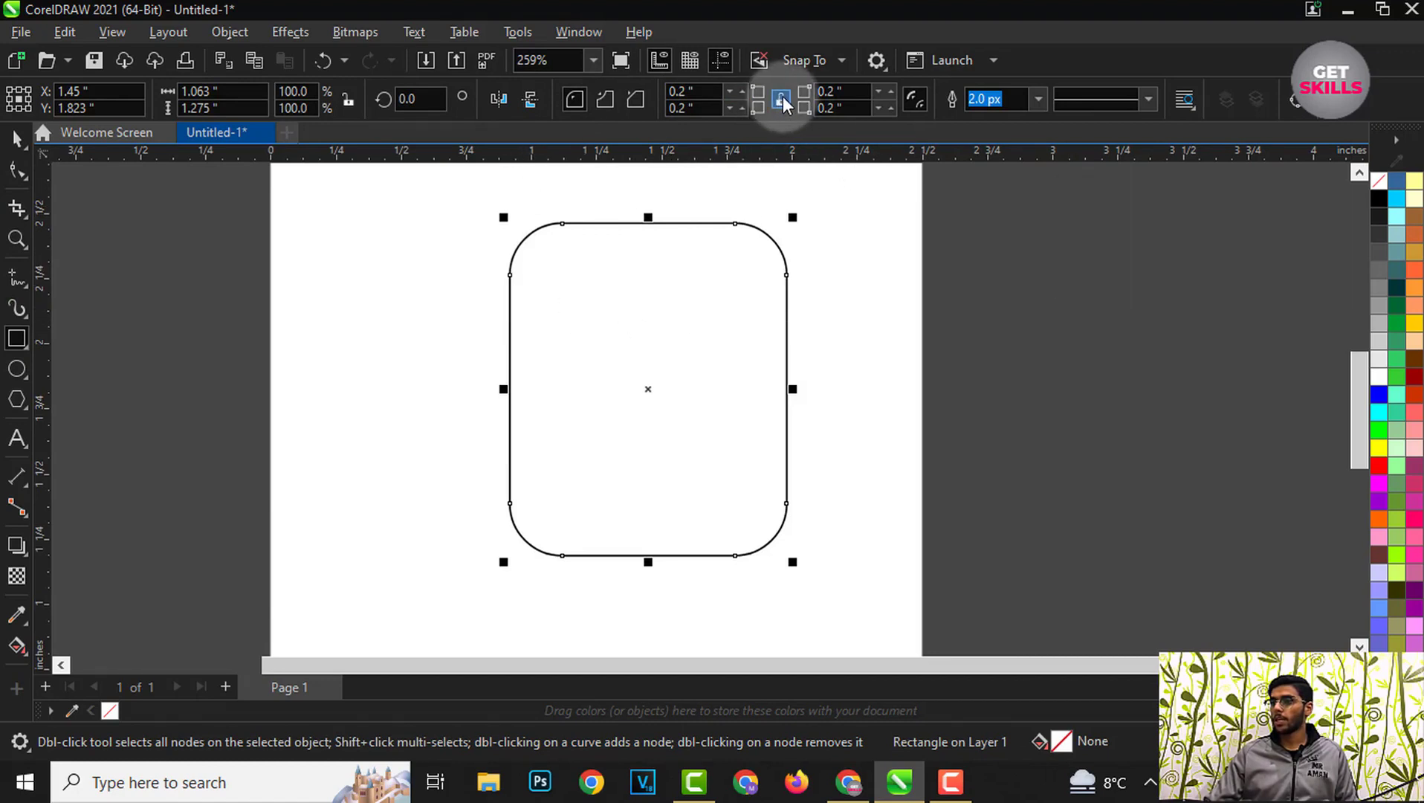
{"action": "key", "text": "Delete"}
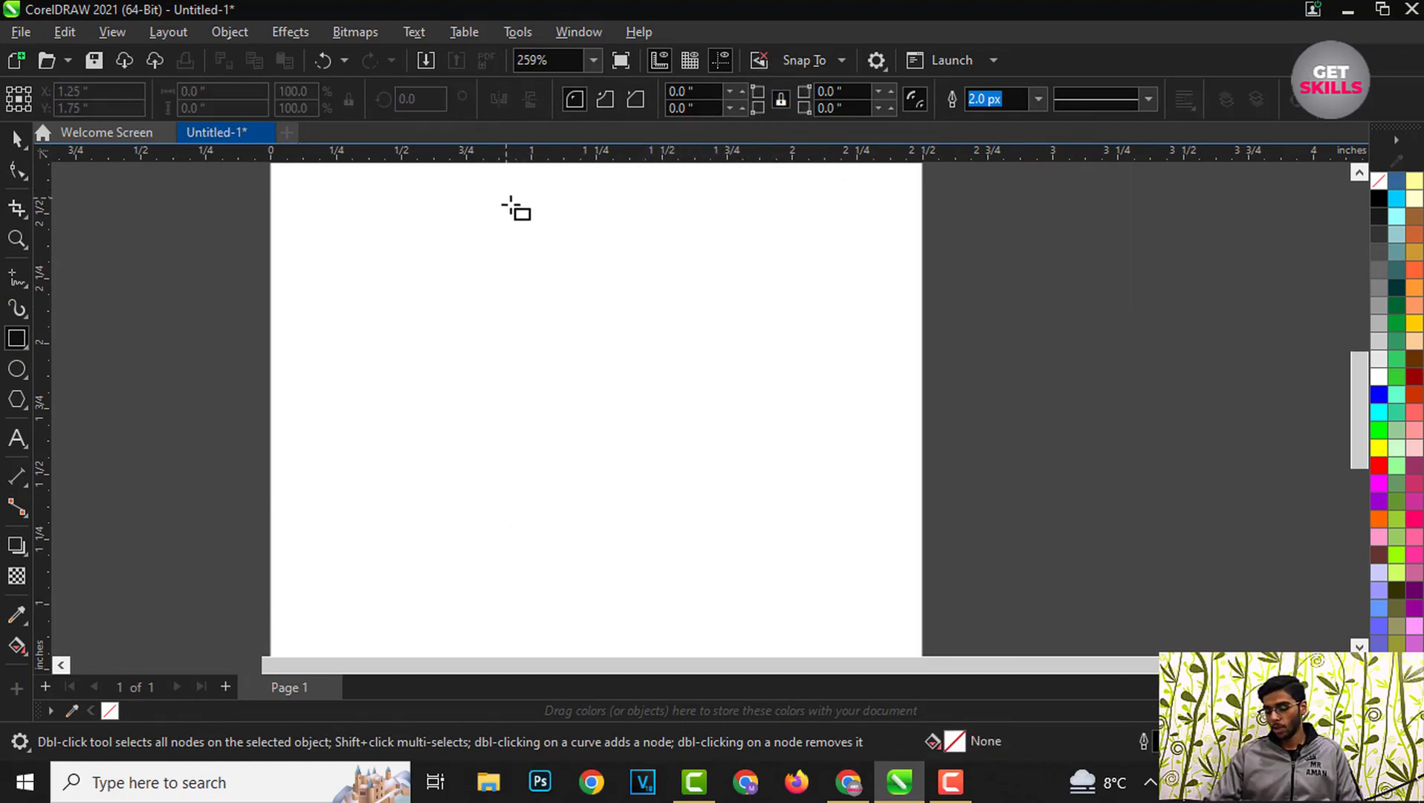
{"action": "scroll", "coordinate": [536, 199], "scroll_direction": "up", "scroll_amount": 1}
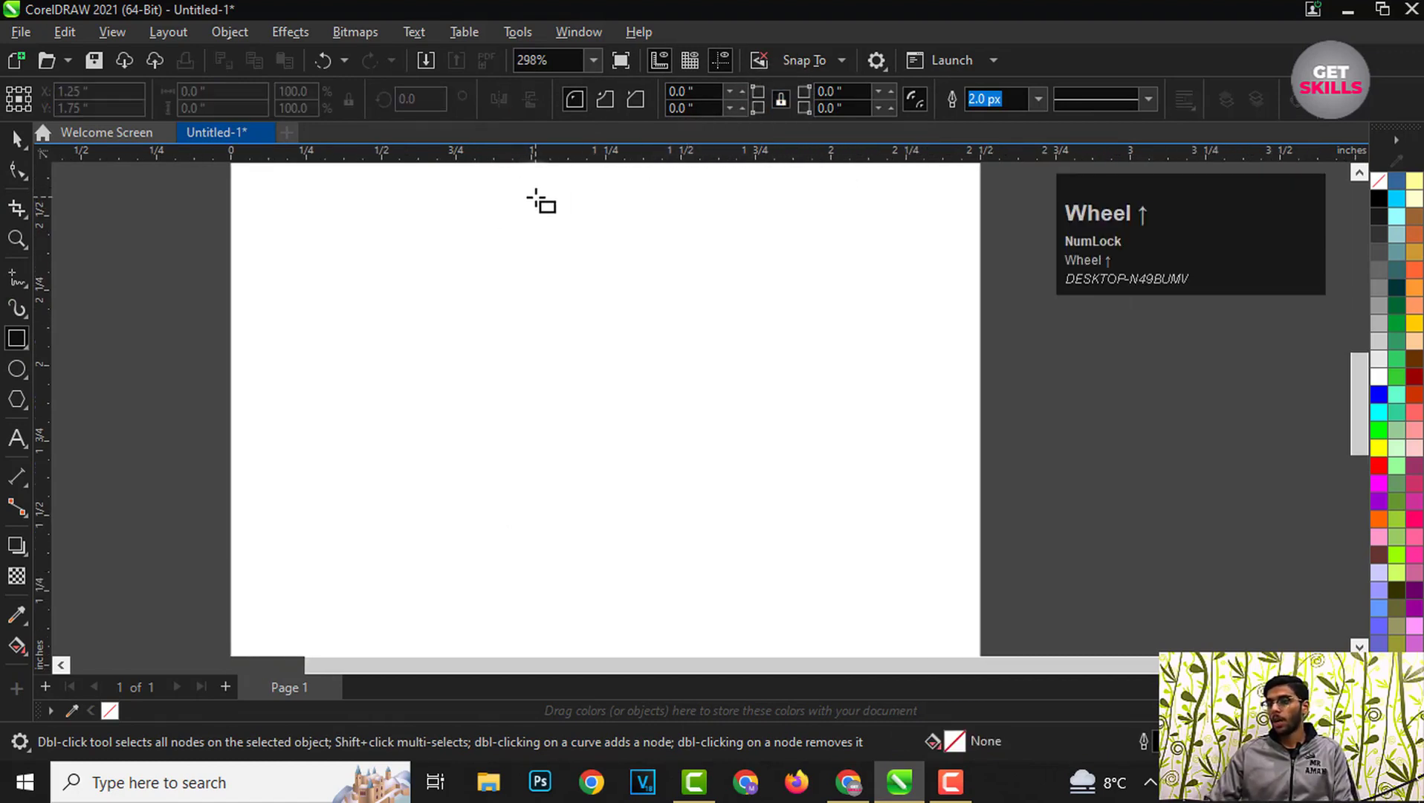
{"action": "left_click", "coordinate": [600, 105]}
{"action": "left_click_drag", "start_coordinate": [344, 218], "coordinate": [815, 586]}
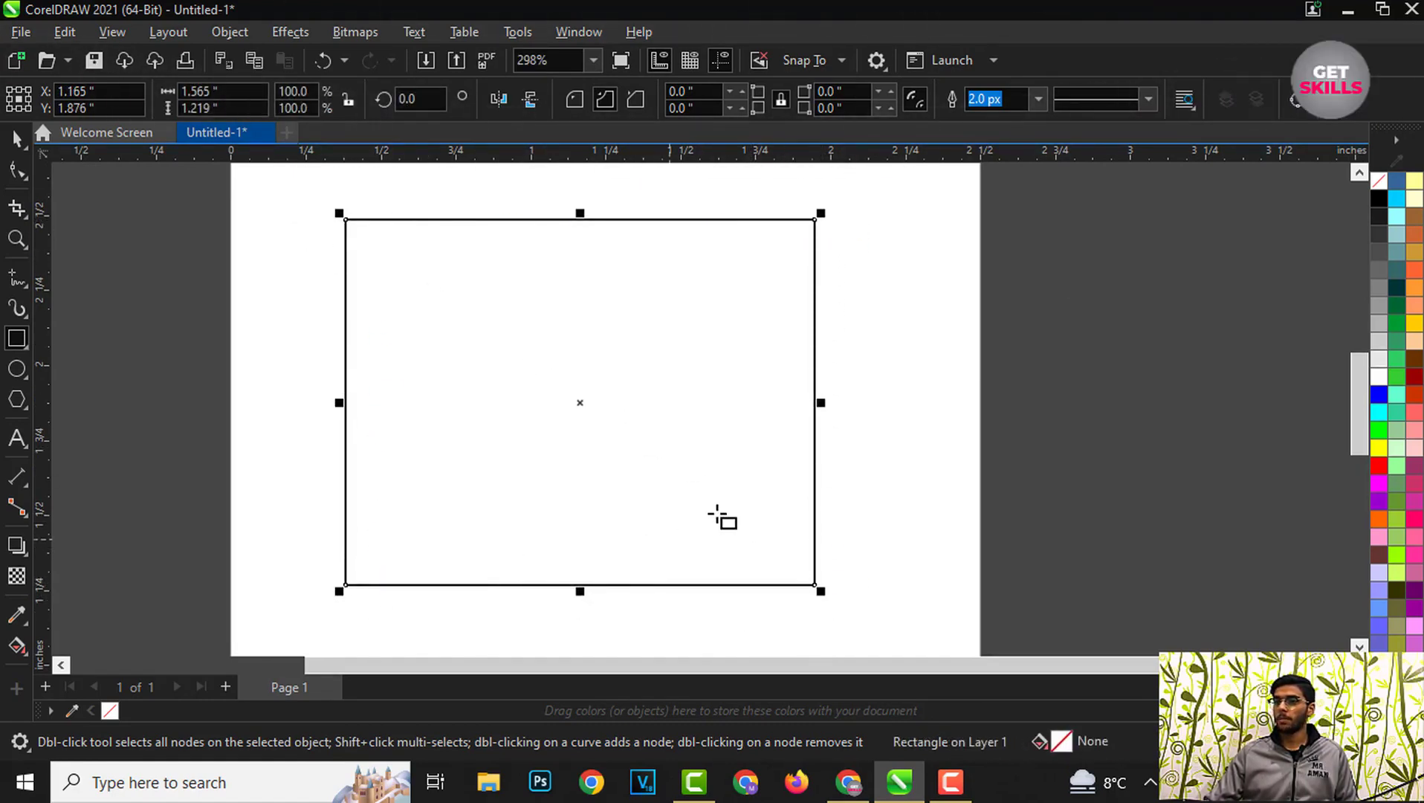
Step: Set the radius of all four scalloped corners to 0.2 inches
{"action": "left_click", "coordinate": [691, 108]}
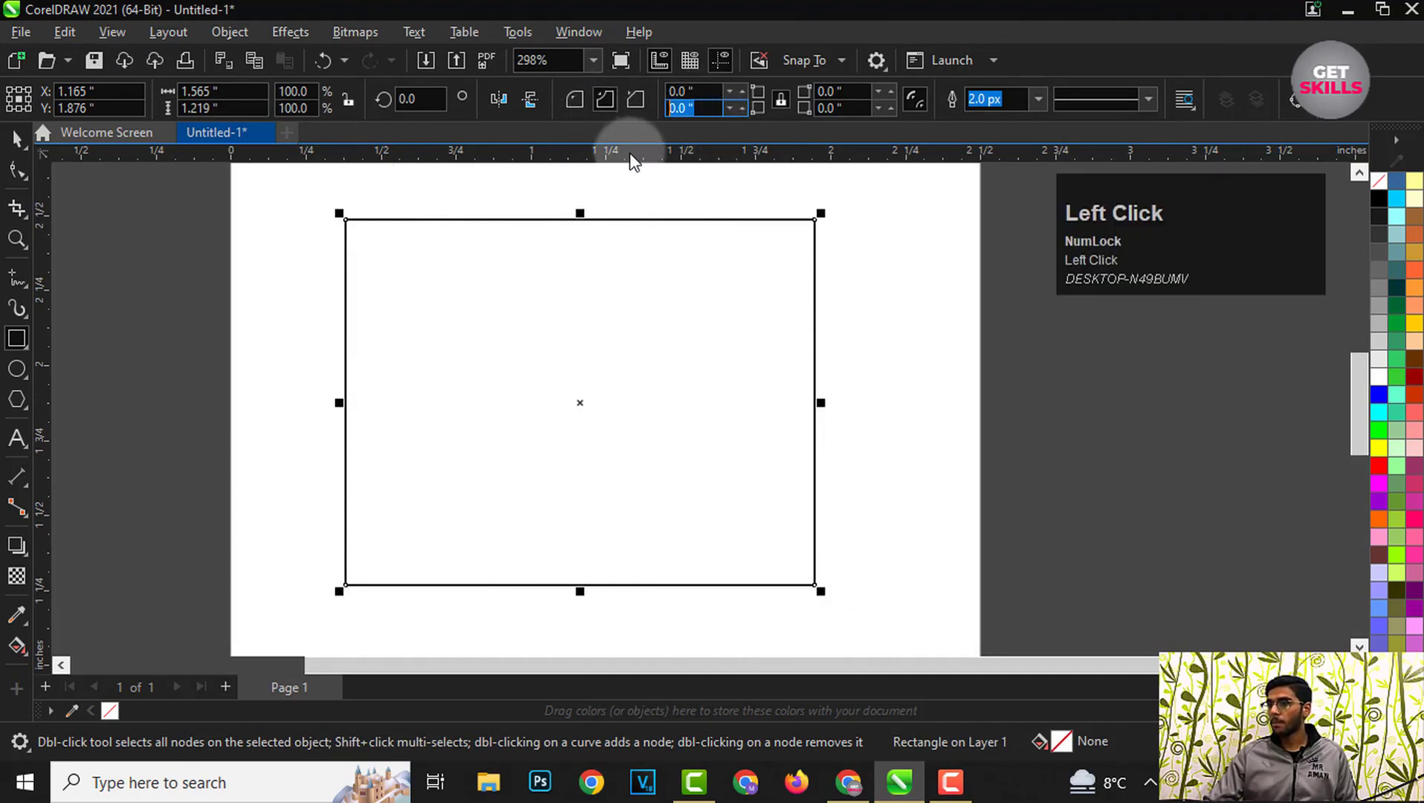
{"action": "type", "text": "0.2"}
{"action": "key", "text": "Return"}
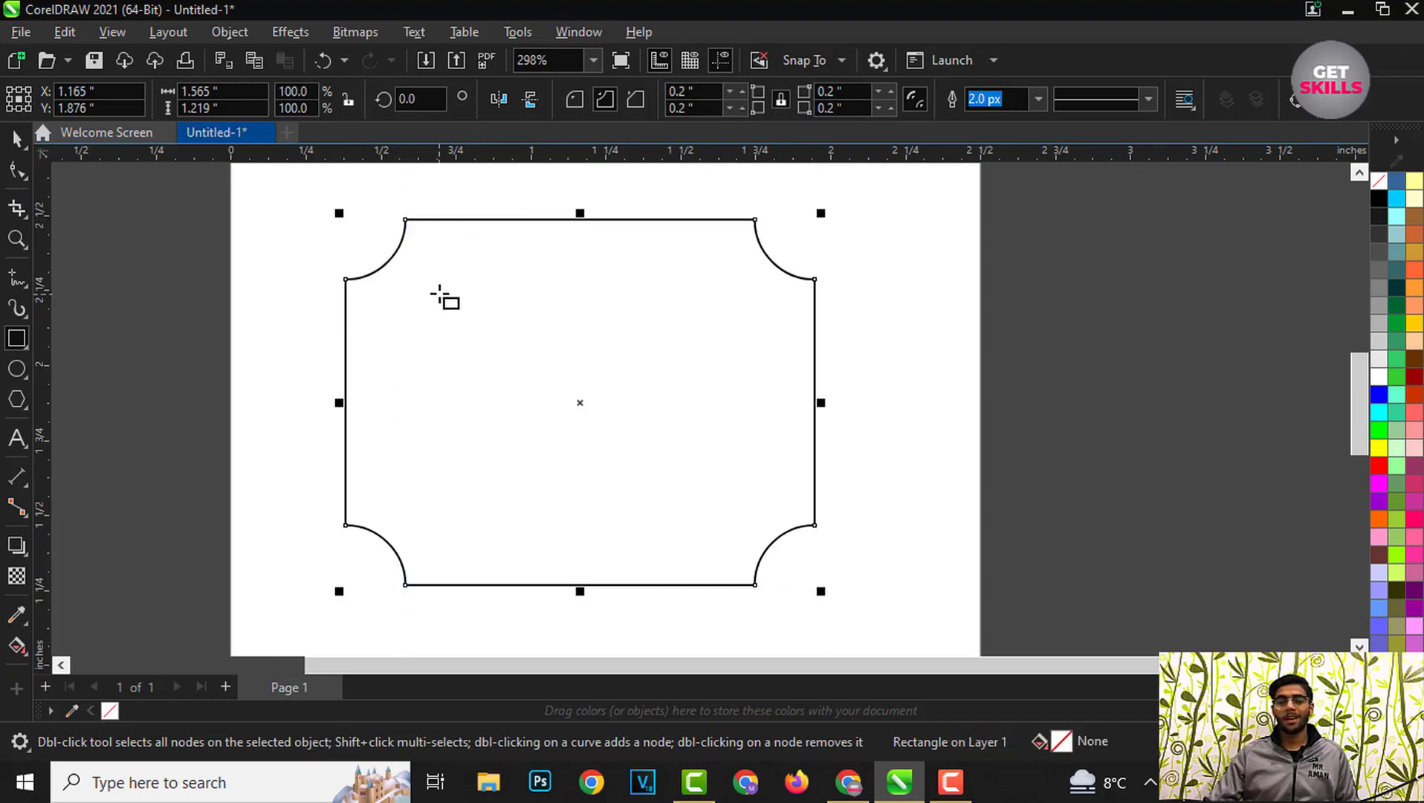
{"action": "scroll", "coordinate": [444, 277], "scroll_direction": "up", "scroll_amount": 1}
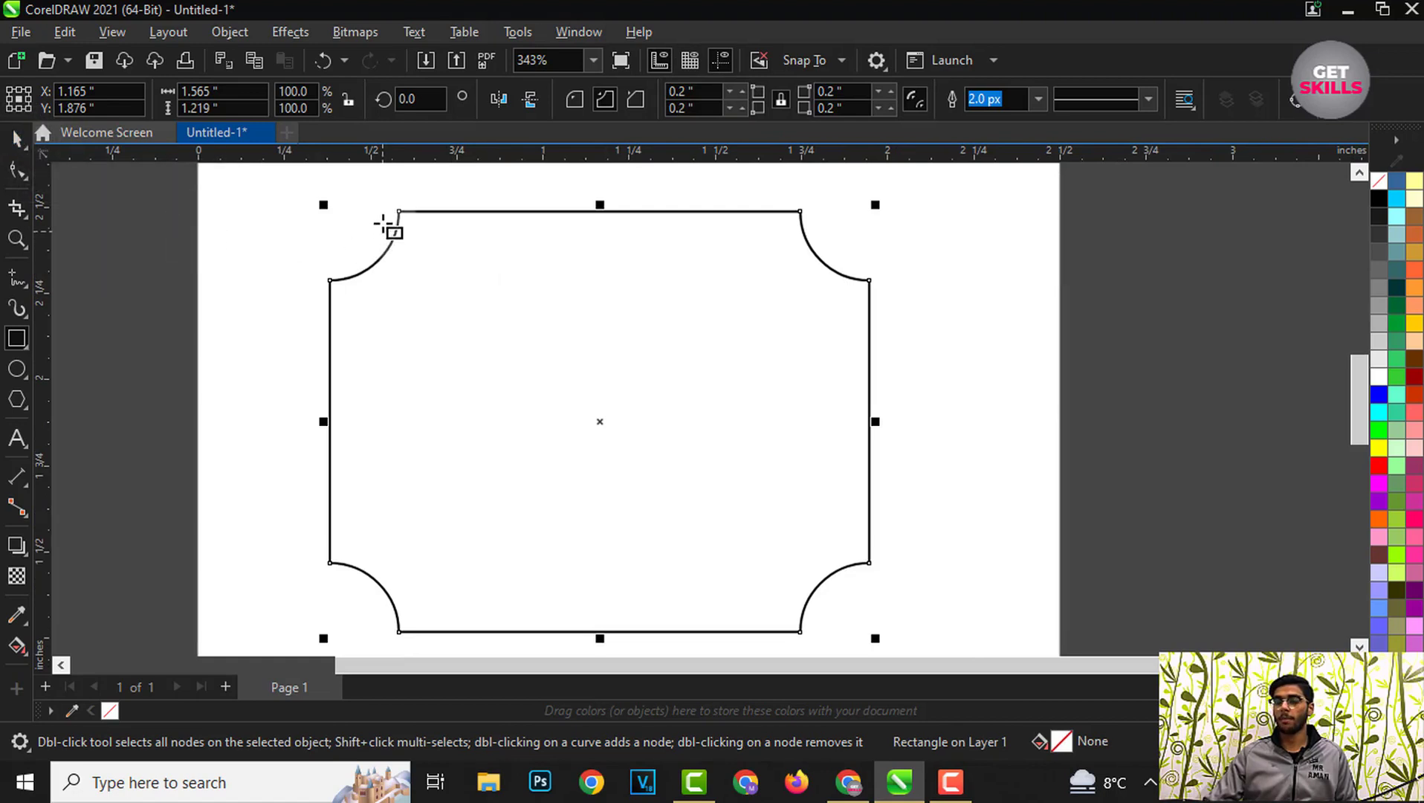
{"action": "scroll", "coordinate": [384, 223], "scroll_direction": "down", "scroll_amount": 1}
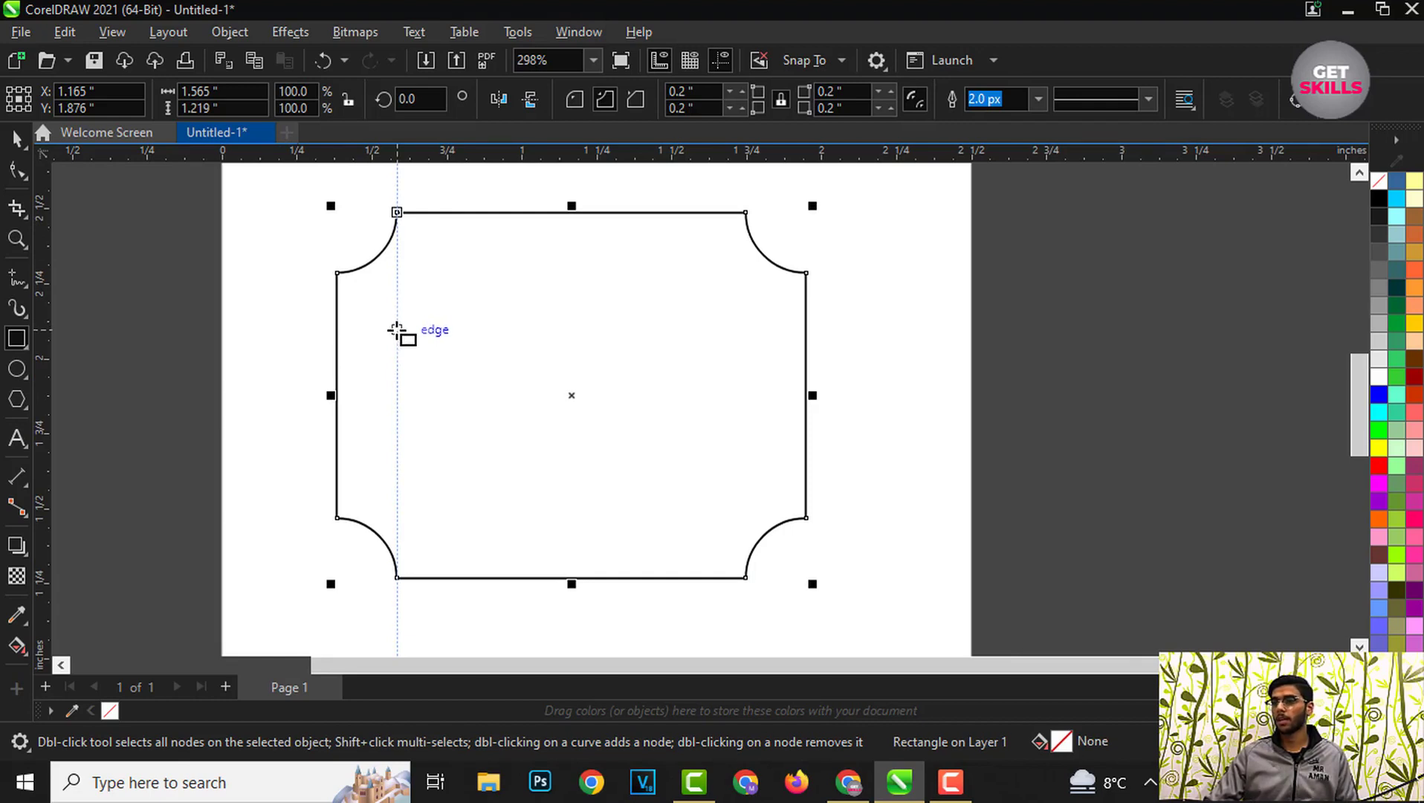
{"action": "scroll", "coordinate": [446, 292], "scroll_direction": "down", "scroll_amount": 1}
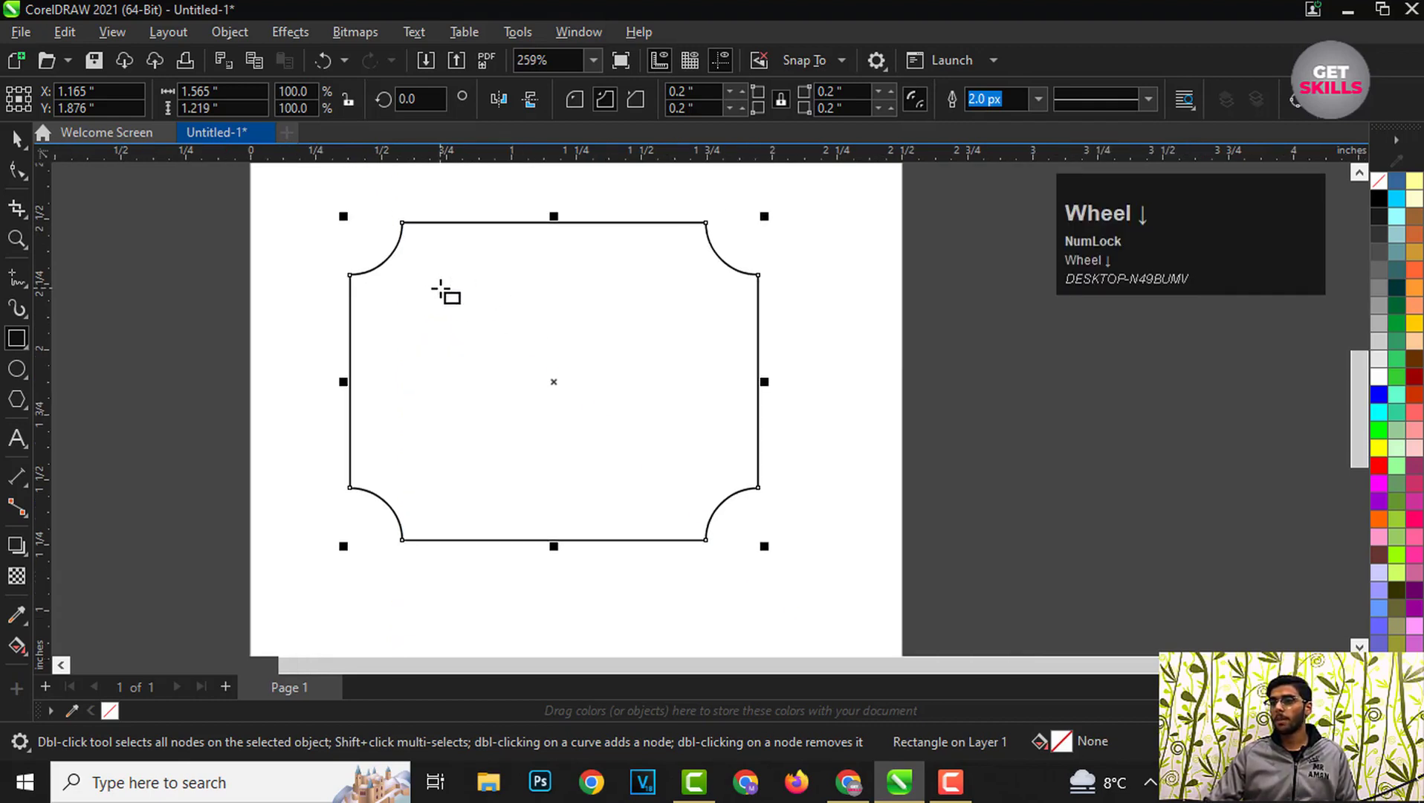
{"action": "scroll", "coordinate": [399, 287], "scroll_direction": "up", "scroll_amount": 1}
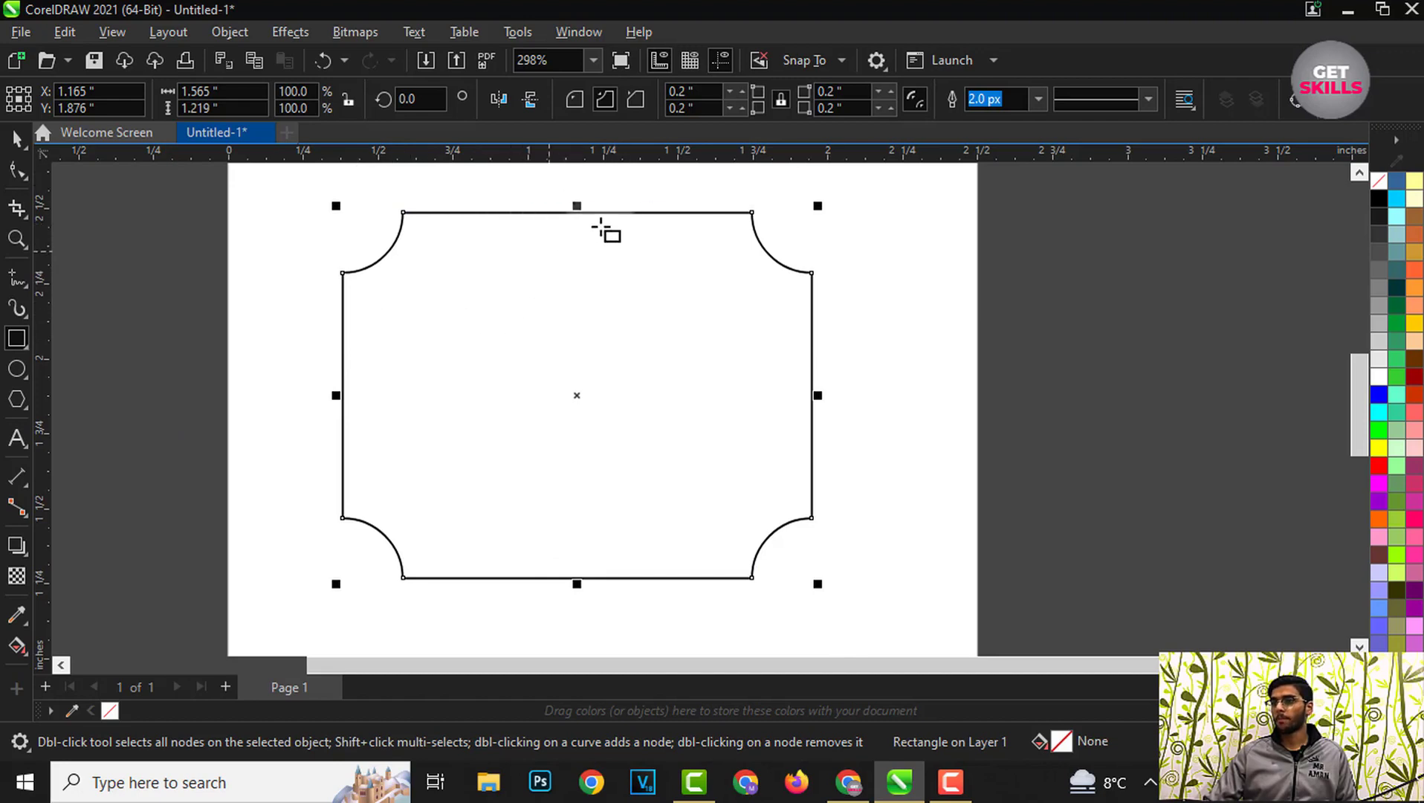
Step: Set the radius of all four scalloped corners to 0.5 inches
{"action": "left_click", "coordinate": [714, 95]}
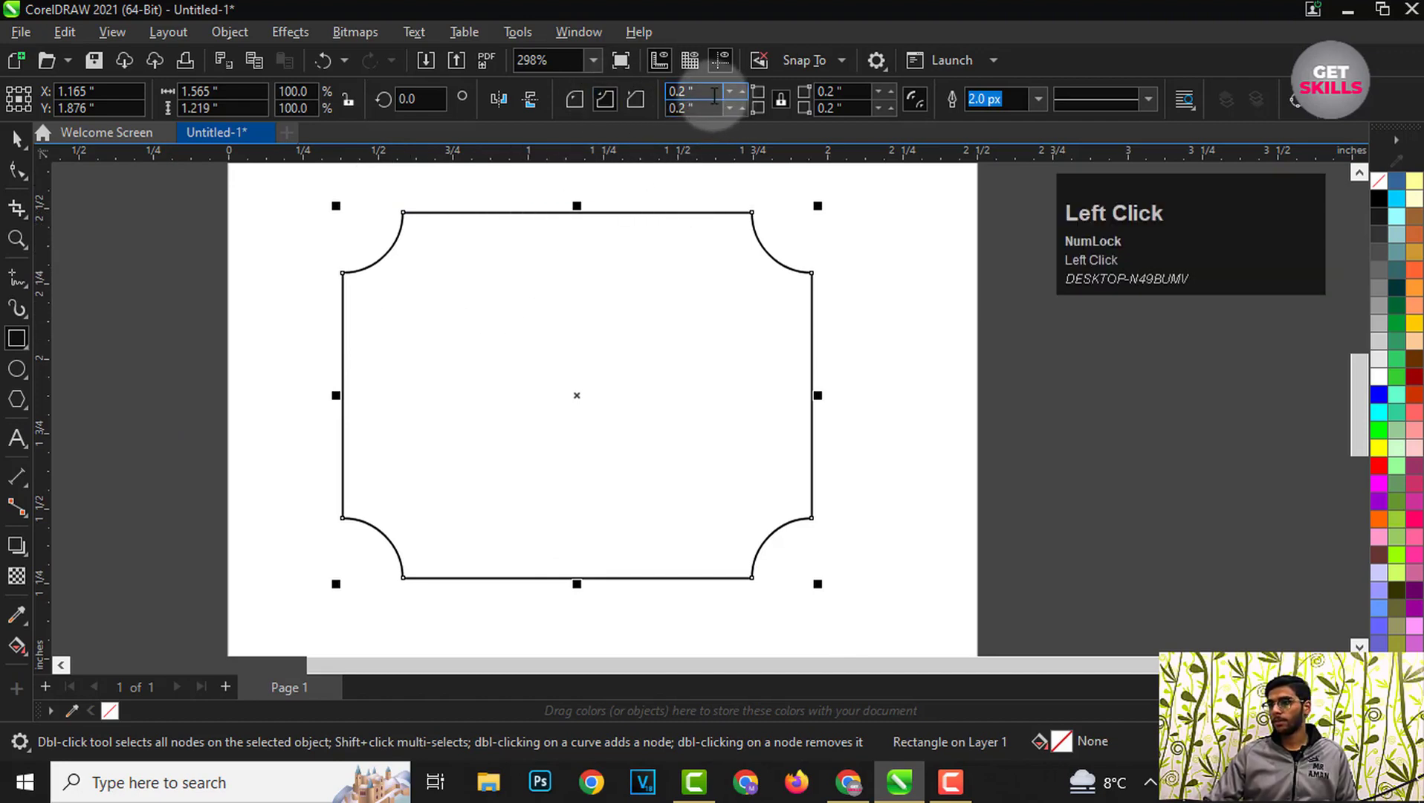
{"action": "key", "text": "BackSpace"}
{"action": "key", "text": "BackSpace"}
{"action": "key", "text": "BackSpace"}
{"action": "key", "text": "BackSpace"}
{"action": "type", "text": "0.5"}
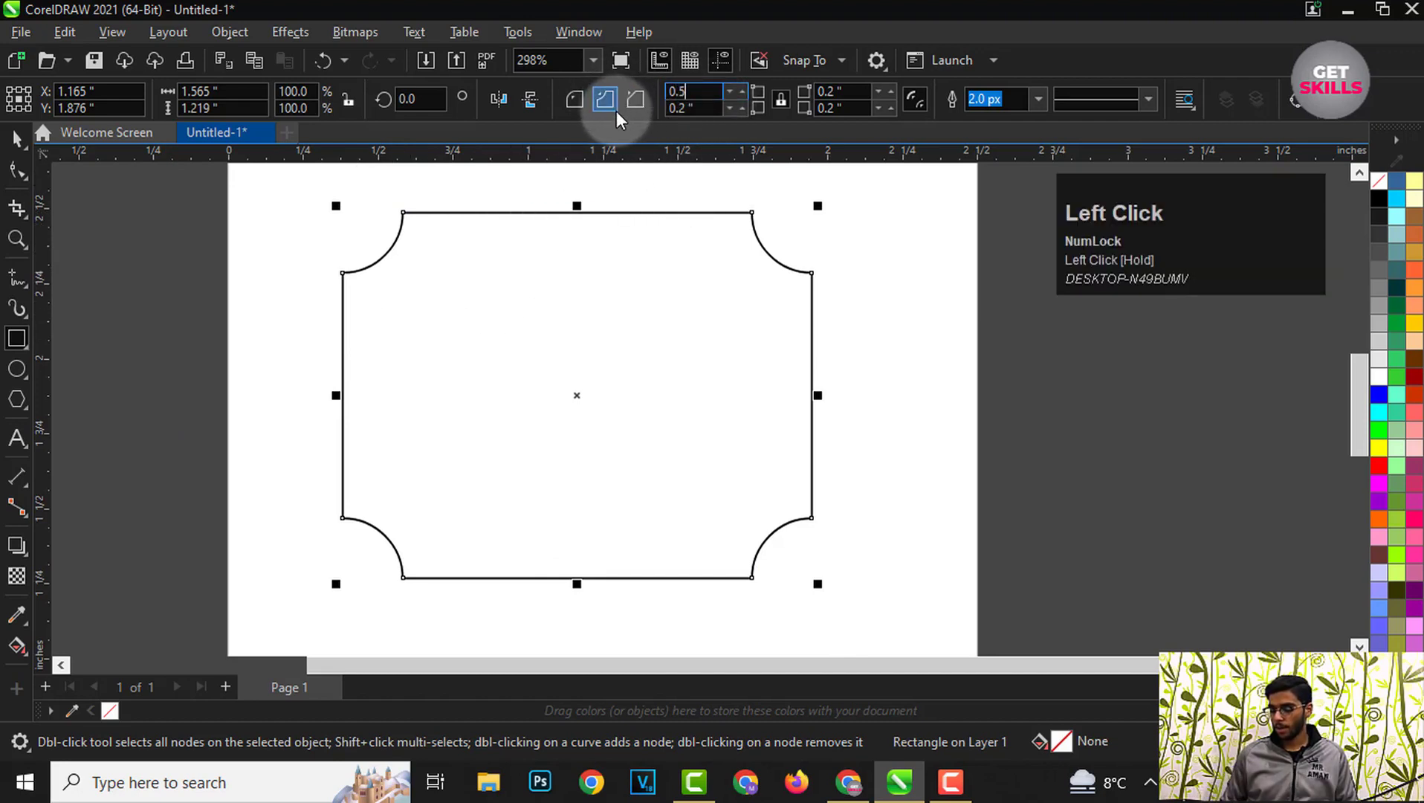
{"action": "key", "text": "Return"}
{"action": "scroll", "coordinate": [594, 240], "scroll_direction": "up", "scroll_amount": 1}
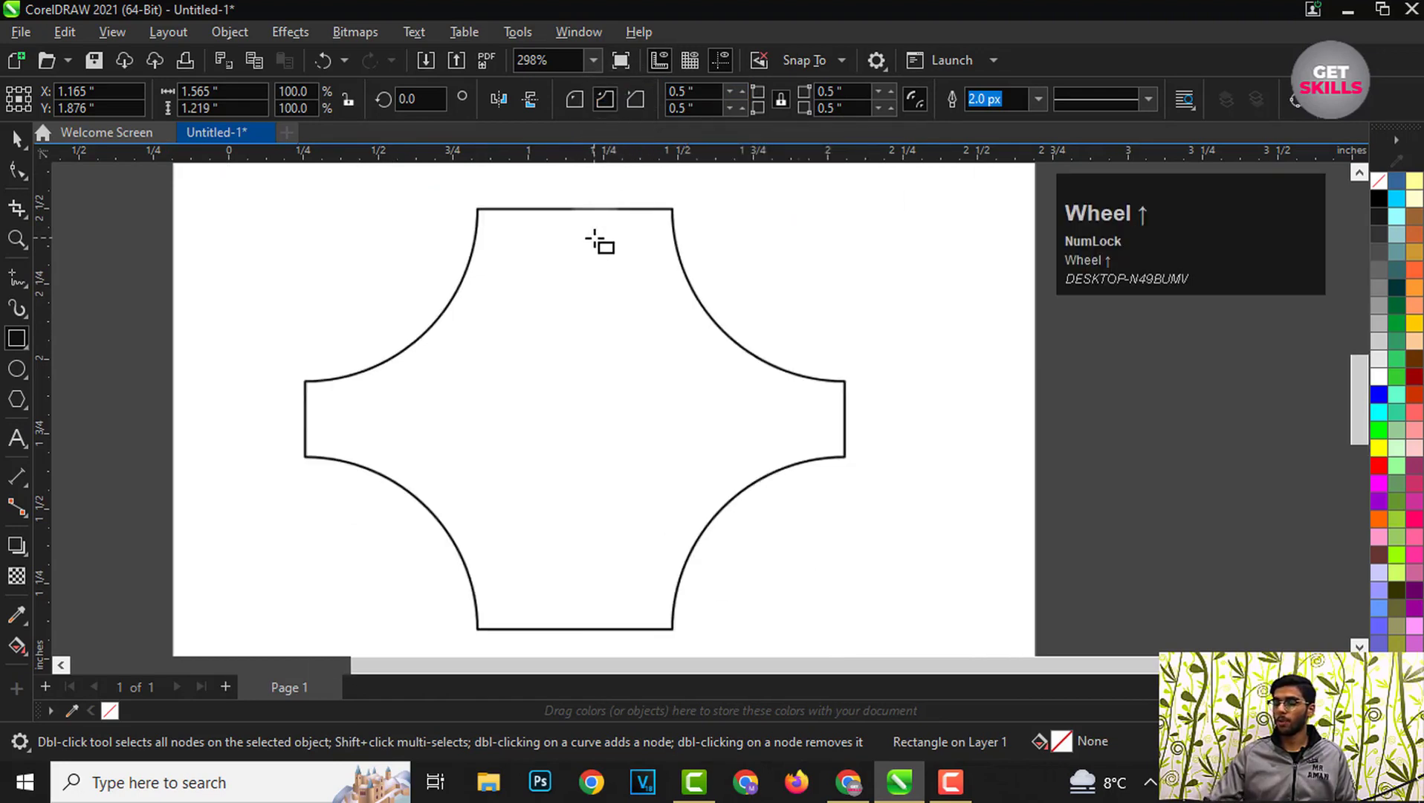
{"action": "scroll", "coordinate": [597, 267], "scroll_direction": "down", "scroll_amount": 1}
{"action": "scroll", "coordinate": [611, 236], "scroll_direction": "up", "scroll_amount": 1}
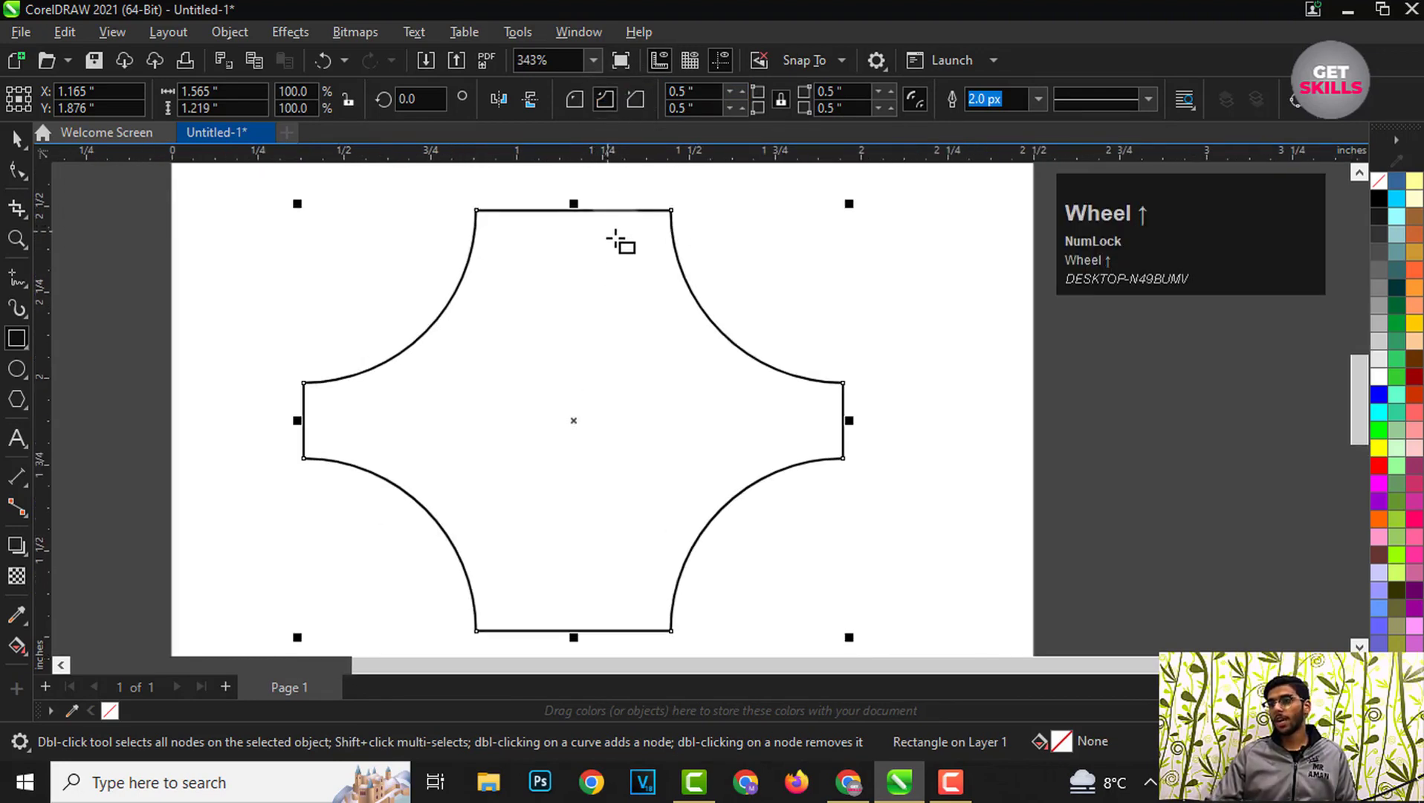
Step: Try enlarging the scalloped corners to about 0.61 inches from a corner node with the Shape tool, and undo it
{"action": "left_click", "coordinate": [18, 170]}
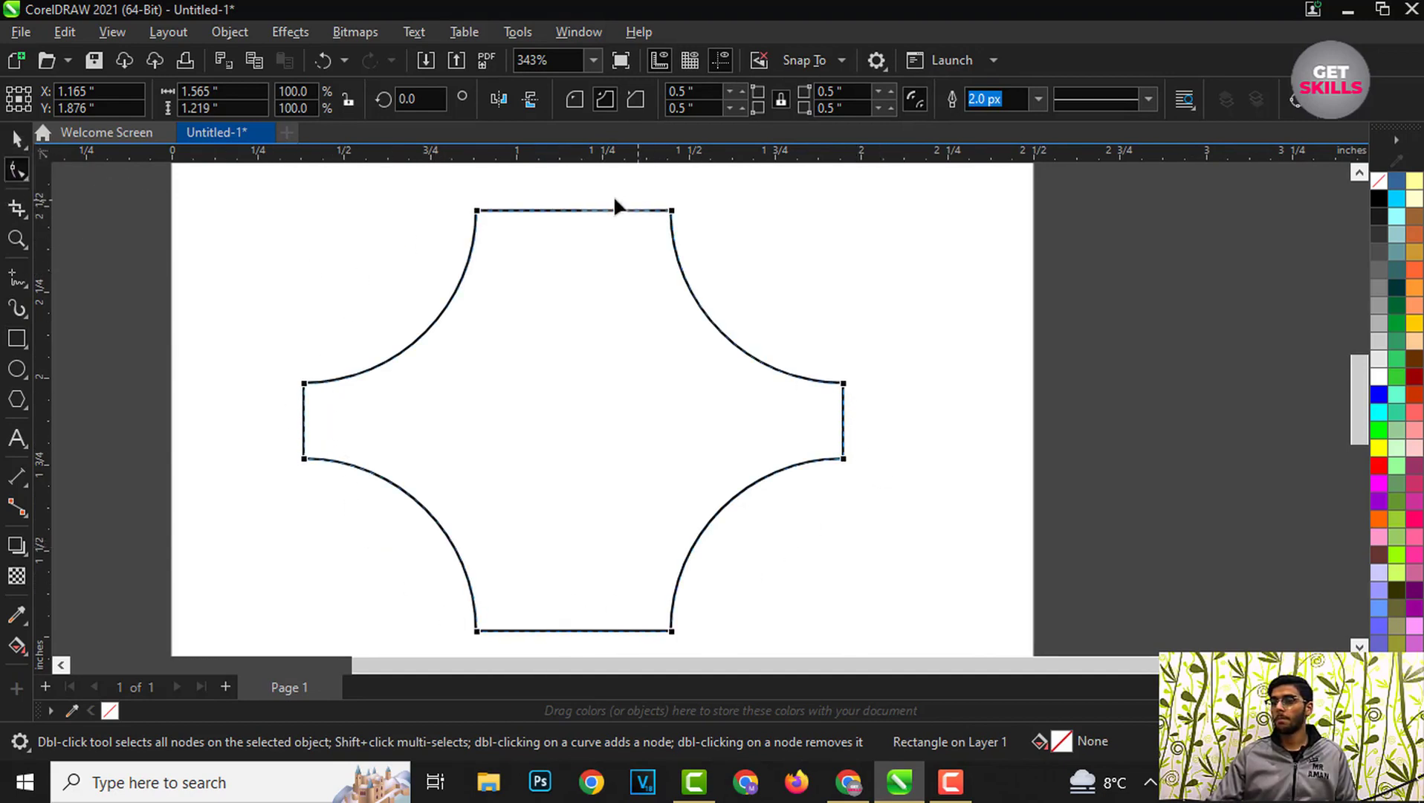
{"action": "left_click_drag", "start_coordinate": [477, 211], "coordinate": [640, 260]}
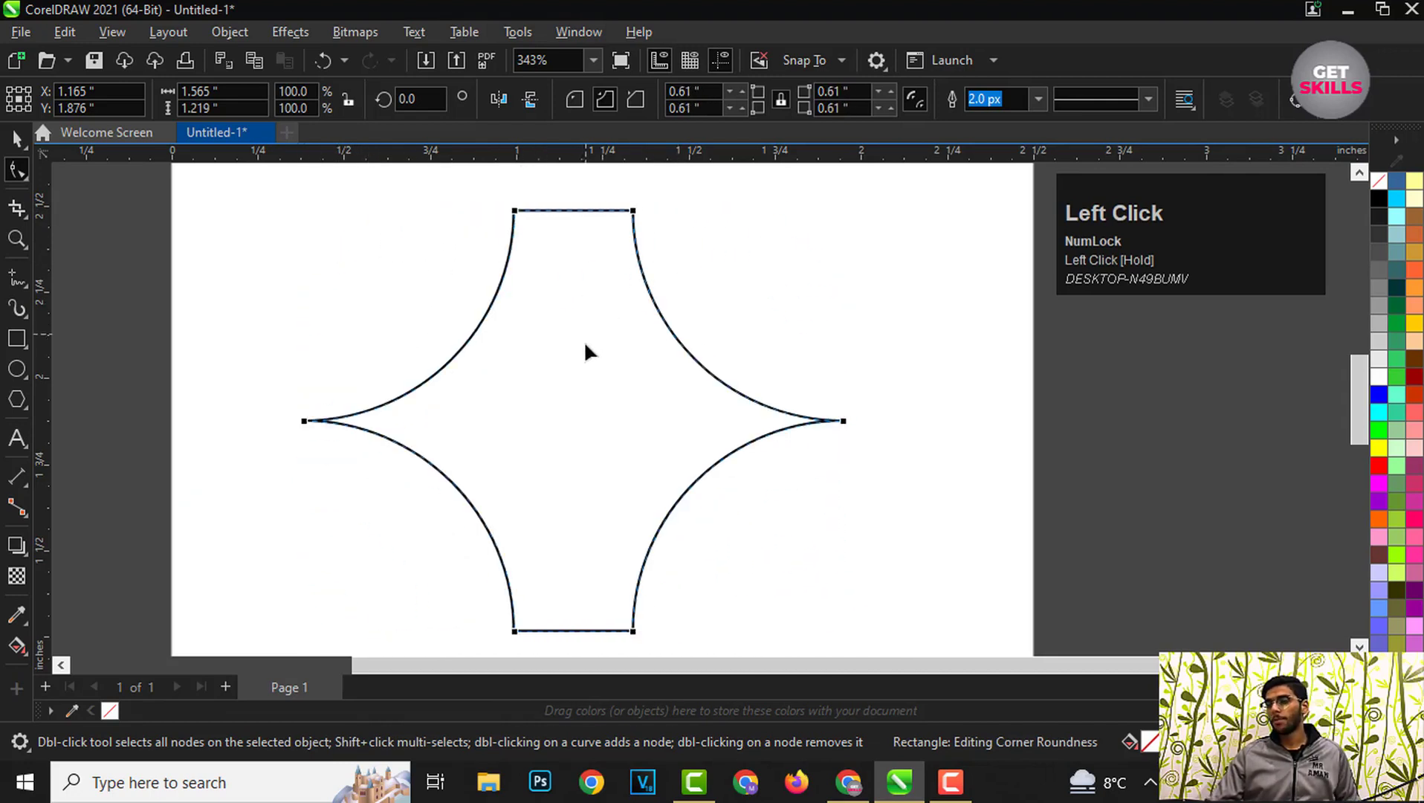
{"action": "key", "text": "ctrl+z"}
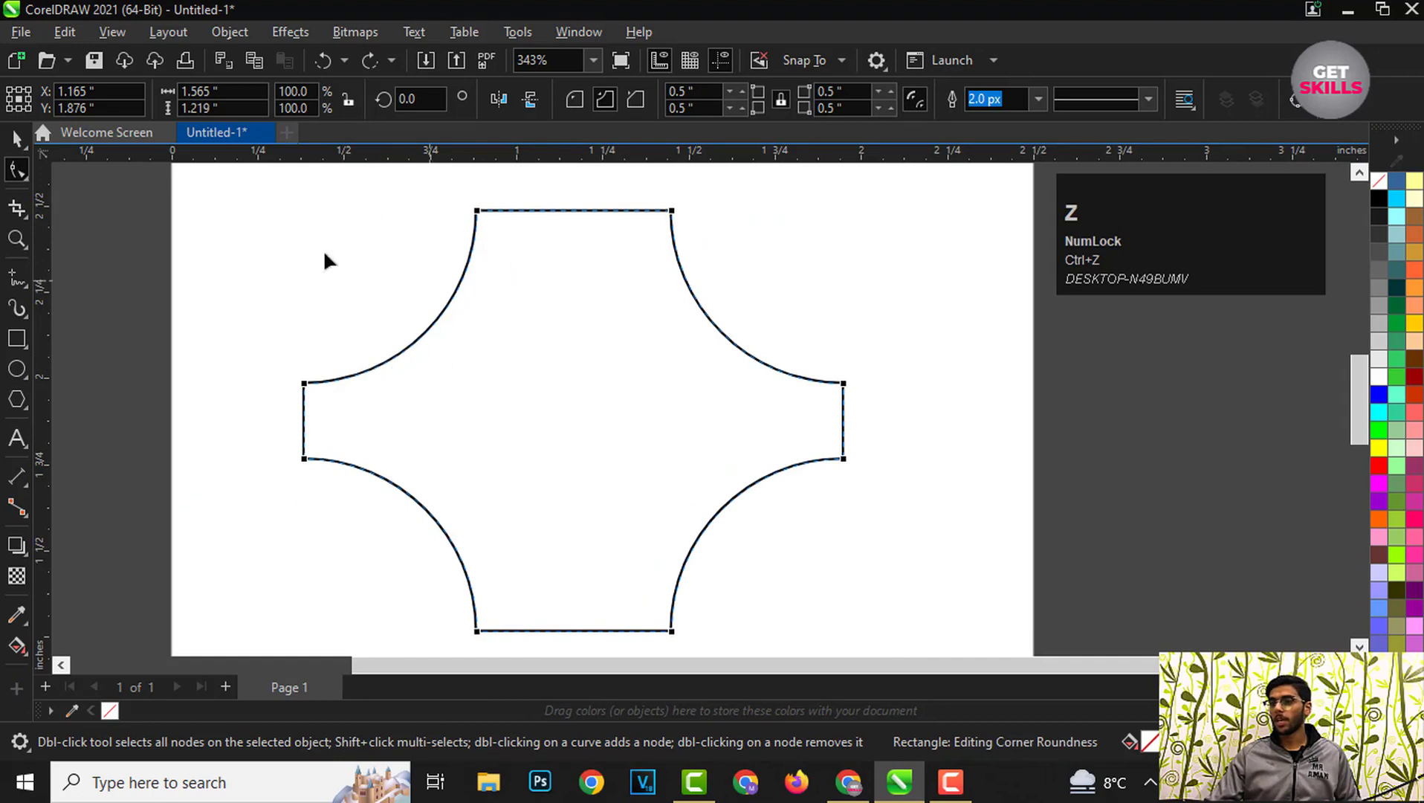
Step: Return to the Rectangle tool, unlock the corners and set only the bottom-left corner radius to 0.8 inches
{"action": "left_click", "coordinate": [18, 340]}
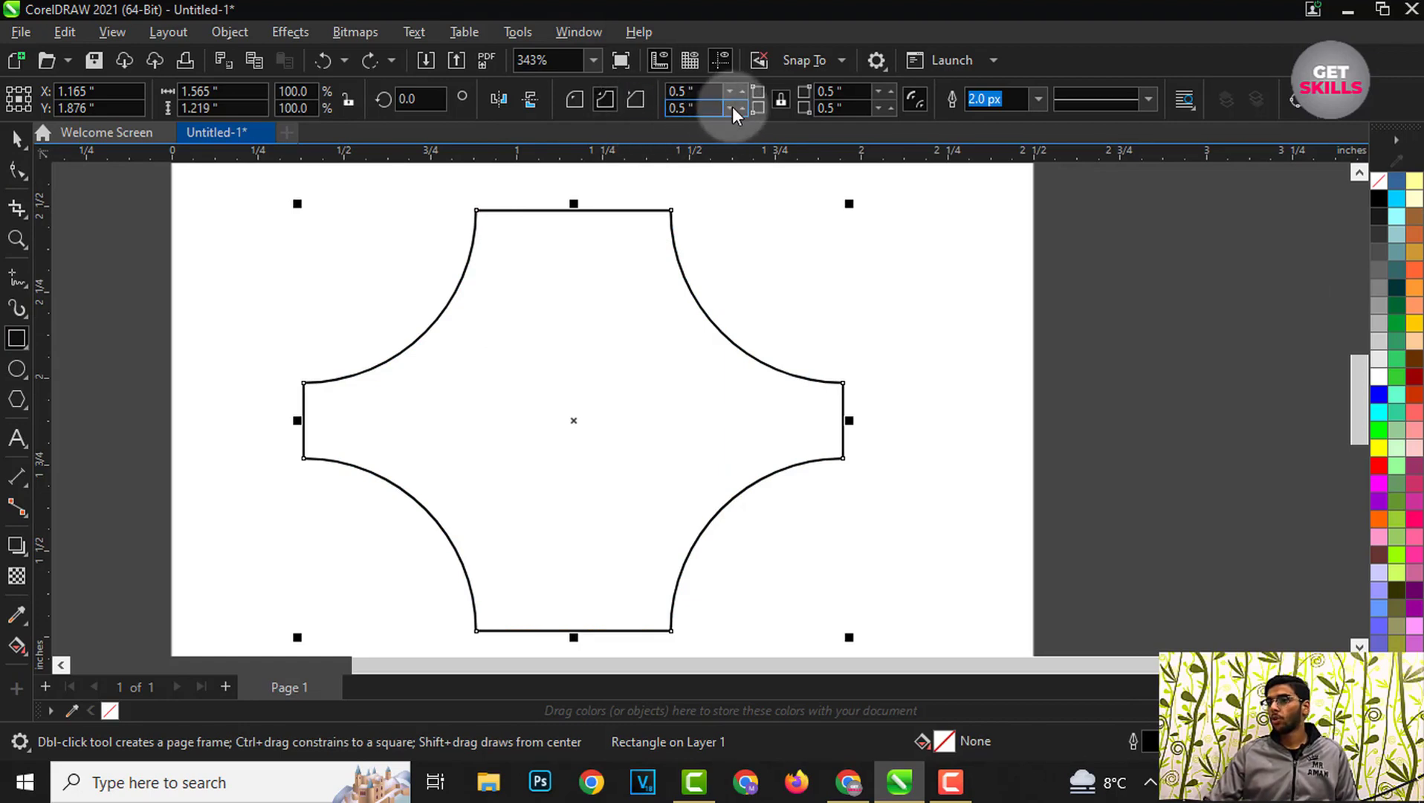
{"action": "left_click", "coordinate": [780, 99]}
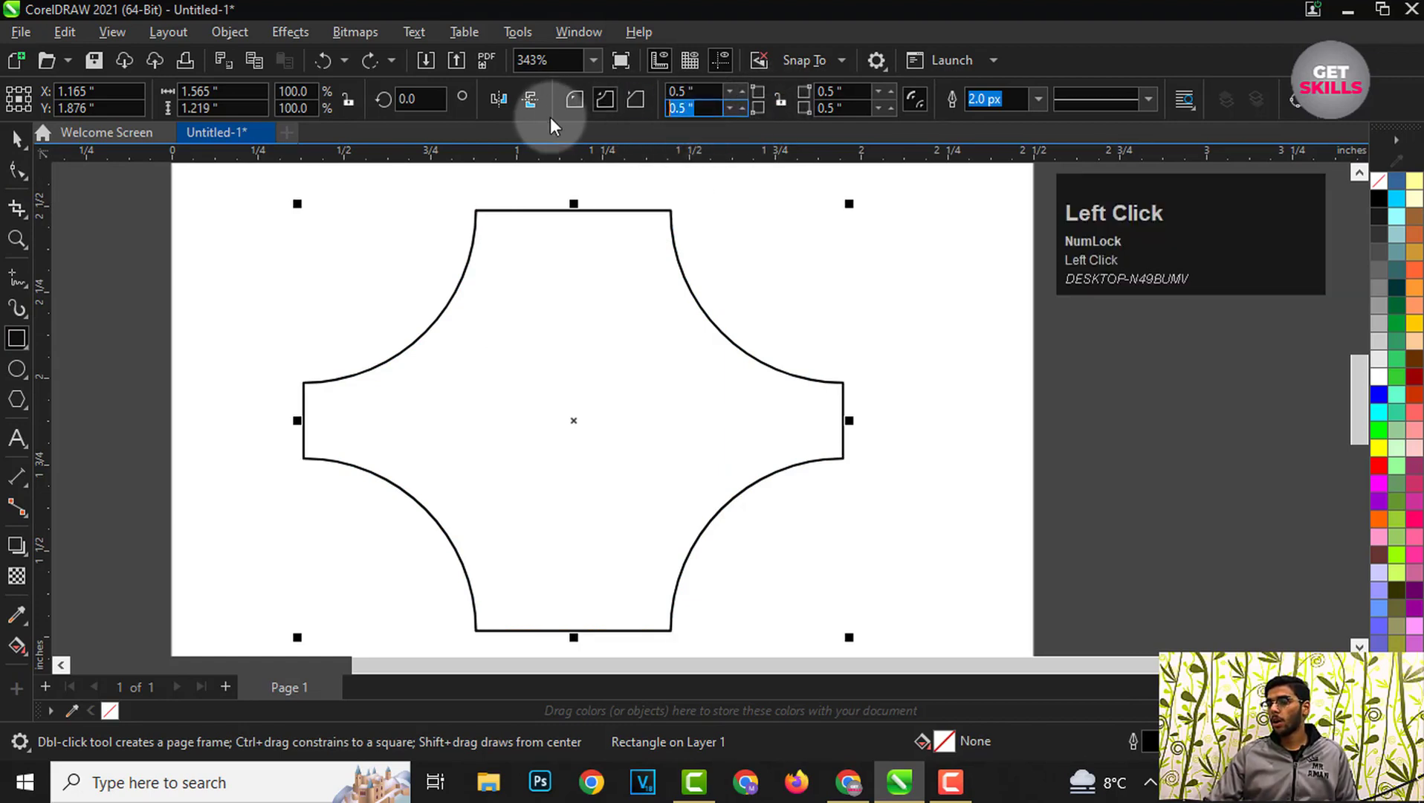
{"action": "type", "text": "0.8"}
{"action": "key", "text": "Return"}
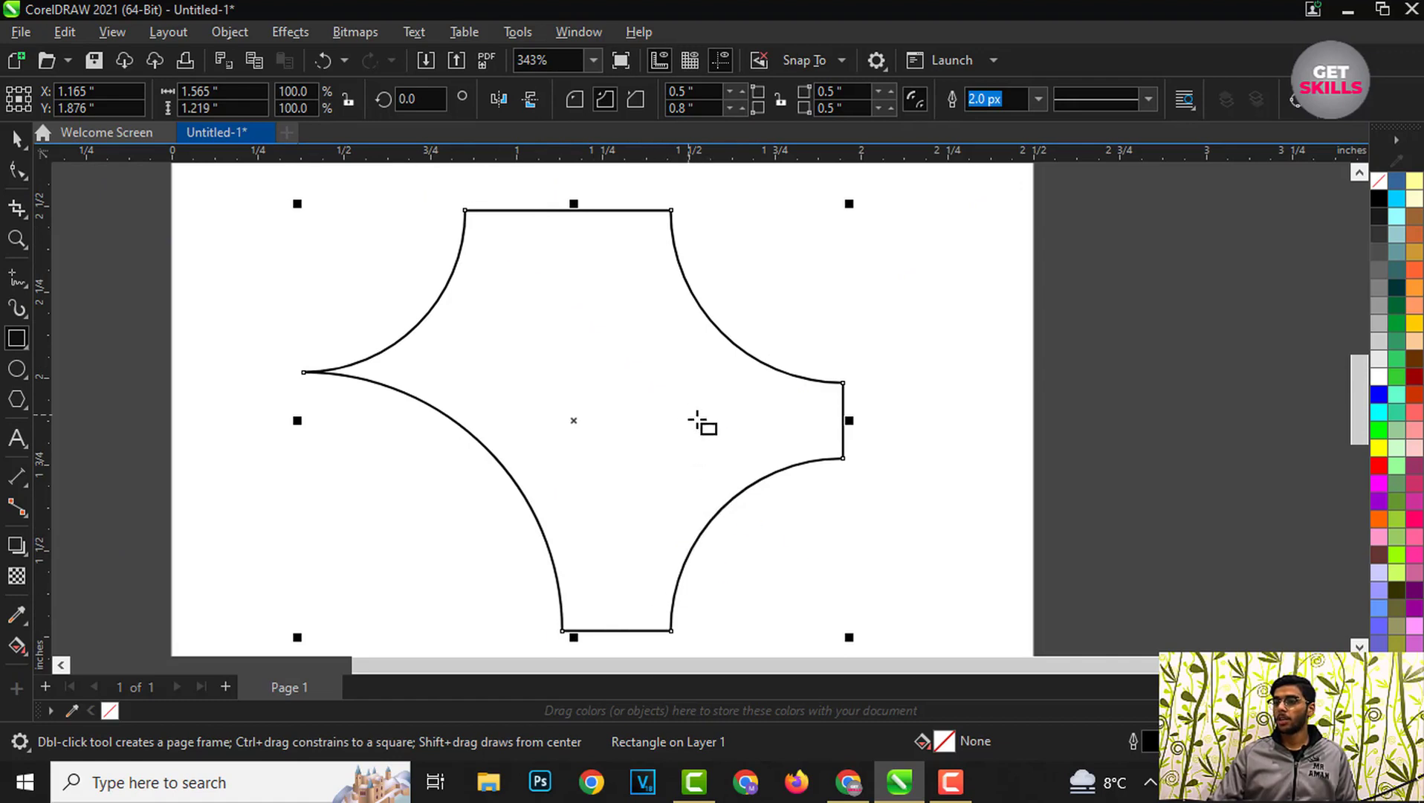
Step: Lock the corners together again and set the bottom-left corner radius to 0.5 inches
{"action": "left_click", "coordinate": [781, 101]}
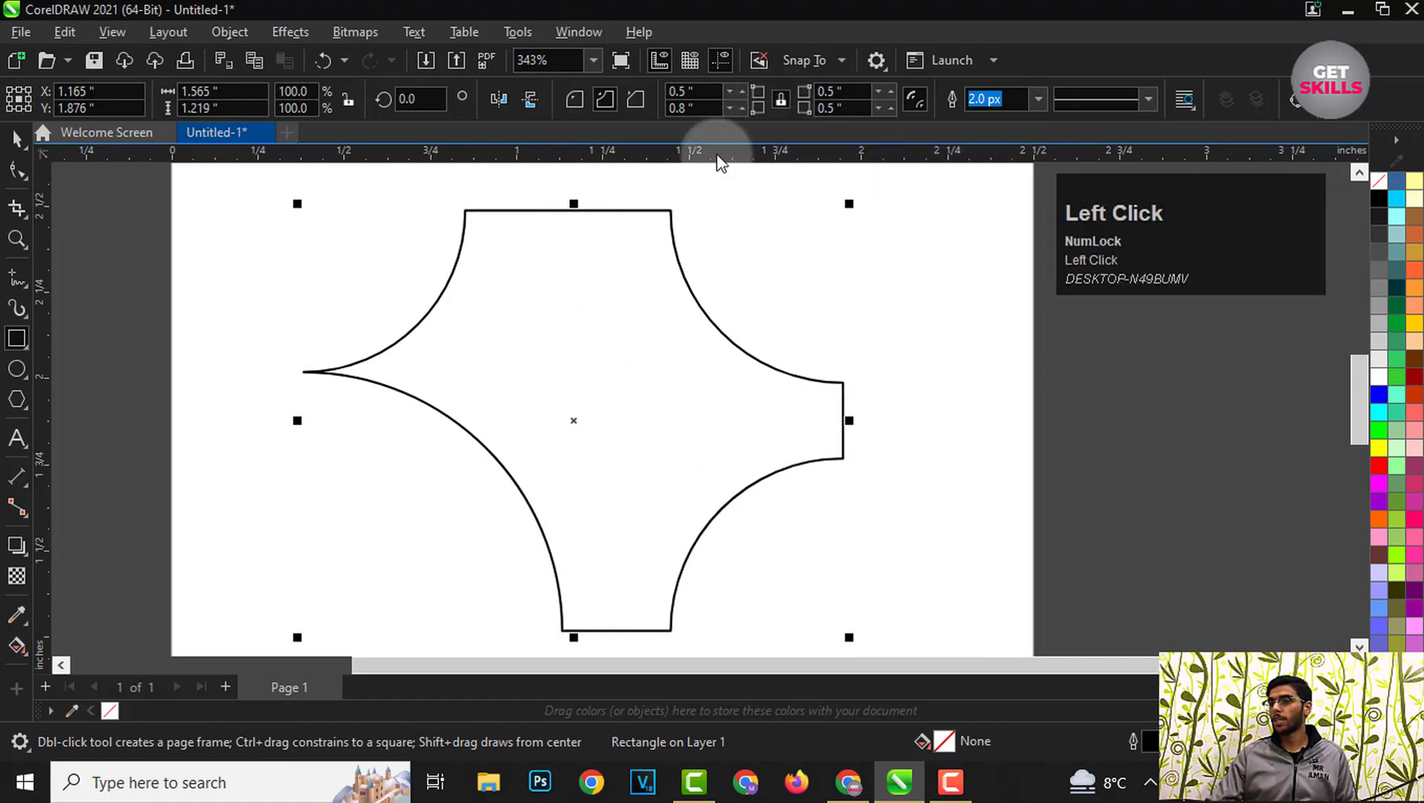
{"action": "left_click", "coordinate": [697, 108]}
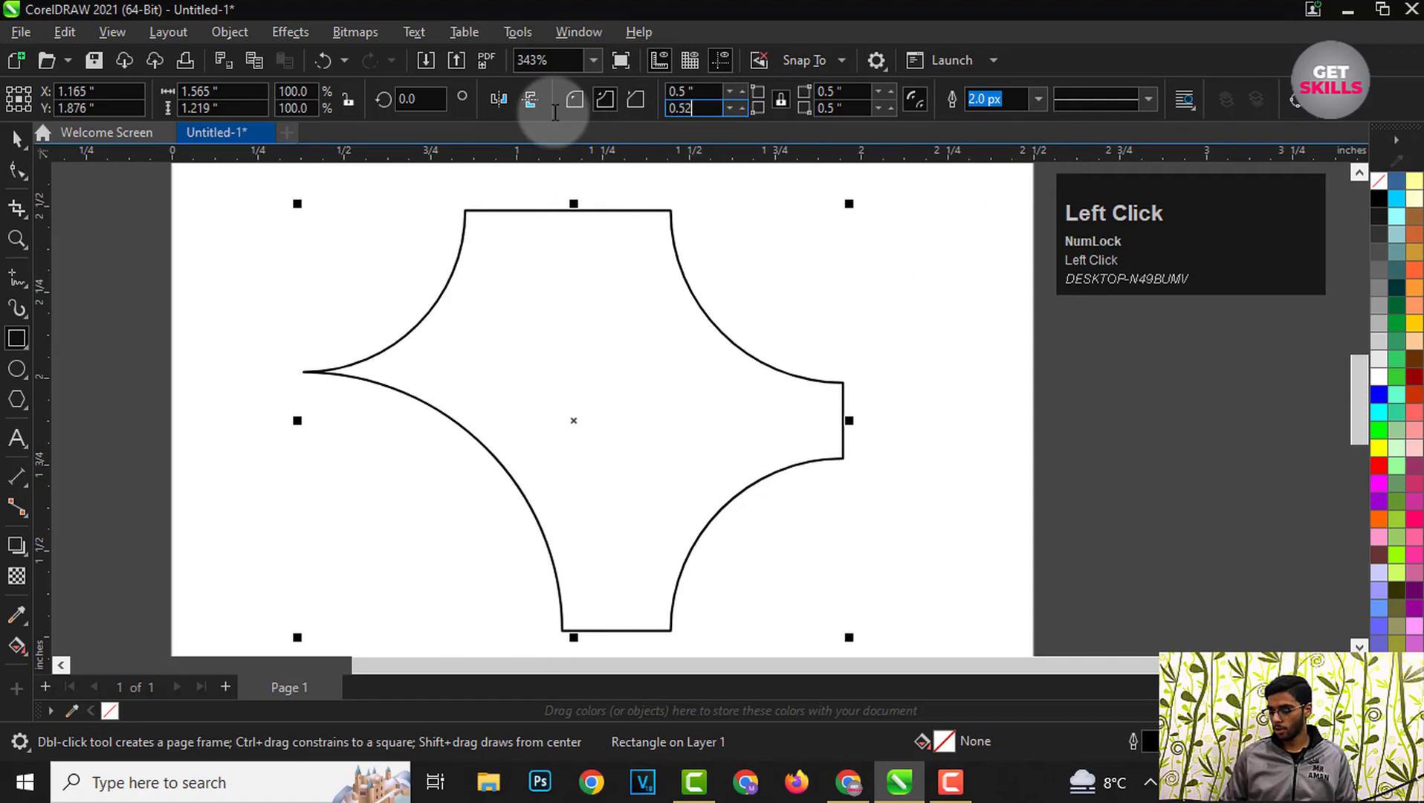
{"action": "type", "text": "0.52"}
{"action": "key", "text": "BackSpace"}
{"action": "key", "text": "Return"}
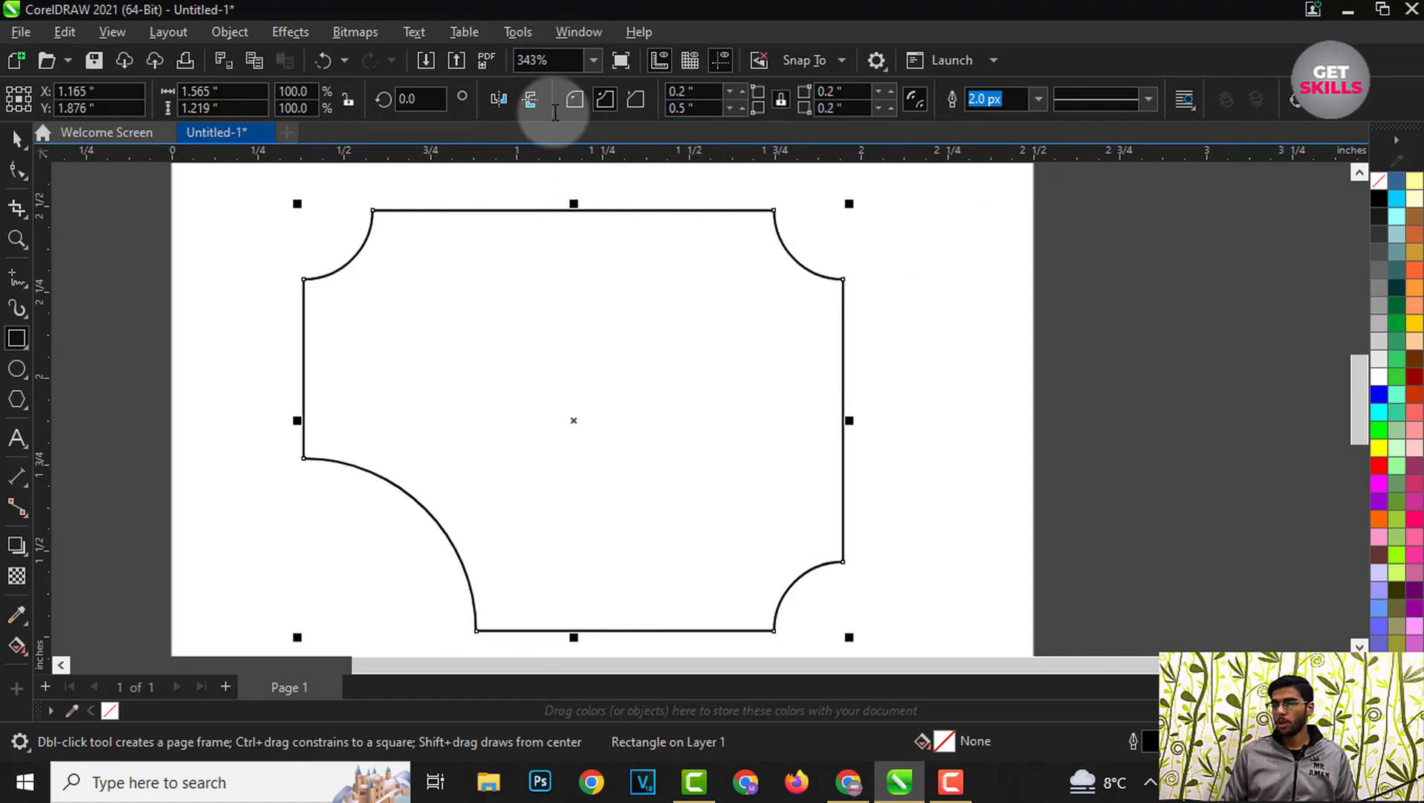
{"action": "scroll", "coordinate": [664, 168], "scroll_direction": "down", "scroll_amount": 1}
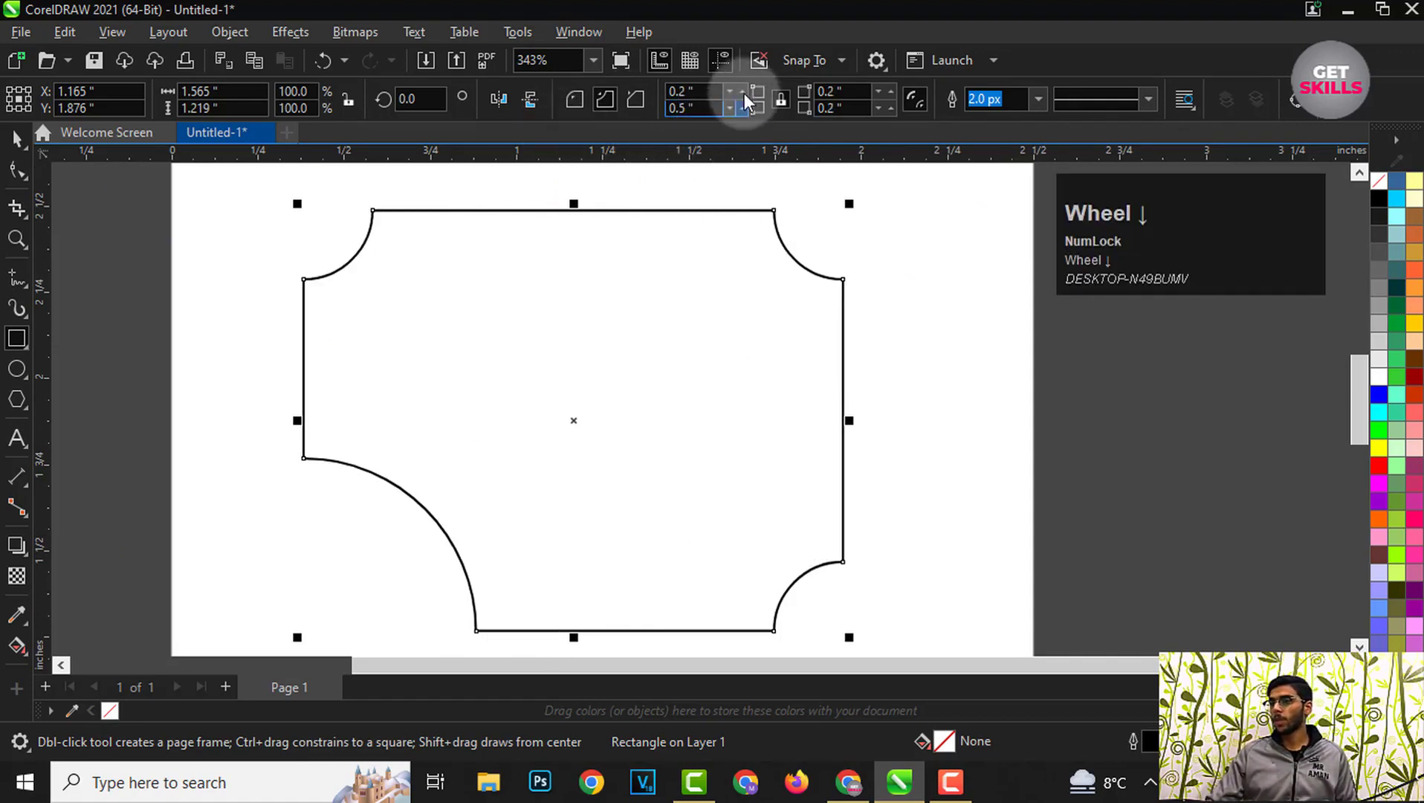
{"action": "left_click", "coordinate": [711, 109]}
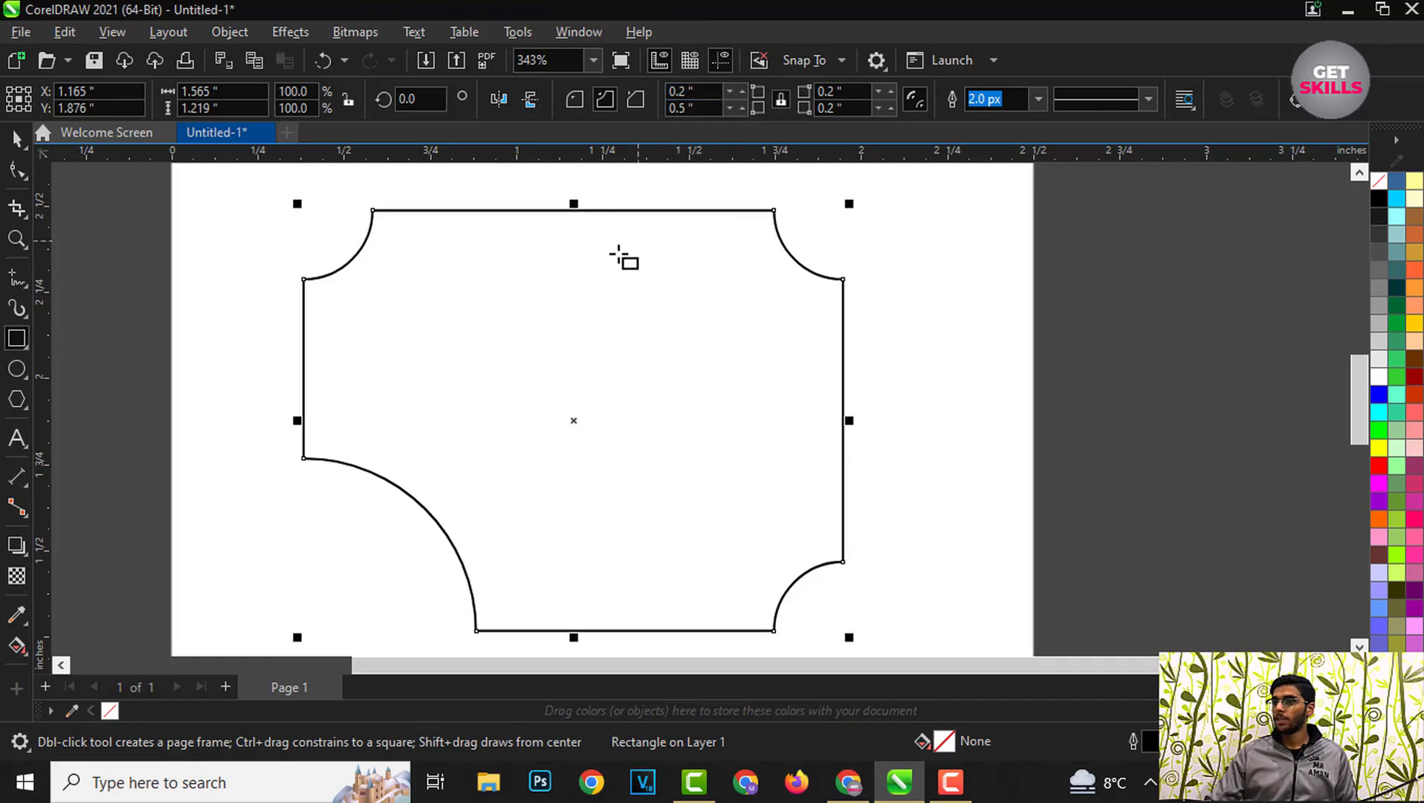
Step: Delete the unevenly scalloped rectangle with the Pick tool and draw a new rectangle about 1.24 × 1.21 inches
{"action": "scroll", "coordinate": [537, 255], "scroll_direction": "down", "scroll_amount": 1}
{"action": "left_click", "coordinate": [16, 139]}
{"action": "scroll", "coordinate": [445, 327], "scroll_direction": "up", "scroll_amount": 1}
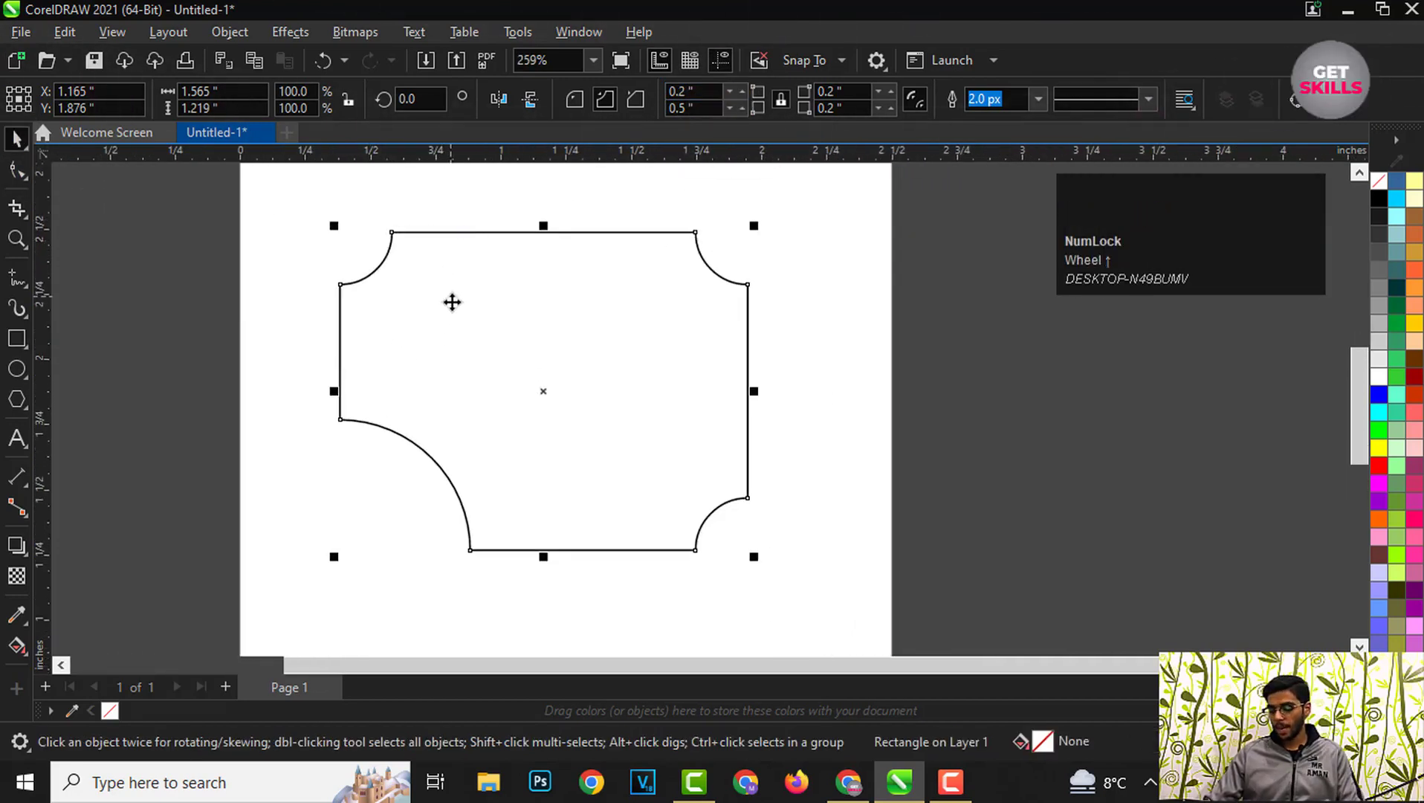
{"action": "key", "text": "Delete"}
{"action": "left_click", "coordinate": [16, 339]}
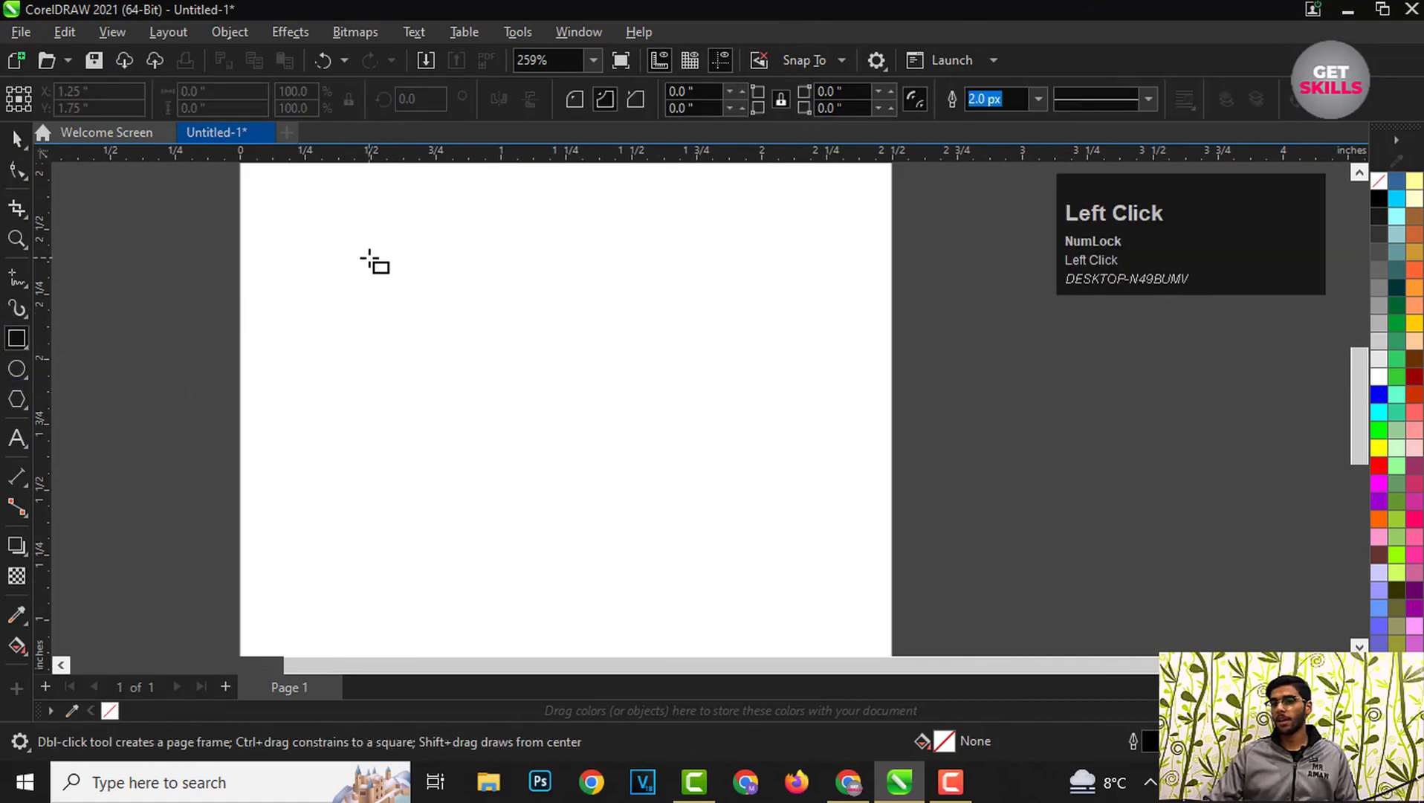
{"action": "left_click_drag", "start_coordinate": [370, 258], "coordinate": [693, 574]}
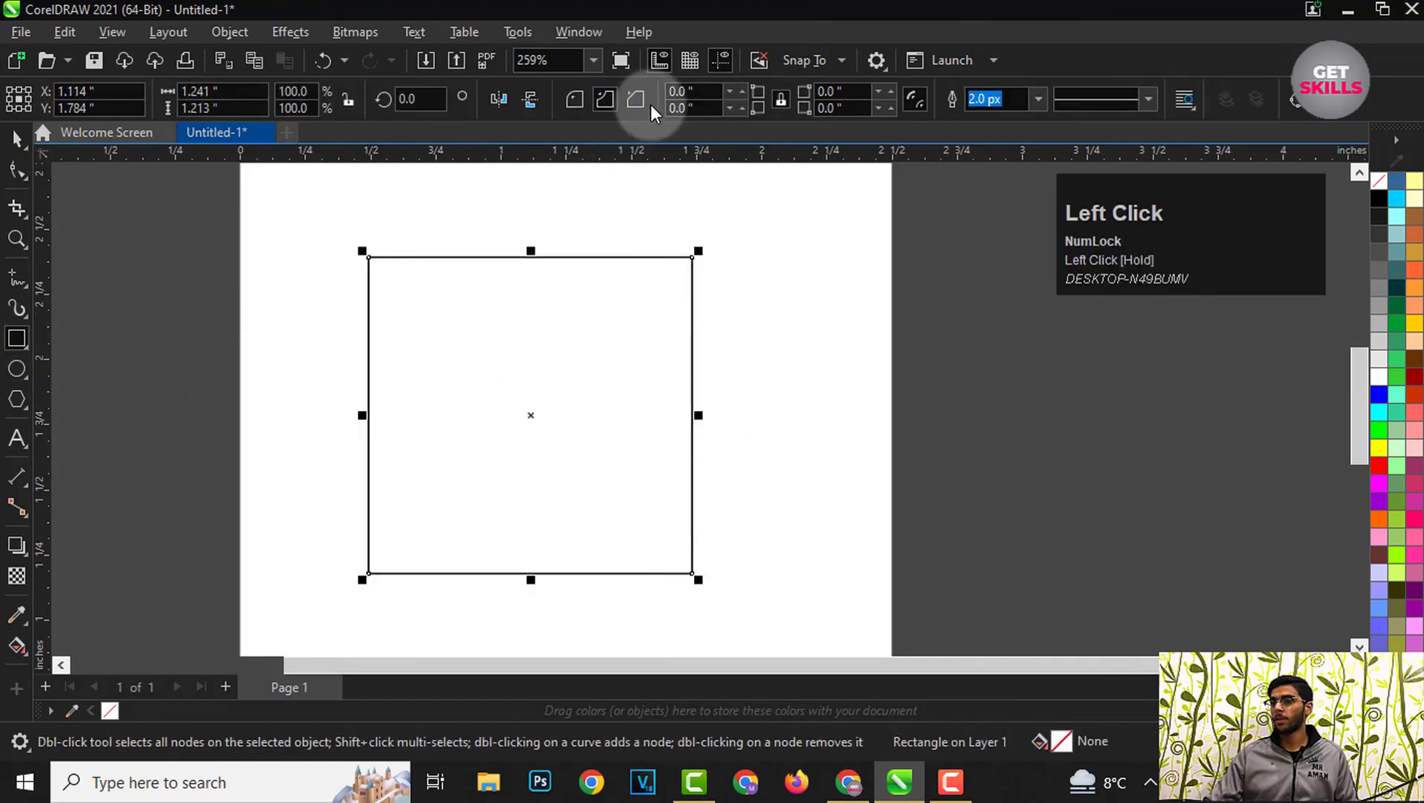
Step: Try a 0.5 inch scalloped radius on all four corners of the rectangle, and undo it
{"action": "left_click", "coordinate": [779, 108]}
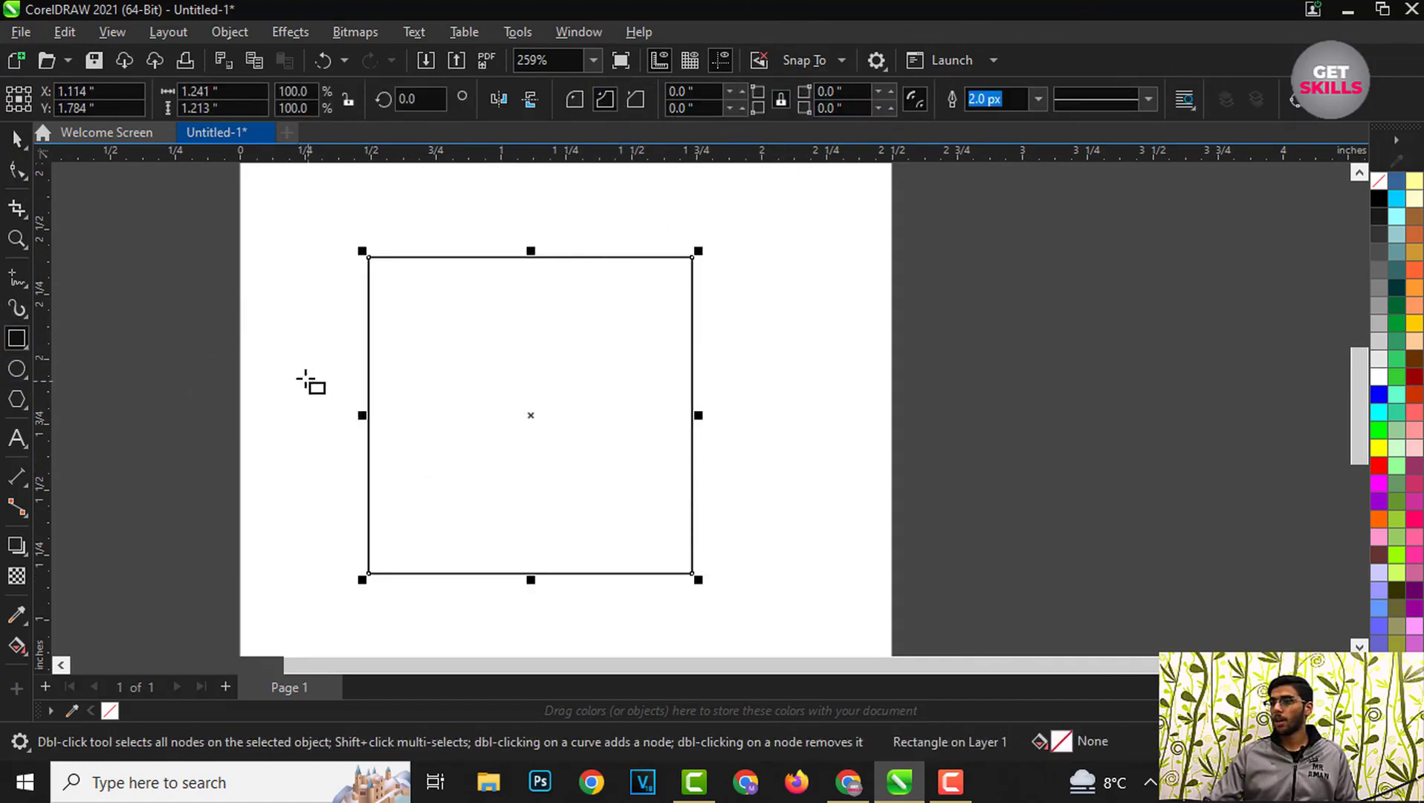
{"action": "left_click", "coordinate": [702, 106]}
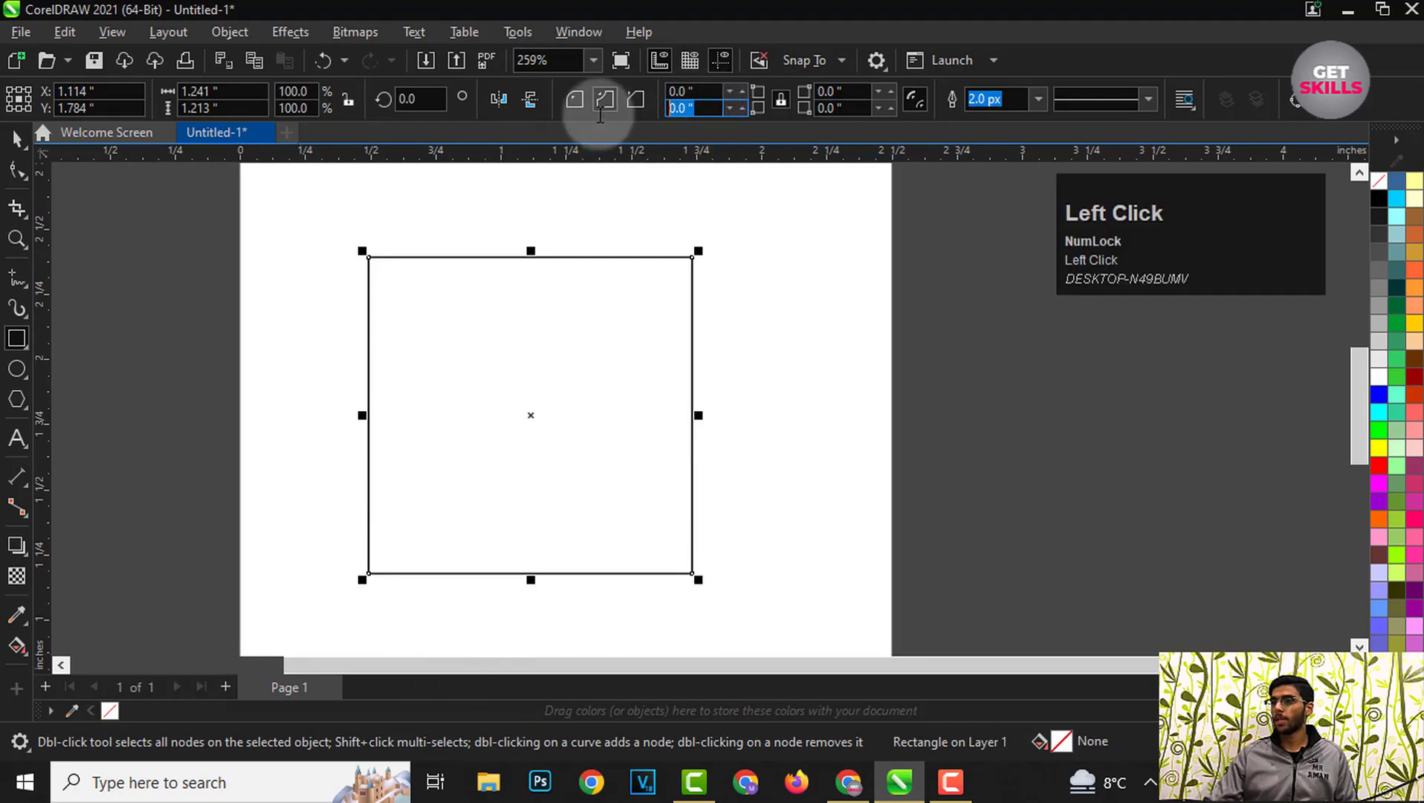
{"action": "type", "text": "0.5"}
{"action": "key", "text": "Return"}
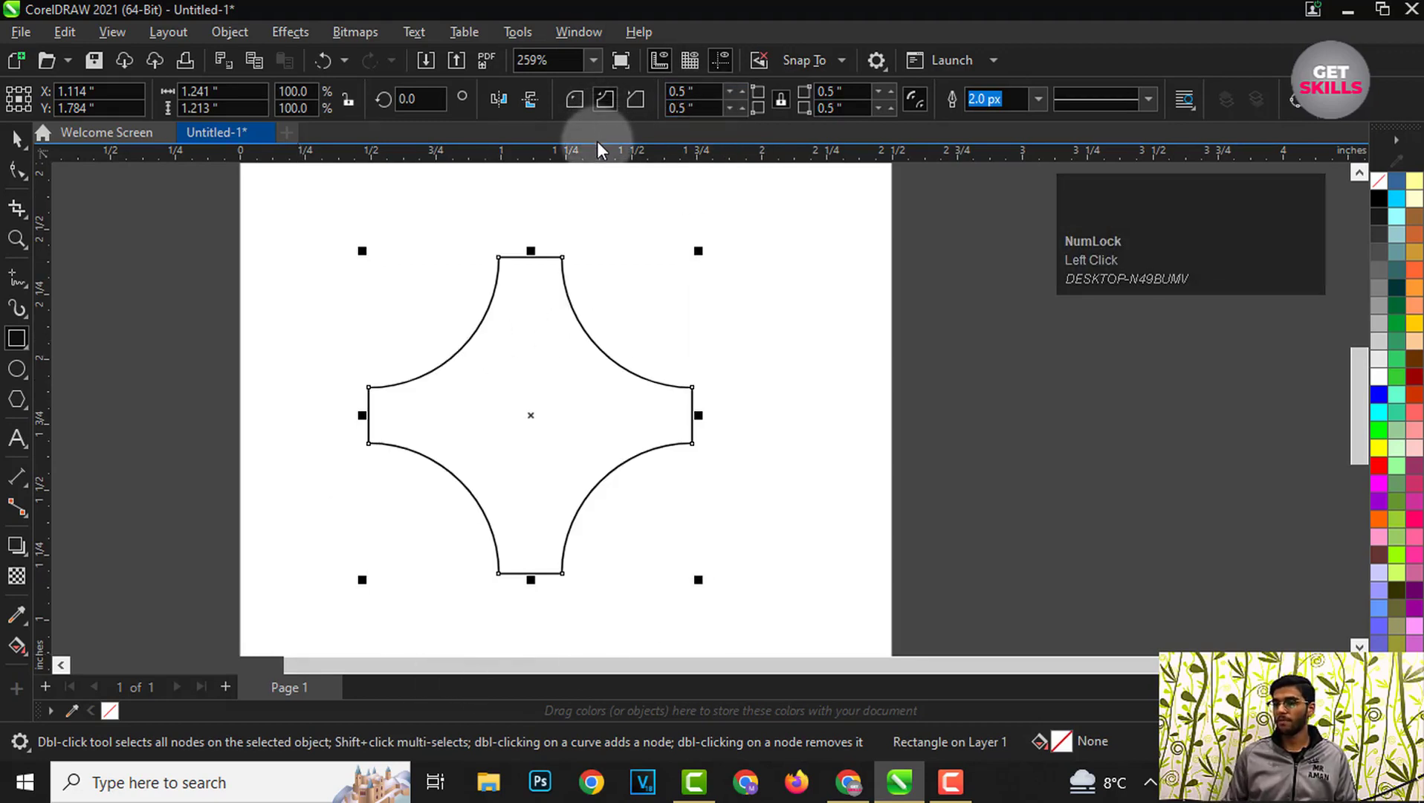
{"action": "scroll", "coordinate": [439, 427], "scroll_direction": "up", "scroll_amount": 1}
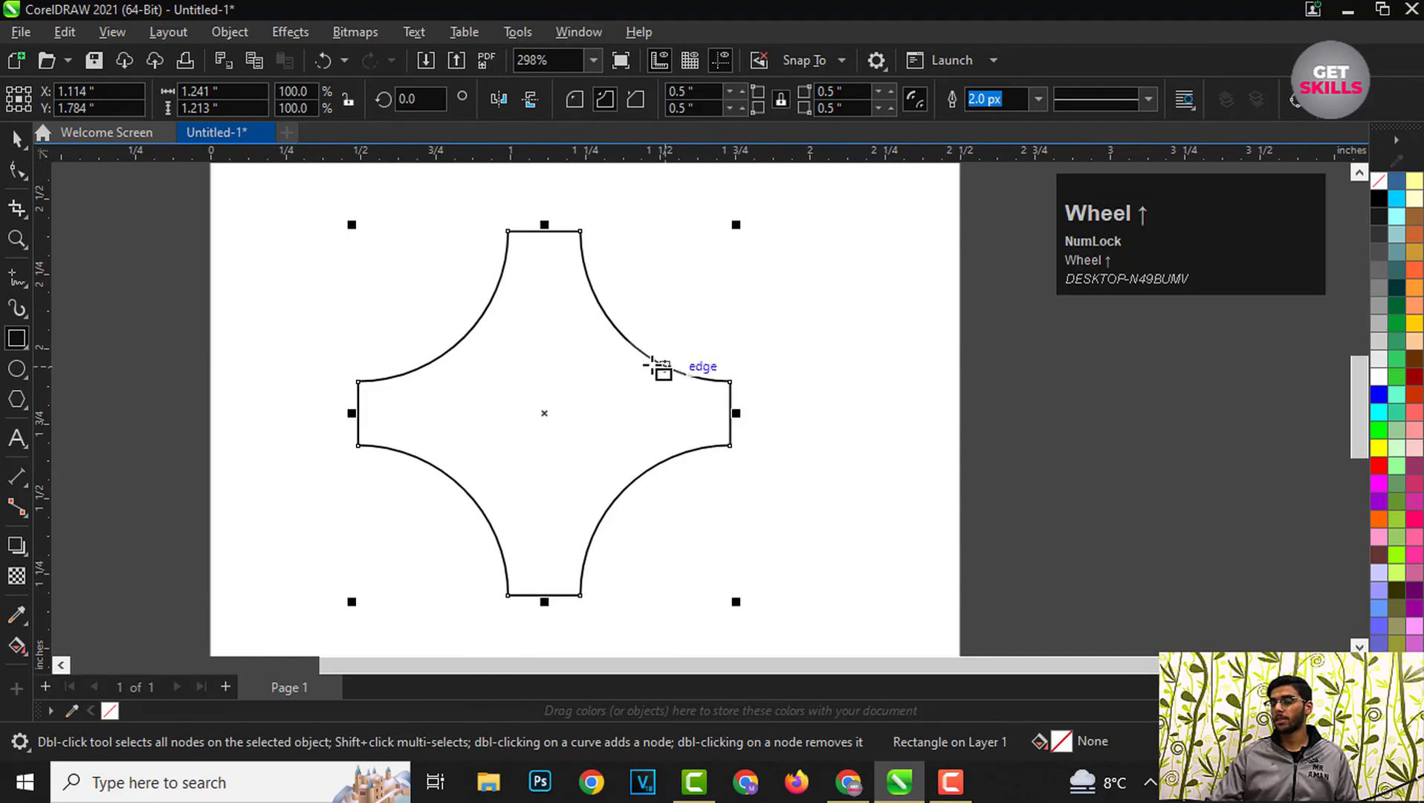
{"action": "key", "text": "ctrl+z"}
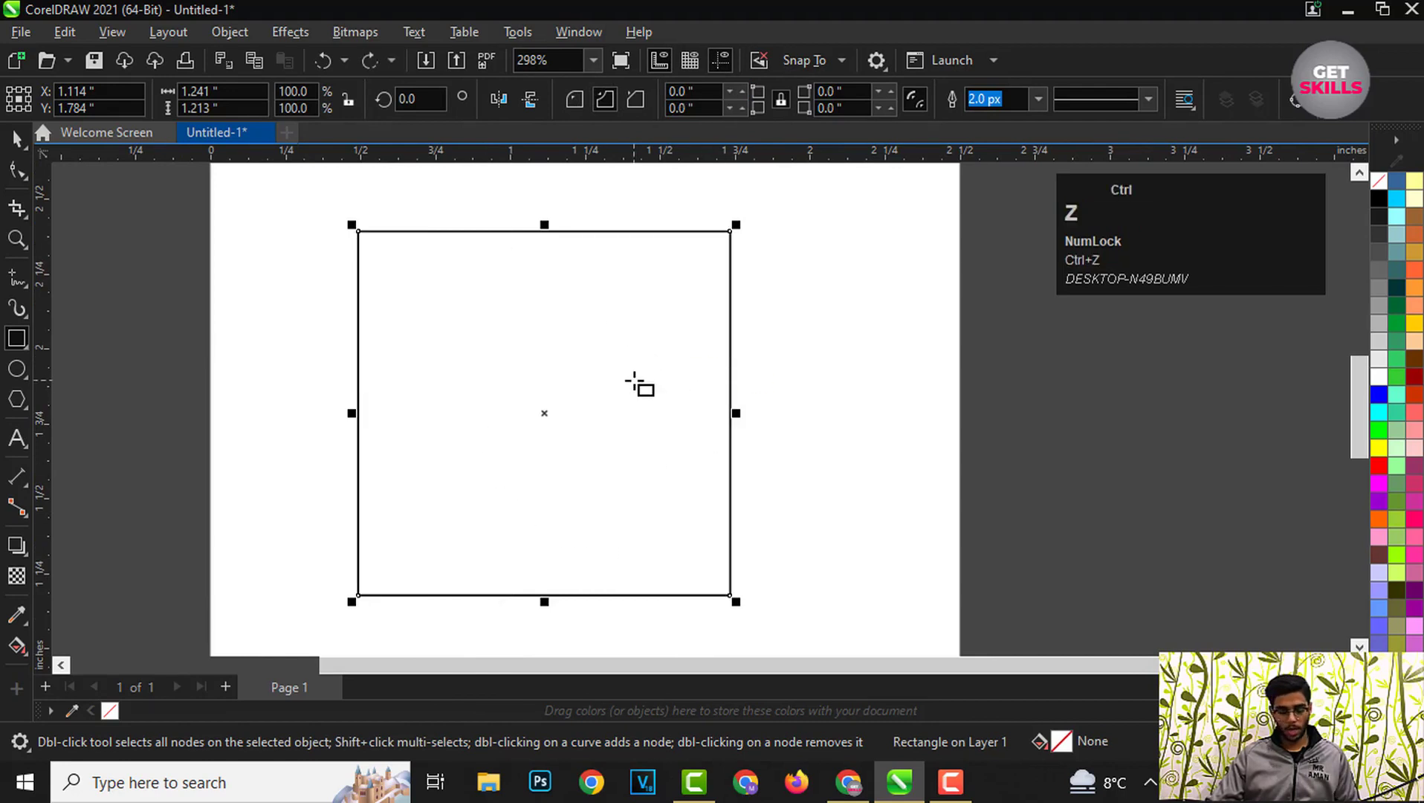
Step: Switch the rectangle's corner style to chamfered and set all four corners to 0.2 inches
{"action": "left_click", "coordinate": [633, 101]}
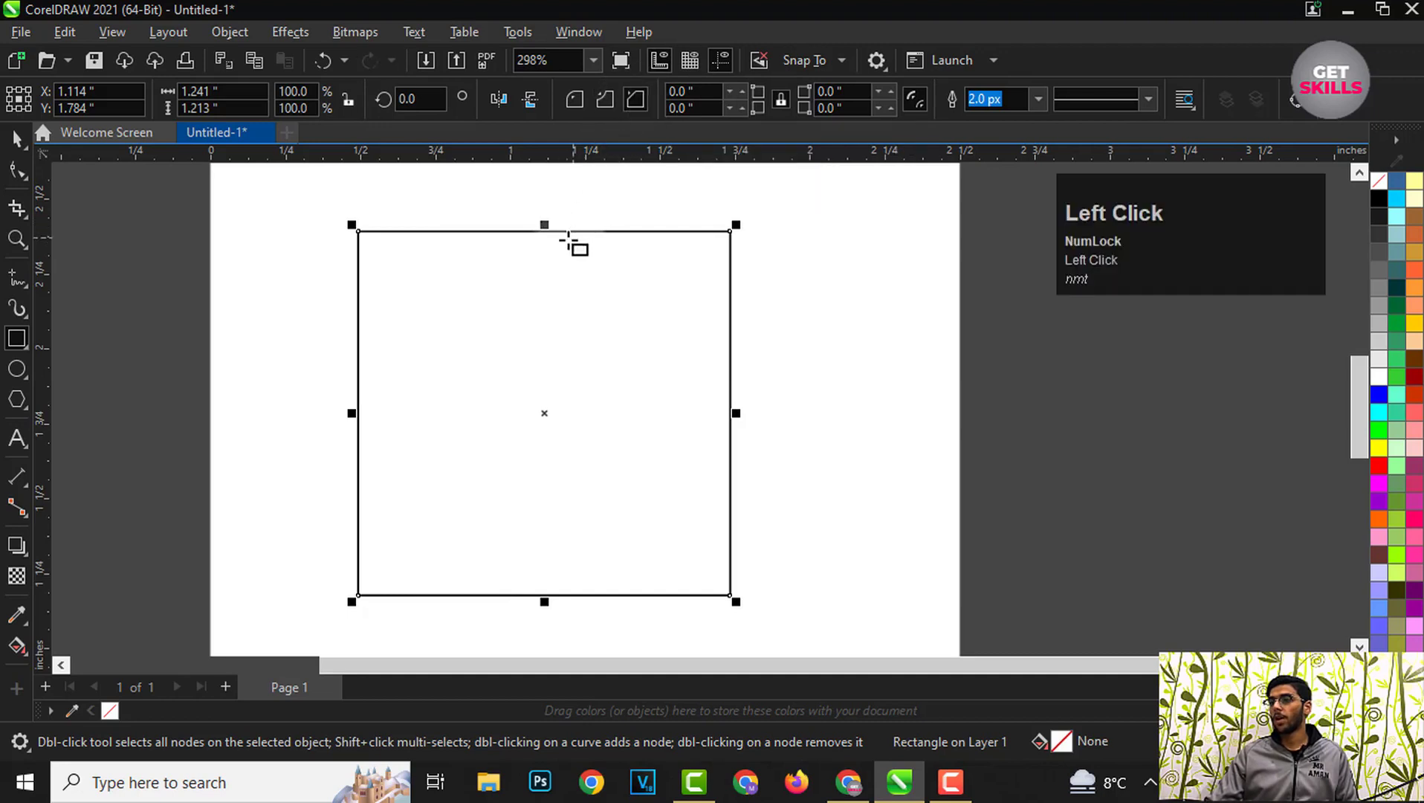
{"action": "scroll", "coordinate": [444, 233], "scroll_direction": "down", "scroll_amount": 1}
{"action": "scroll", "coordinate": [412, 288], "scroll_direction": "up", "scroll_amount": 1}
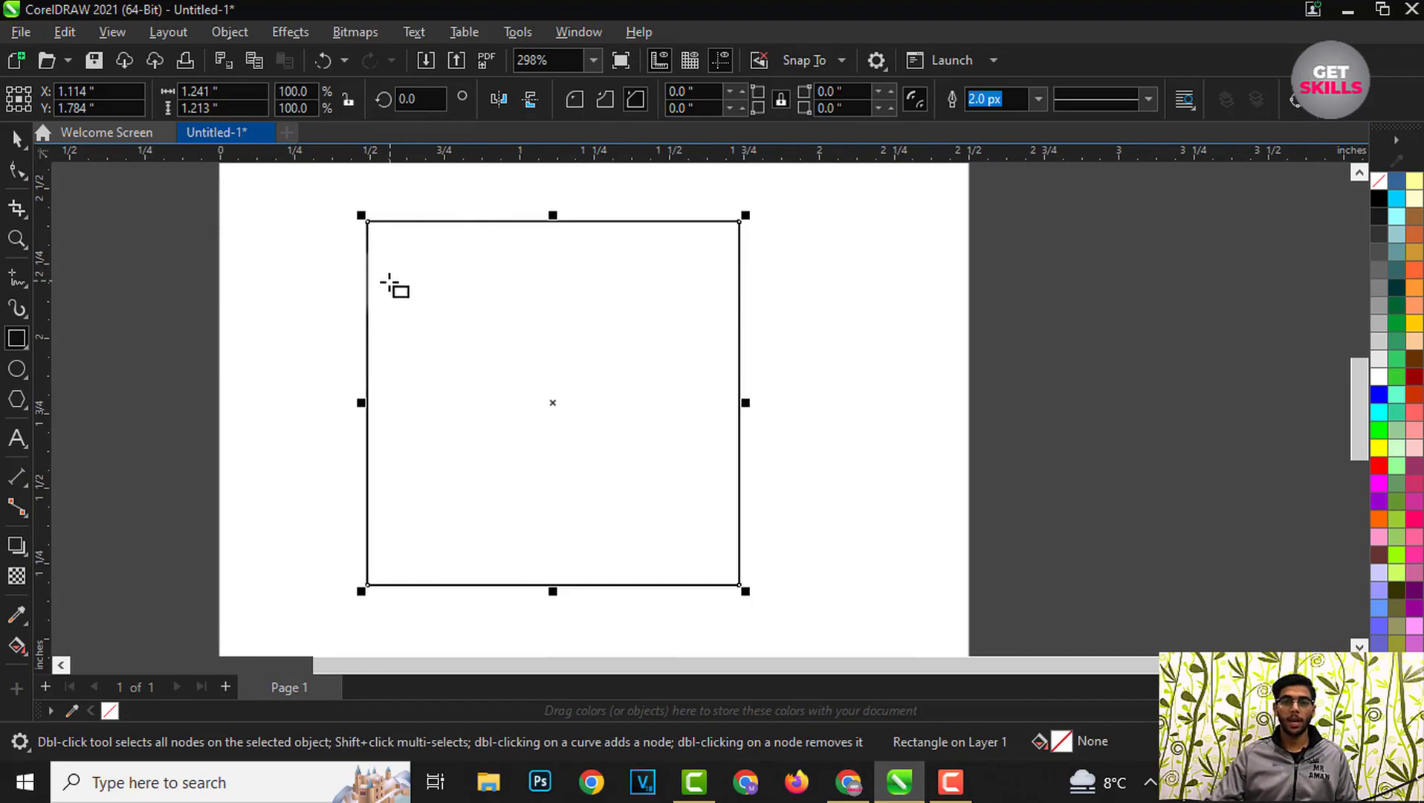
{"action": "left_click", "coordinate": [699, 108]}
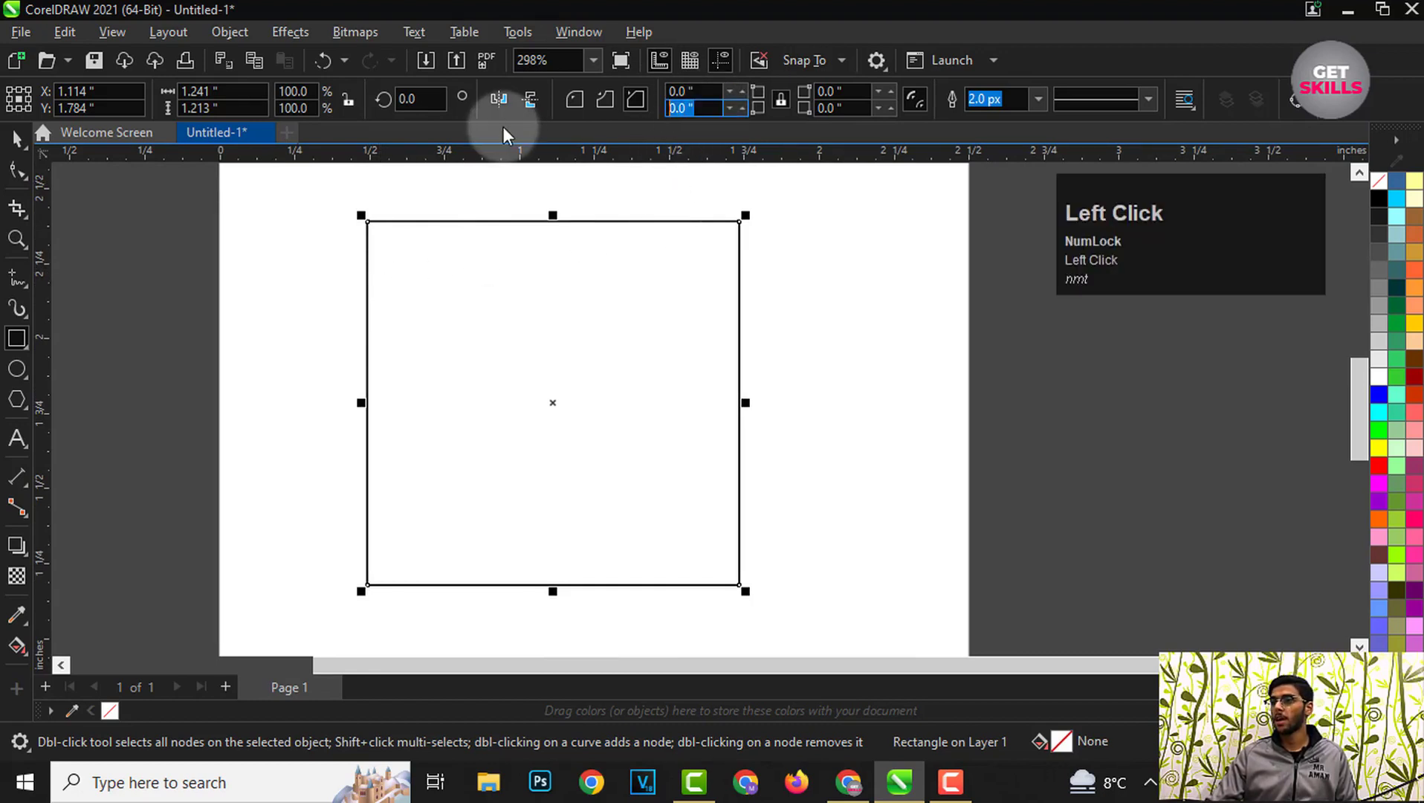
{"action": "type", "text": "0.2"}
{"action": "key", "text": "Return"}
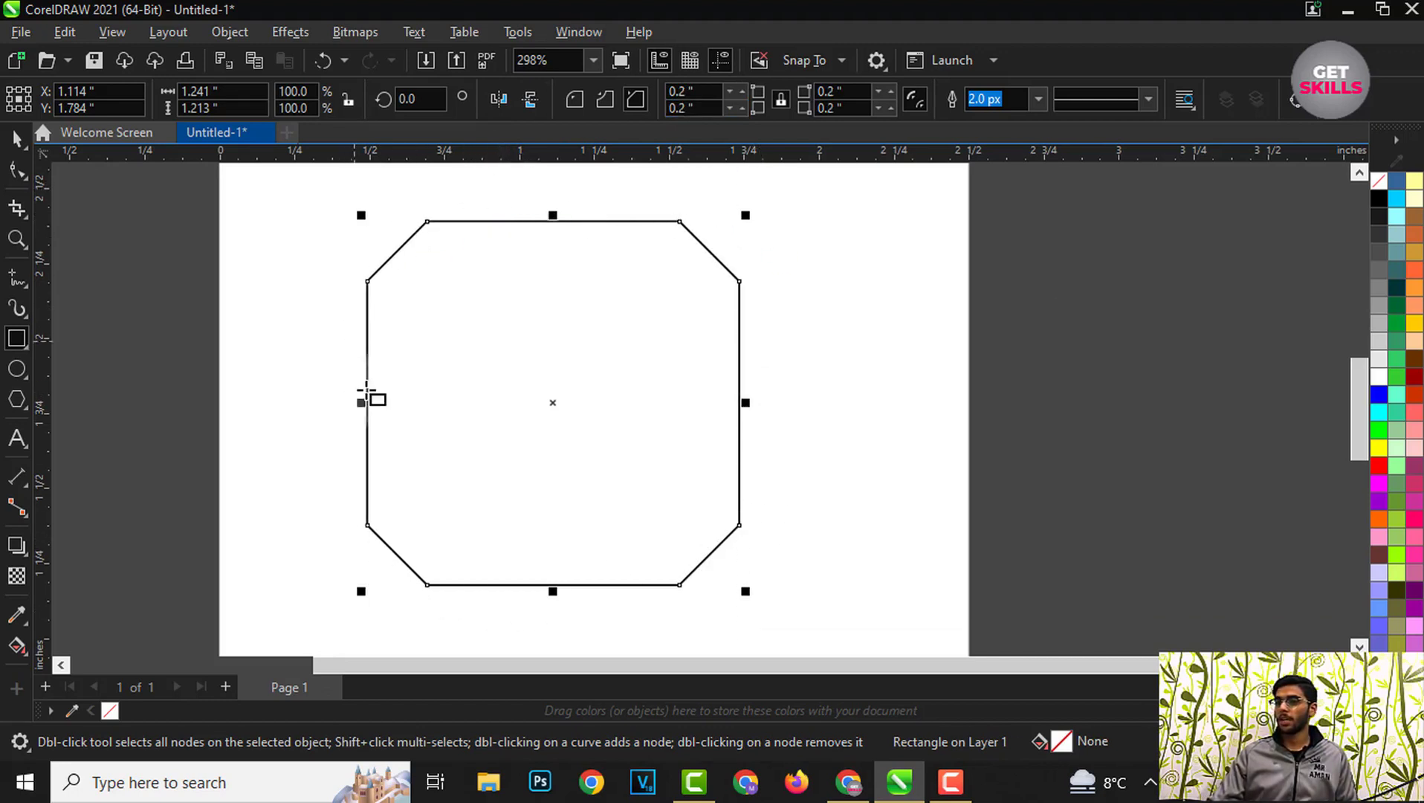
Step: Try chamfering all four corners by 0.6 inches, and undo both chamfer size changes
{"action": "scroll", "coordinate": [455, 283], "scroll_direction": "up", "scroll_amount": 1}
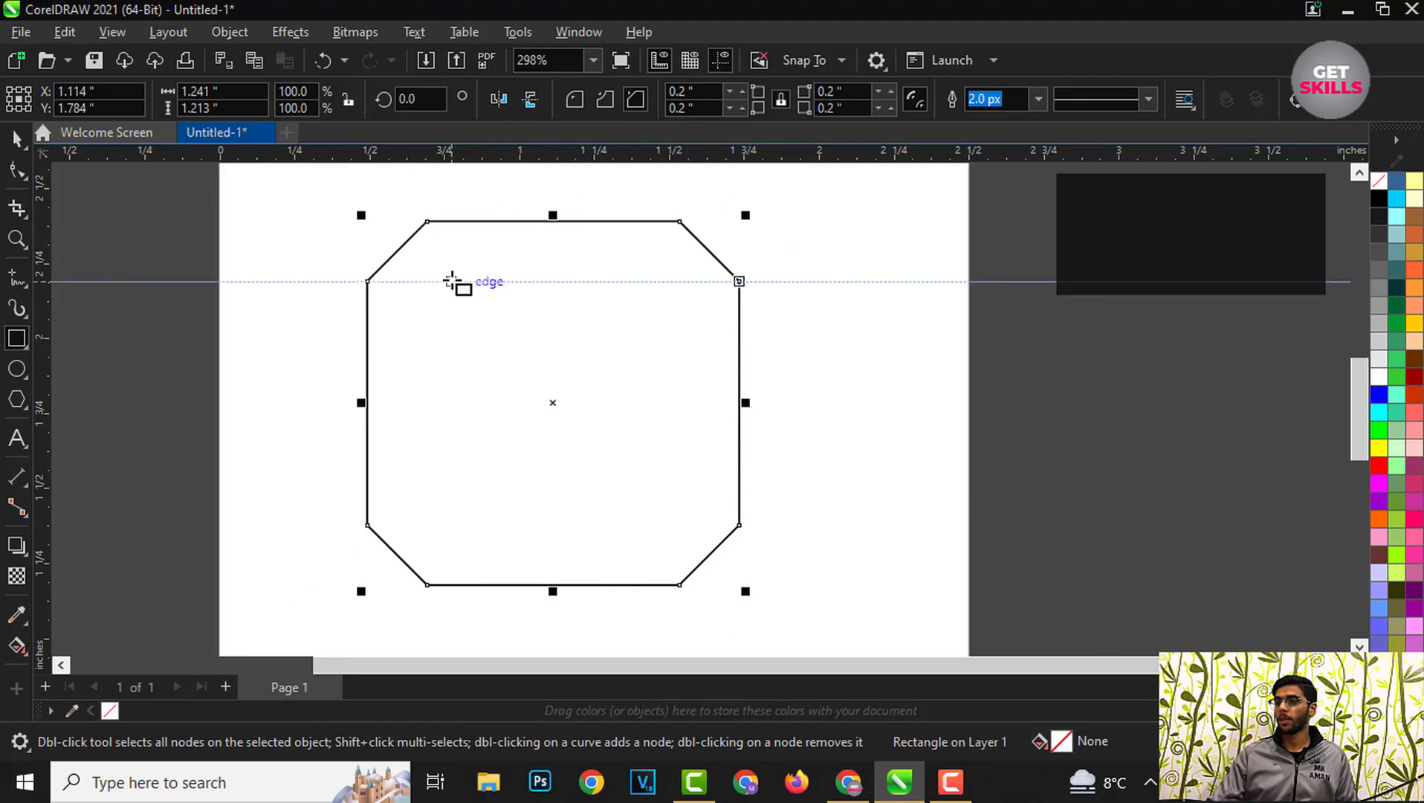
{"action": "left_click", "coordinate": [702, 108]}
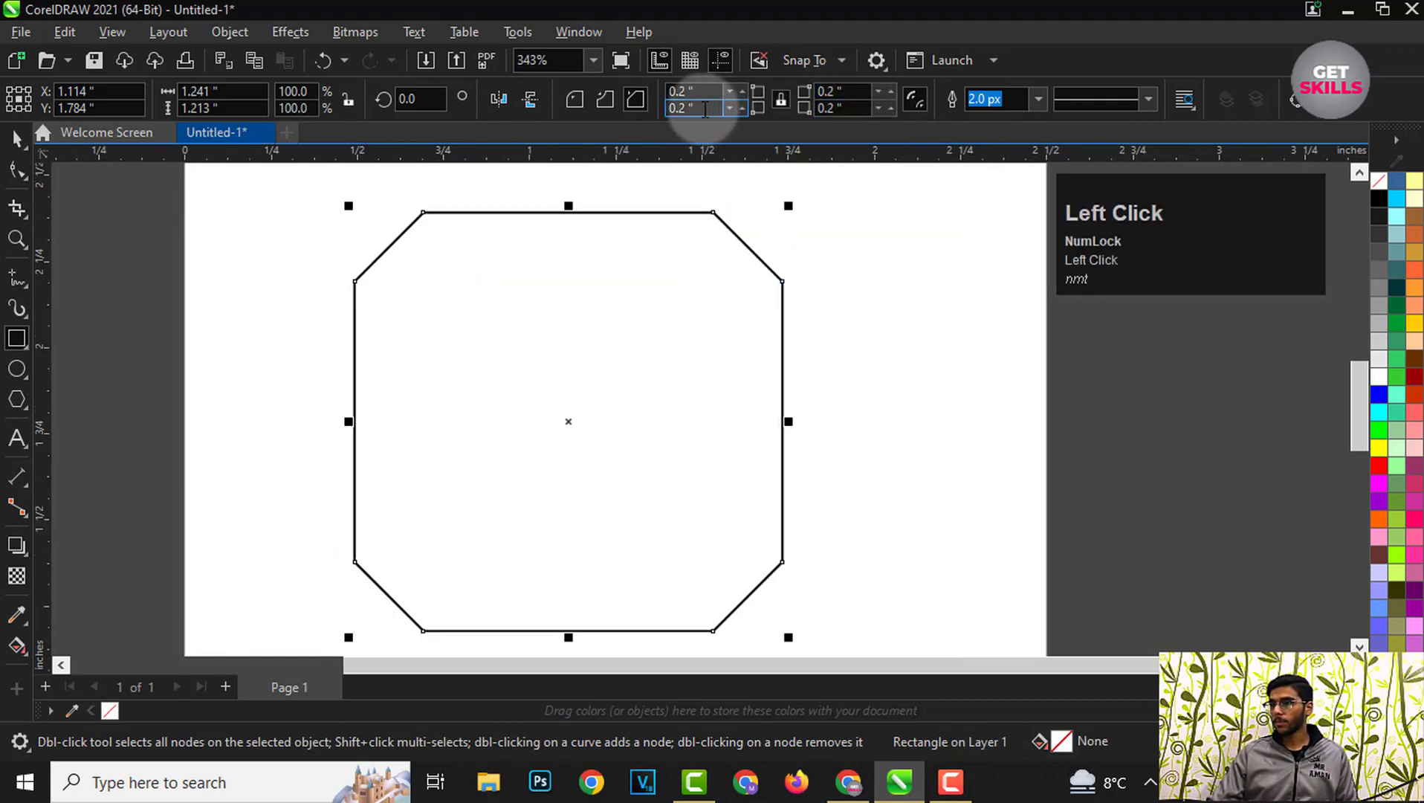
{"action": "type", "text": "0.6"}
{"action": "key", "text": "Return"}
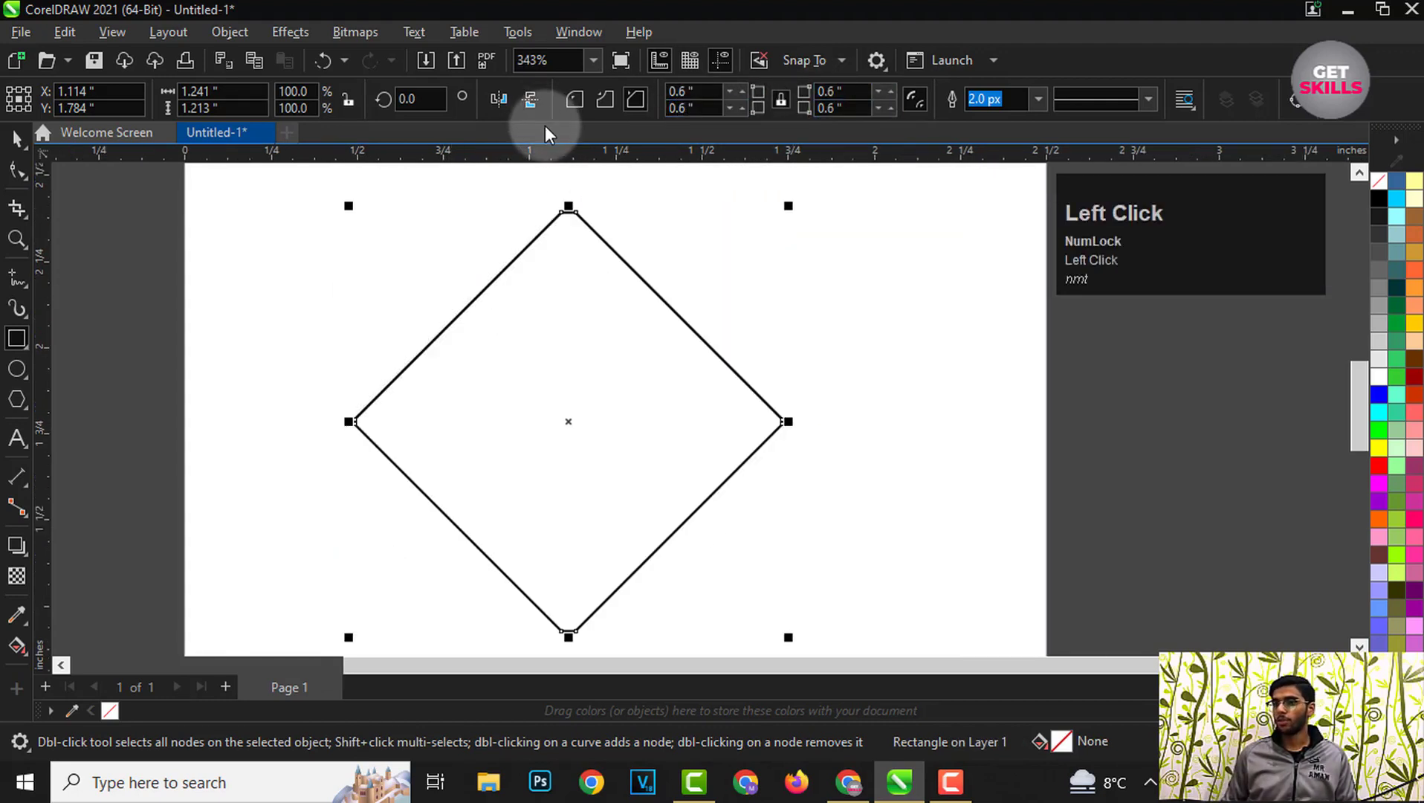
{"action": "scroll", "coordinate": [602, 227], "scroll_direction": "down", "scroll_amount": 2}
{"action": "scroll", "coordinate": [587, 207], "scroll_direction": "up", "scroll_amount": 1}
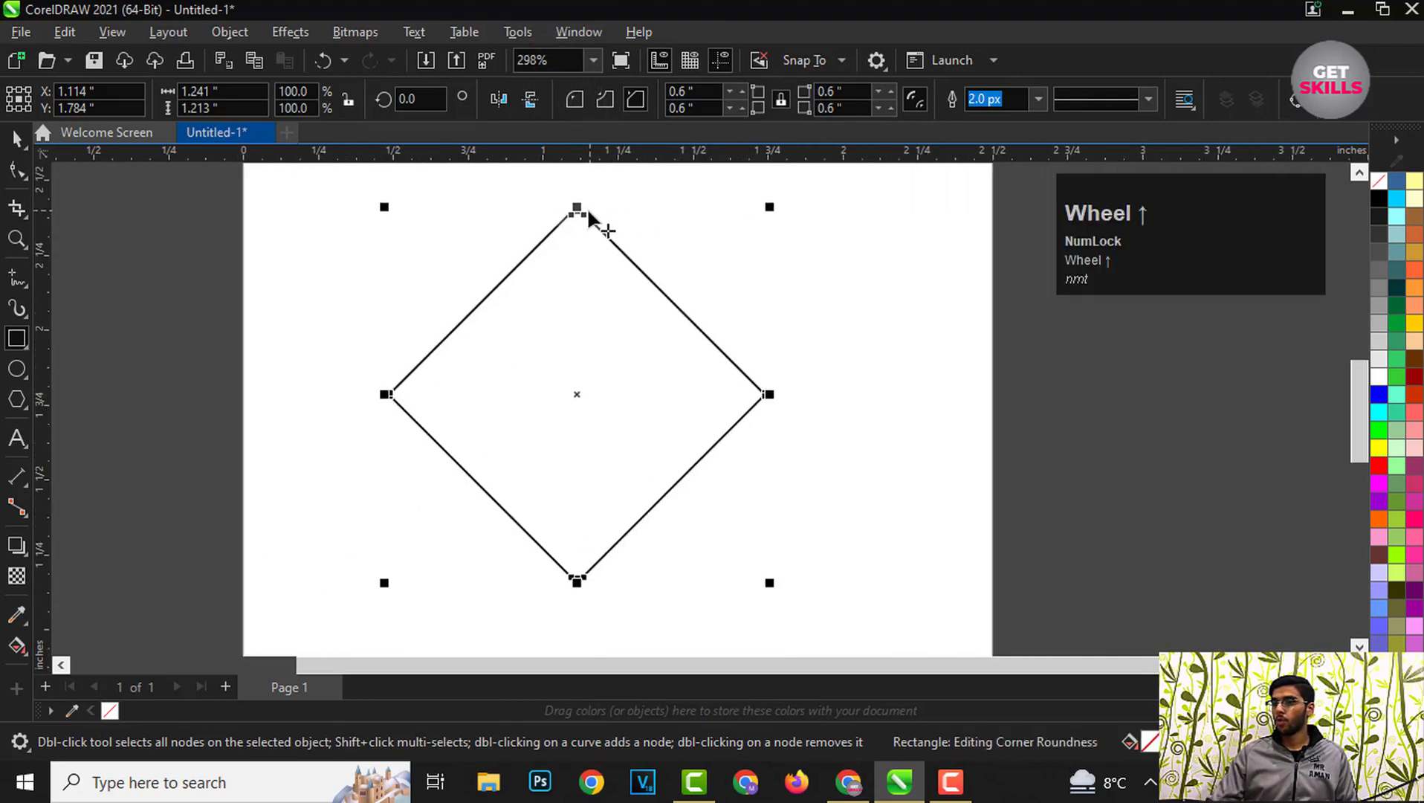
{"action": "key", "text": "ctrl+z"}
{"action": "key", "text": "ctrl+z"}
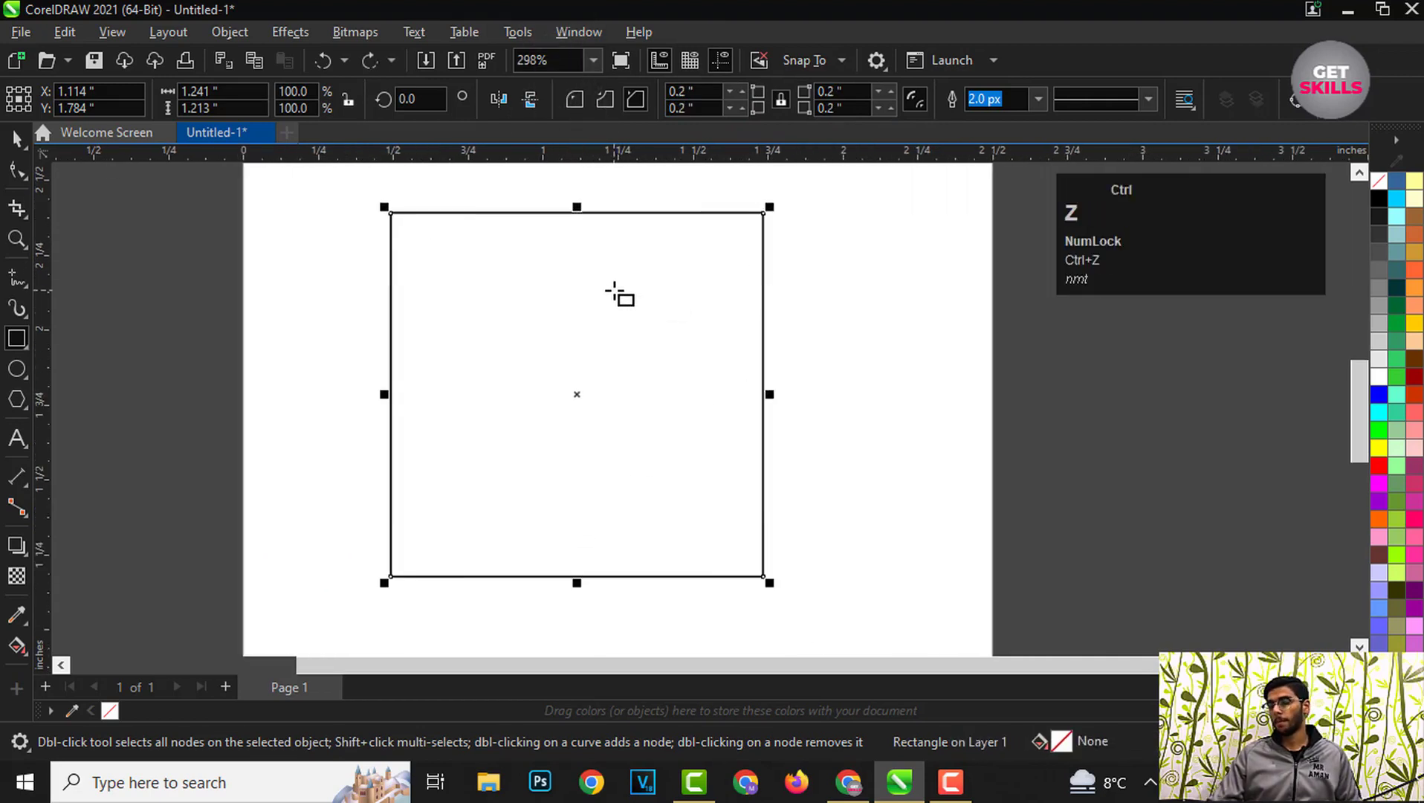
Step: Return to the Pick tool and delete the square-cornered rectangle from the page
{"action": "scroll", "coordinate": [560, 302], "scroll_direction": "down", "scroll_amount": 2}
{"action": "scroll", "coordinate": [594, 279], "scroll_direction": "up", "scroll_amount": 1}
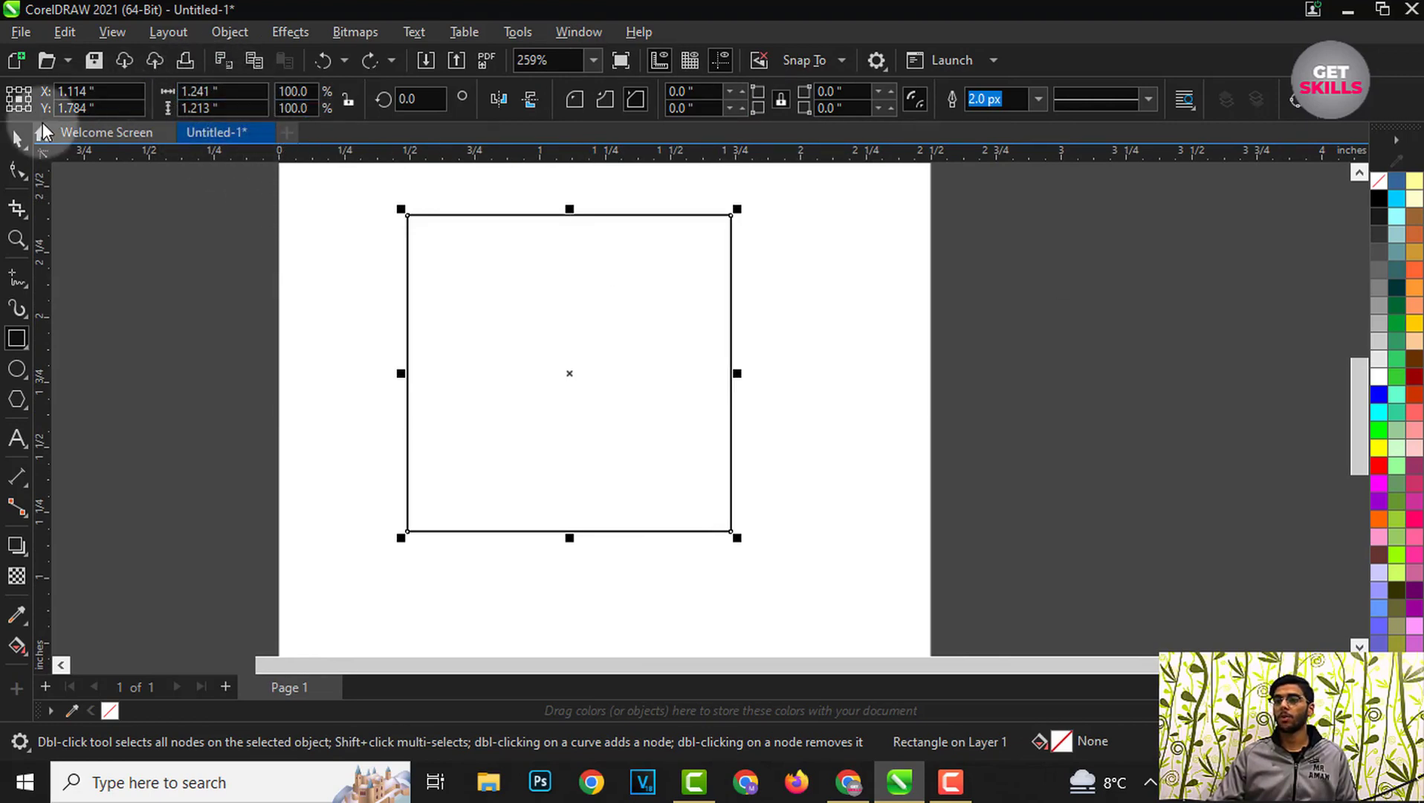
{"action": "left_click", "coordinate": [16, 146]}
{"action": "key", "text": "Delete"}
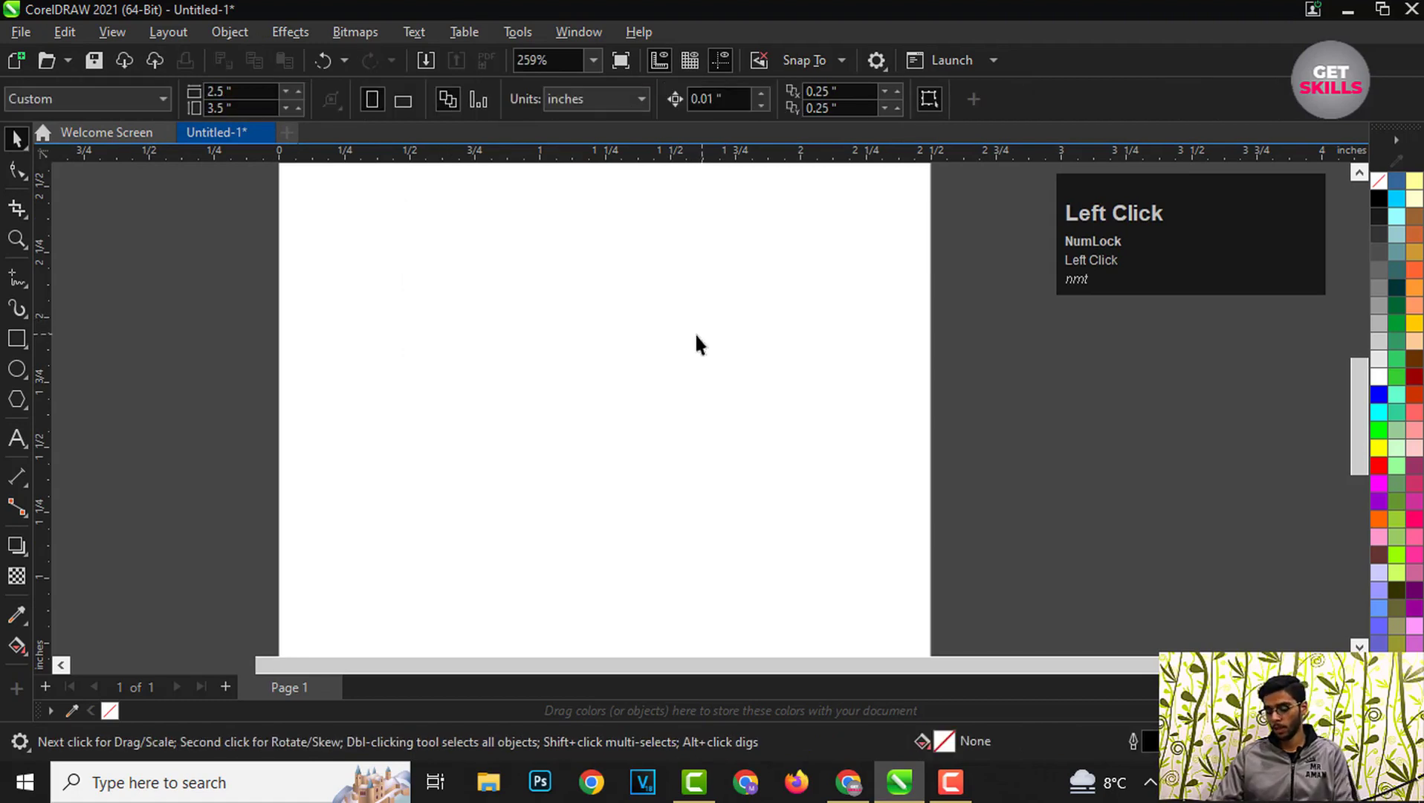
Step: Activate the Rectangle tool and choose round corners as the corner style
{"action": "scroll", "coordinate": [603, 343], "scroll_direction": "down", "scroll_amount": 1}
{"action": "scroll", "coordinate": [620, 290], "scroll_direction": "up", "scroll_amount": 2}
{"action": "left_click", "coordinate": [17, 342]}
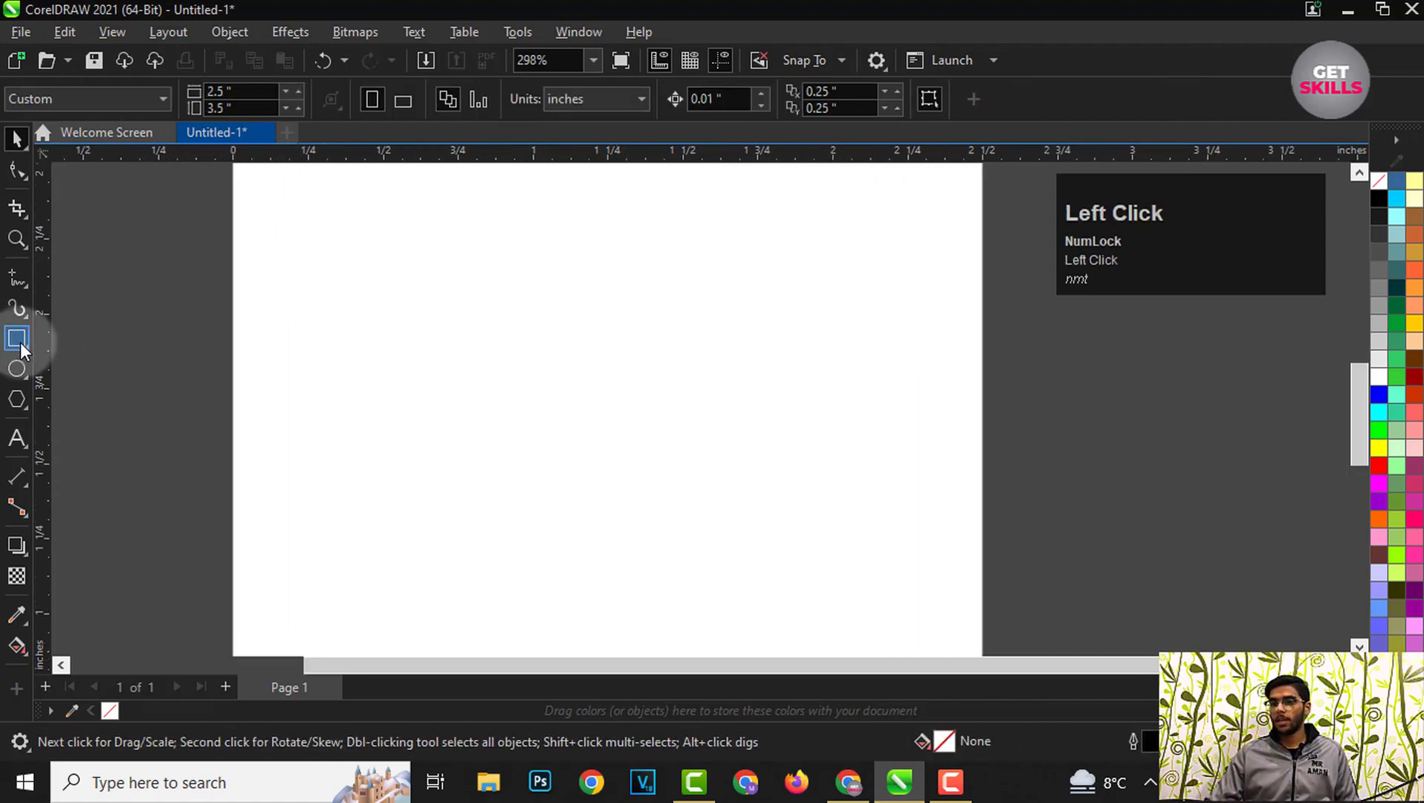
{"action": "left_click", "coordinate": [89, 338]}
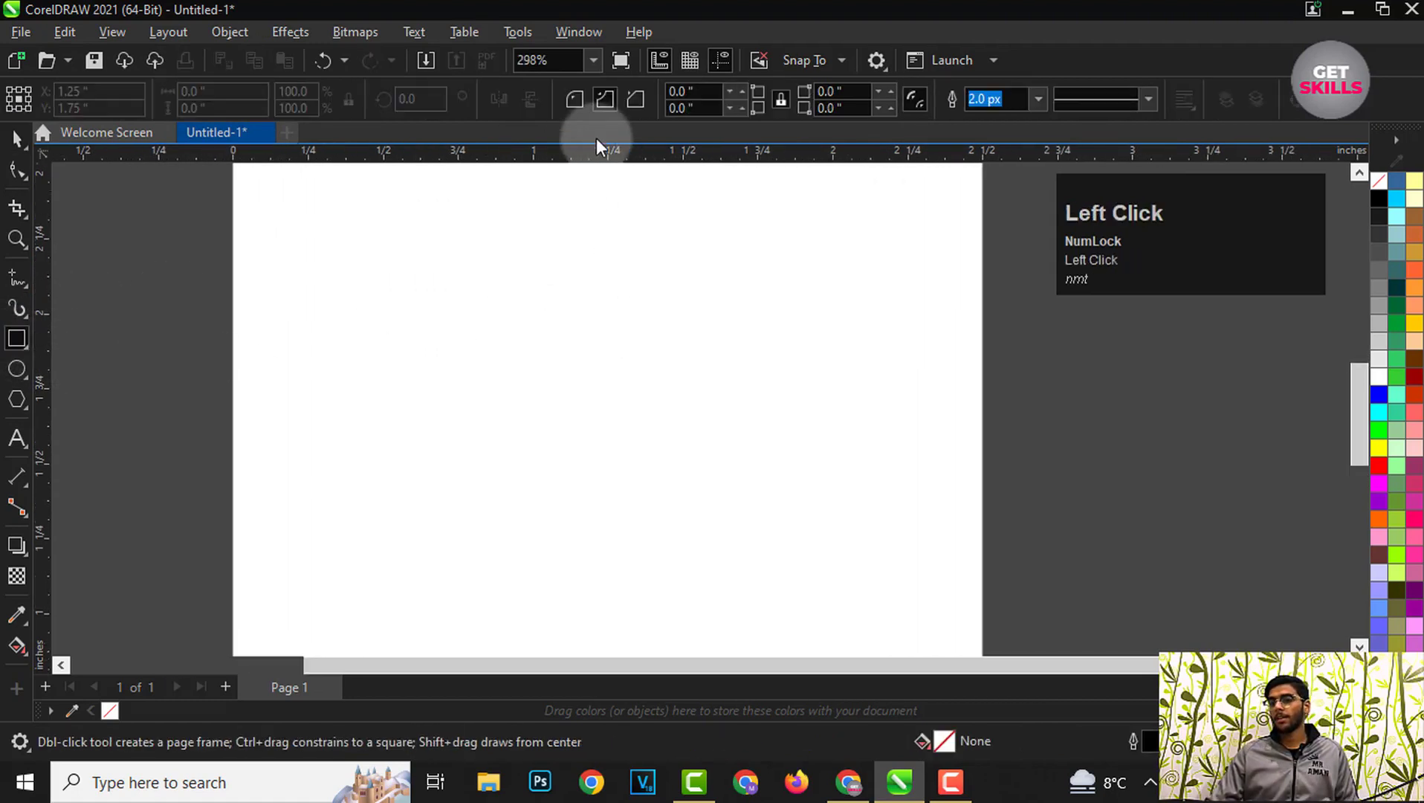
{"action": "left_click", "coordinate": [576, 98]}
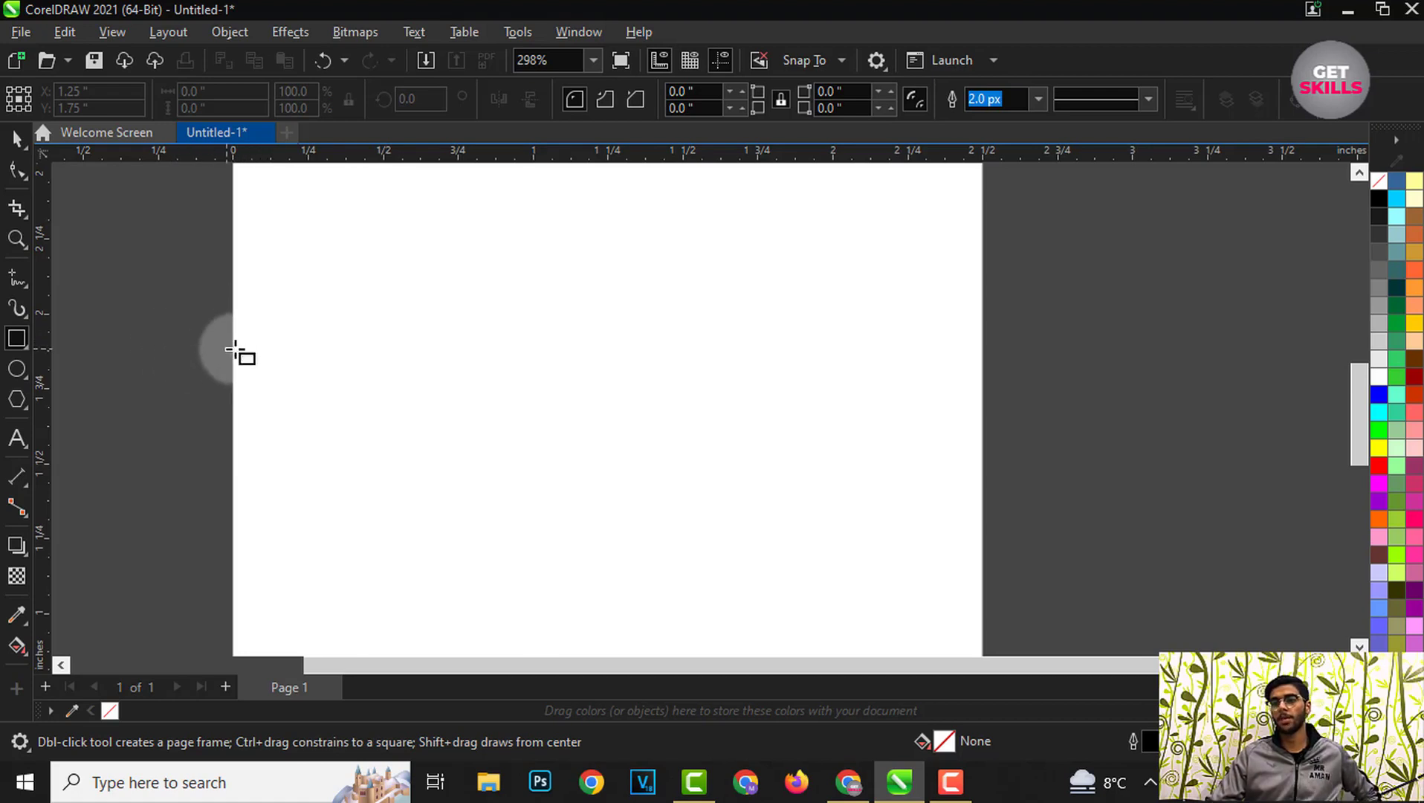
Step: Draw a tilted rectangle spanning about 1.07 × 1.06 inches on the page's upper half with the 3-Point Rectangle tool
{"action": "left_click", "coordinate": [19, 340]}
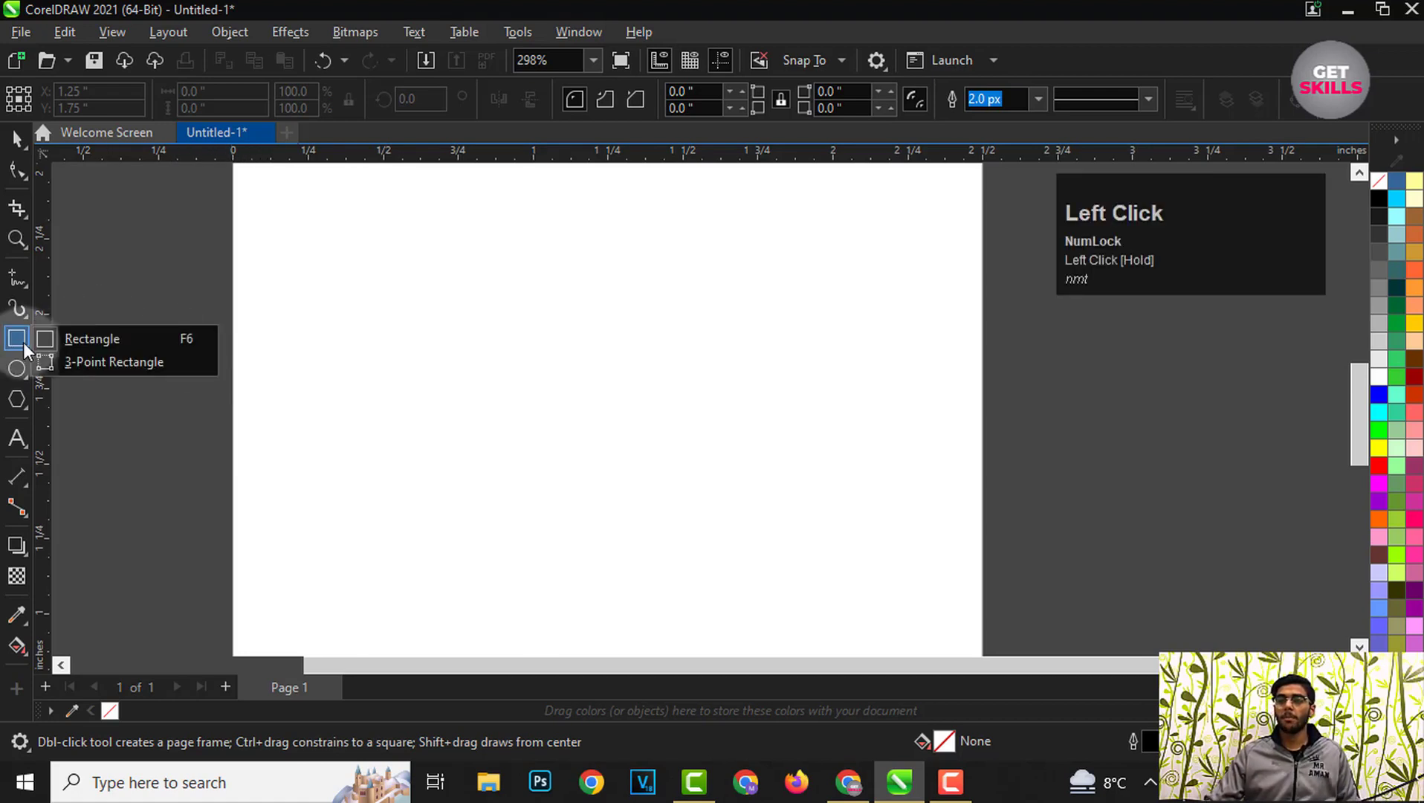
{"action": "left_click", "coordinate": [74, 363]}
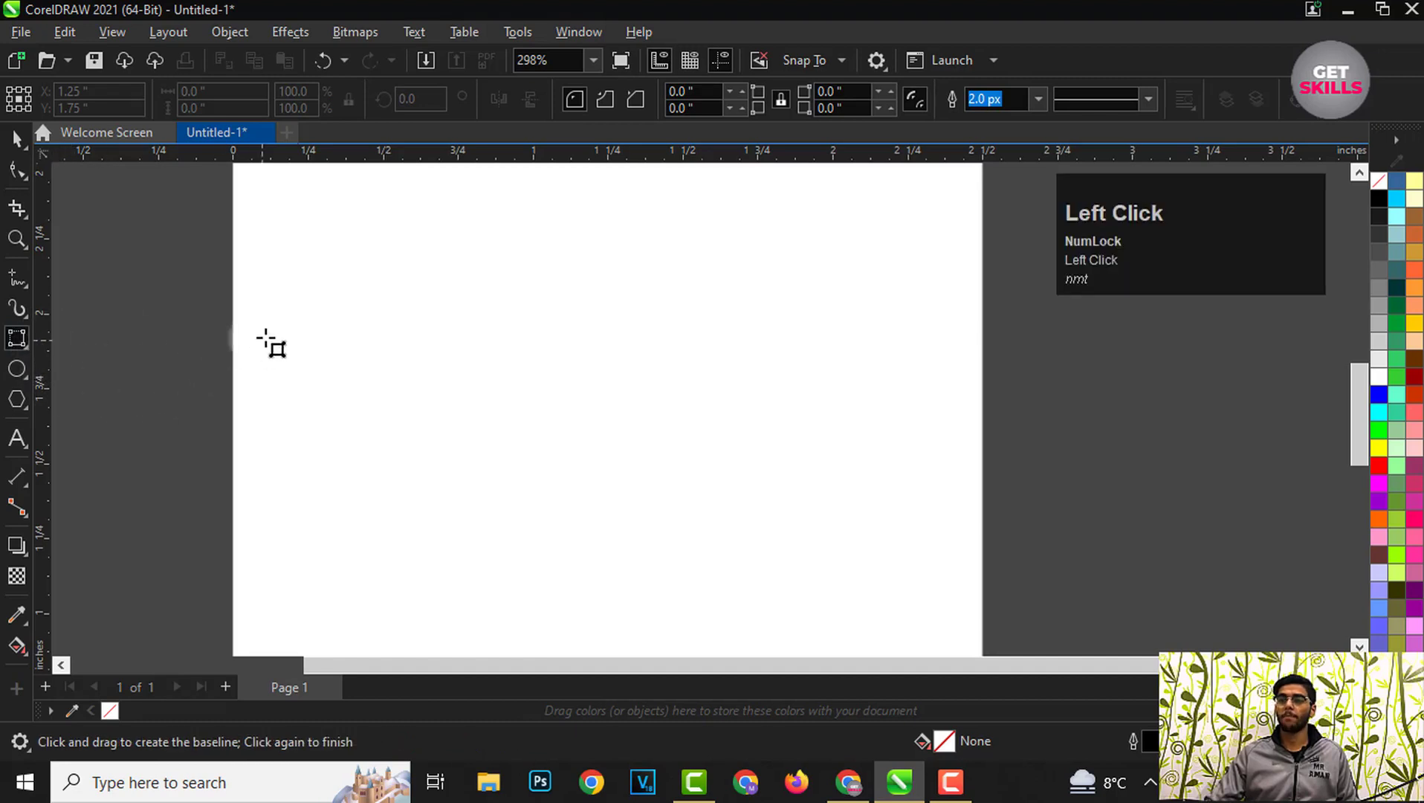
{"action": "left_click", "coordinate": [336, 295]}
{"action": "left_click_drag", "start_coordinate": [337, 295], "coordinate": [369, 303]}
{"action": "left_click_drag", "start_coordinate": [304, 248], "coordinate": [414, 426]}
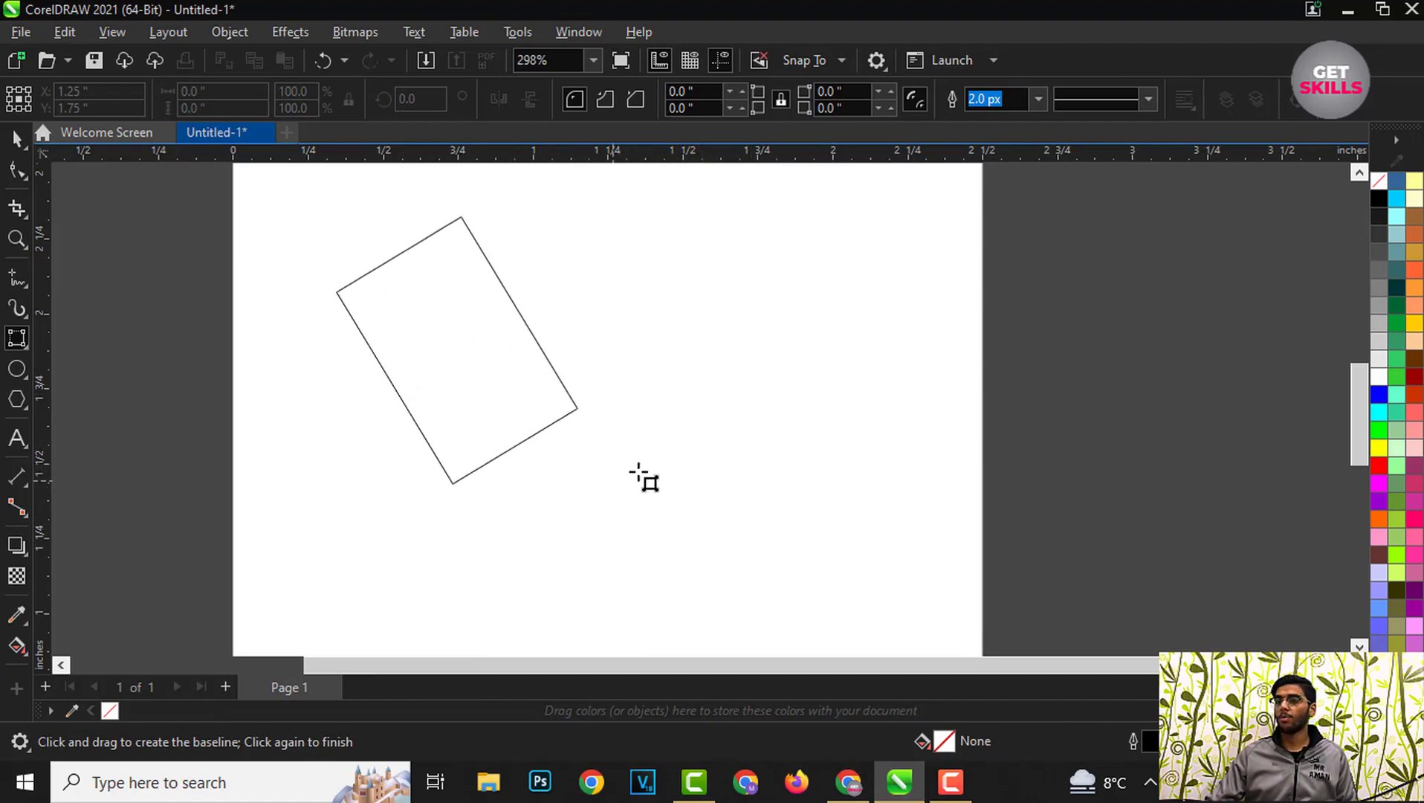
{"action": "left_click", "coordinate": [695, 445]}
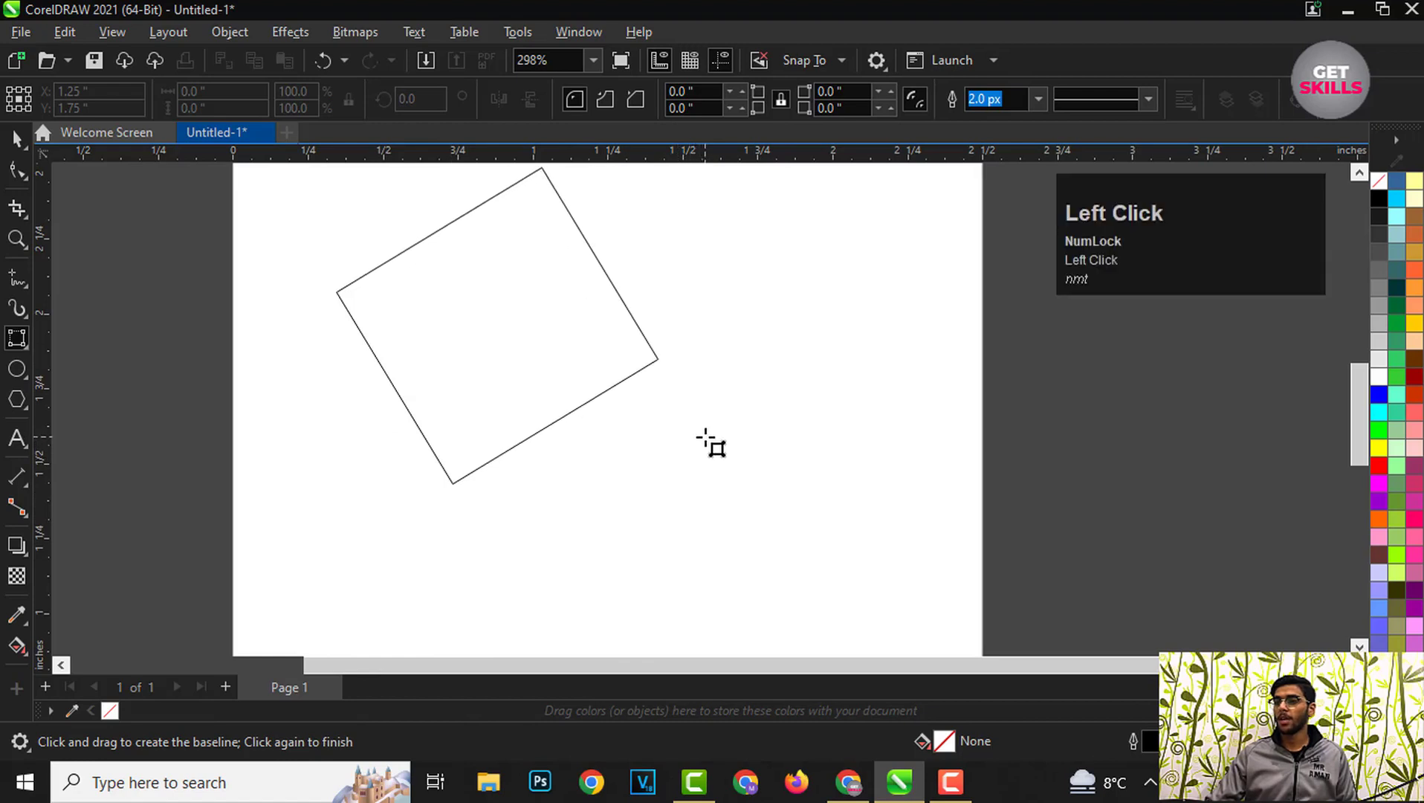
Step: Examine the tilted rectangle's sides on the page and its angle of rotation
{"action": "scroll", "coordinate": [566, 562], "scroll_direction": "down", "scroll_amount": 2}
{"action": "scroll", "coordinate": [561, 557], "scroll_direction": "up", "scroll_amount": 1}
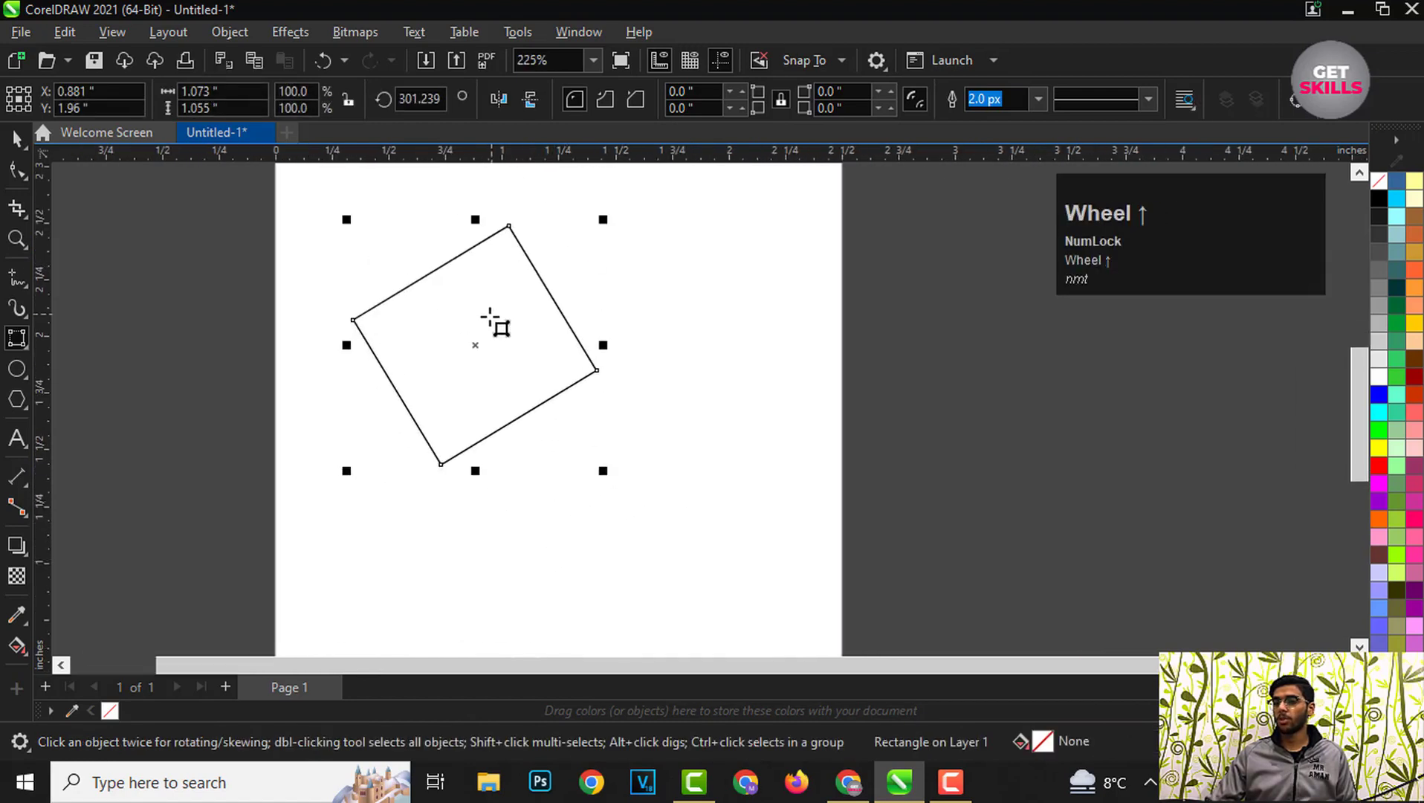
{"action": "scroll", "coordinate": [468, 318], "scroll_direction": "down", "scroll_amount": 1}
{"action": "scroll", "coordinate": [486, 385], "scroll_direction": "up", "scroll_amount": 1}
{"action": "scroll", "coordinate": [488, 364], "scroll_direction": "down", "scroll_amount": 1}
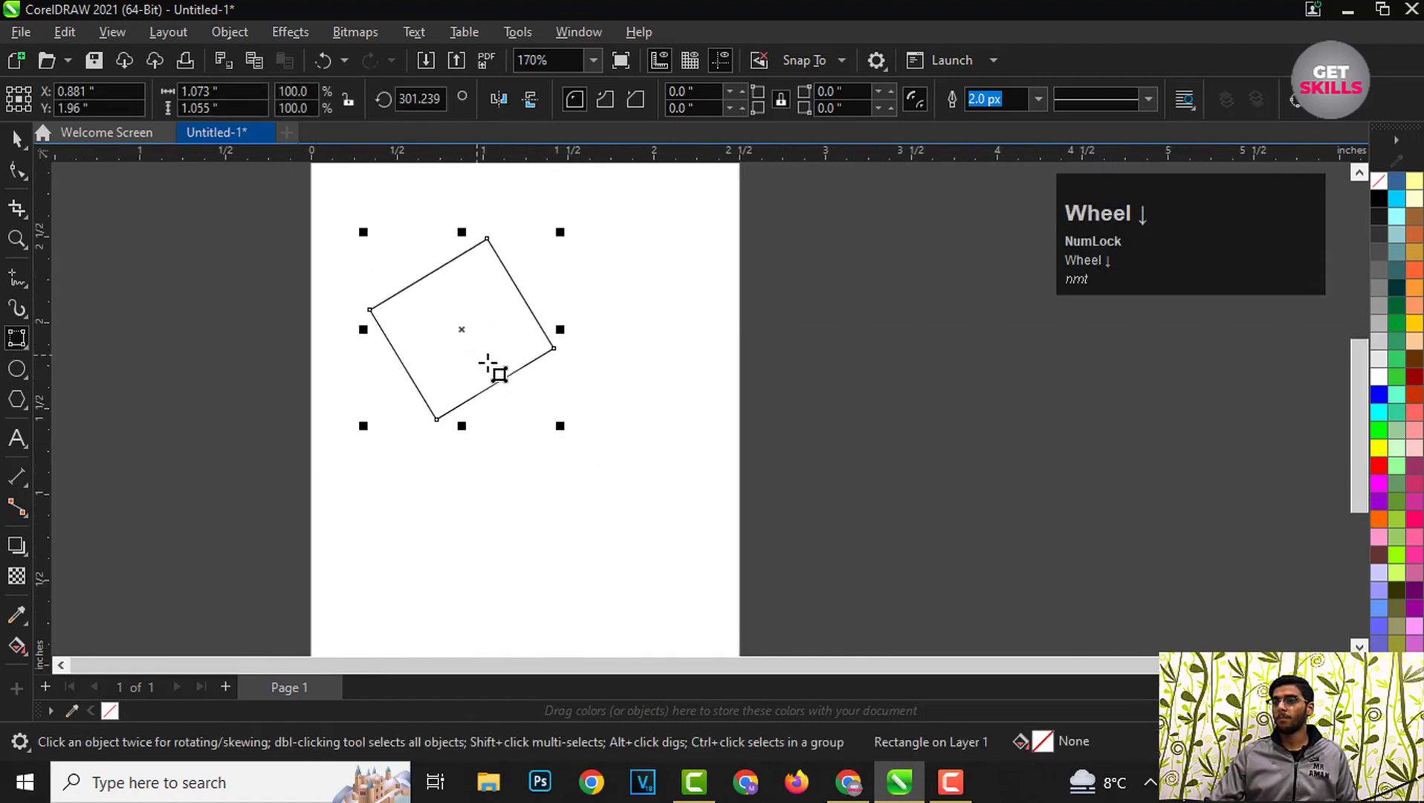
{"action": "scroll", "coordinate": [508, 315], "scroll_direction": "up", "scroll_amount": 1}
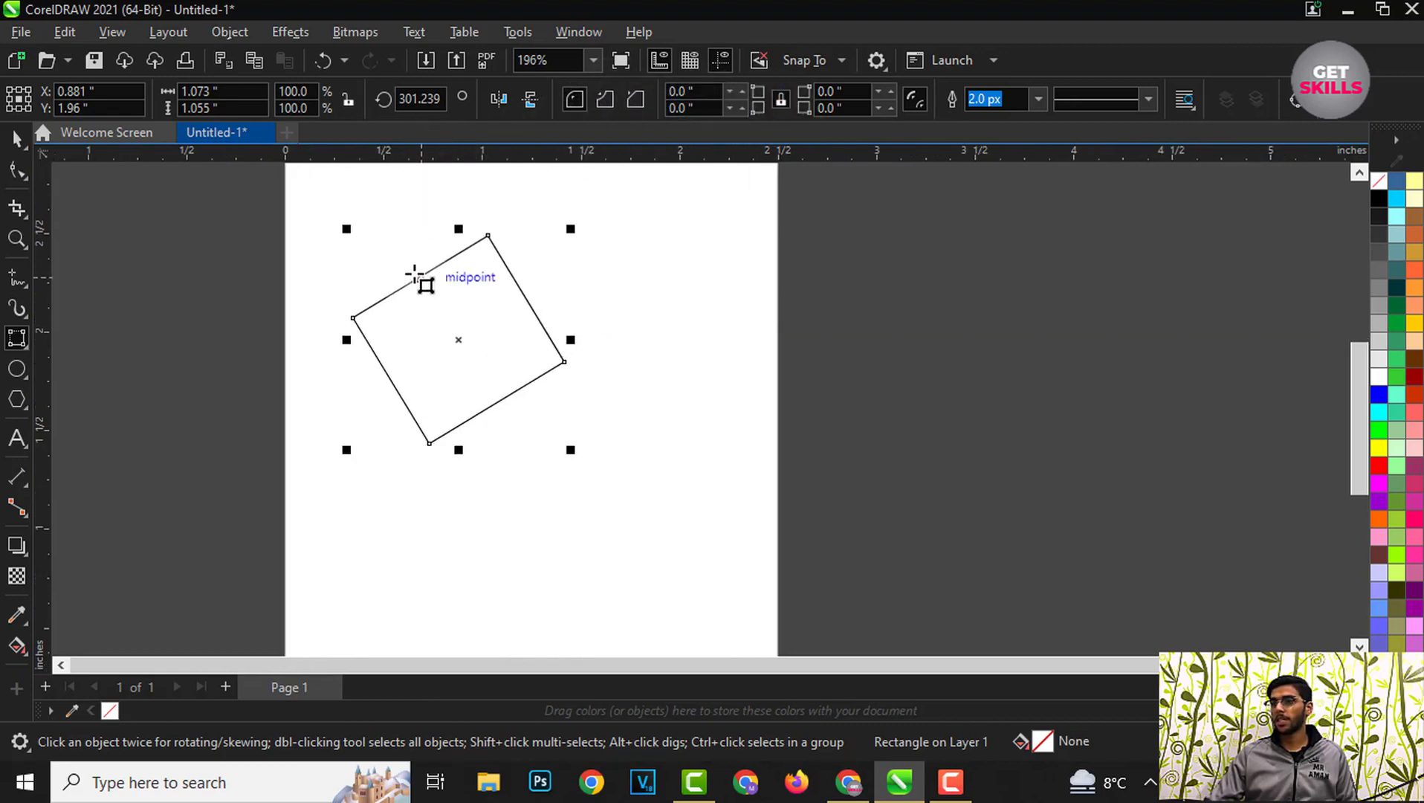
{"action": "scroll", "coordinate": [415, 275], "scroll_direction": "down", "scroll_amount": 1}
{"action": "scroll", "coordinate": [402, 402], "scroll_direction": "up", "scroll_amount": 1}
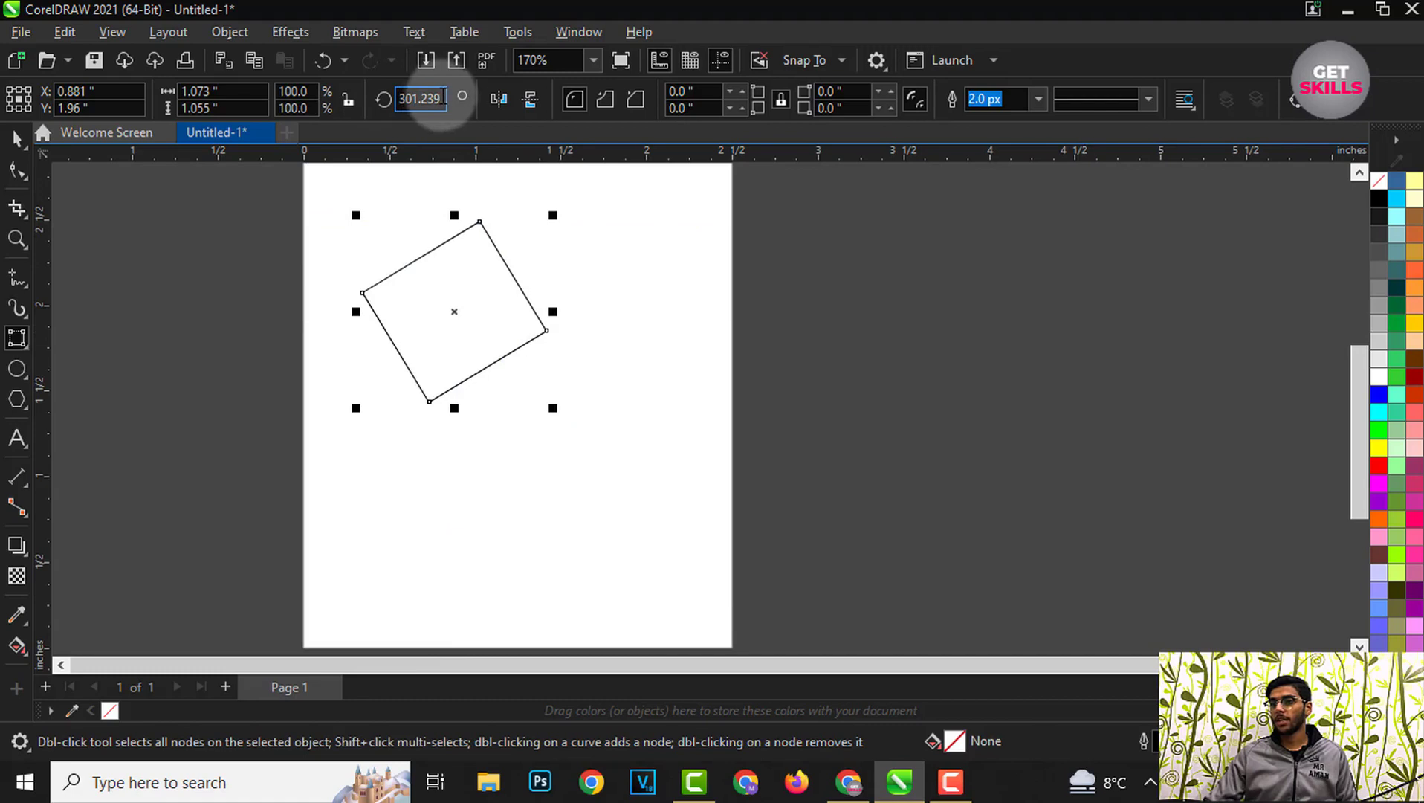
Step: Draw an upright rectangle about 1.05 × 0.92 inches below the tilted one with the regular Rectangle tool
{"action": "left_click", "coordinate": [16, 138]}
{"action": "left_click", "coordinate": [16, 338]}
{"action": "left_click", "coordinate": [67, 333]}
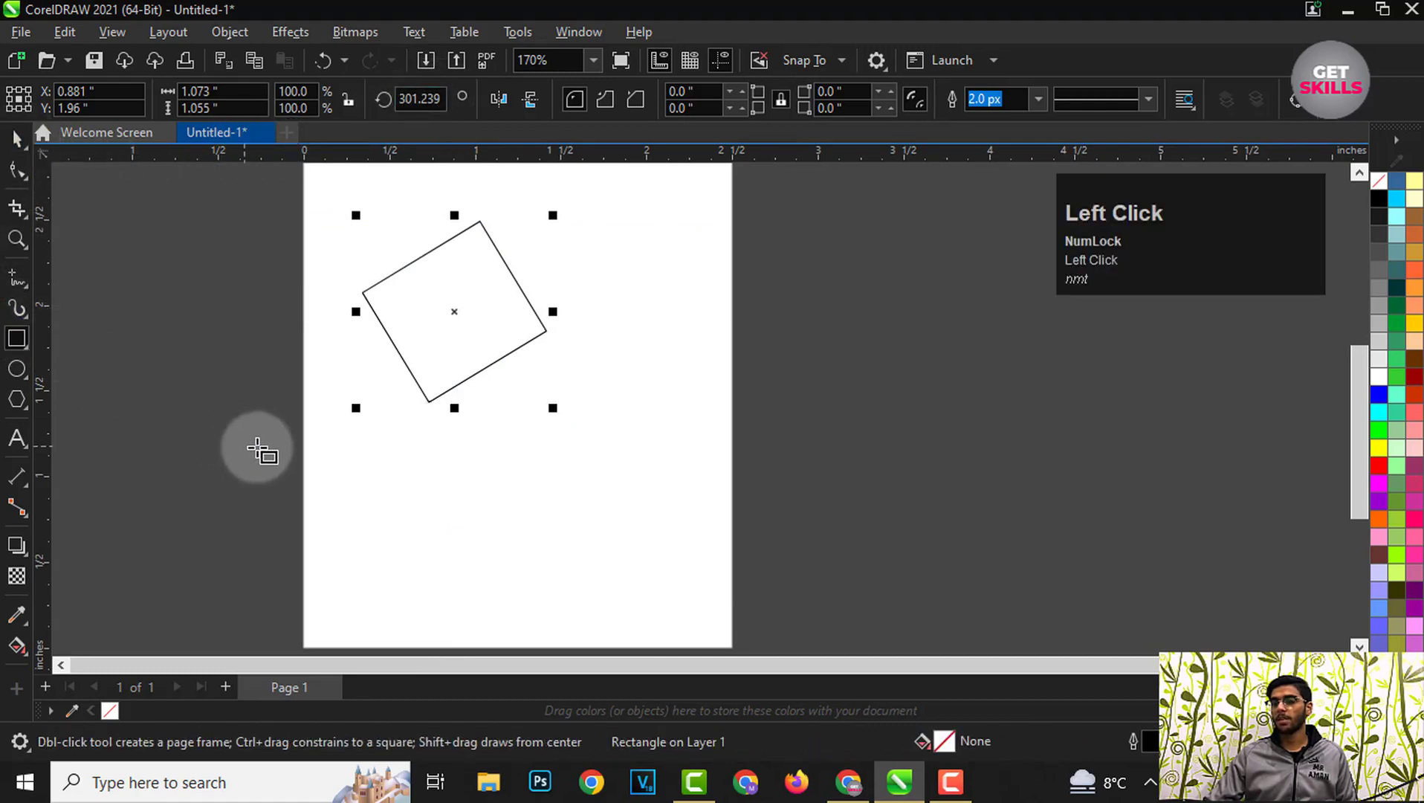
{"action": "left_click_drag", "start_coordinate": [378, 471], "coordinate": [560, 633]}
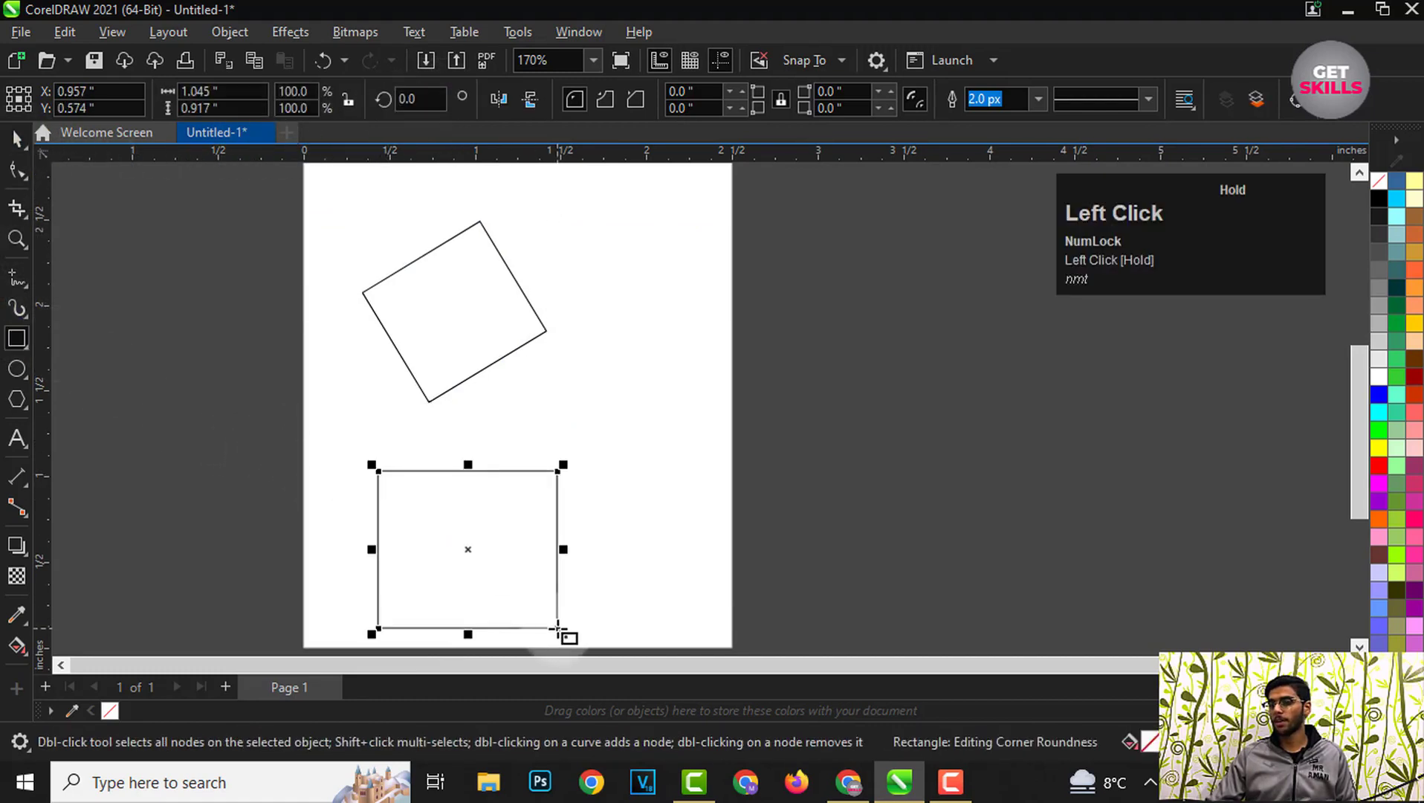
Step: Set the lower rectangle's angle of rotation to 301 degrees
{"action": "scroll", "coordinate": [492, 515], "scroll_direction": "down", "scroll_amount": 2}
{"action": "scroll", "coordinate": [496, 550], "scroll_direction": "up", "scroll_amount": 2}
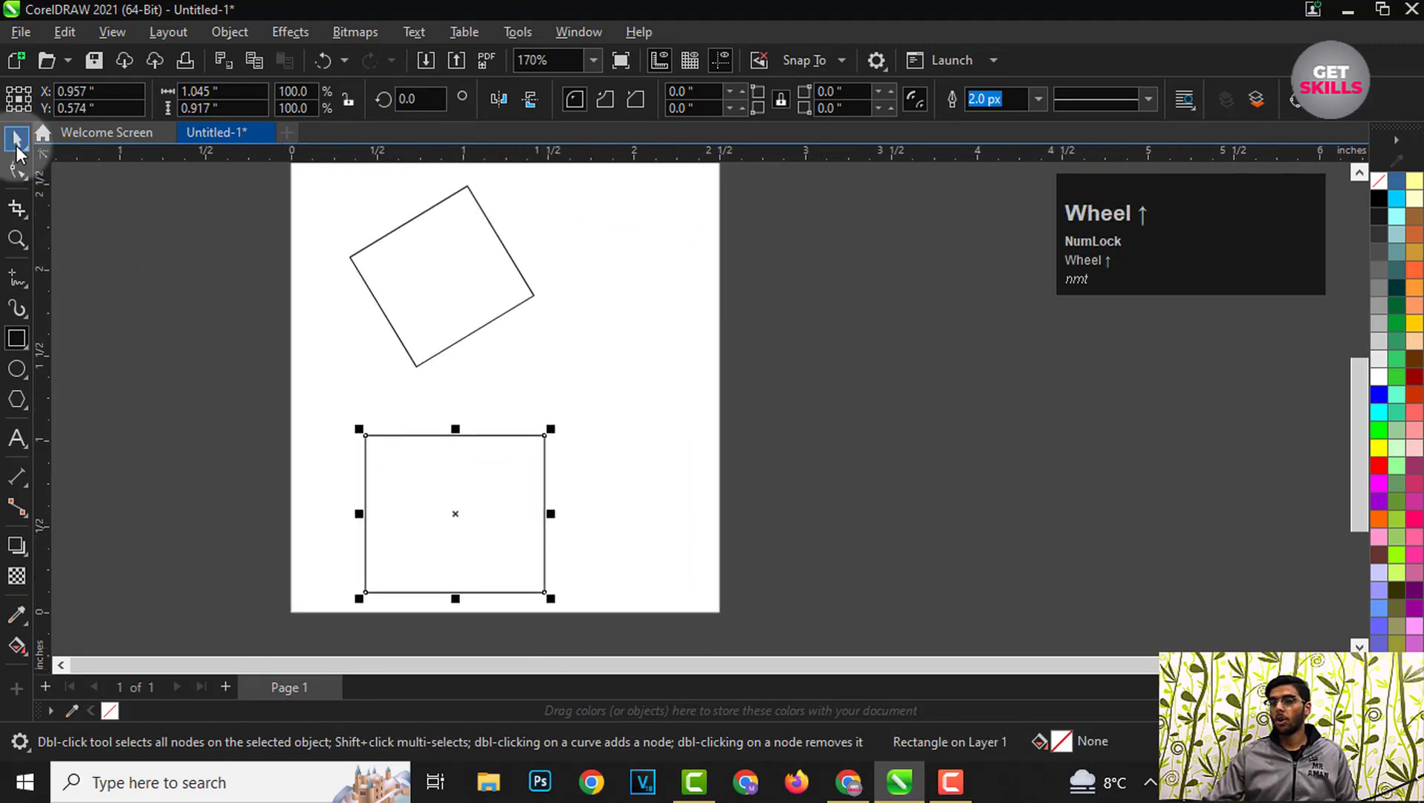
{"action": "left_click", "coordinate": [416, 99]}
{"action": "type", "text": "301"}
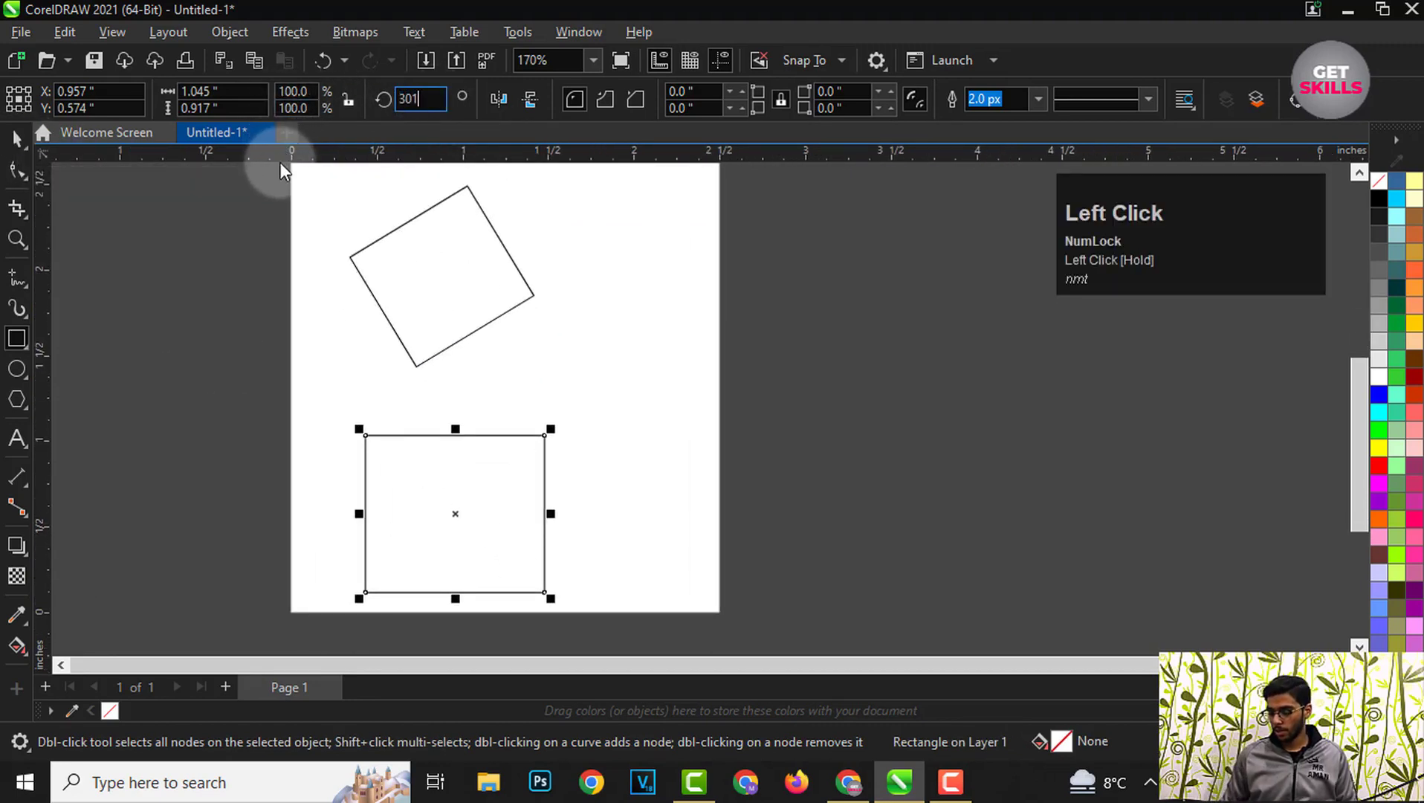
{"action": "key", "text": "Return"}
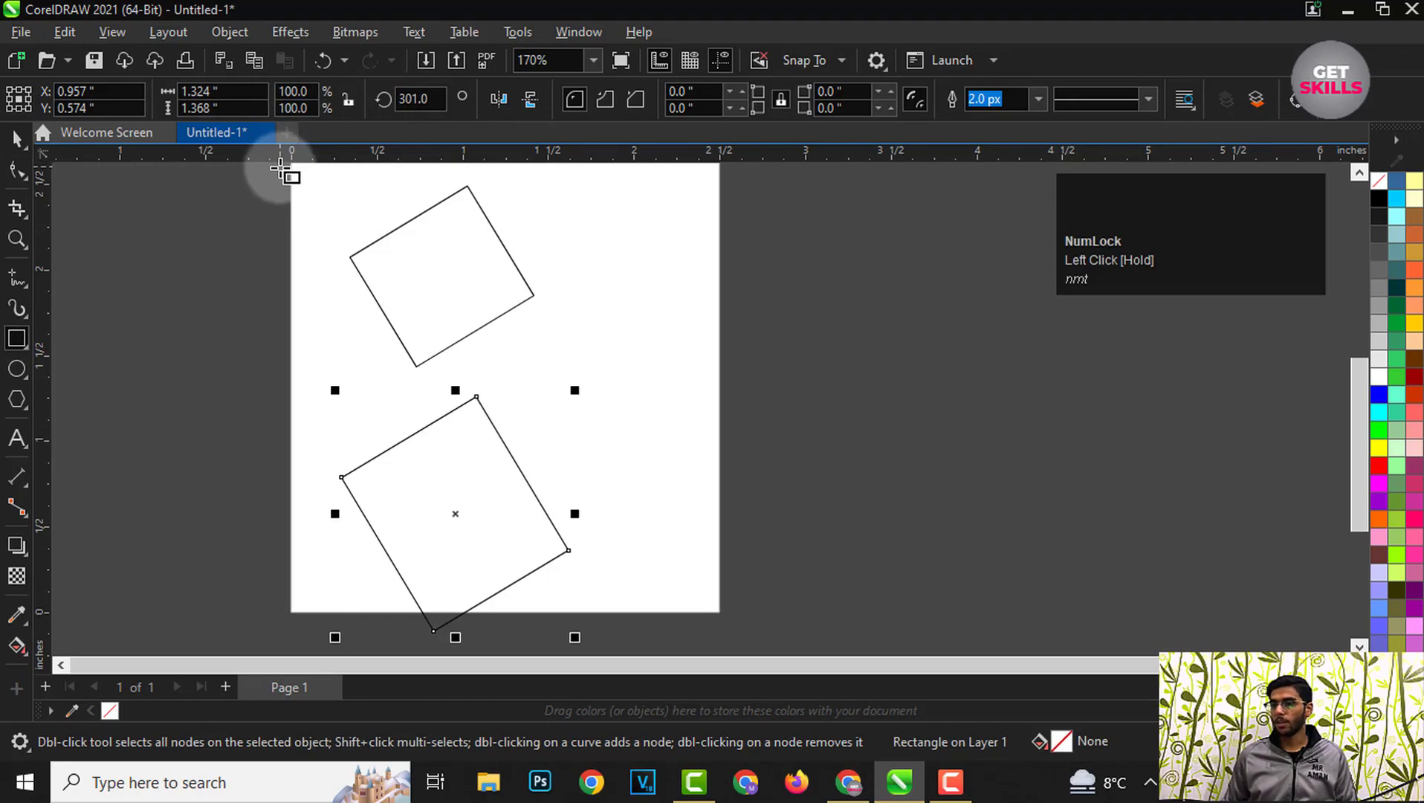
Step: Draw another tilted rectangle spanning about 0.9 × 1.03 inches beside the page's left edge with the 3-Point Rectangle tool
{"action": "scroll", "coordinate": [468, 401], "scroll_direction": "up", "scroll_amount": 2}
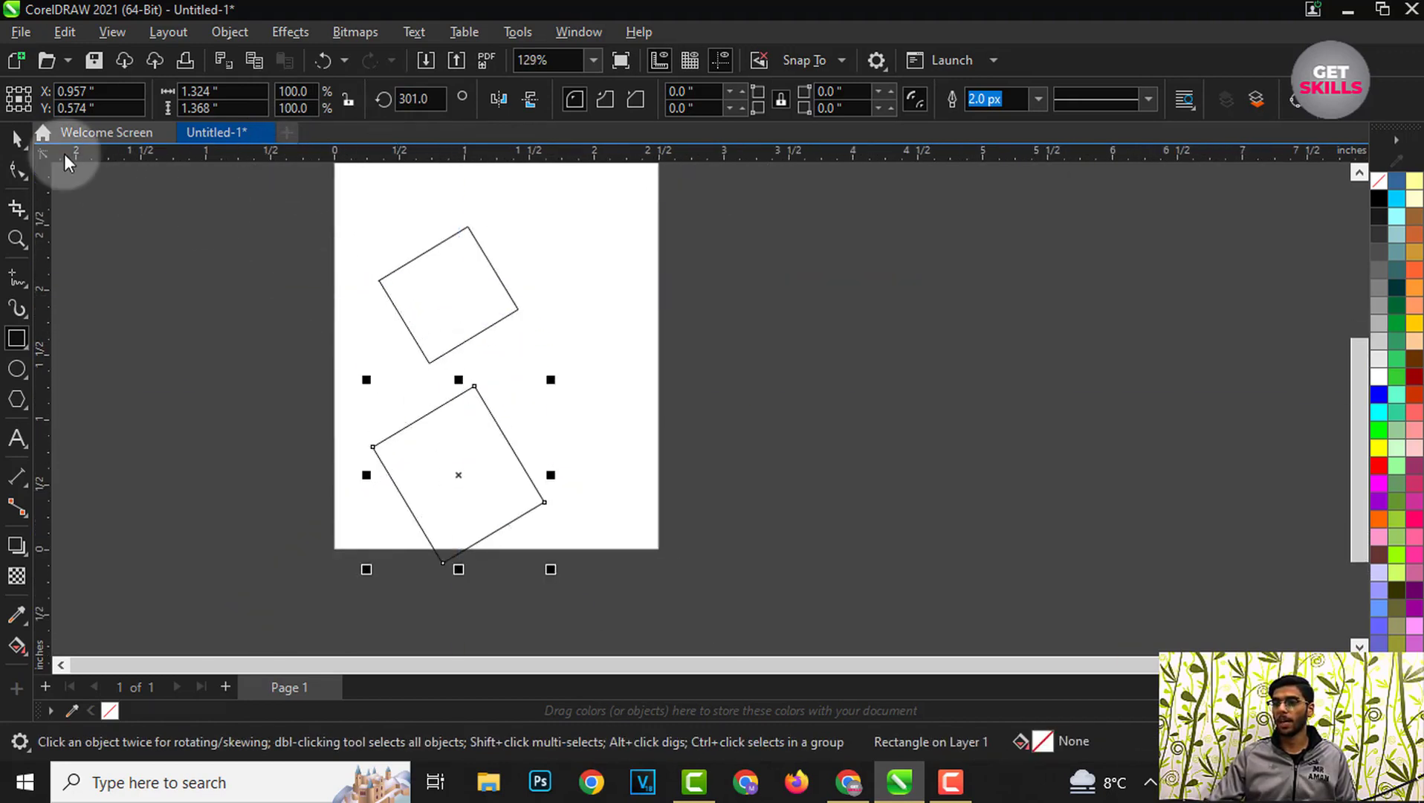
{"action": "left_click", "coordinate": [17, 344]}
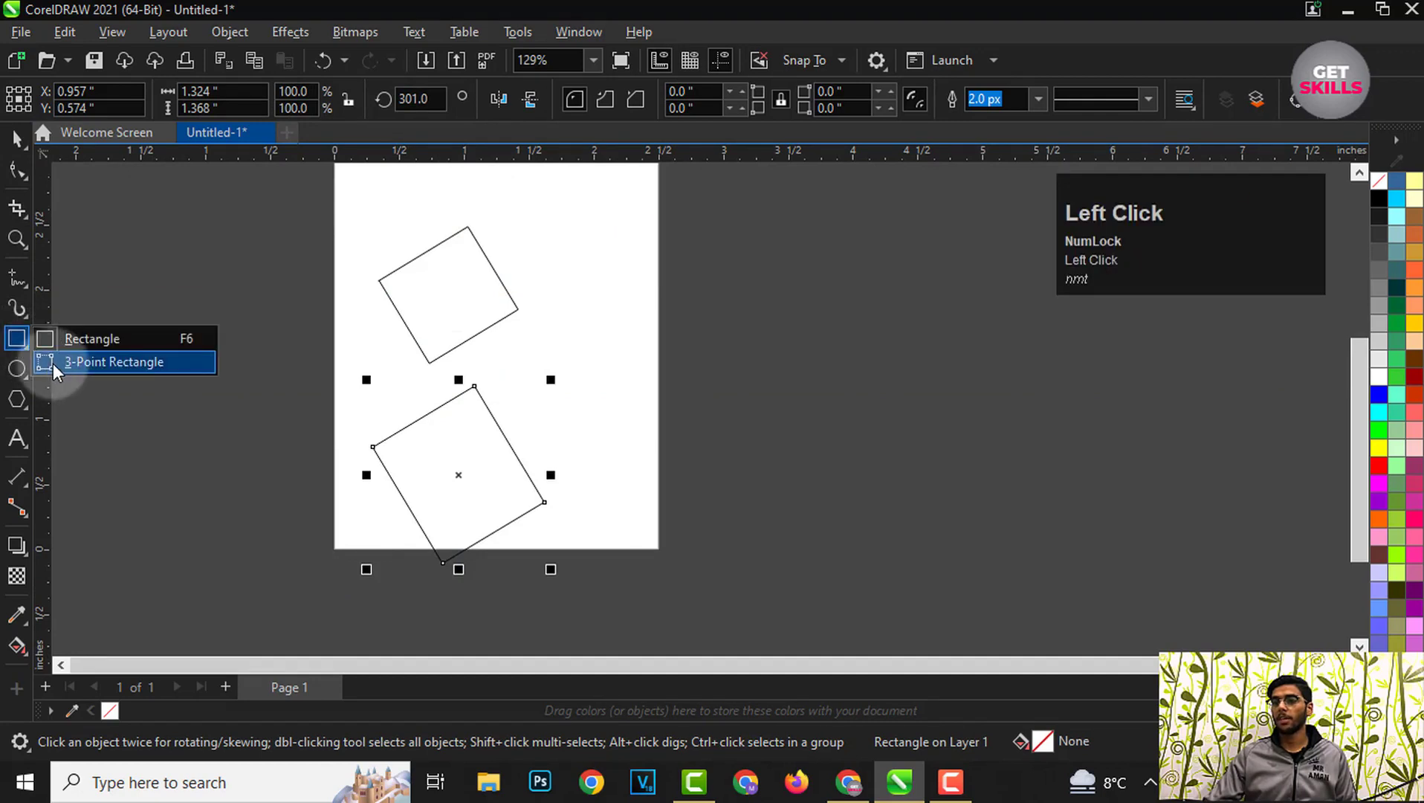
{"action": "left_click", "coordinate": [81, 360]}
{"action": "left_click_drag", "start_coordinate": [202, 292], "coordinate": [249, 391]}
{"action": "left_click", "coordinate": [316, 360]}
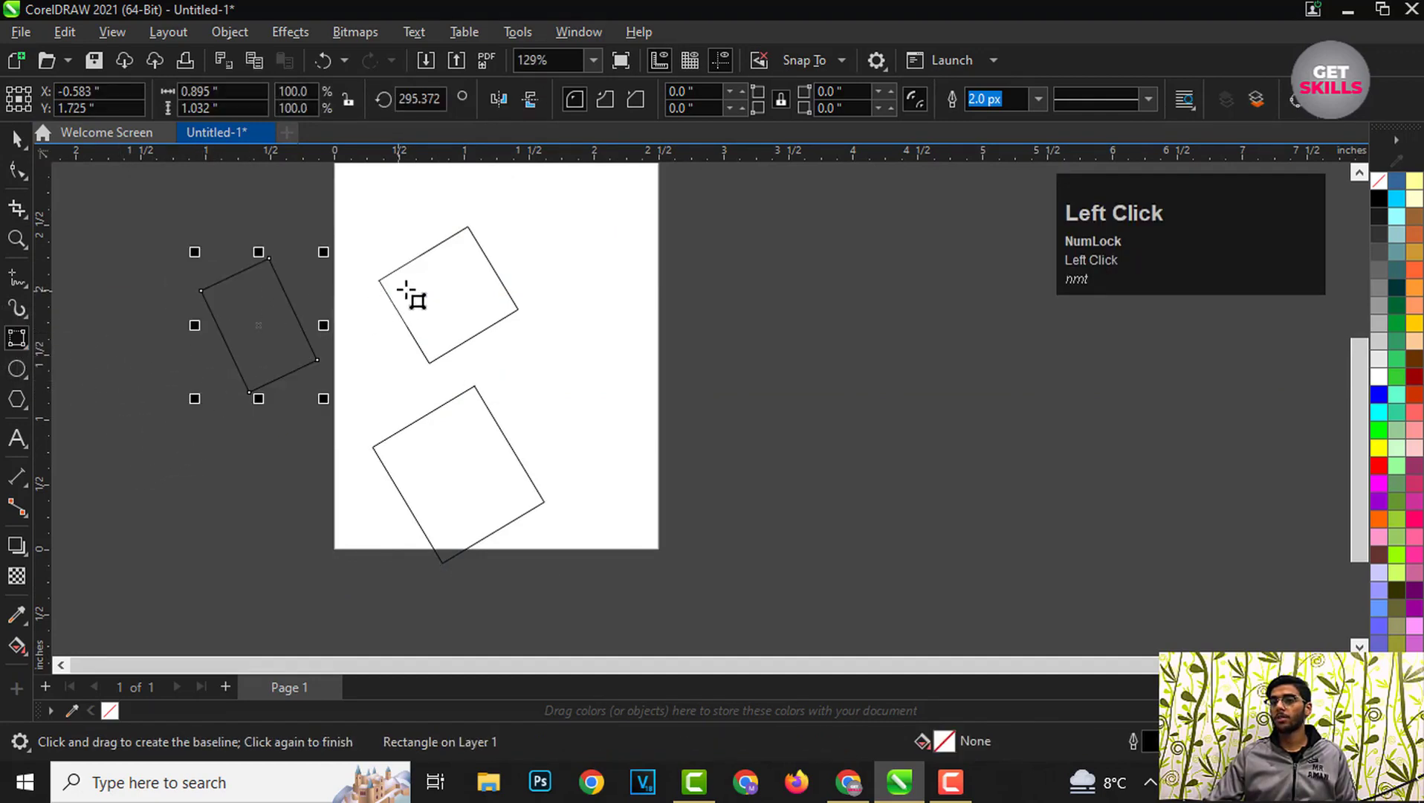
Step: Draw a tilted rectangle spanning about 1.07 × 1.12 inches across the page's right edge with the 3-Point Rectangle tool
{"action": "left_click_drag", "start_coordinate": [557, 306], "coordinate": [681, 440]}
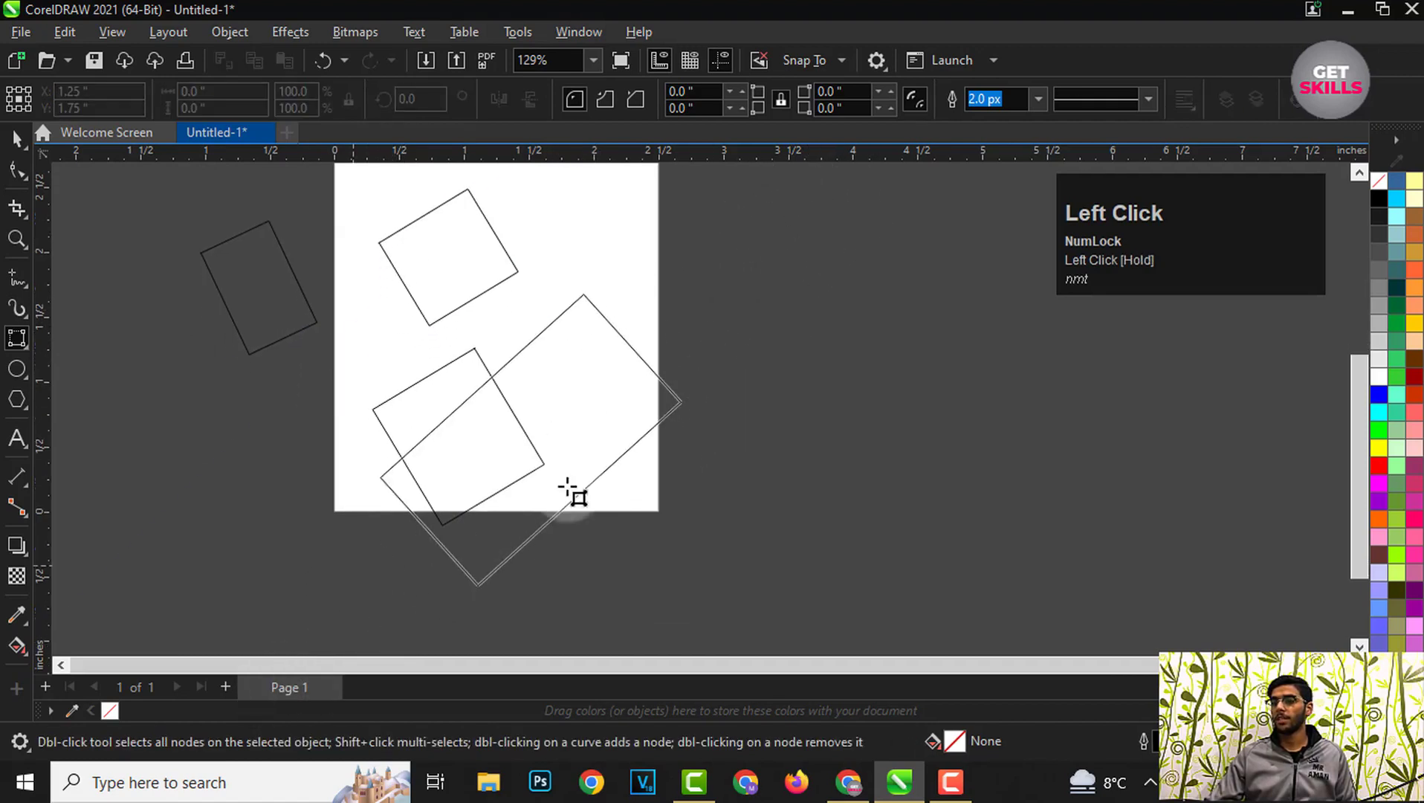
{"action": "left_click", "coordinate": [567, 359]}
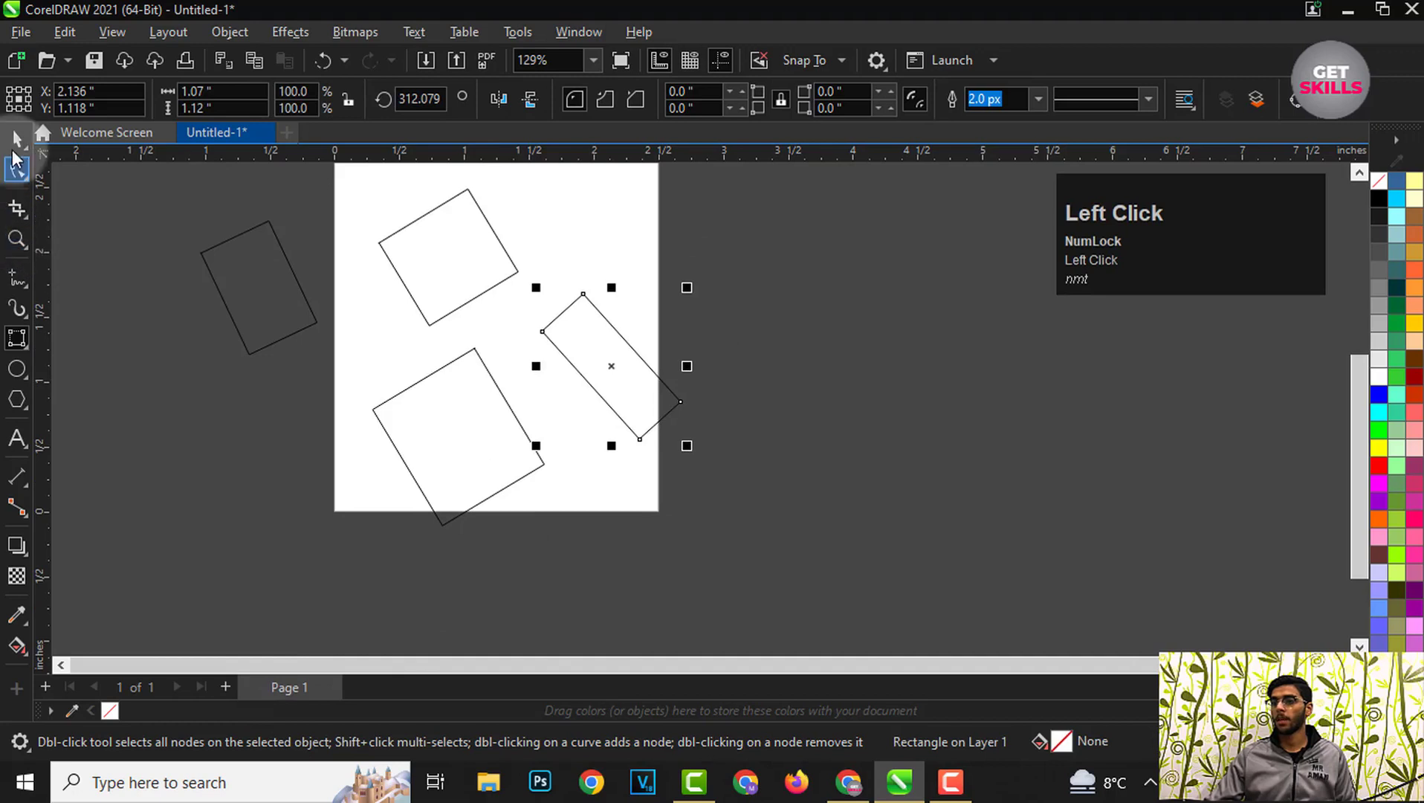
Step: Select all four tilted rectangles together and delete them
{"action": "left_click", "coordinate": [16, 139]}
{"action": "scroll", "coordinate": [127, 280], "scroll_direction": "down", "scroll_amount": 2}
{"action": "left_click_drag", "start_coordinate": [184, 207], "coordinate": [620, 534]}
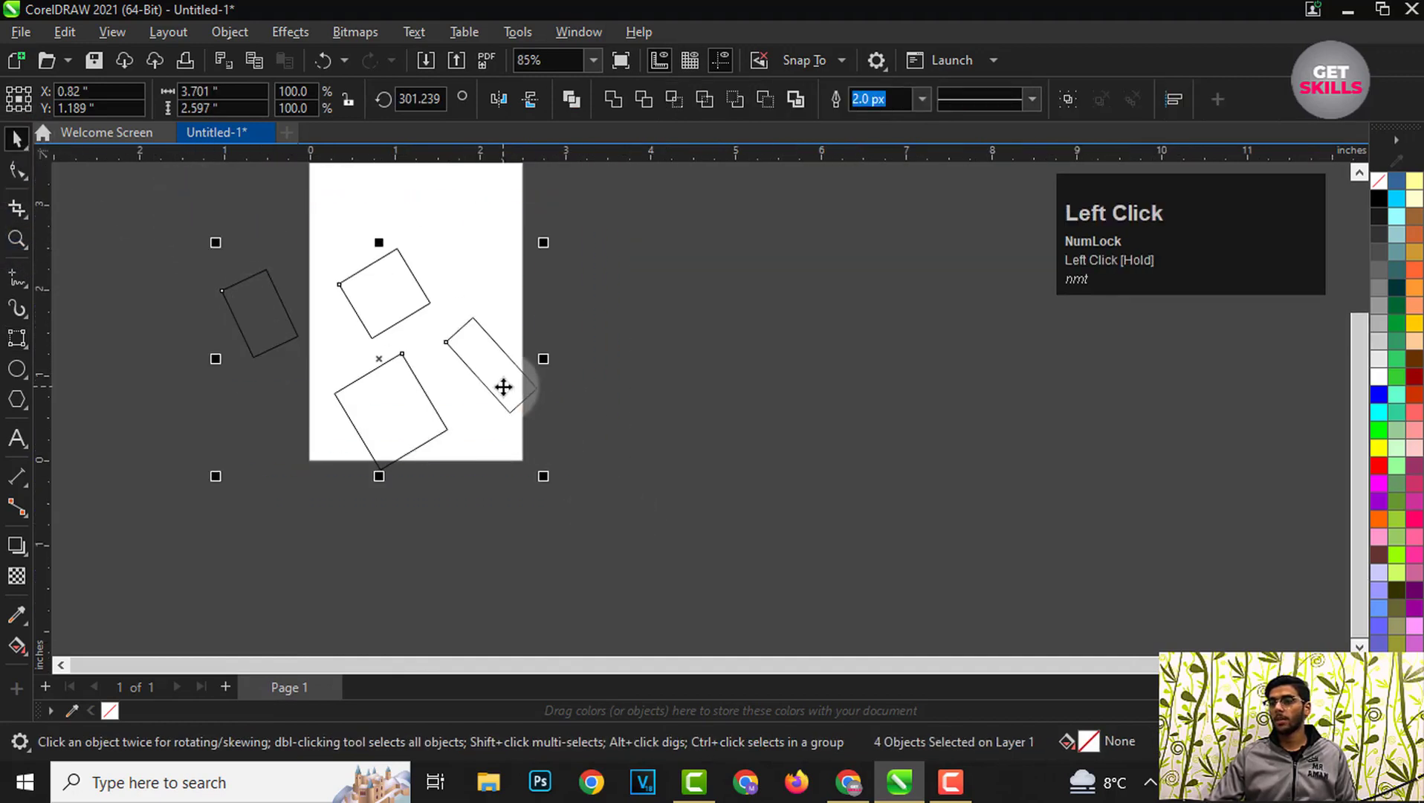
{"action": "key", "text": "Delete"}
Step: Draw an upright rectangle about 1.48 × 1.07 inches on the page with the regular Rectangle tool
{"action": "scroll", "coordinate": [284, 253], "scroll_direction": "up", "scroll_amount": 3}
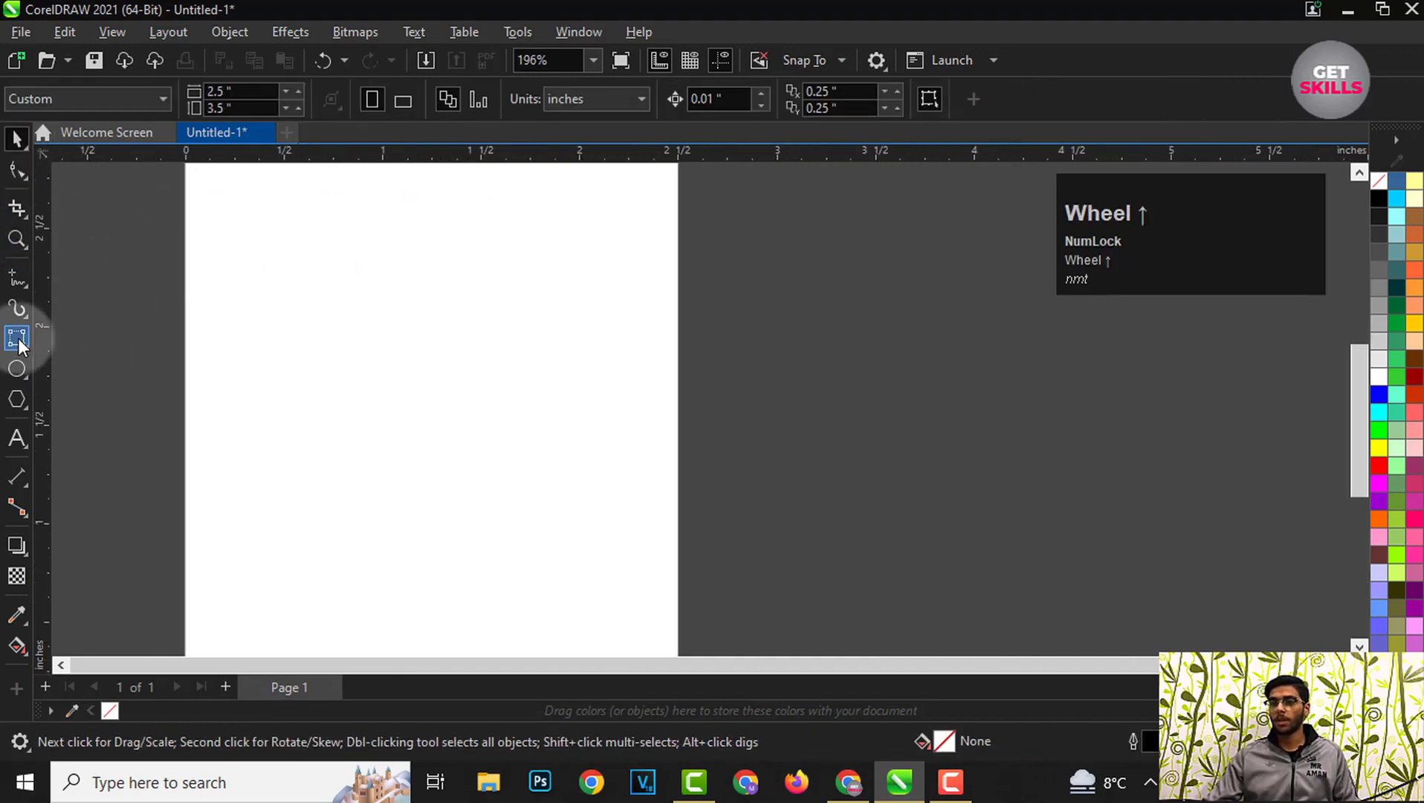
{"action": "left_click", "coordinate": [18, 343]}
{"action": "left_click", "coordinate": [85, 360]}
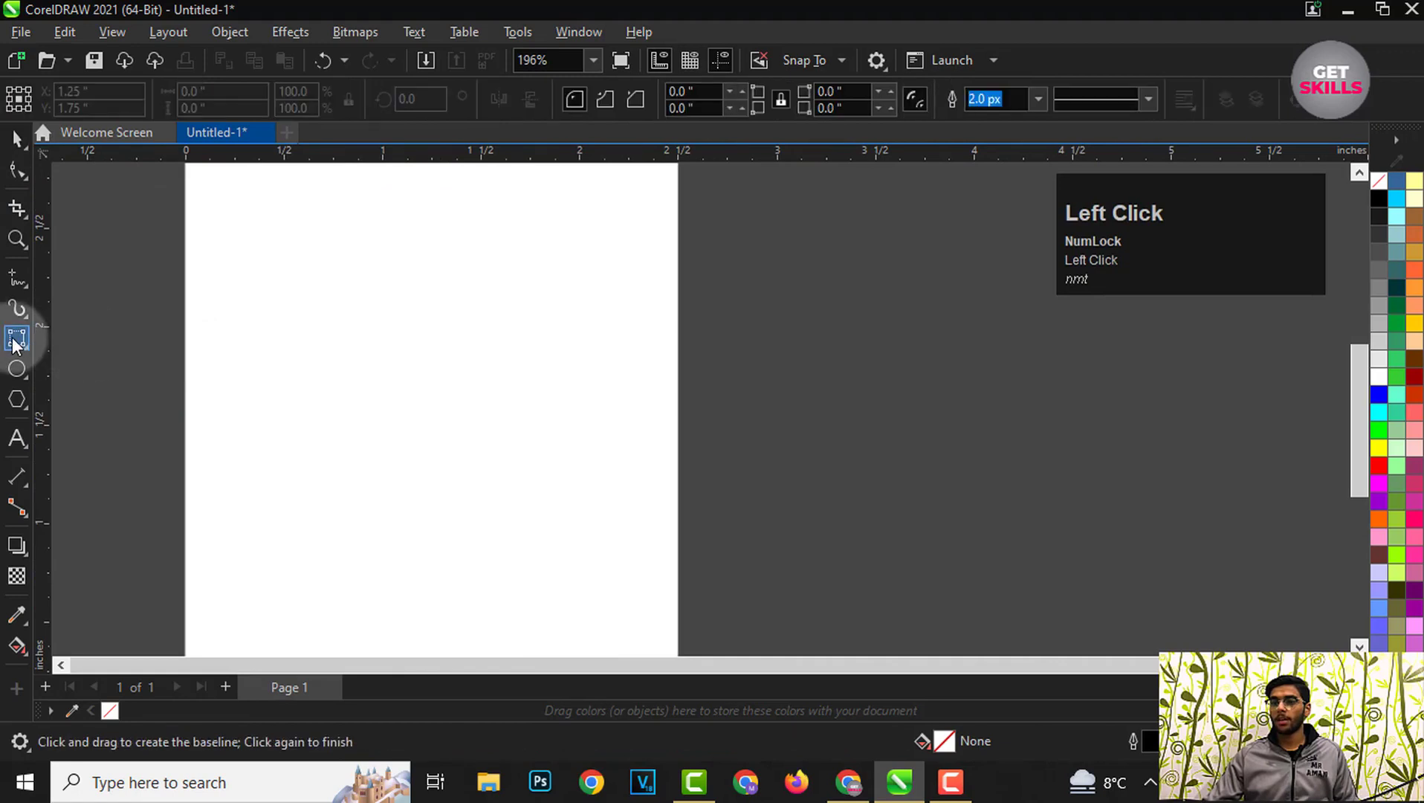
{"action": "left_click", "coordinate": [15, 344]}
{"action": "left_click", "coordinate": [85, 338]}
{"action": "left_click_drag", "start_coordinate": [287, 272], "coordinate": [579, 485]}
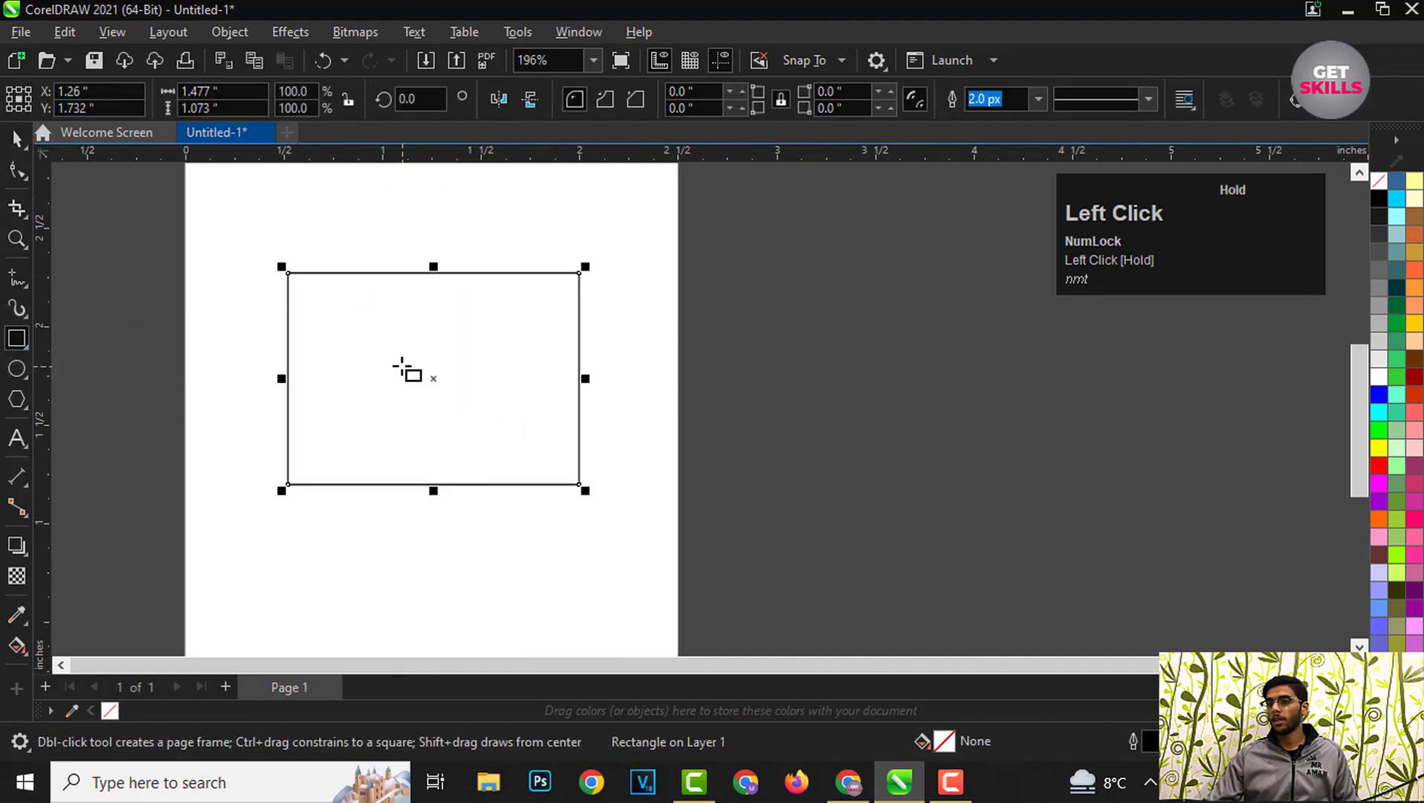
{"action": "scroll", "coordinate": [401, 369], "scroll_direction": "up", "scroll_amount": 1}
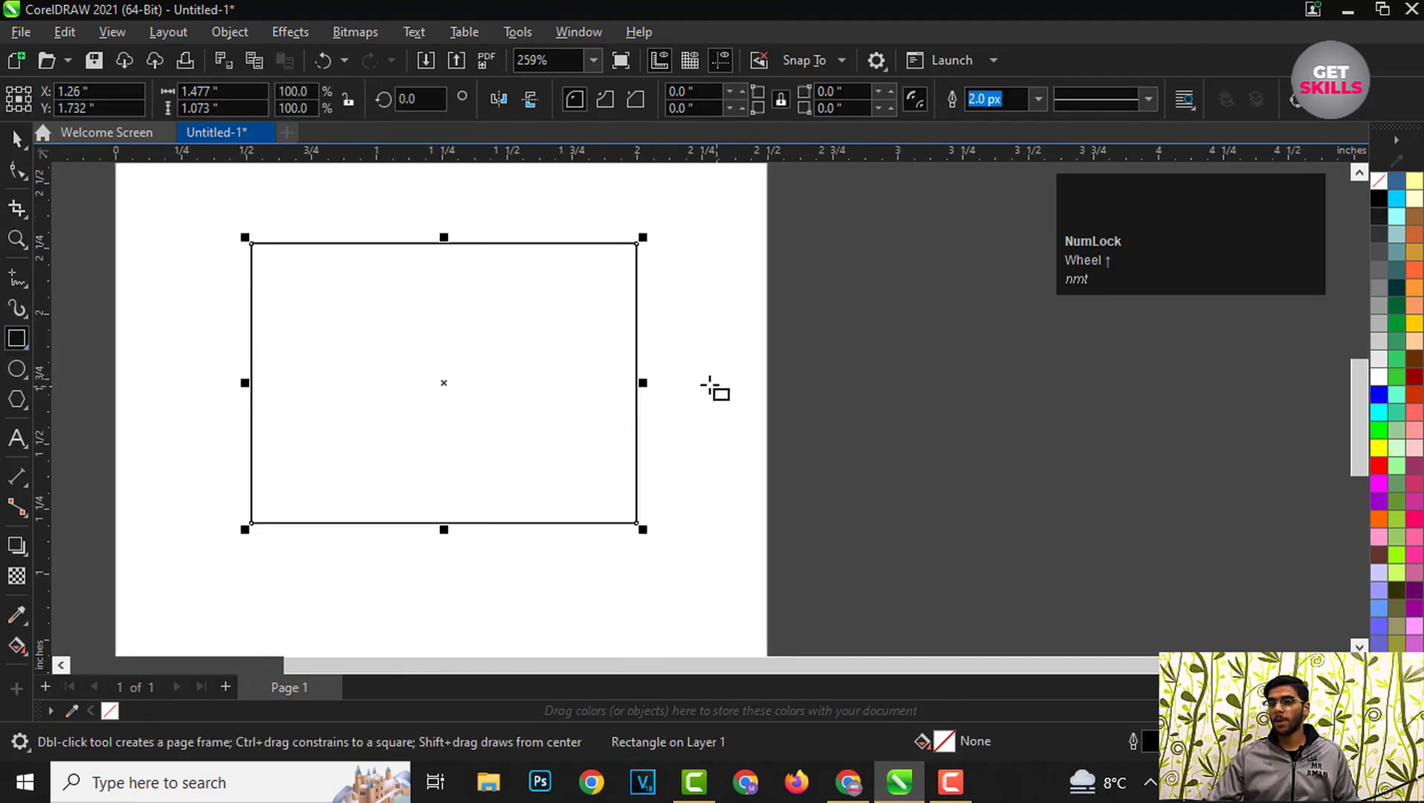
Step: Try widening the rectangle to about 2.46 inches by stretching each side separately, and undo both stretches
{"action": "left_click_drag", "start_coordinate": [644, 384], "coordinate": [765, 385]}
{"action": "left_click_drag", "start_coordinate": [246, 384], "coordinate": [120, 384]}
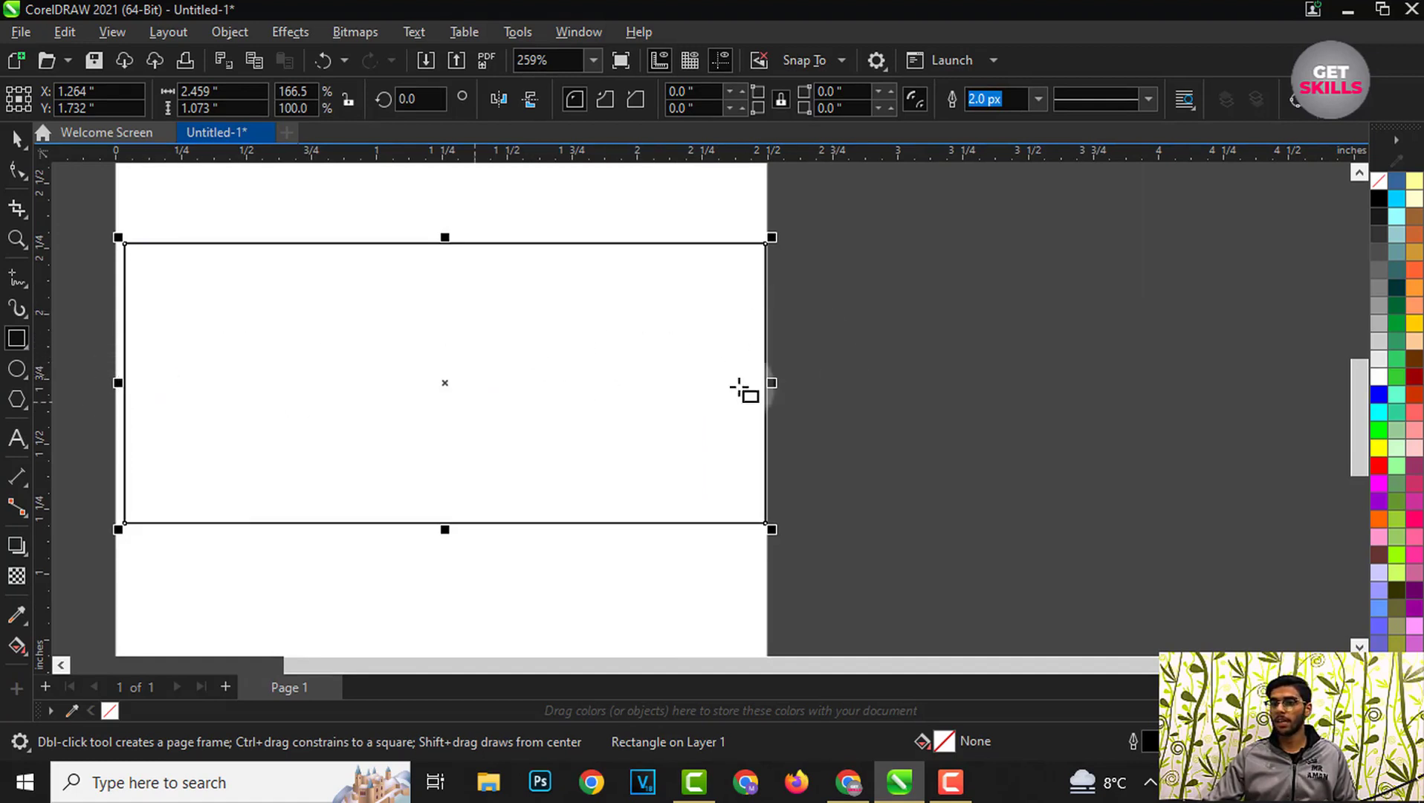
{"action": "key", "text": "ctrl+z"}
{"action": "key", "text": "ctrl+z"}
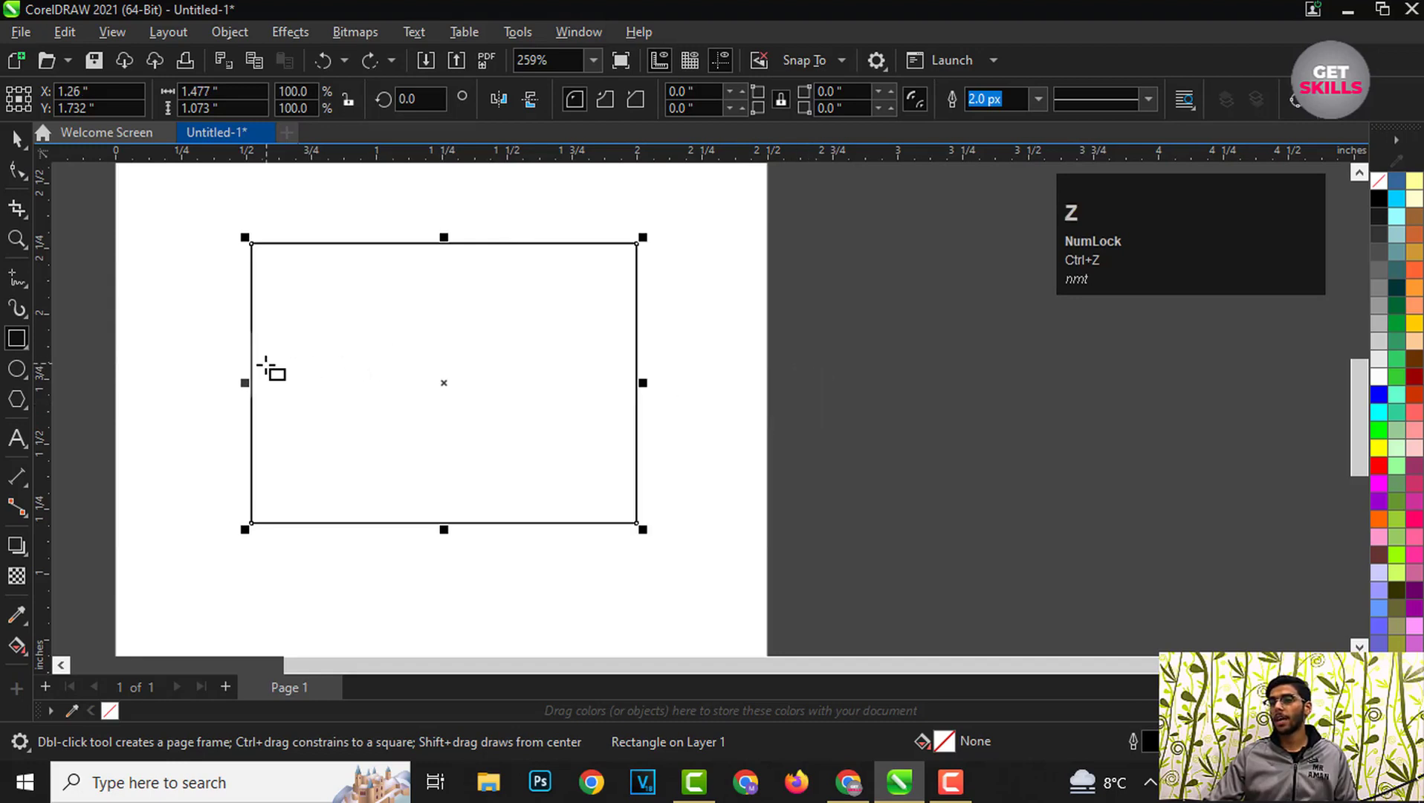
Step: Enlarge the rectangle symmetrically about its centre to about 2.19 × 1.48 inches
{"action": "left_click", "coordinate": [17, 138]}
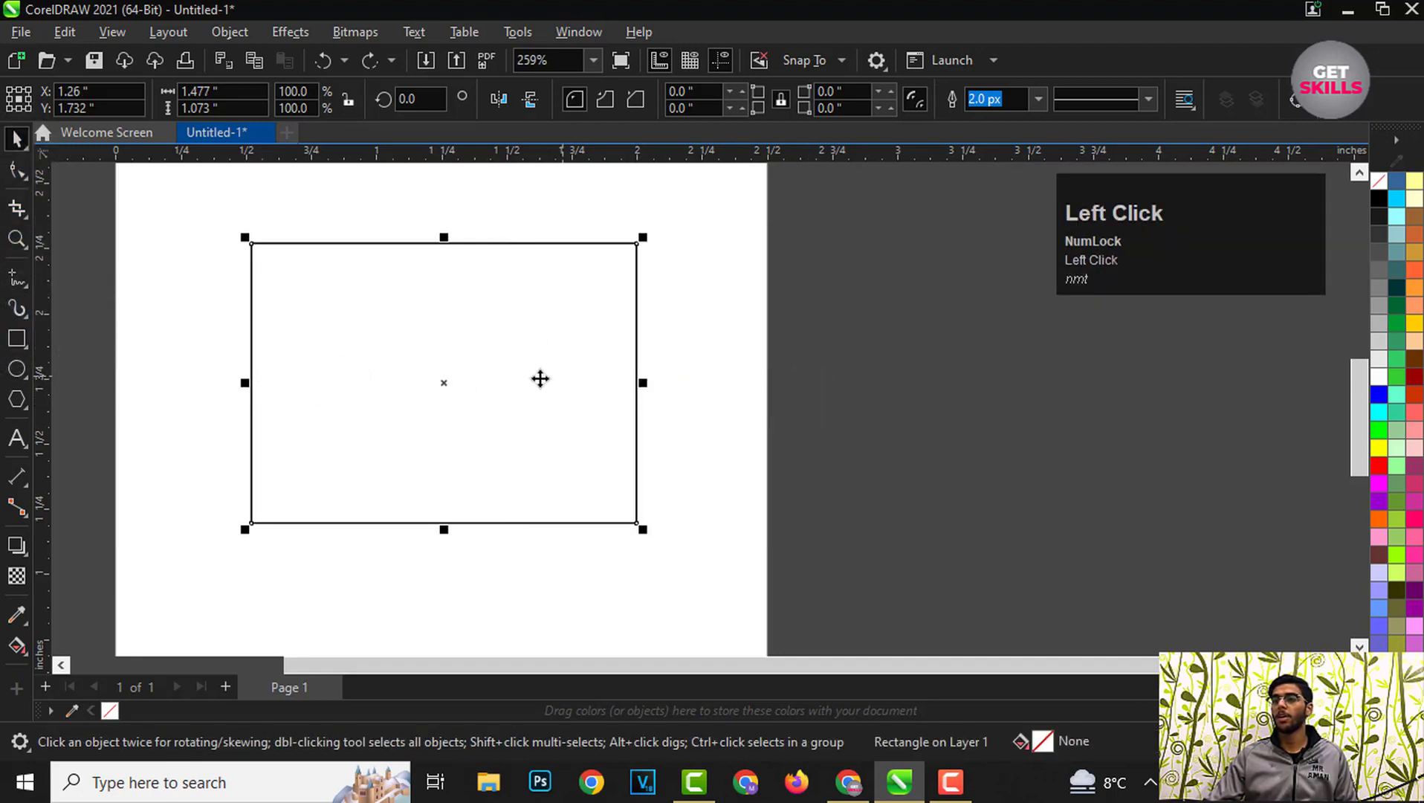
{"action": "key", "text": "shift"}
{"action": "left_click_drag", "start_coordinate": [644, 384], "coordinate": [738, 406]}
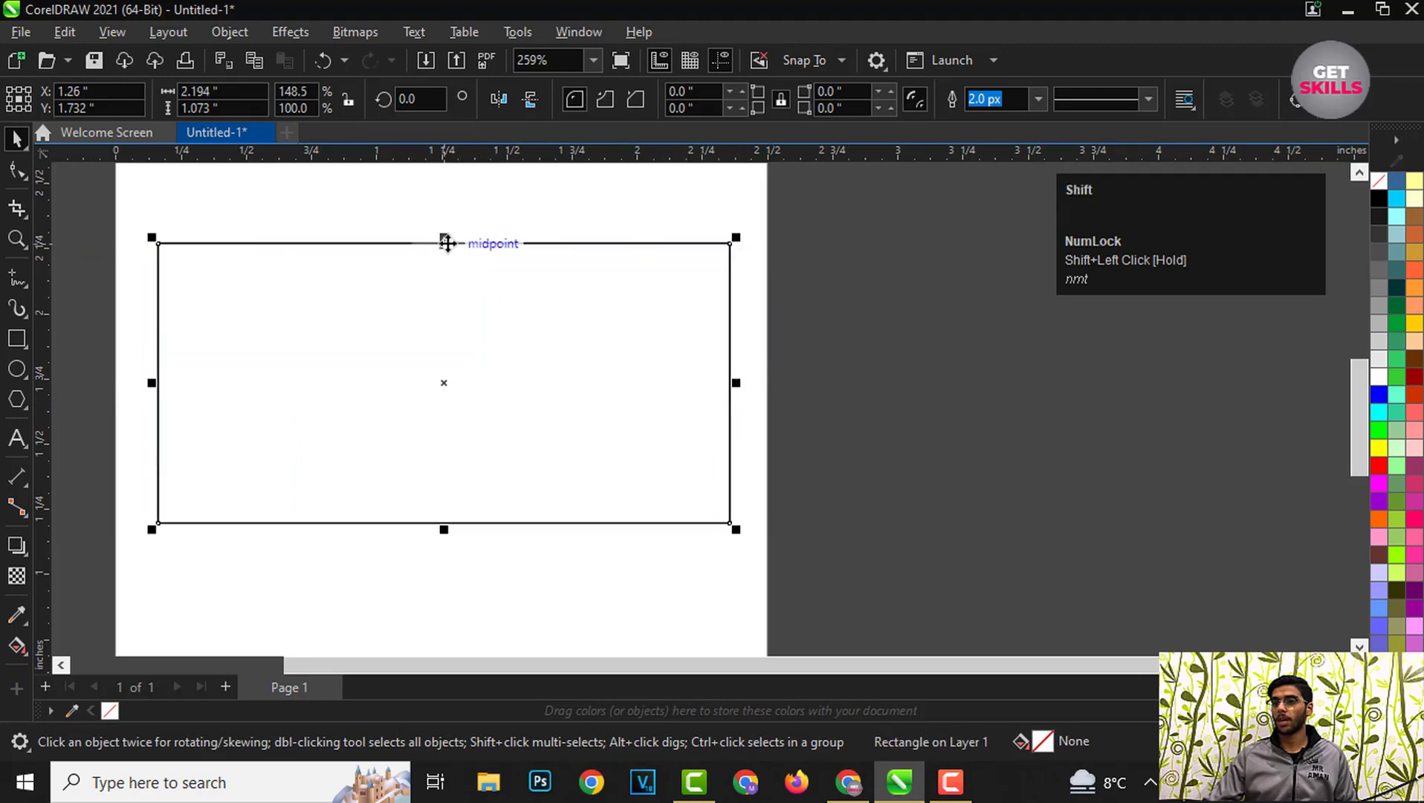
{"action": "left_click_drag", "start_coordinate": [443, 239], "coordinate": [517, 274]}
Step: Delete the enlarged rectangle and leave nothing selected
{"action": "scroll", "coordinate": [455, 329], "scroll_direction": "up", "scroll_amount": 2}
{"action": "scroll", "coordinate": [464, 312], "scroll_direction": "up", "scroll_amount": 1}
{"action": "key", "text": "Delete"}
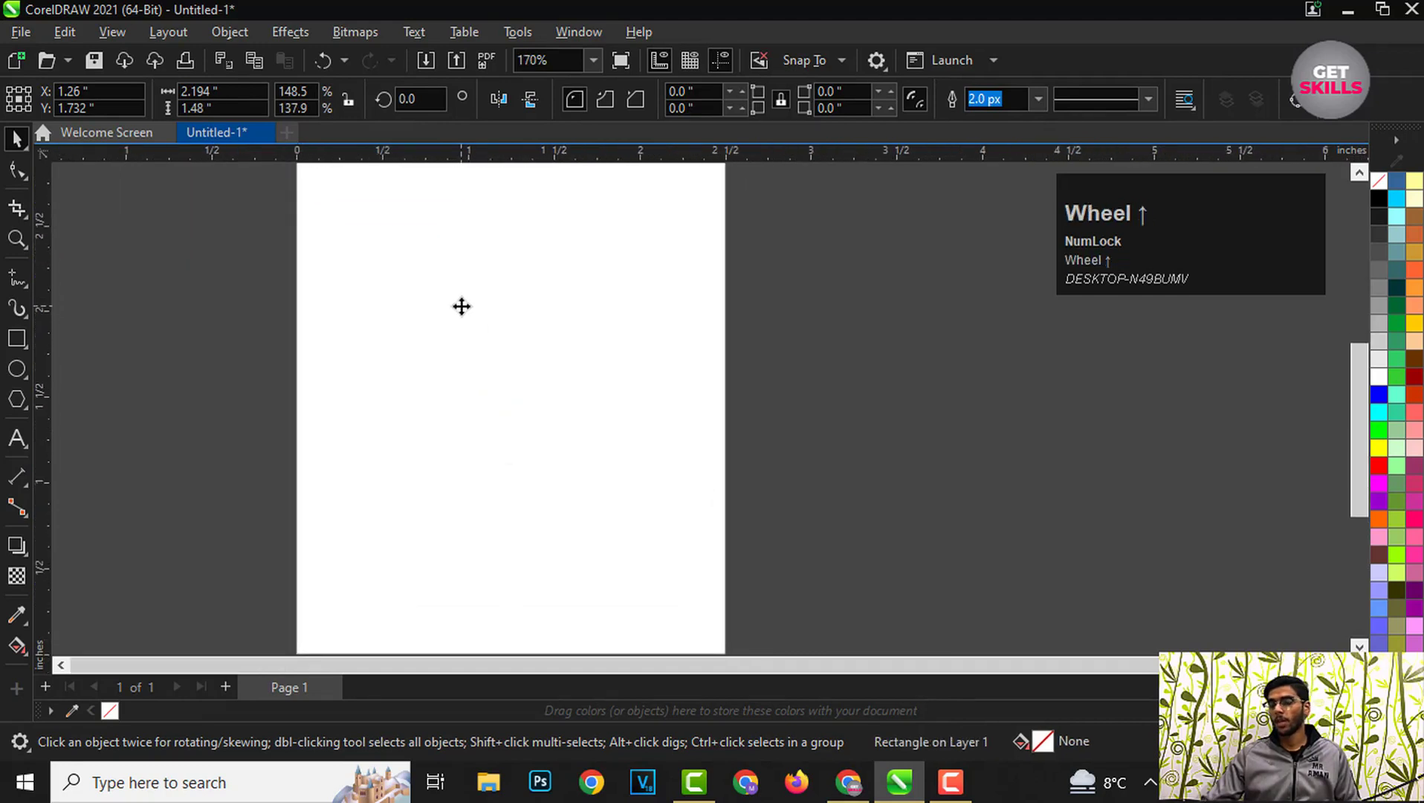
{"action": "scroll", "coordinate": [487, 368], "scroll_direction": "up", "scroll_amount": 2}
{"action": "left_click", "coordinate": [73, 382]}
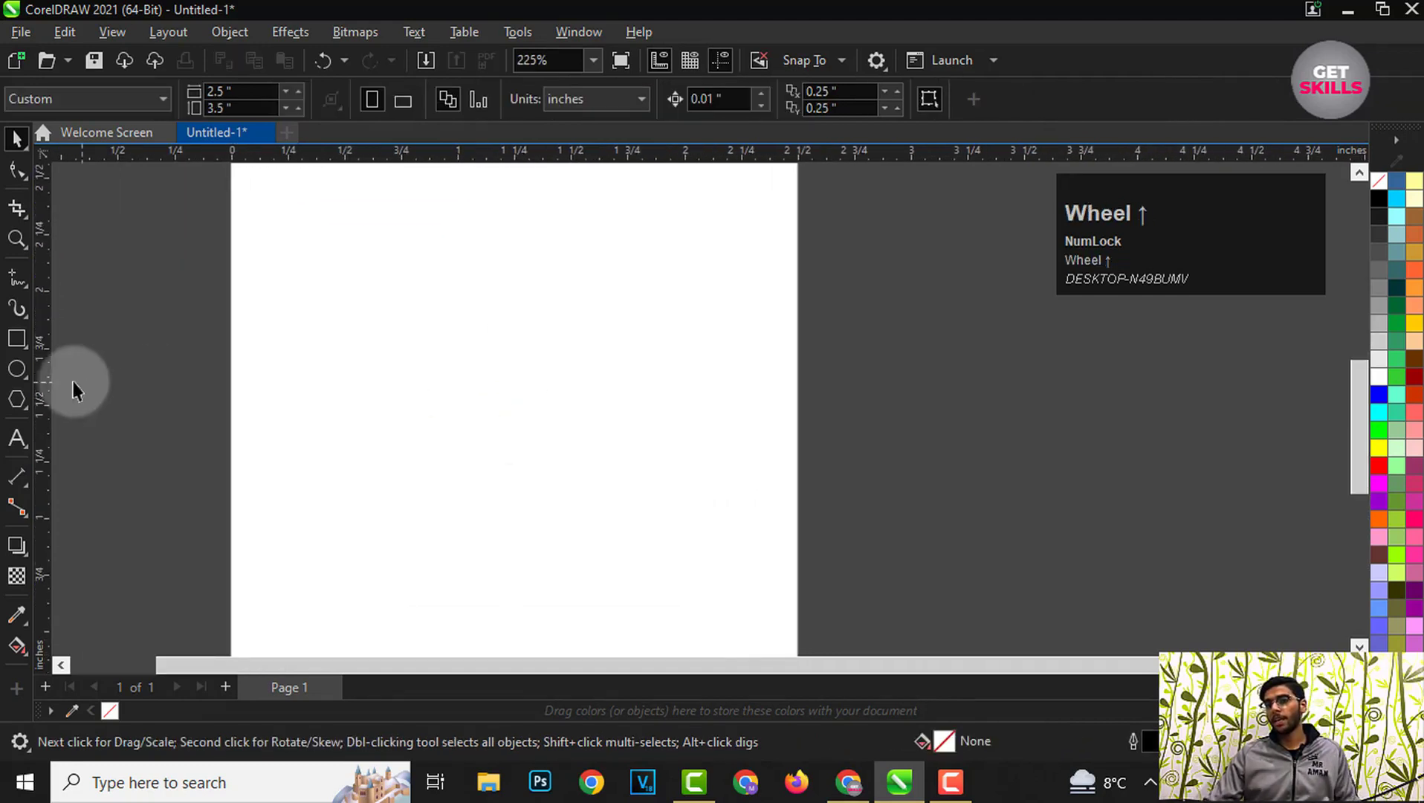
Step: Draw an ellipse about 1.03 × 0.73 inches on the page with the Ellipse tool
{"action": "left_click", "coordinate": [18, 371]}
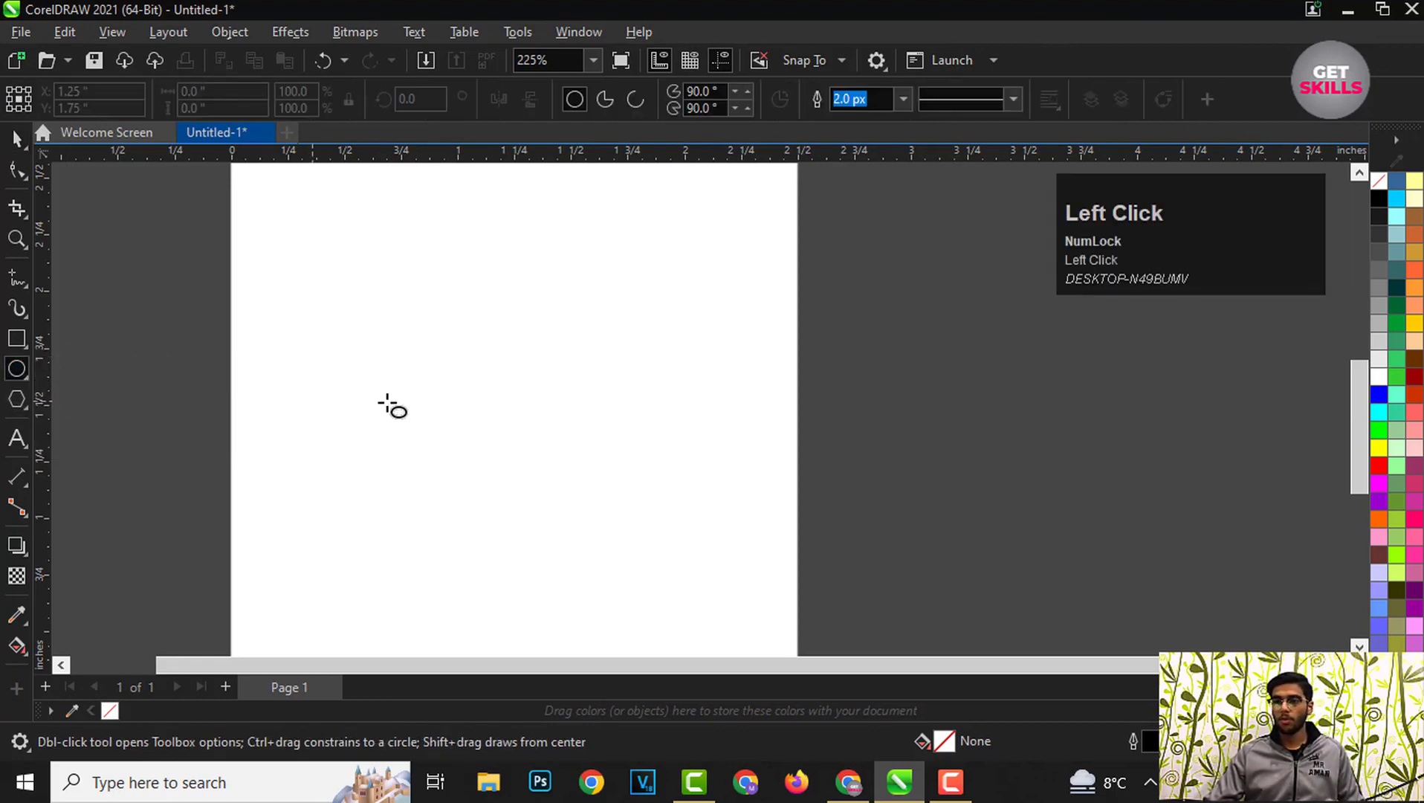
{"action": "scroll", "coordinate": [468, 308], "scroll_direction": "down", "scroll_amount": 1}
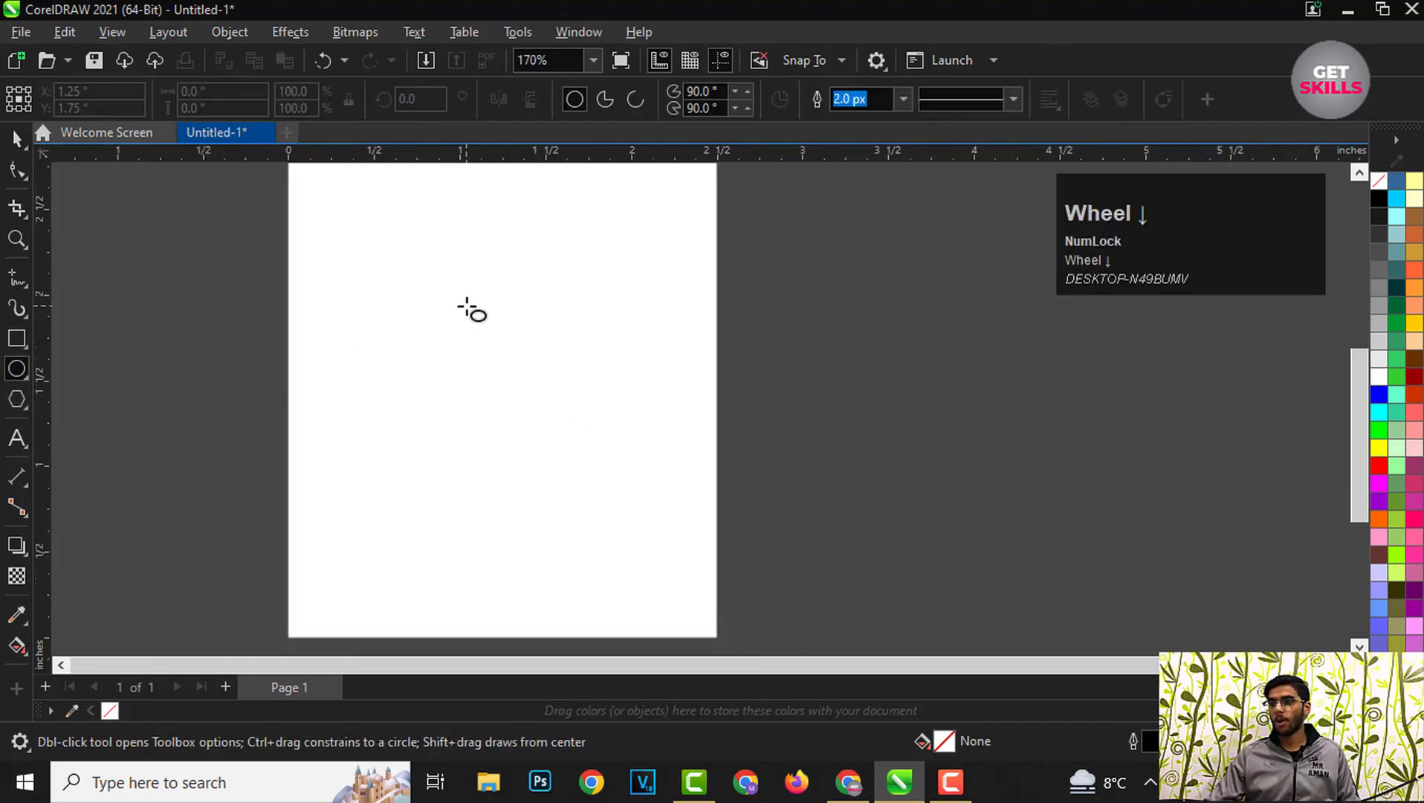
{"action": "scroll", "coordinate": [531, 355], "scroll_direction": "up", "scroll_amount": 2}
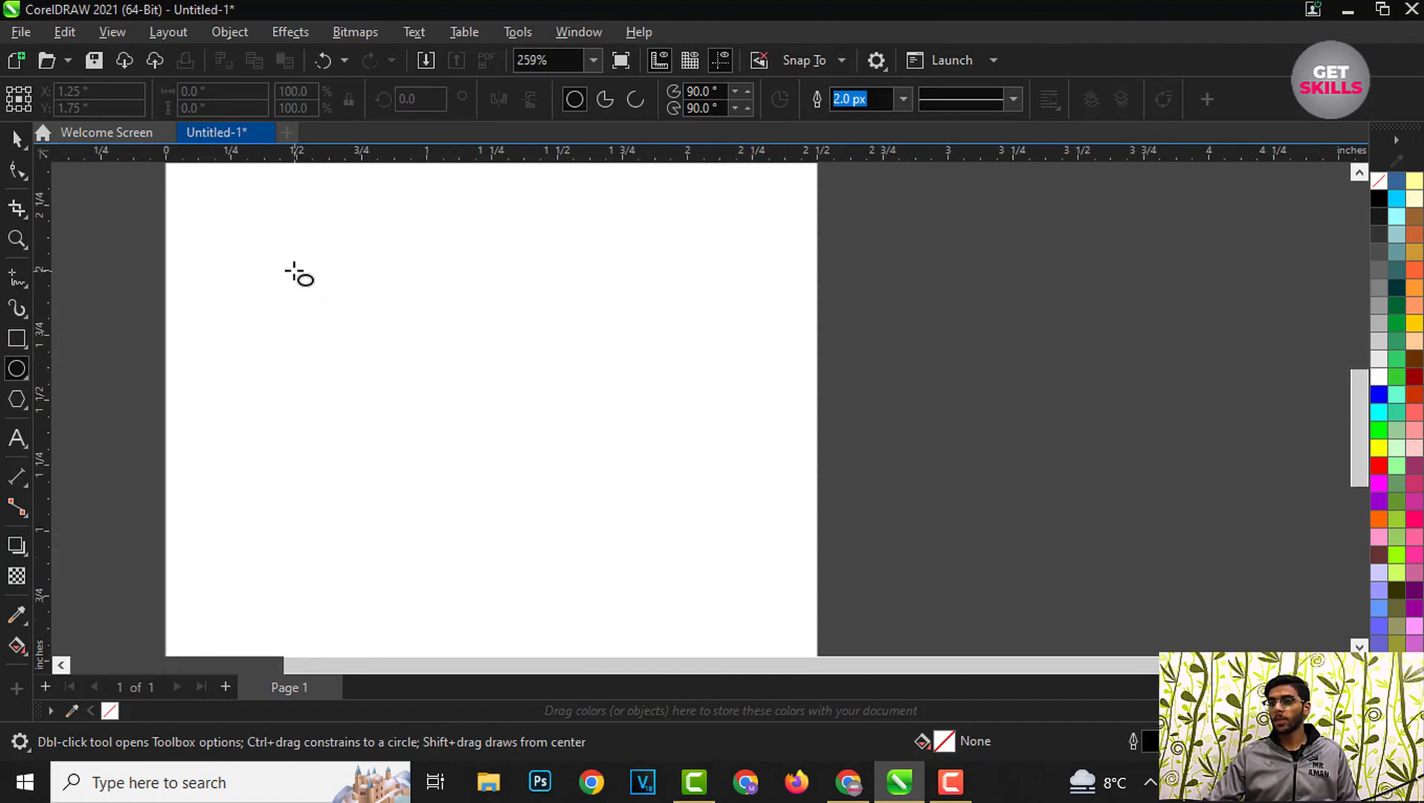
{"action": "left_click_drag", "start_coordinate": [285, 266], "coordinate": [554, 459]}
{"action": "scroll", "coordinate": [436, 336], "scroll_direction": "down", "scroll_amount": 3}
{"action": "scroll", "coordinate": [446, 457], "scroll_direction": "up", "scroll_amount": 1}
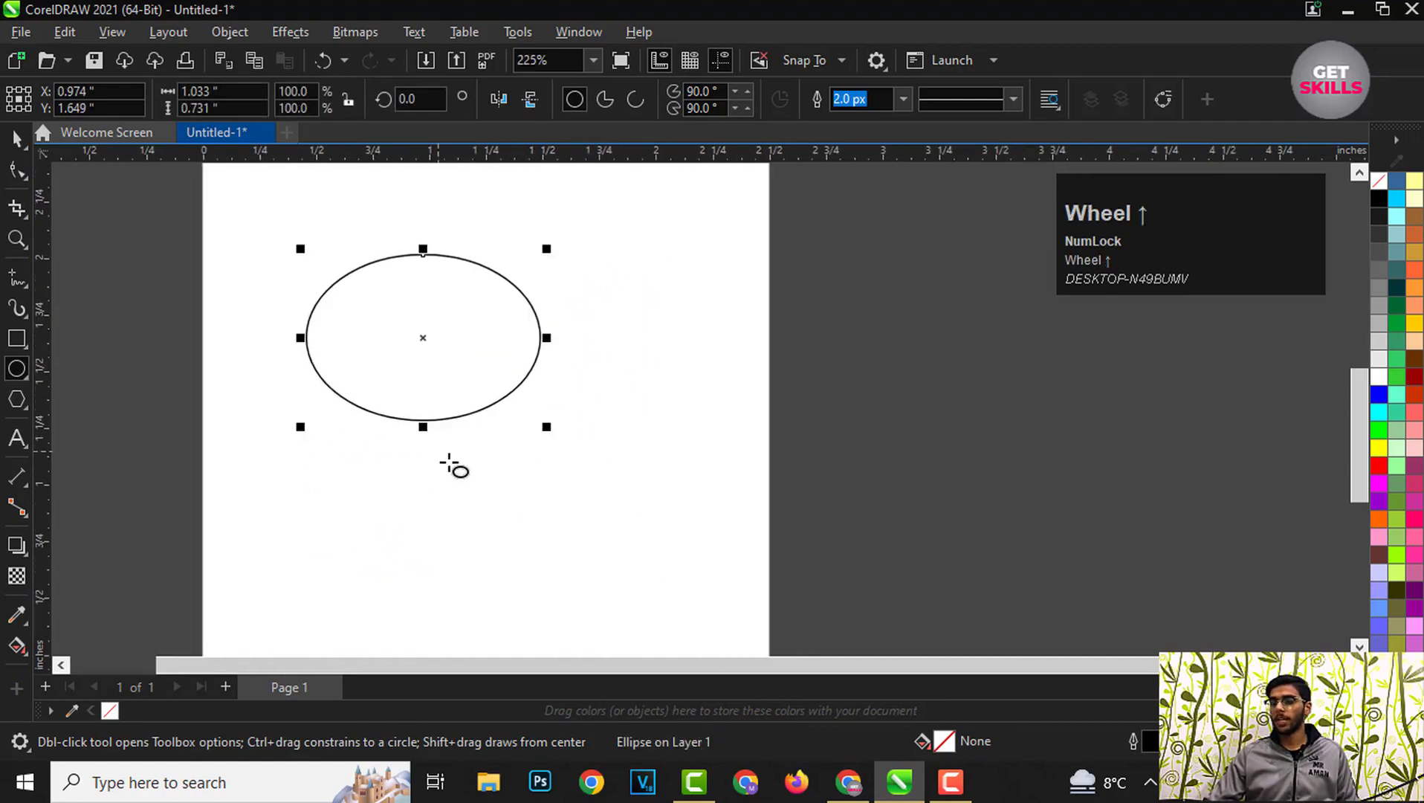
Step: Draw a perfect circle about 0.81 inches in diameter below the ellipse by constraining the Ellipse tool
{"action": "scroll", "coordinate": [403, 296], "scroll_direction": "down", "scroll_amount": 2}
{"action": "scroll", "coordinate": [410, 374], "scroll_direction": "up", "scroll_amount": 1}
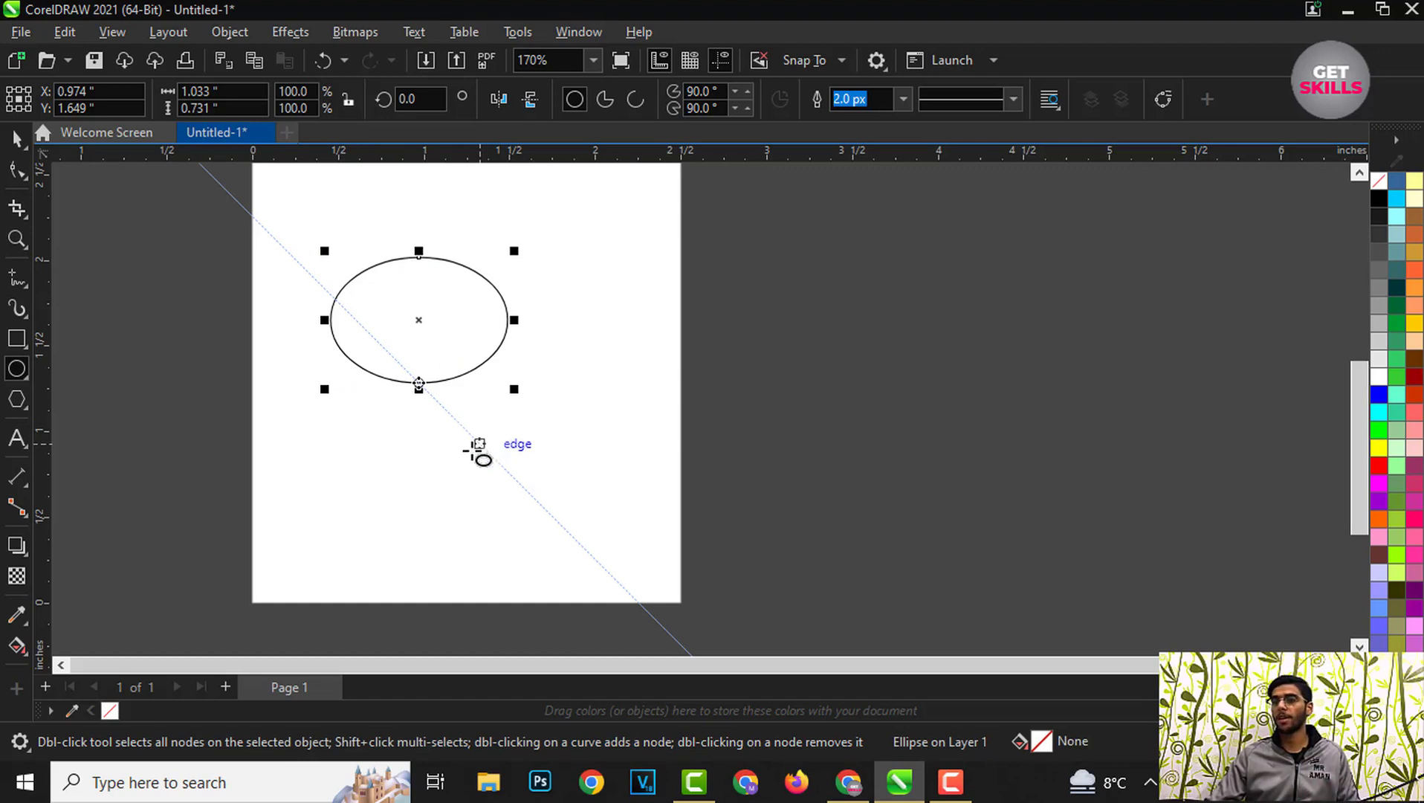
{"action": "scroll", "coordinate": [433, 461], "scroll_direction": "up", "scroll_amount": 1}
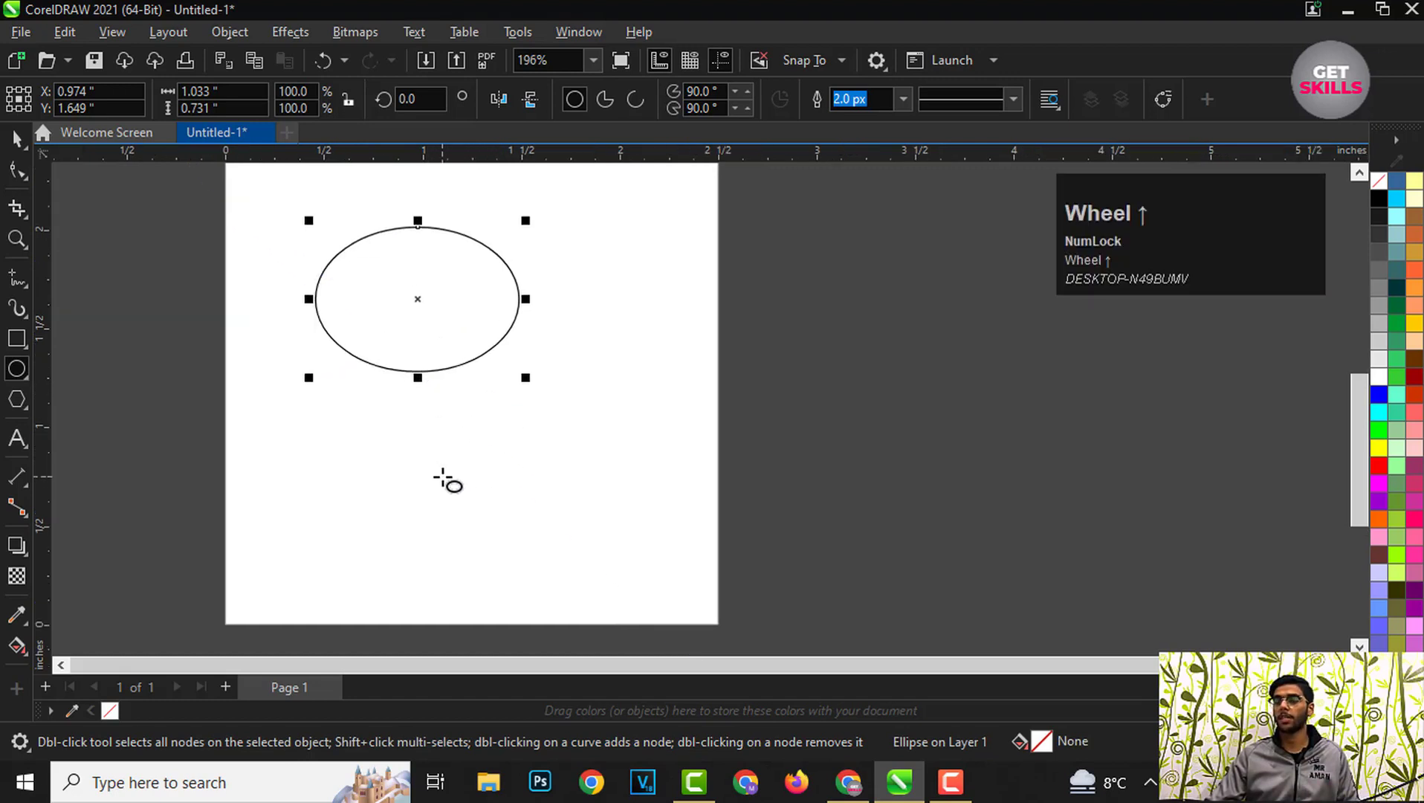
{"action": "key", "text": "ctrl"}
{"action": "left_click", "coordinate": [394, 448], "text": "ctrl"}
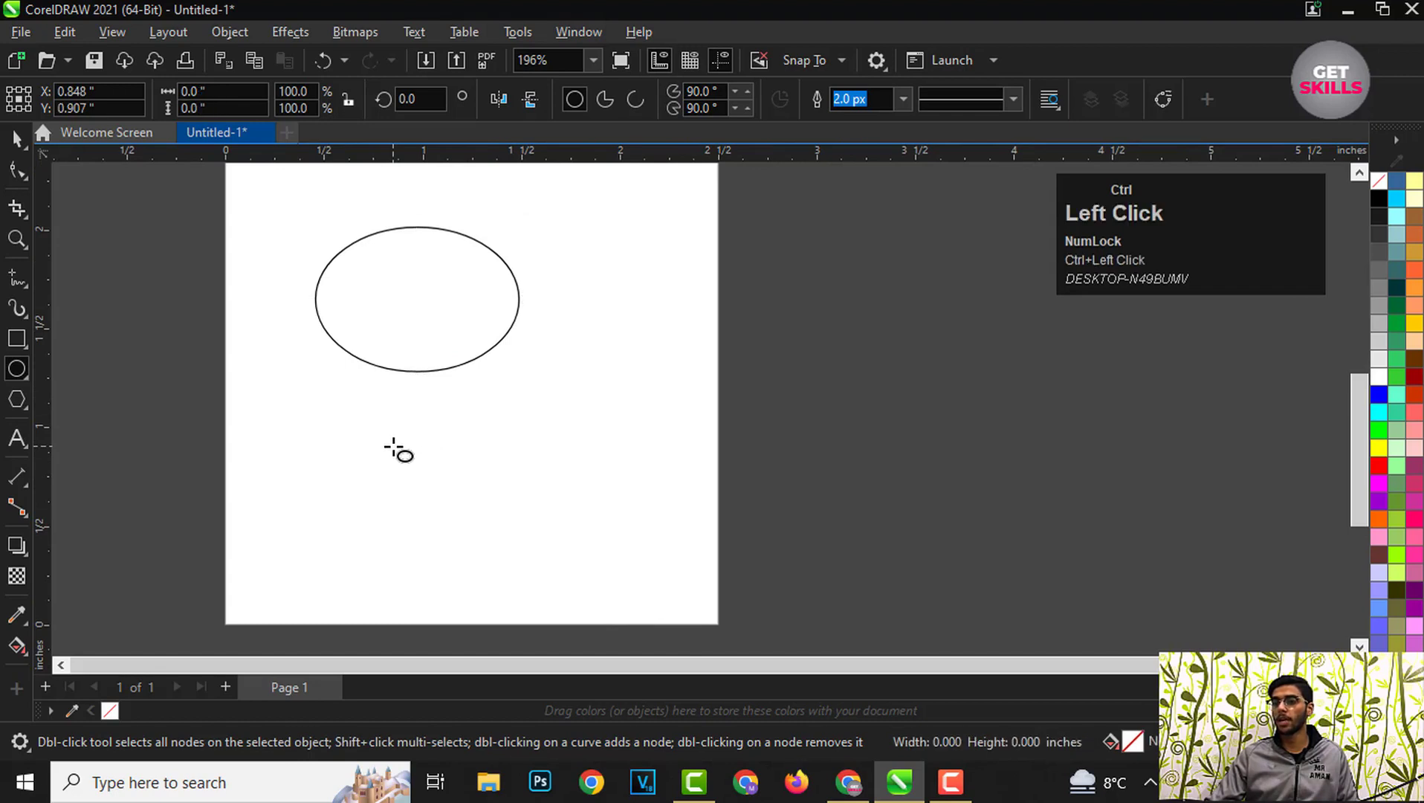
{"action": "left_click_drag", "start_coordinate": [394, 448], "coordinate": [555, 582]}
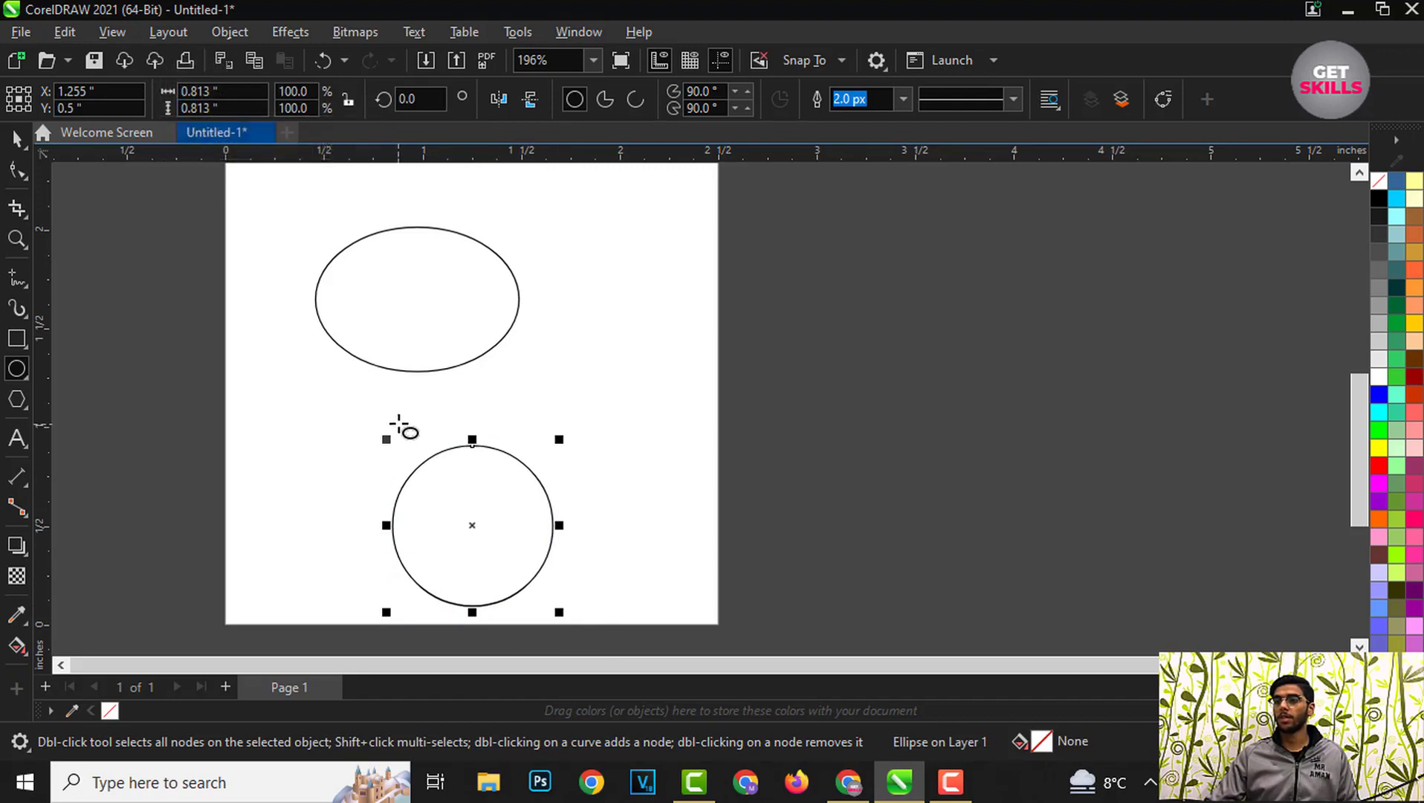
Step: Move the circle up and to the right, centring it at about X 1.52, Y 0.86 inches
{"action": "scroll", "coordinate": [423, 383], "scroll_direction": "down", "scroll_amount": 1}
{"action": "scroll", "coordinate": [479, 510], "scroll_direction": "up", "scroll_amount": 1}
{"action": "left_click", "coordinate": [17, 137]}
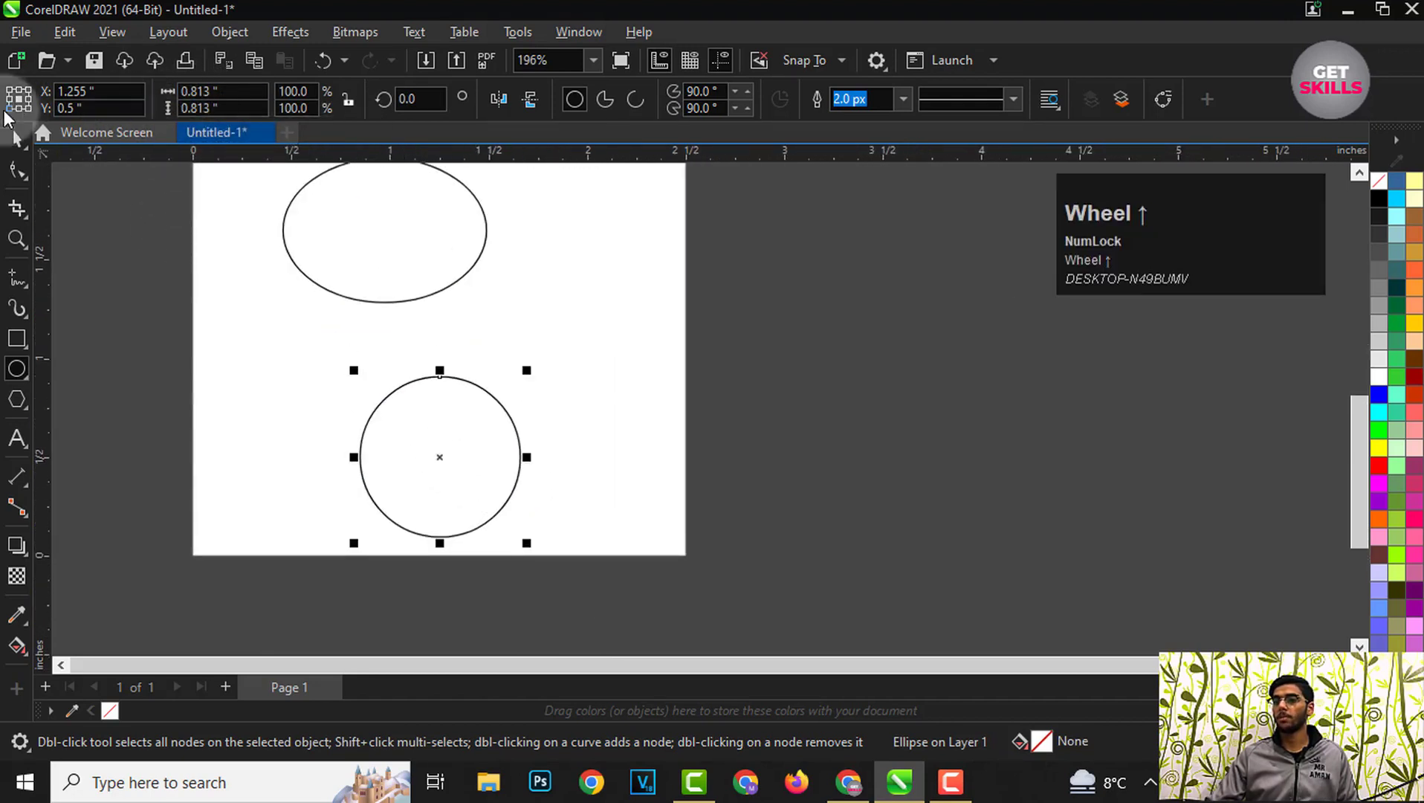
{"action": "scroll", "coordinate": [541, 416], "scroll_direction": "up", "scroll_amount": 1}
{"action": "scroll", "coordinate": [541, 417], "scroll_direction": "up", "scroll_amount": 1}
{"action": "left_click_drag", "start_coordinate": [506, 435], "coordinate": [524, 376]}
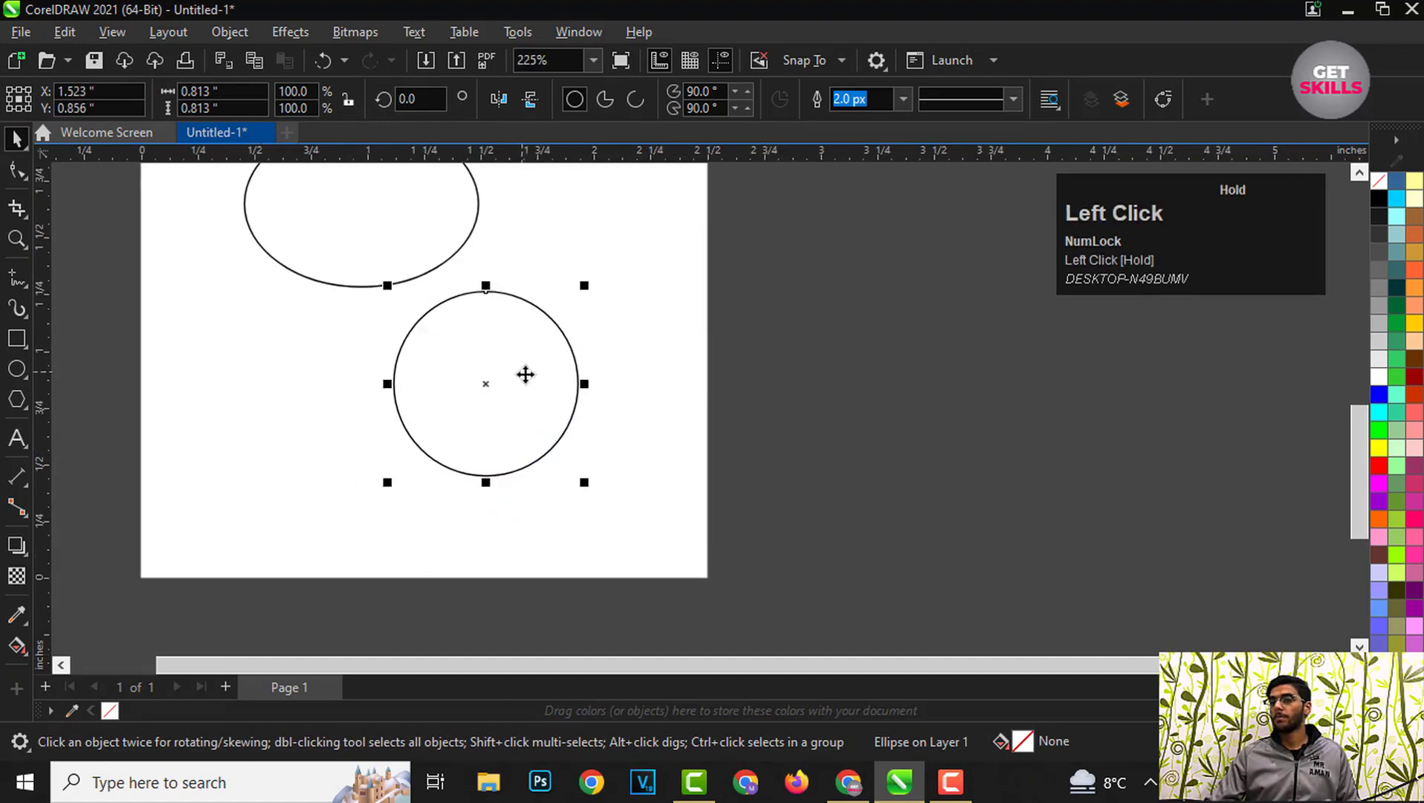
Step: Try stretching the circle from one side to a width of about 0.98 inches, and undo the stretch
{"action": "scroll", "coordinate": [497, 306], "scroll_direction": "up", "scroll_amount": 1}
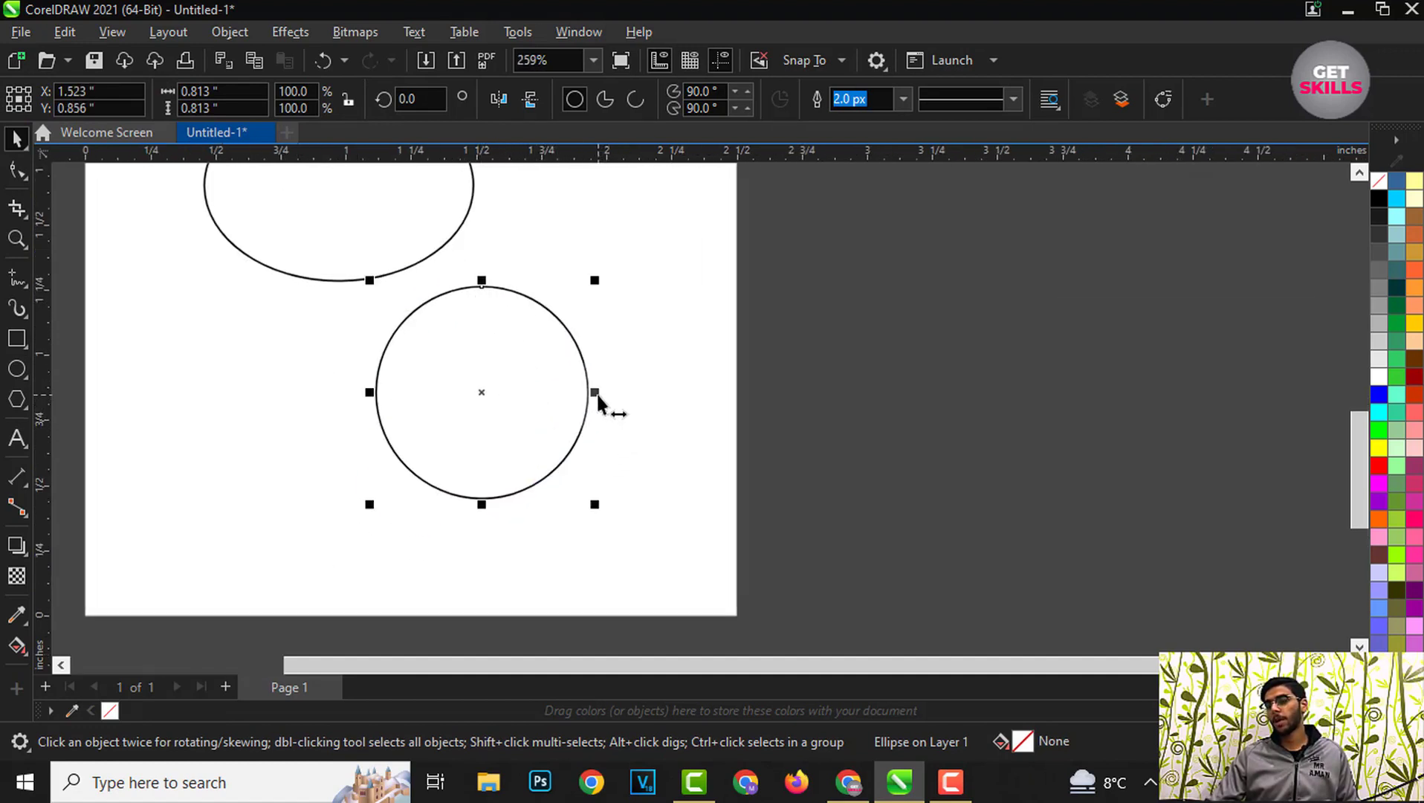
{"action": "key", "text": "Caps_Lock"}
{"action": "left_click_drag", "start_coordinate": [596, 392], "coordinate": [637, 399]}
{"action": "key", "text": "shift"}
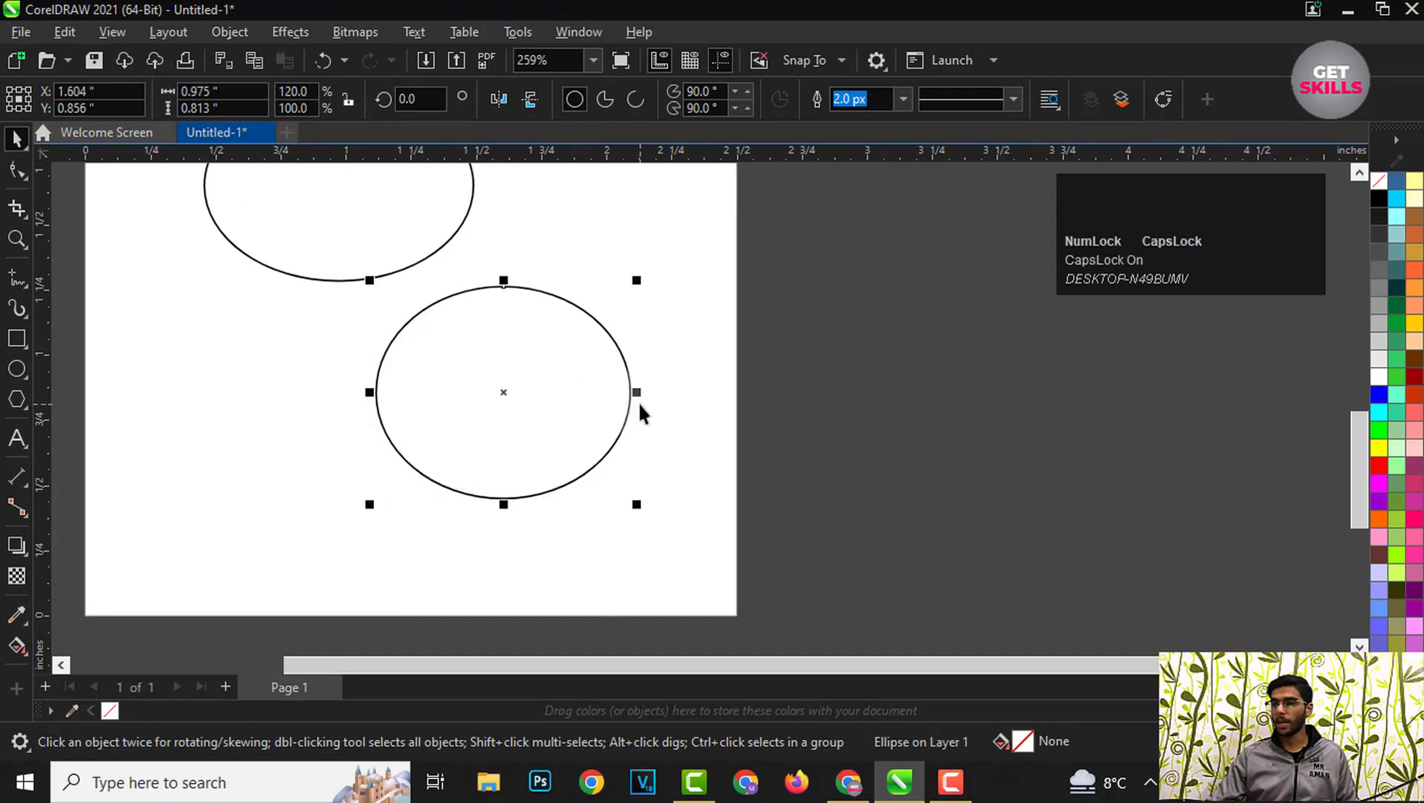
{"action": "key", "text": "ctrl+z"}
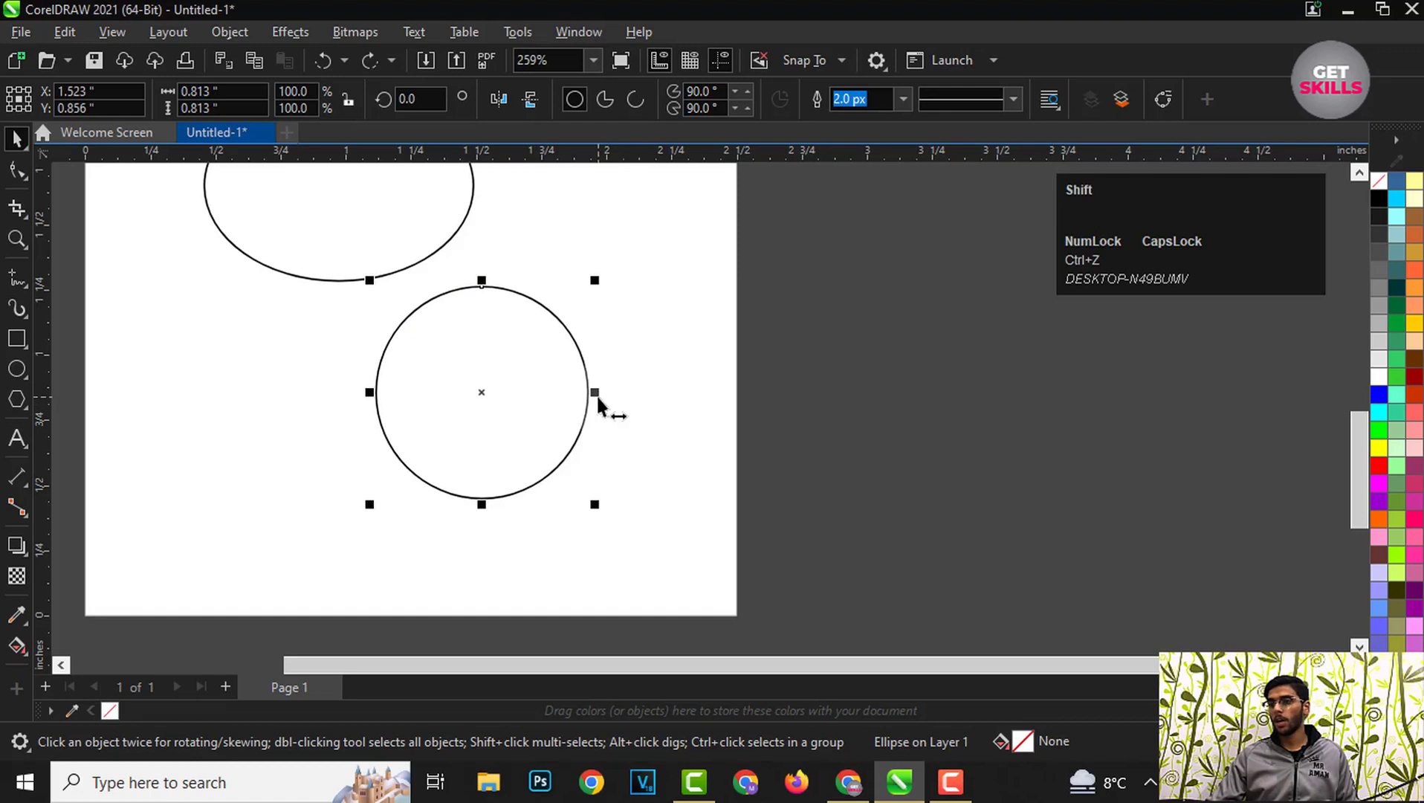
Step: Try scaling the circle about its centre to about 1.80 × 1.59 inches, and undo back to its original size and position
{"action": "left_click_drag", "start_coordinate": [596, 393], "coordinate": [722, 408]}
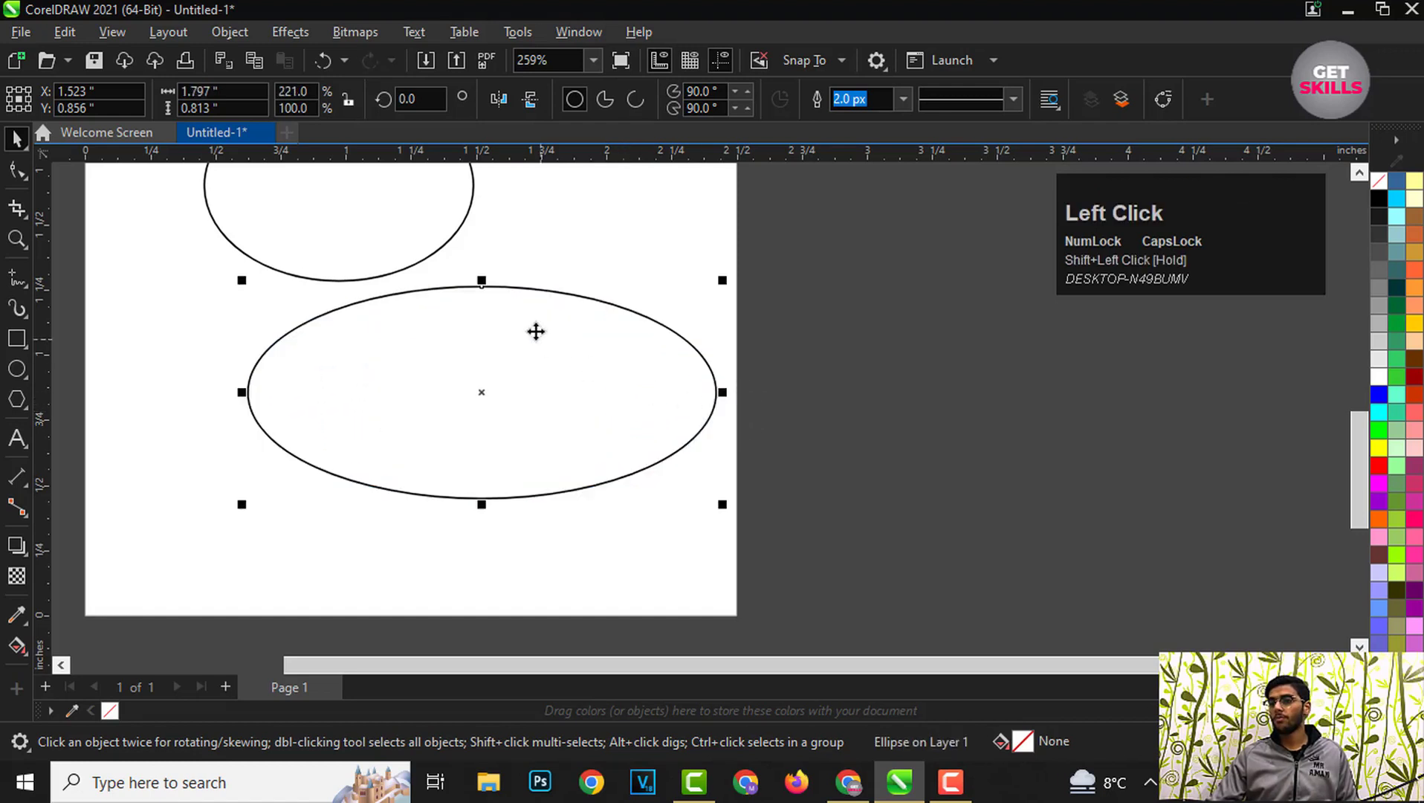
{"action": "left_click", "coordinate": [482, 285], "text": "shift"}
{"action": "left_click_drag", "start_coordinate": [481, 269], "coordinate": [470, 178]}
{"action": "scroll", "coordinate": [476, 323], "scroll_direction": "down", "scroll_amount": 2}
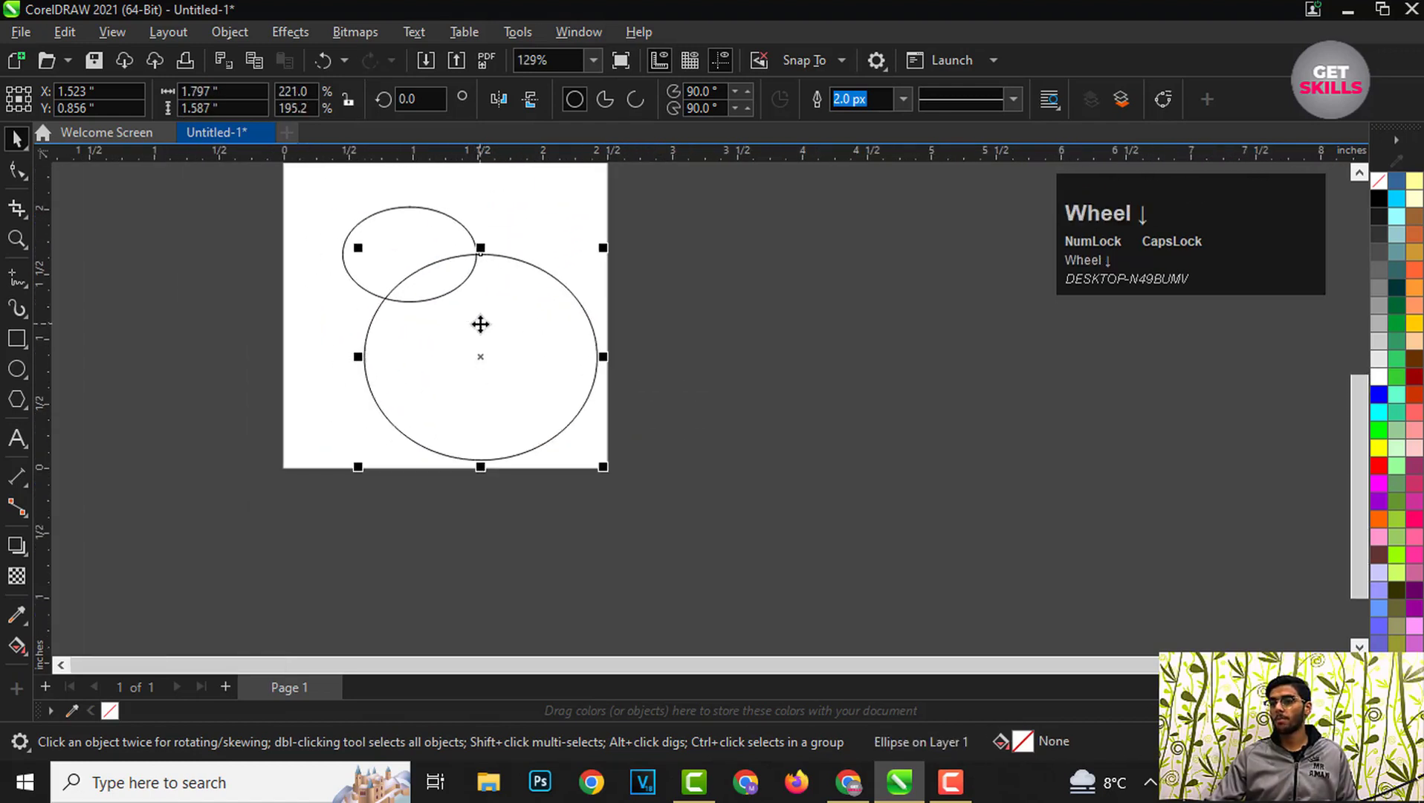
{"action": "key", "text": "ctrl+z"}
{"action": "key", "text": "ctrl+z"}
{"action": "scroll", "coordinate": [447, 271], "scroll_direction": "up", "scroll_amount": 2}
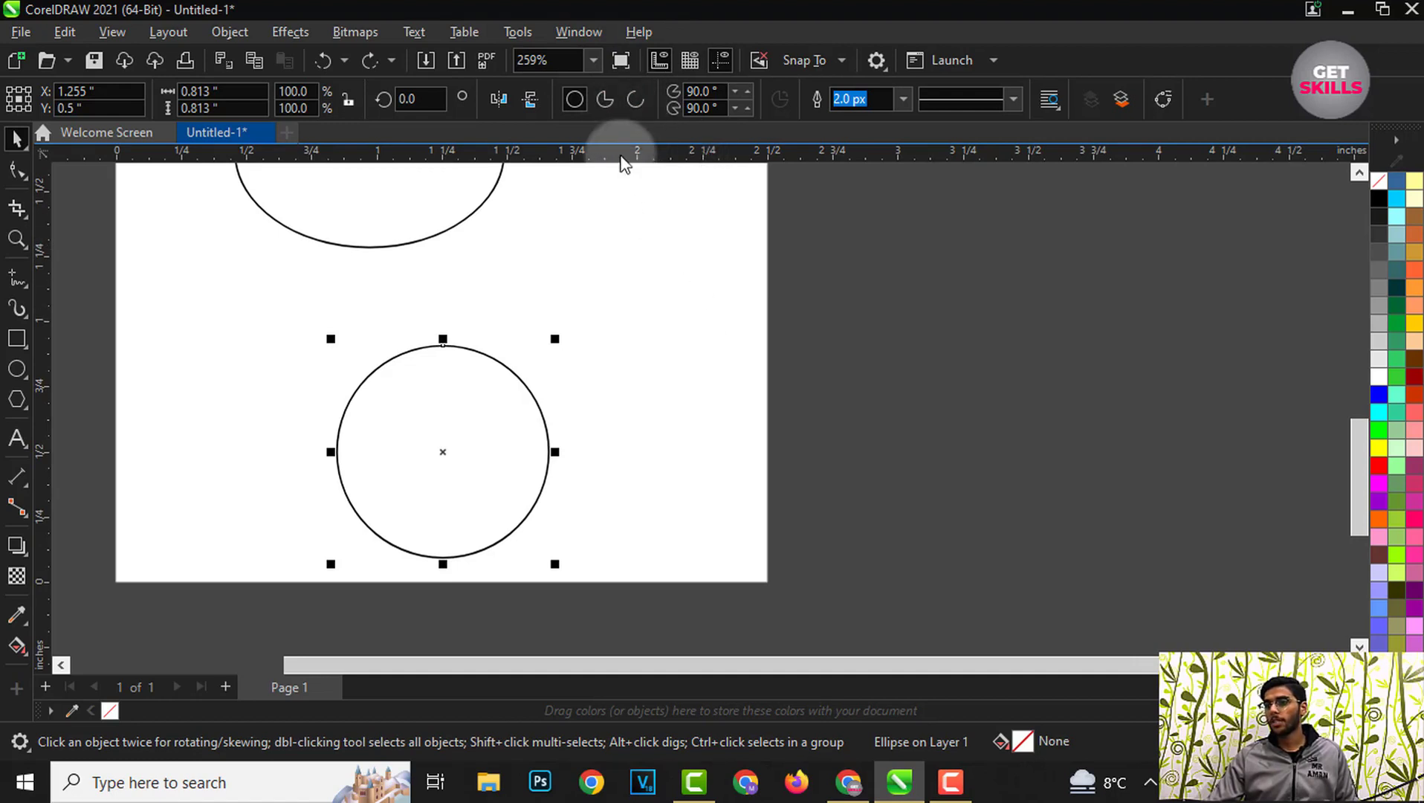
Step: Move the circle up and to the right, centring it at about X 1.49, Y 0.71 inches
{"action": "left_click", "coordinate": [607, 98]}
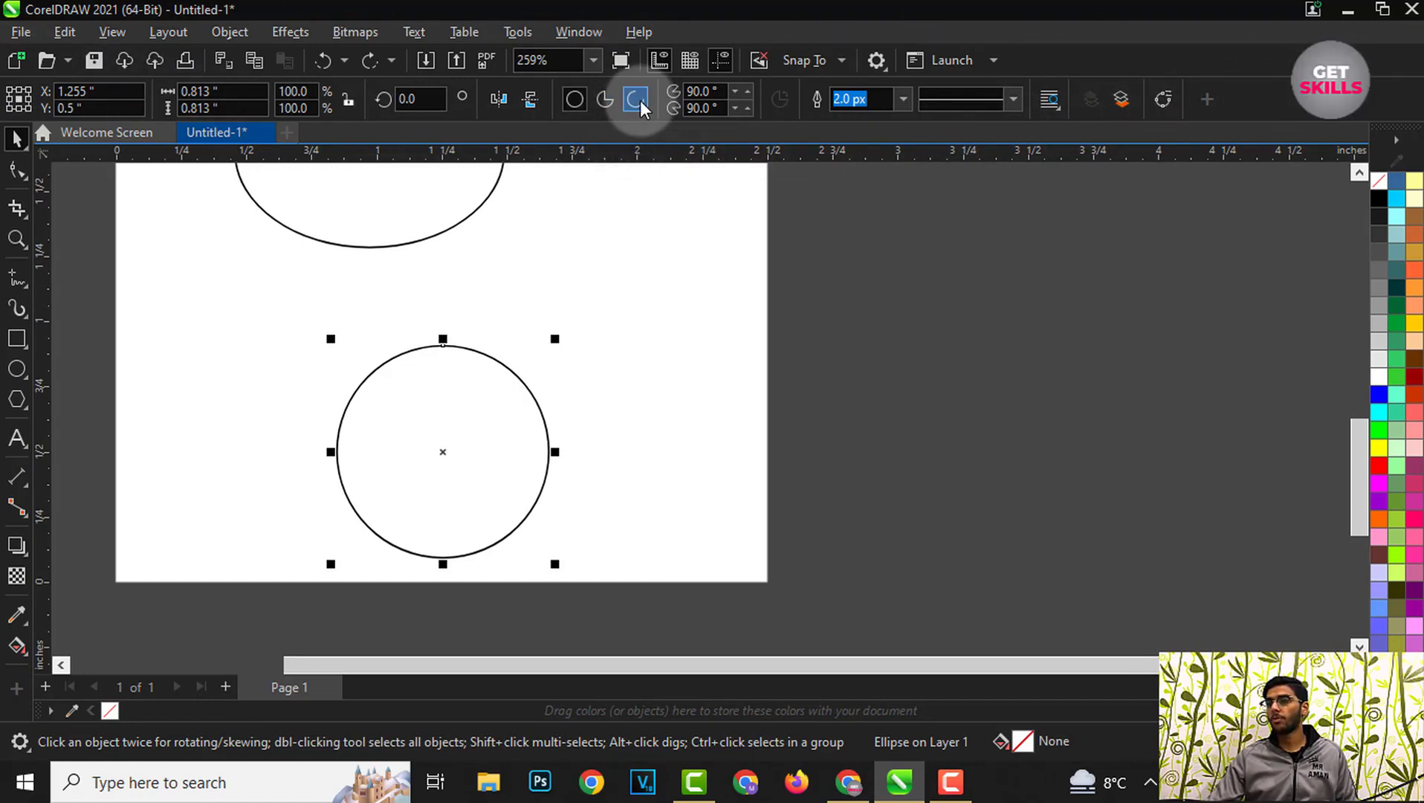
{"action": "scroll", "coordinate": [524, 200], "scroll_direction": "down", "scroll_amount": 2}
{"action": "scroll", "coordinate": [492, 303], "scroll_direction": "up", "scroll_amount": 1}
{"action": "left_click_drag", "start_coordinate": [492, 304], "coordinate": [545, 255]}
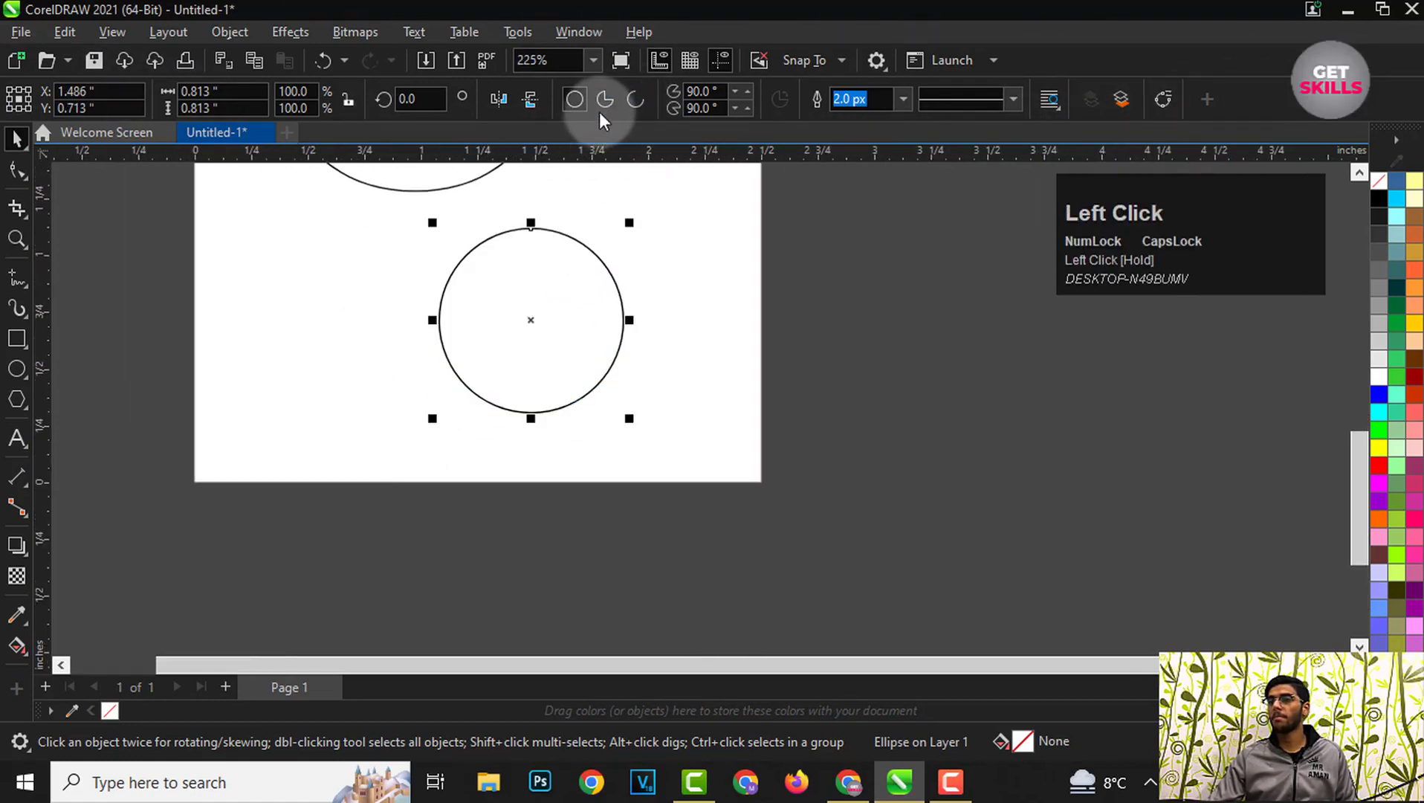
Step: Convert the circle into a pie shape
{"action": "left_click", "coordinate": [603, 102]}
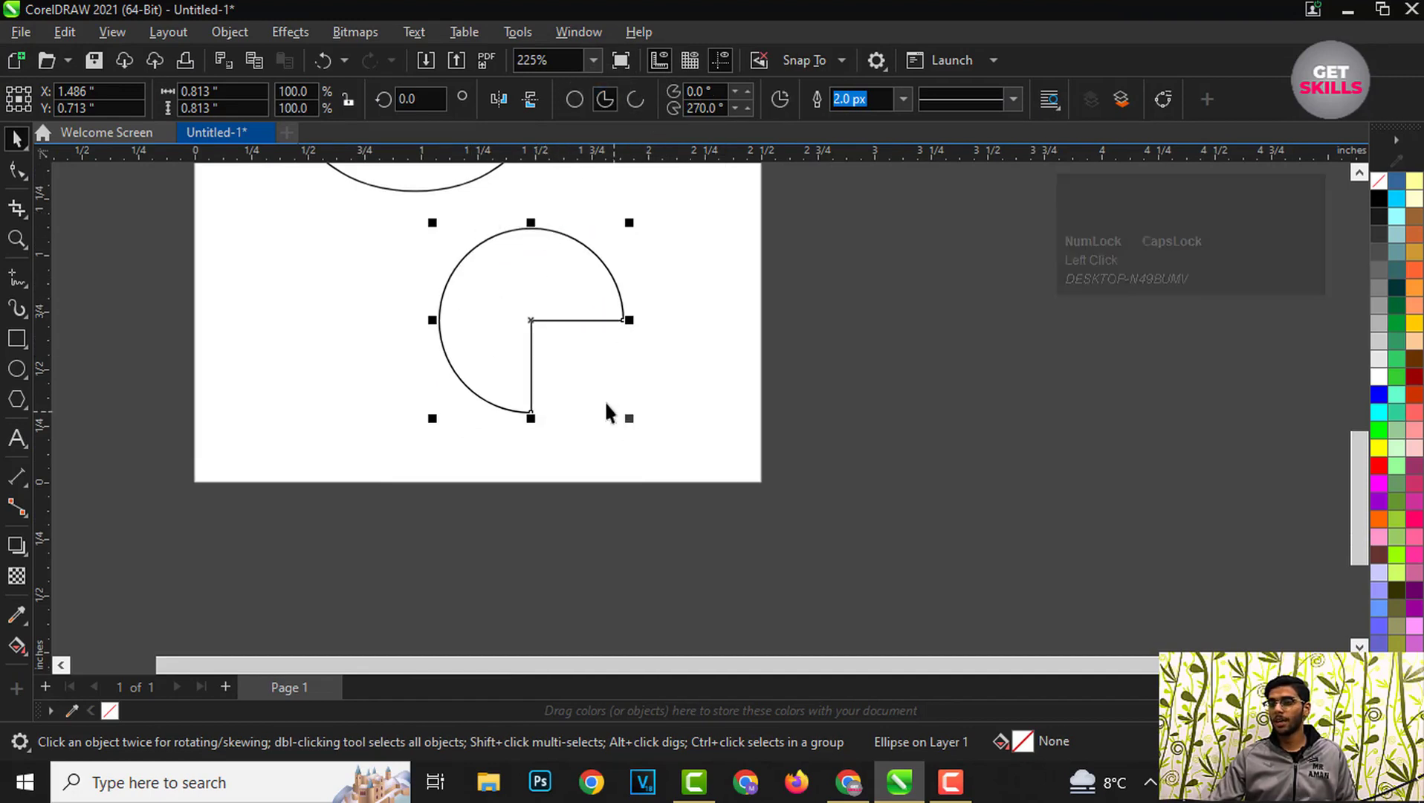
{"action": "left_click", "coordinate": [604, 399]}
{"action": "scroll", "coordinate": [557, 349], "scroll_direction": "up", "scroll_amount": 1}
{"action": "left_click", "coordinate": [535, 324]}
{"action": "scroll", "coordinate": [556, 364], "scroll_direction": "up", "scroll_amount": 1}
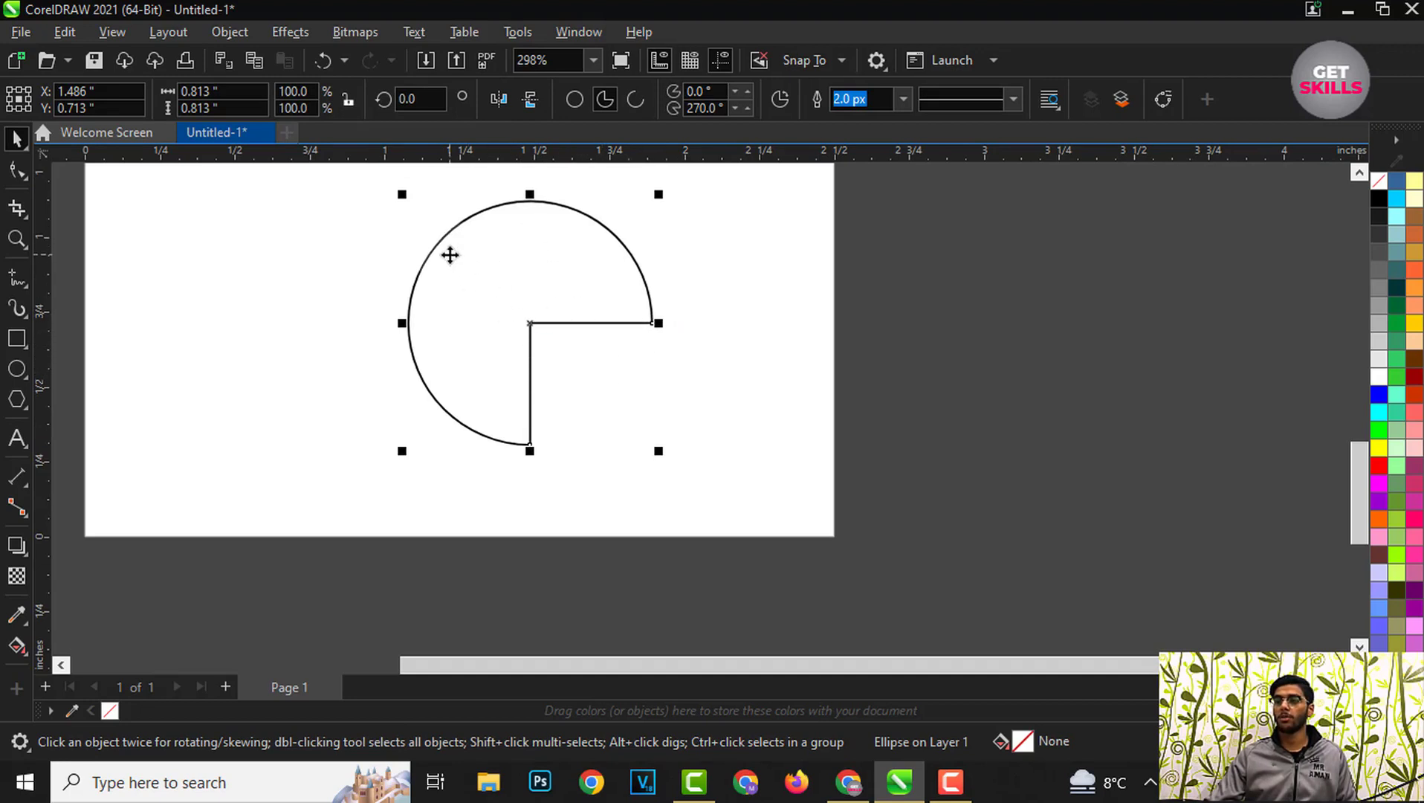
{"action": "scroll", "coordinate": [538, 371], "scroll_direction": "up", "scroll_amount": 1}
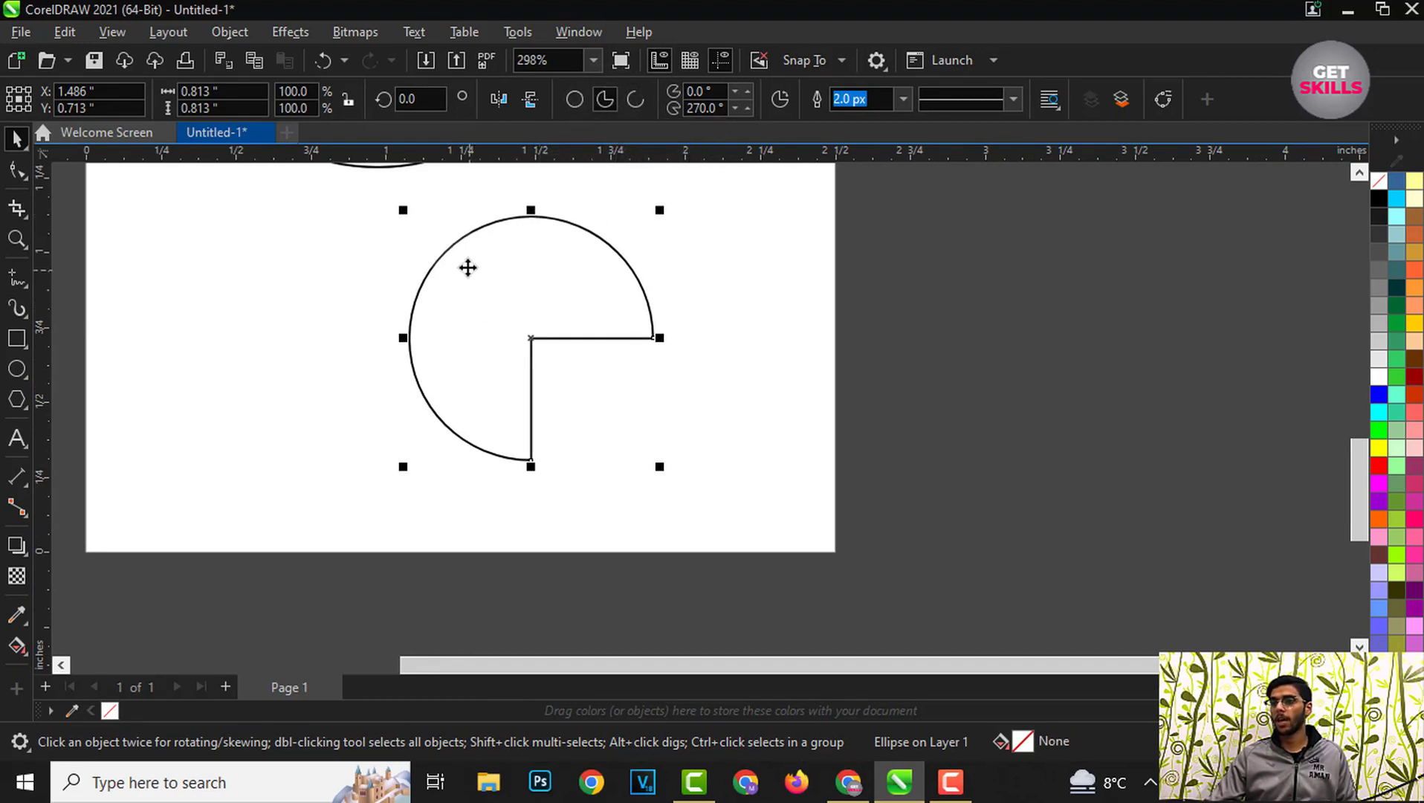
{"action": "scroll", "coordinate": [467, 267], "scroll_direction": "up", "scroll_amount": 3}
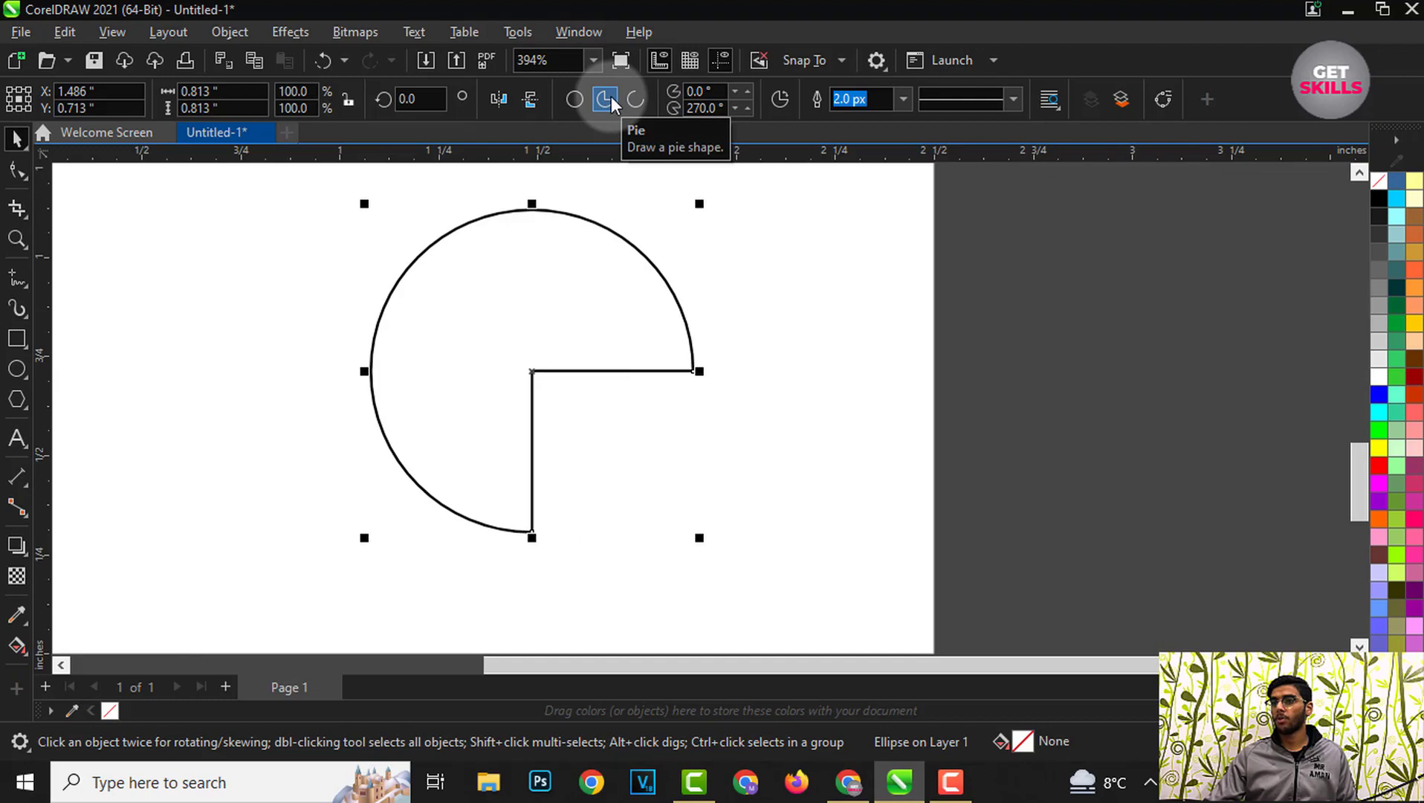
Step: Set the pie's starting angle to 1.0°
{"action": "left_click", "coordinate": [713, 91]}
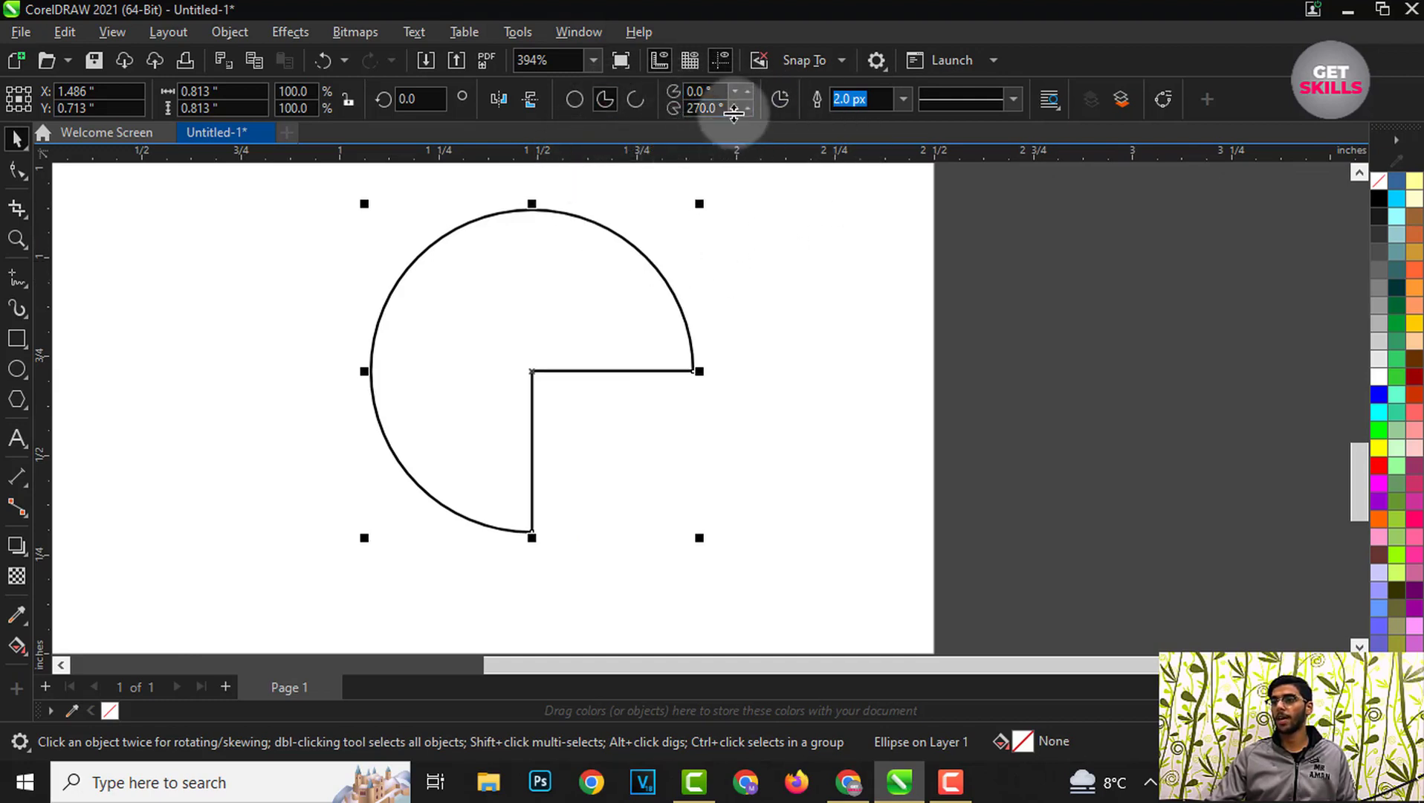
{"action": "left_click", "coordinate": [736, 91]}
{"action": "left_click_drag", "start_coordinate": [737, 91], "coordinate": [745, 94]}
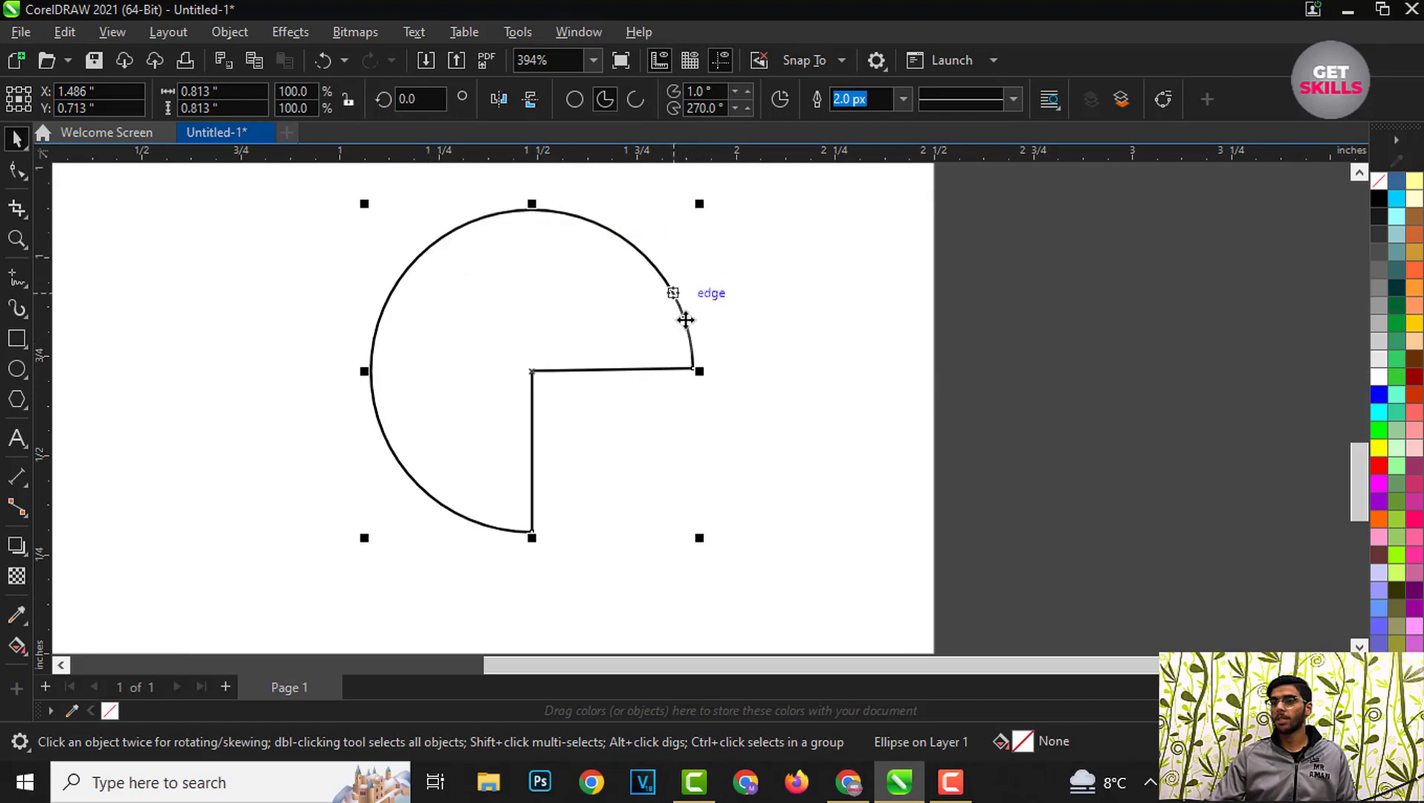
{"action": "scroll", "coordinate": [495, 199], "scroll_direction": "up", "scroll_amount": 1}
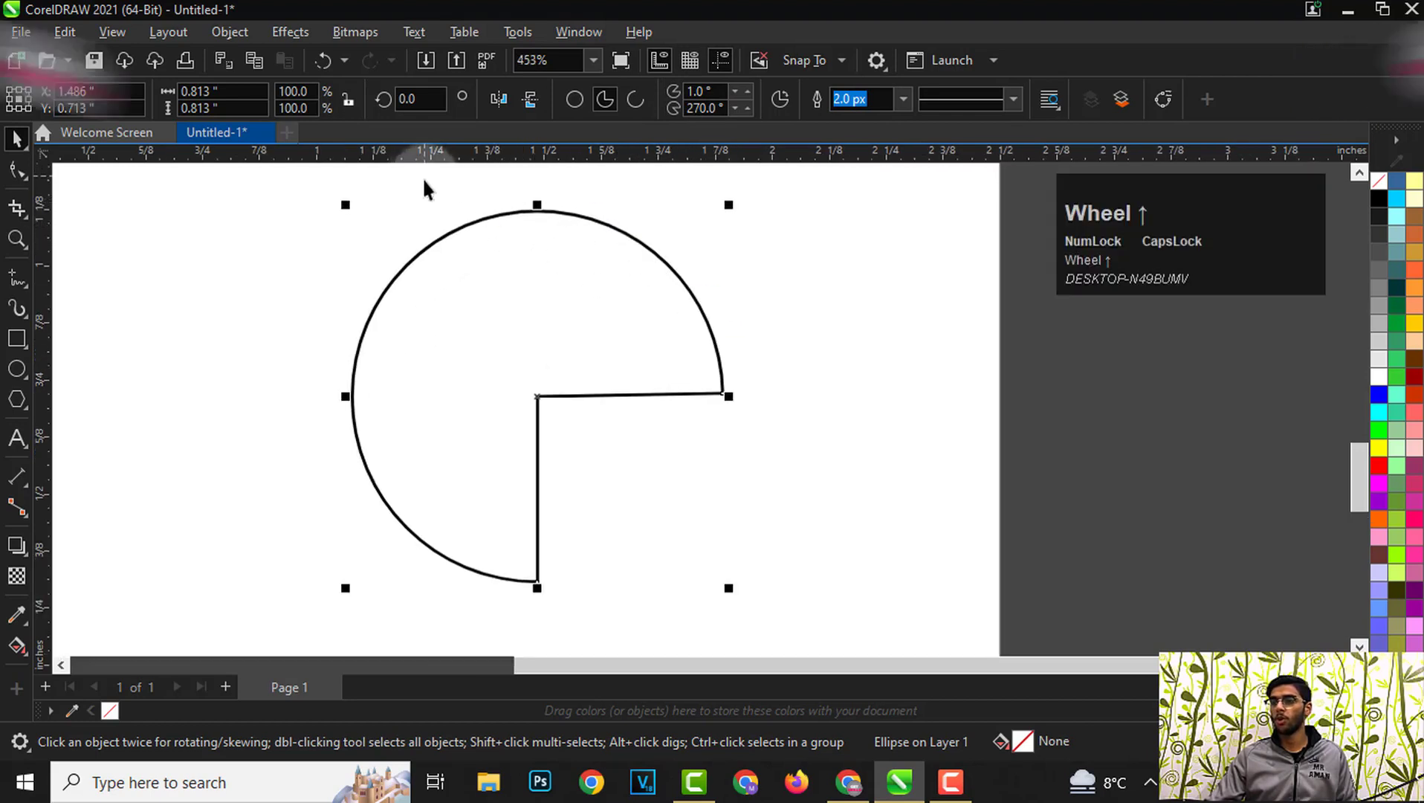
Step: Try reshaping the pie with the Shape tool into a narrow wedge starting at about 237°, and undo the node edits
{"action": "left_click", "coordinate": [17, 172]}
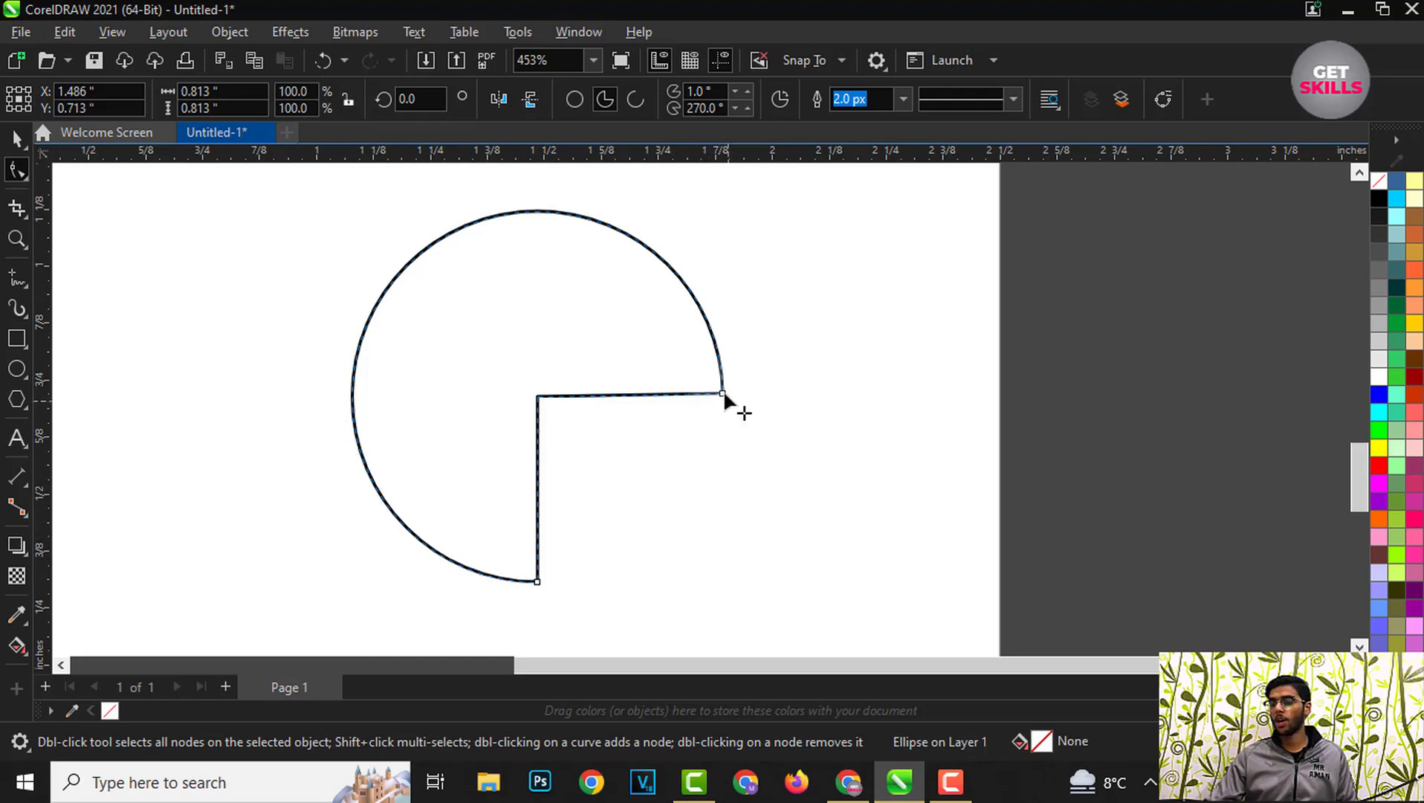
{"action": "left_click_drag", "start_coordinate": [723, 393], "coordinate": [505, 445]}
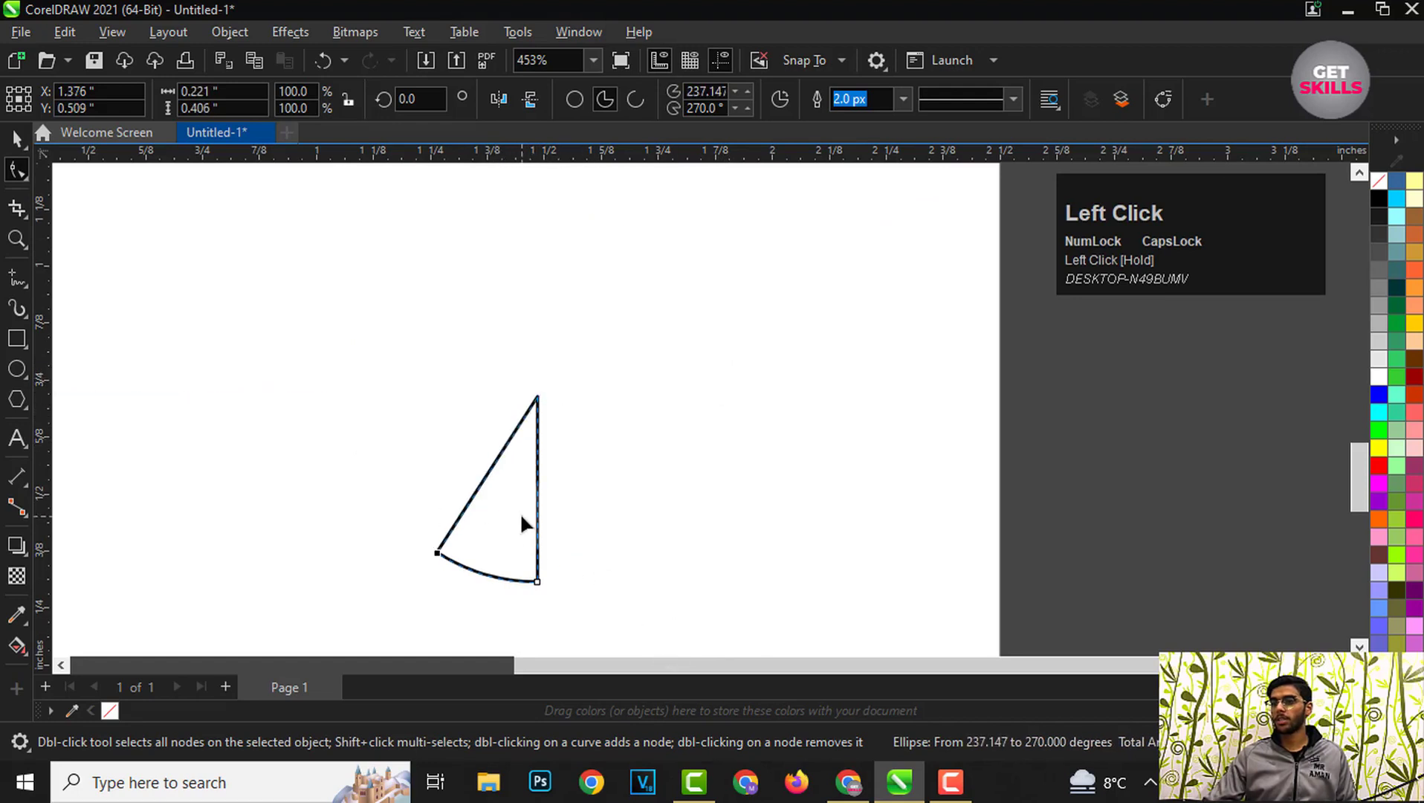
{"action": "key", "text": "ctrl+z"}
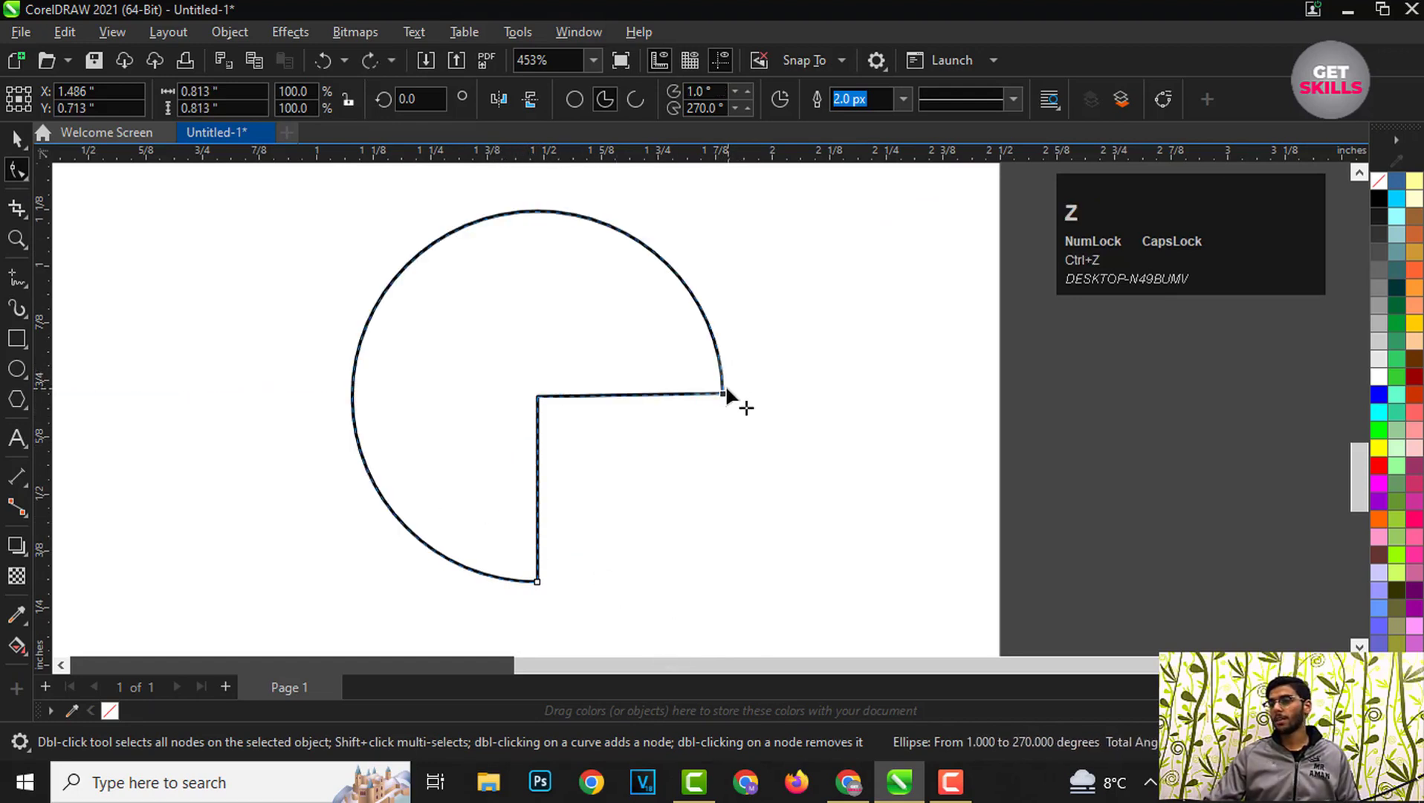
{"action": "left_click_drag", "start_coordinate": [723, 392], "coordinate": [675, 407]}
{"action": "key", "text": "ctrl+z"}
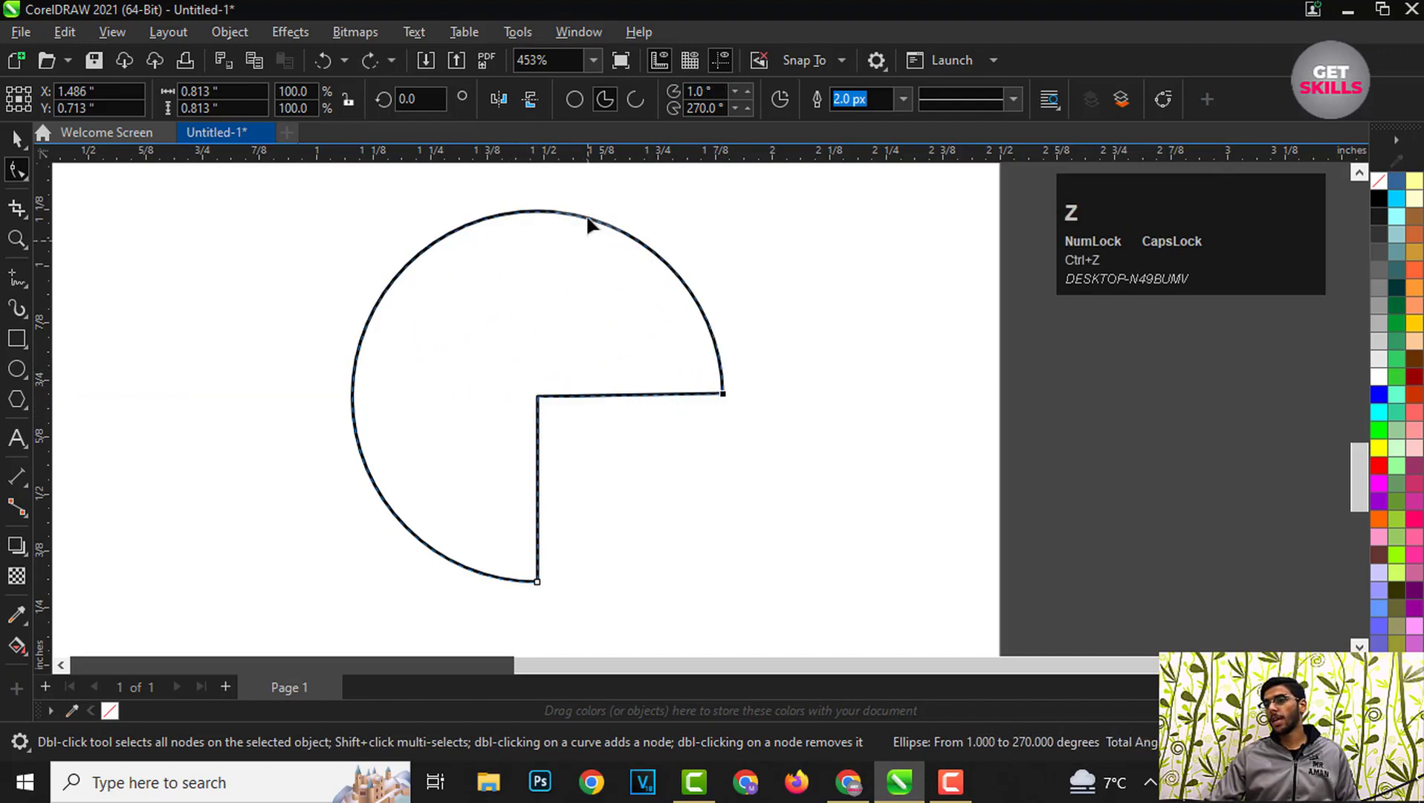
Step: Try converting the pie to a full ellipse and to an open arc
{"action": "left_click", "coordinate": [574, 99]}
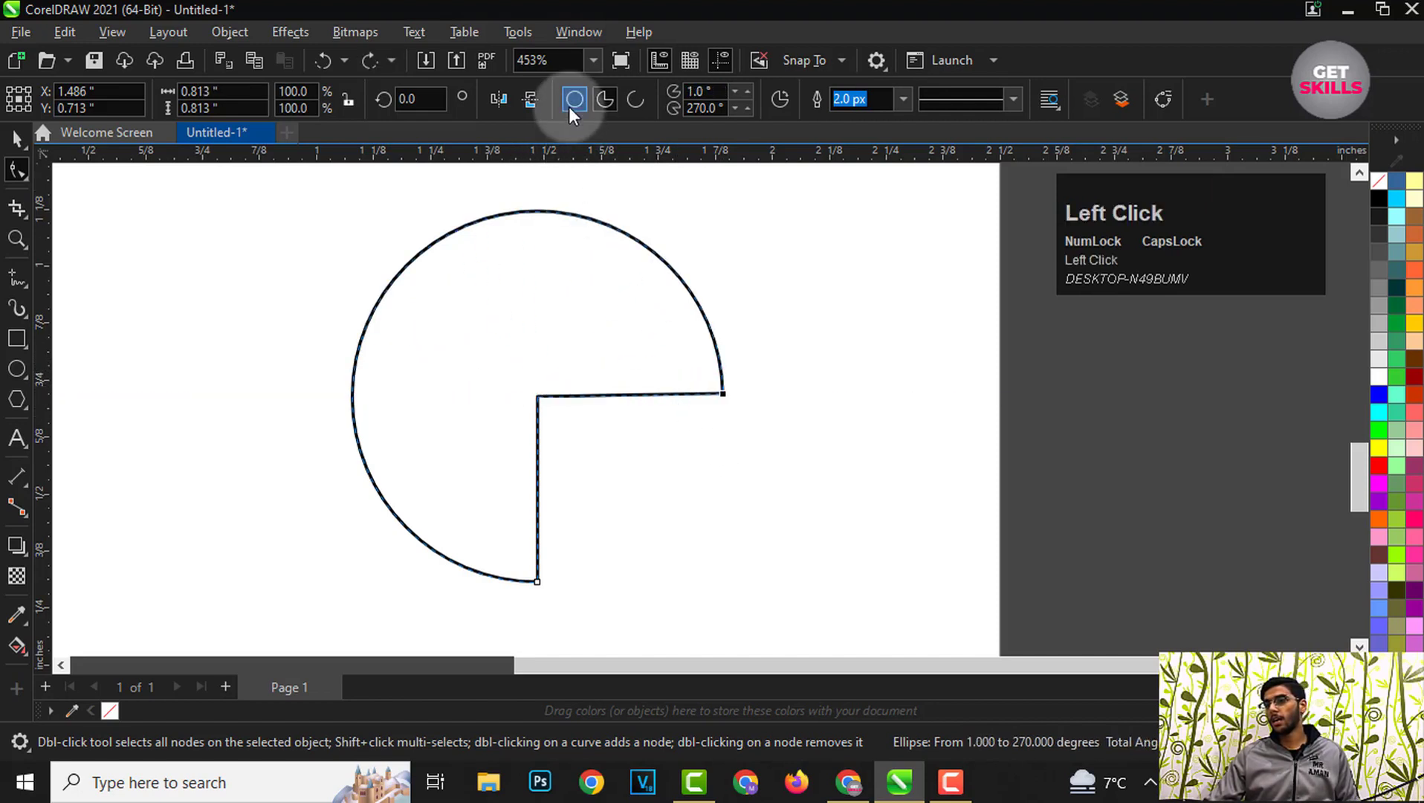
{"action": "left_click", "coordinate": [636, 98]}
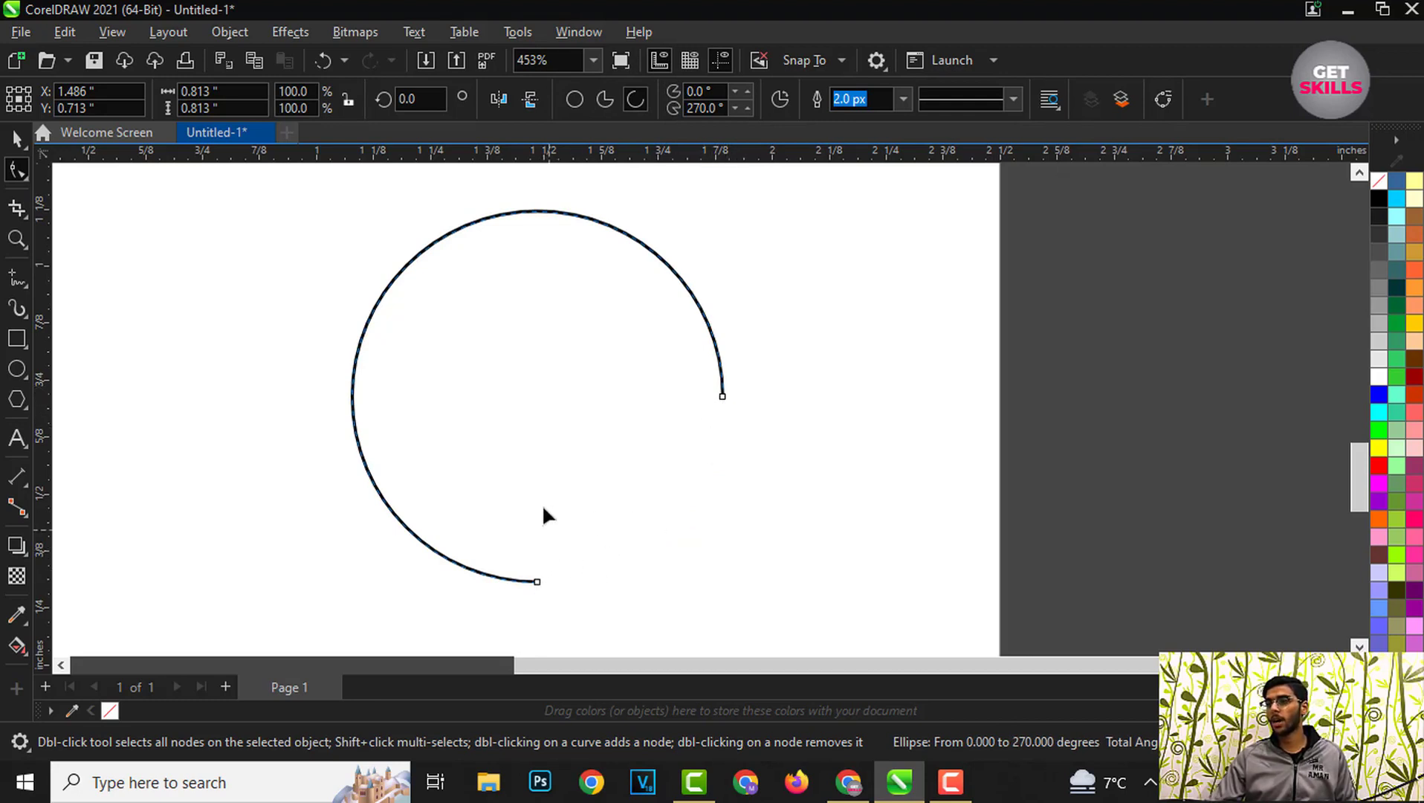
{"action": "scroll", "coordinate": [623, 455], "scroll_direction": "down", "scroll_amount": 1}
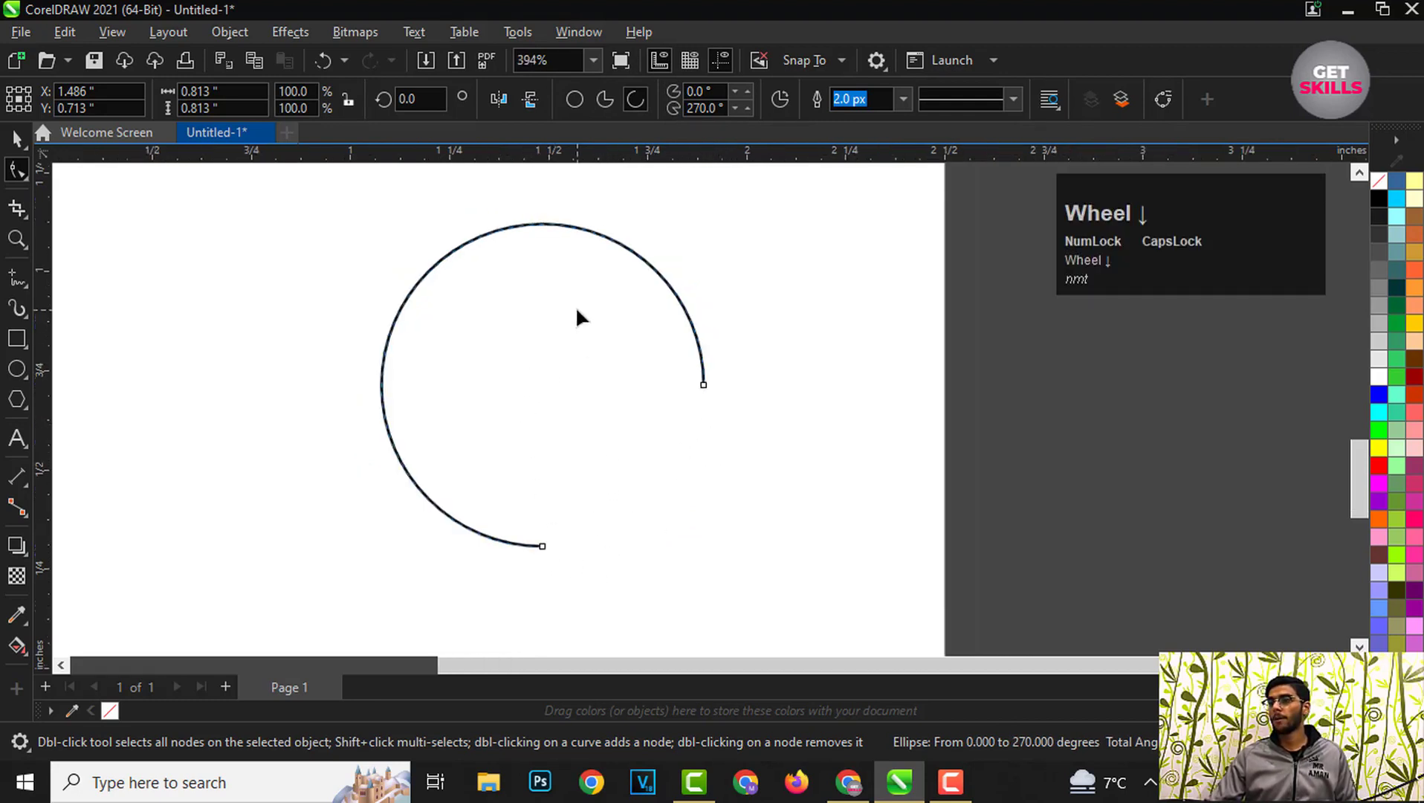
{"action": "scroll", "coordinate": [578, 314], "scroll_direction": "up", "scroll_amount": 1}
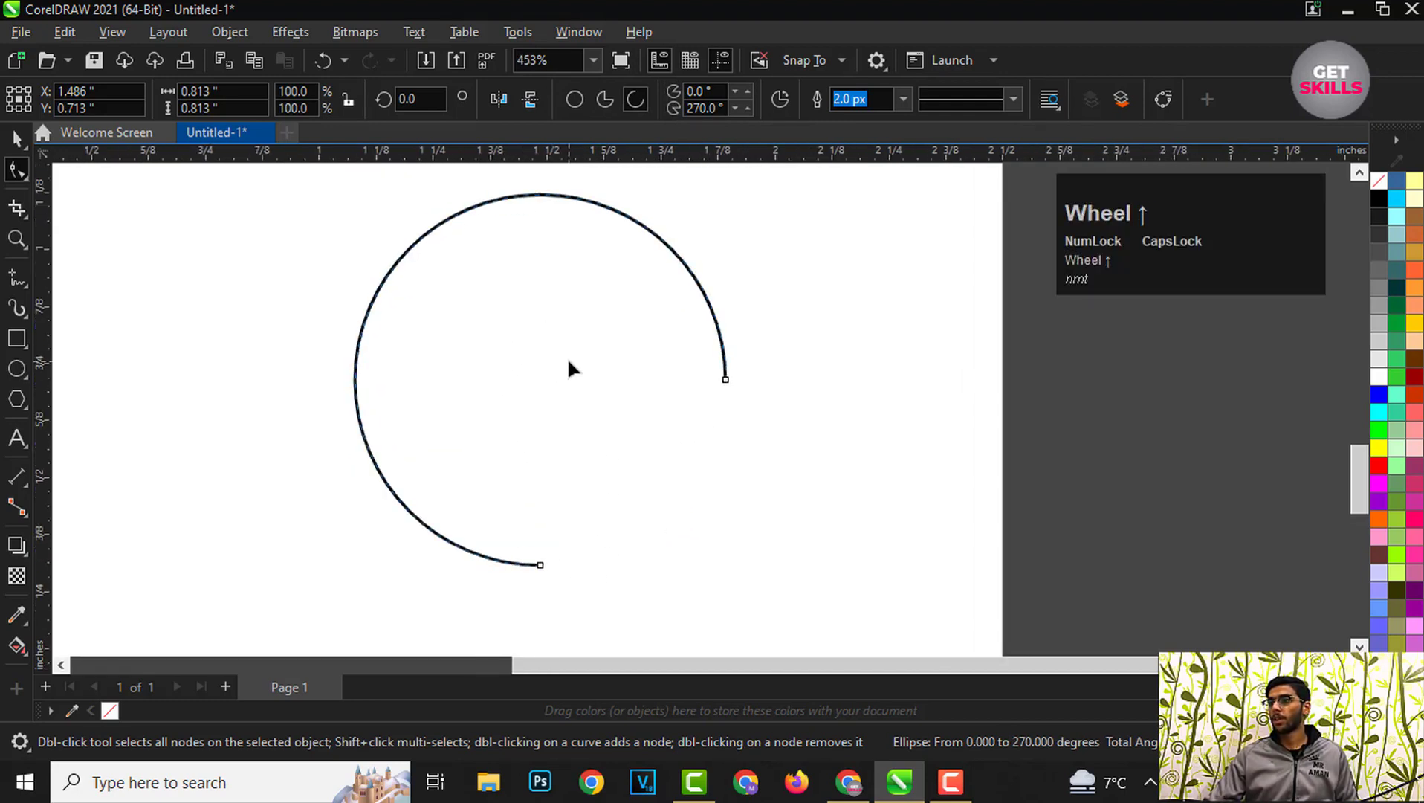
Step: Adjust the arc's starting angle down to about 353° and back up to 4.0°
{"action": "left_click", "coordinate": [735, 91]}
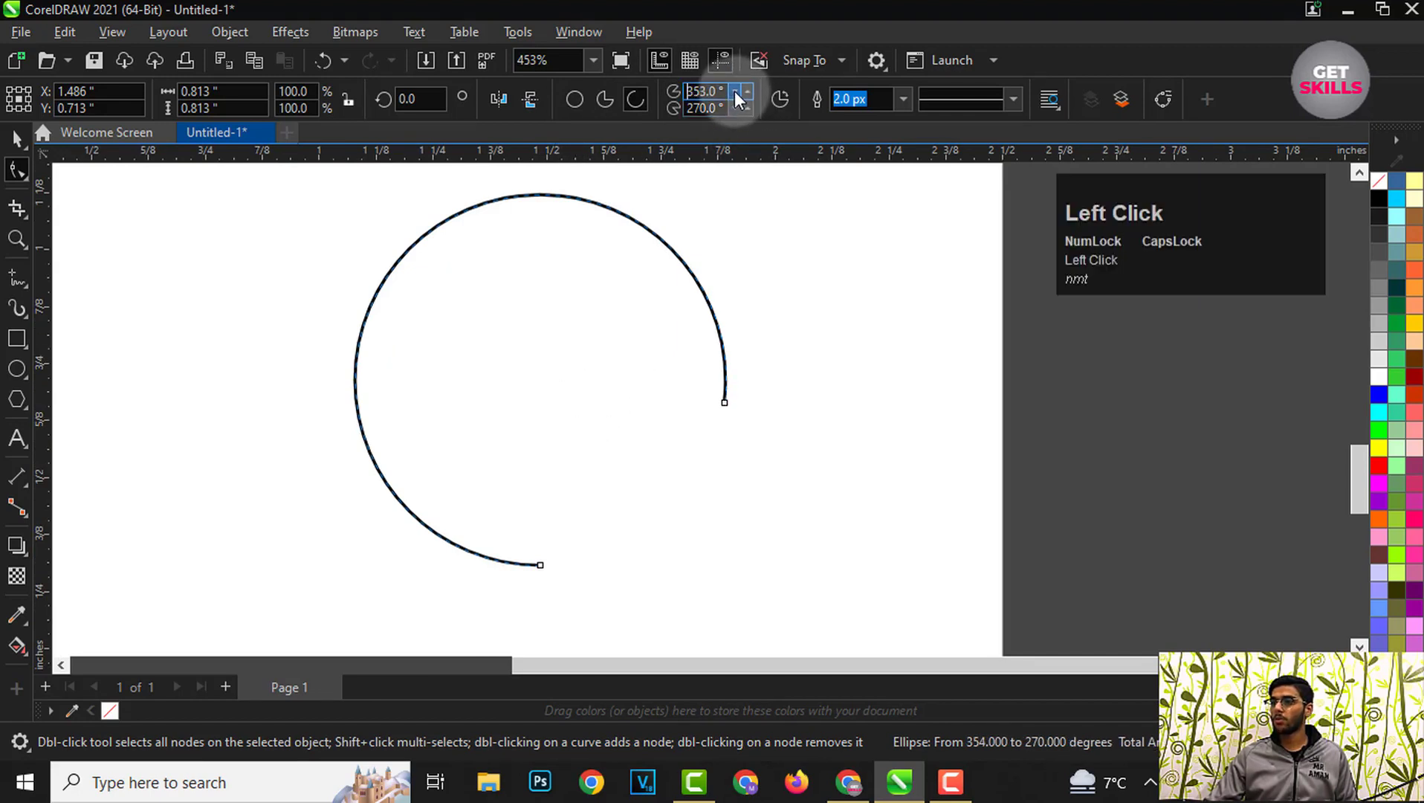
{"action": "left_click", "coordinate": [748, 90]}
{"action": "left_click", "coordinate": [749, 91]}
{"action": "left_click", "coordinate": [751, 91]}
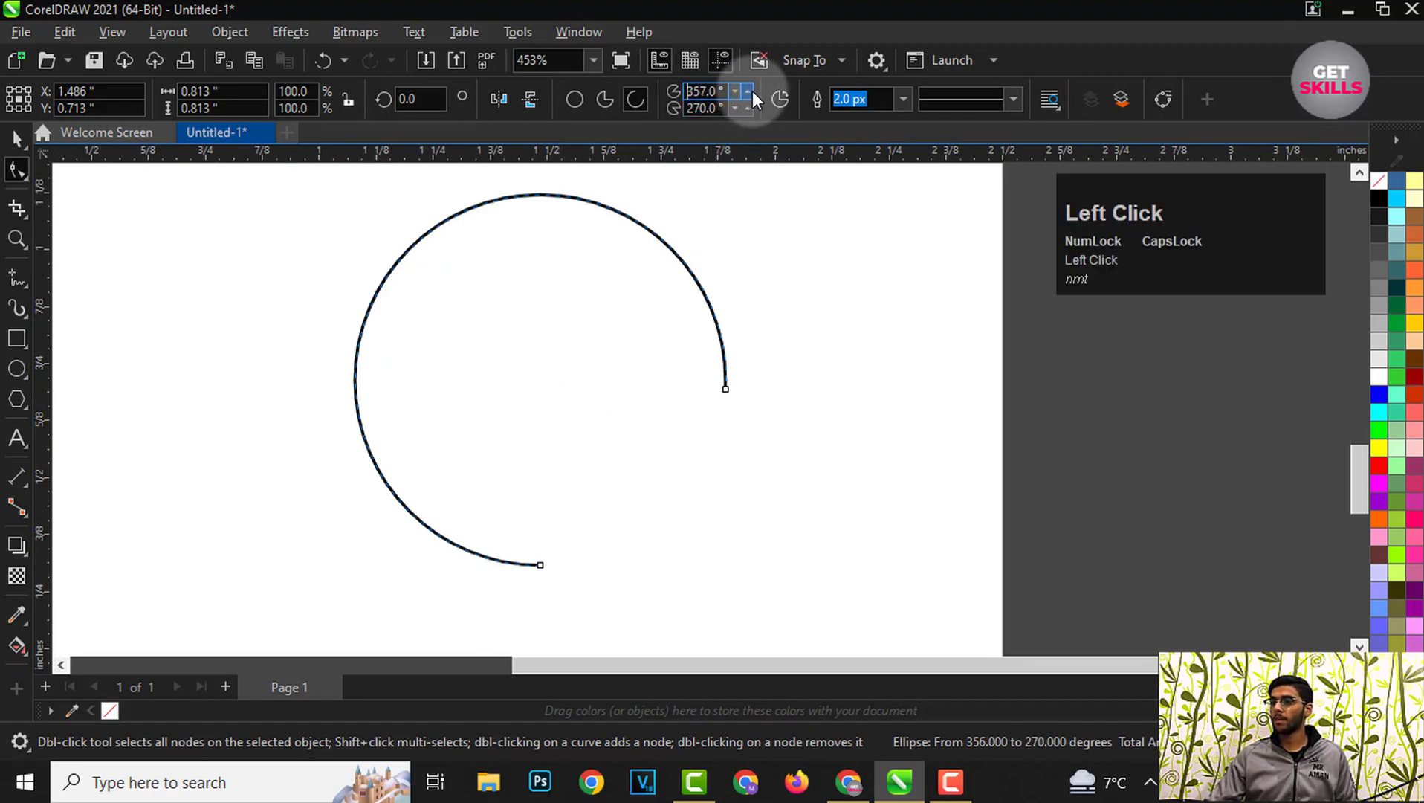
{"action": "left_click", "coordinate": [751, 91]}
{"action": "left_click", "coordinate": [751, 91]}
{"action": "left_click", "coordinate": [751, 91]}
{"action": "left_click", "coordinate": [751, 91]}
{"action": "left_click", "coordinate": [750, 90]}
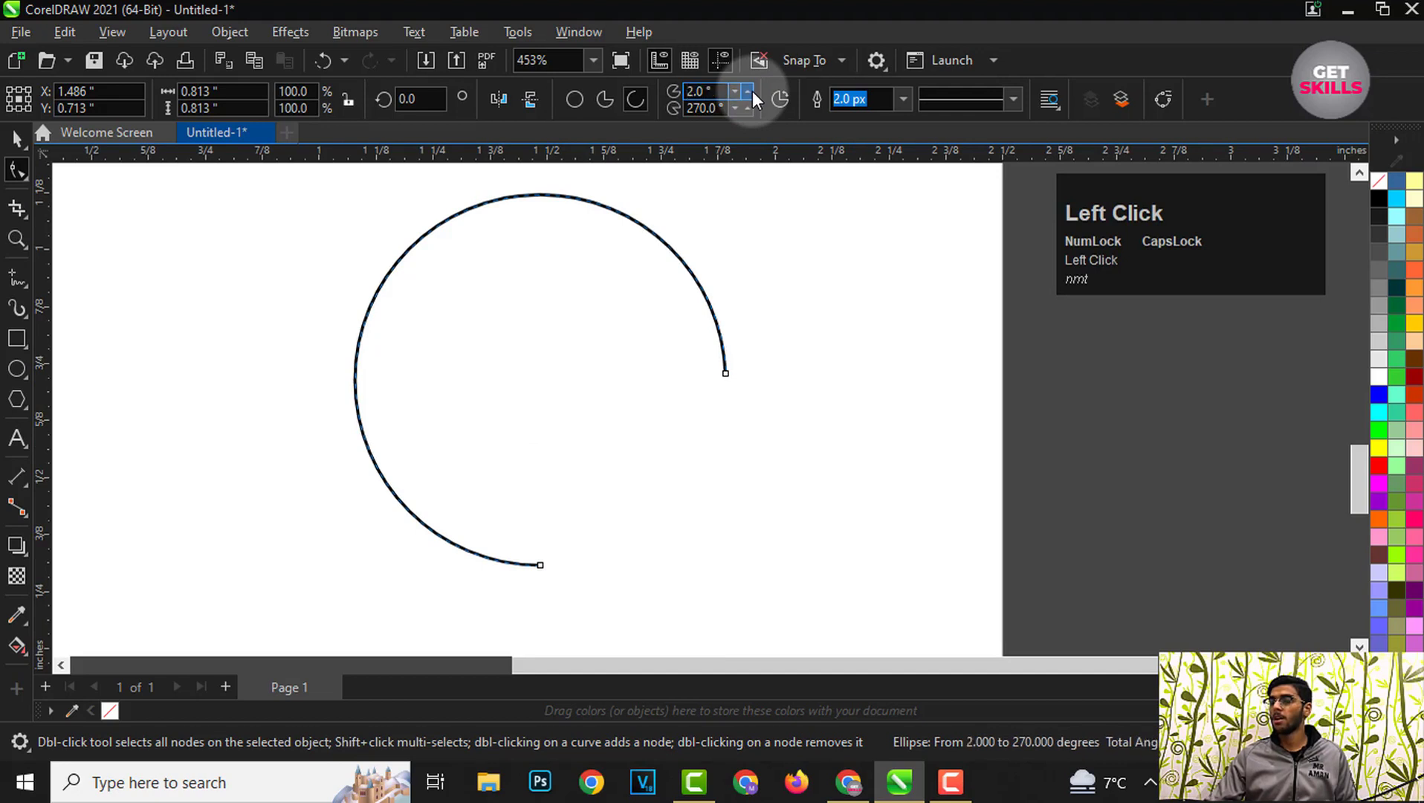
{"action": "left_click", "coordinate": [750, 90]}
{"action": "left_click", "coordinate": [751, 90]}
{"action": "scroll", "coordinate": [650, 281], "scroll_direction": "down", "scroll_amount": 1}
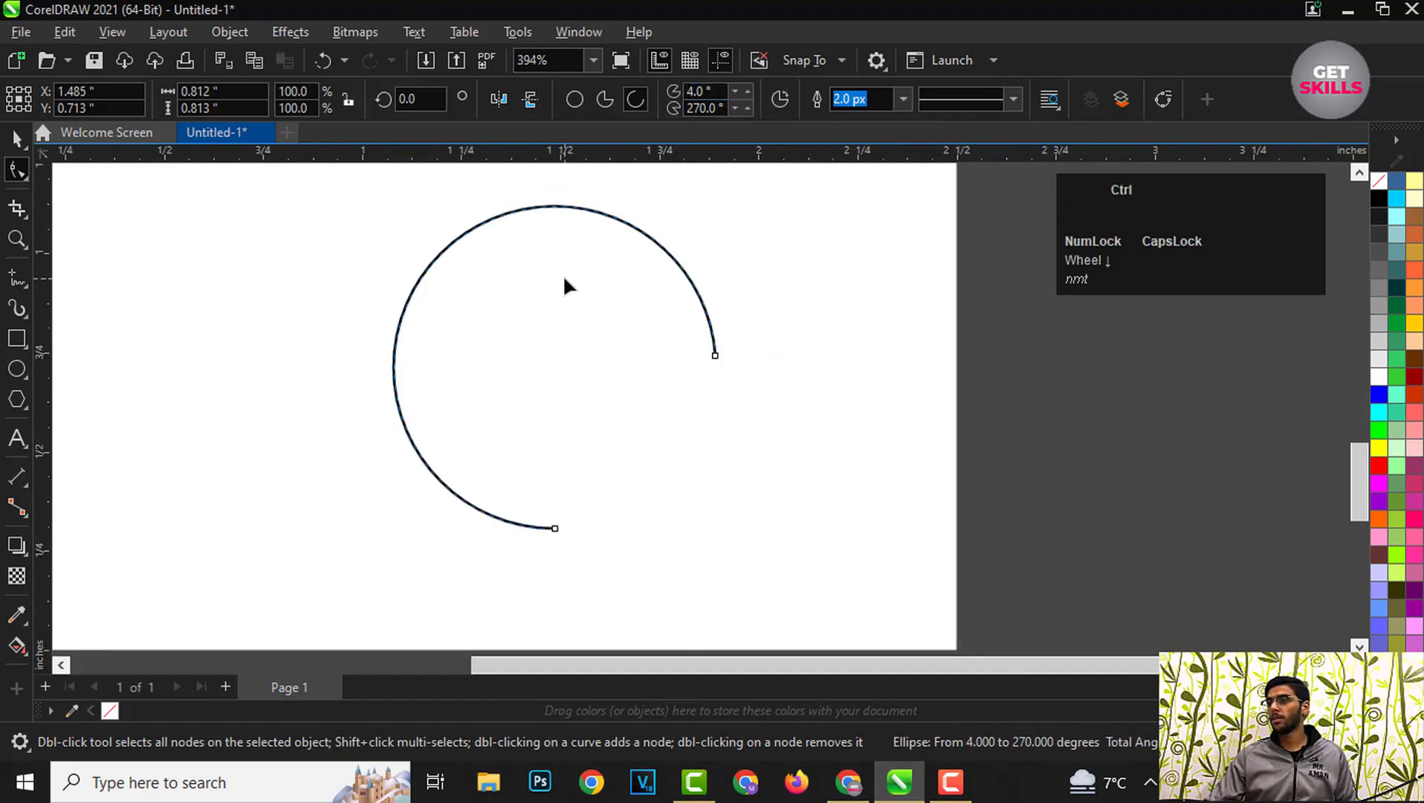
Step: Undo the starting angle and arc changes, and restore the pie shape
{"action": "key", "text": "ctrl+z"}
{"action": "key", "text": "ctrl+z"}
{"action": "key", "text": "ctrl+z"}
{"action": "key", "text": "ctrl+z"}
{"action": "key", "text": "ctrl+z"}
{"action": "key", "text": "ctrl+z"}
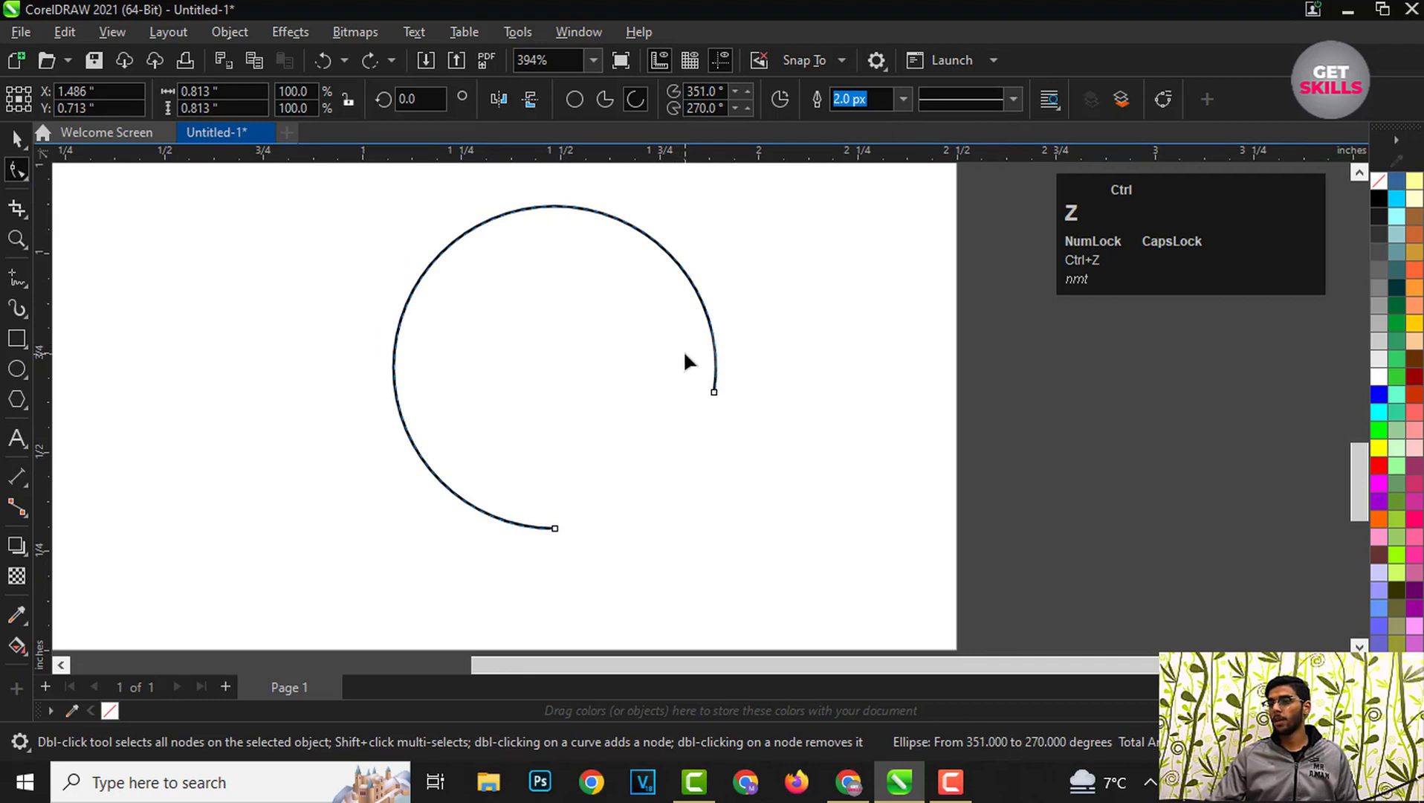
{"action": "key", "text": "ctrl+z"}
{"action": "key", "text": "ctrl+z"}
{"action": "key", "text": "ctrl+z"}
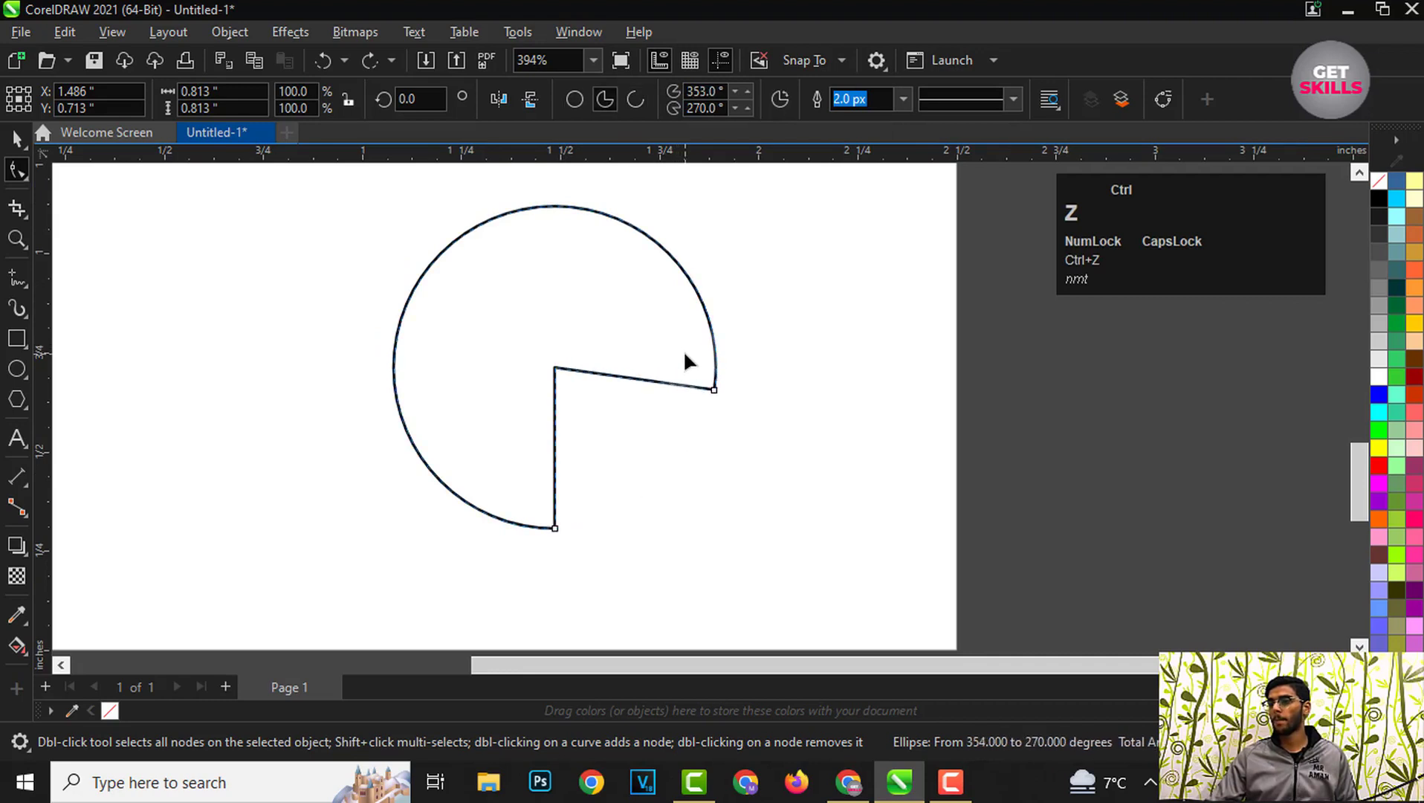
{"action": "left_click", "coordinate": [606, 99]}
{"action": "scroll", "coordinate": [597, 327], "scroll_direction": "up", "scroll_amount": 1}
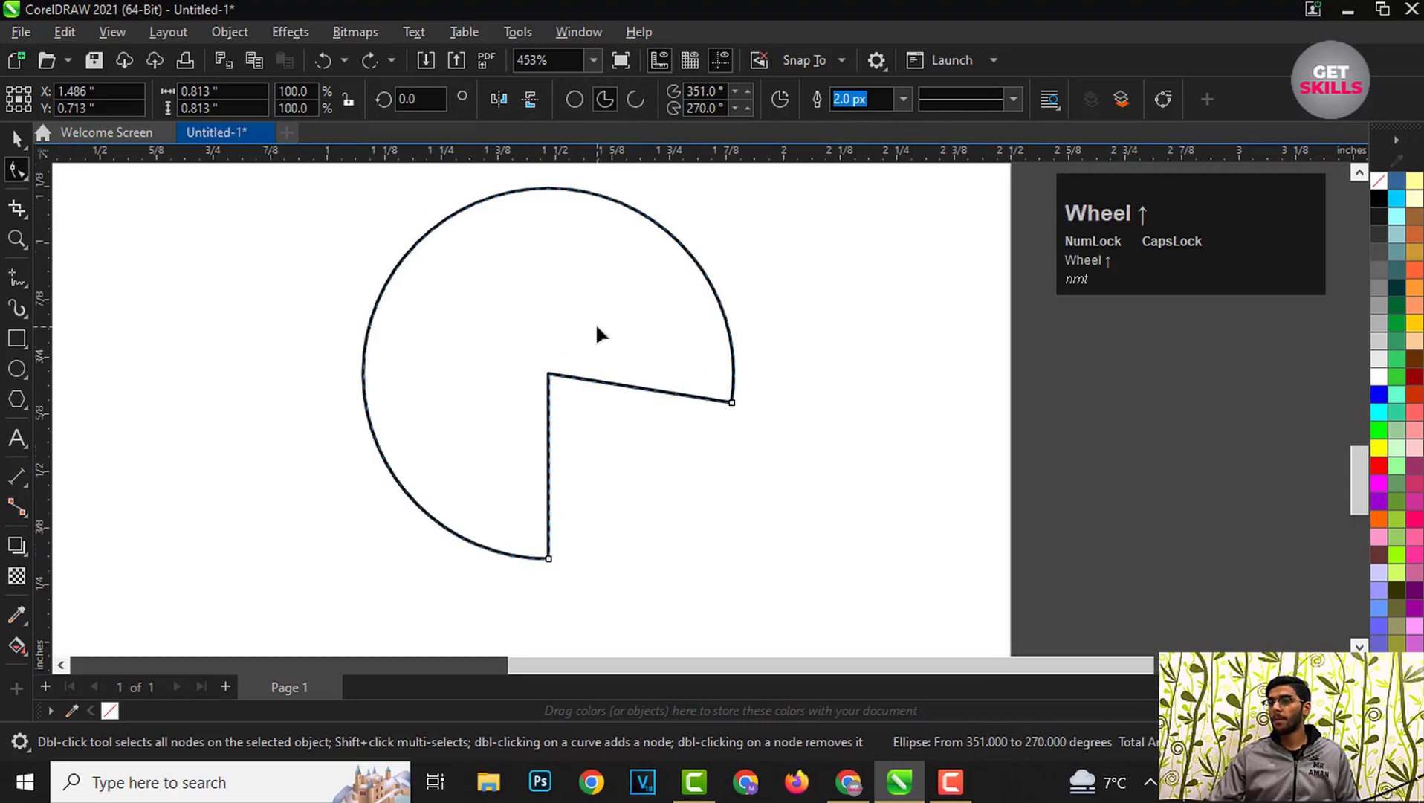
Step: Try reshaping the pie by its start node into an open arc beginning at about 50.4°, and undo it
{"action": "left_click", "coordinate": [735, 205]}
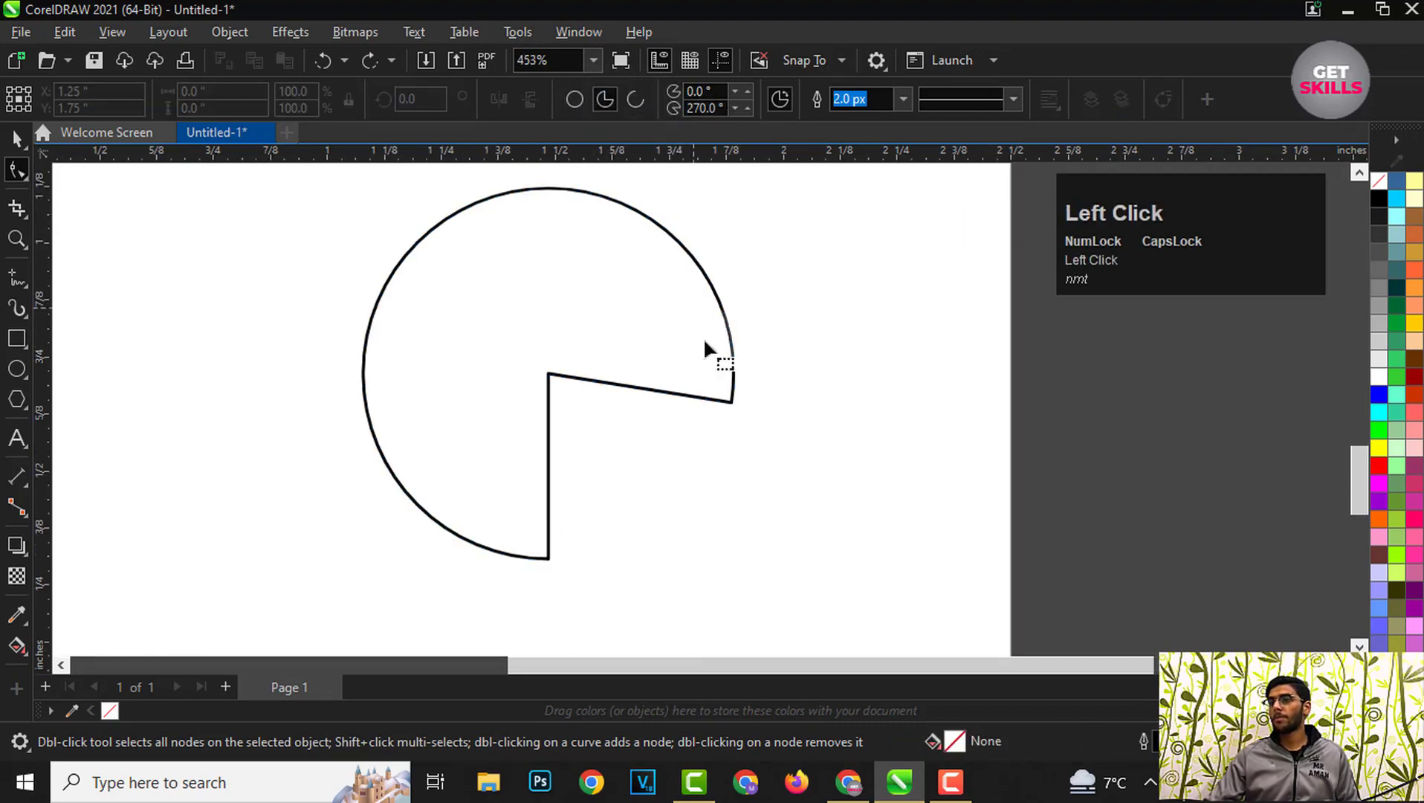
{"action": "left_click", "coordinate": [720, 392]}
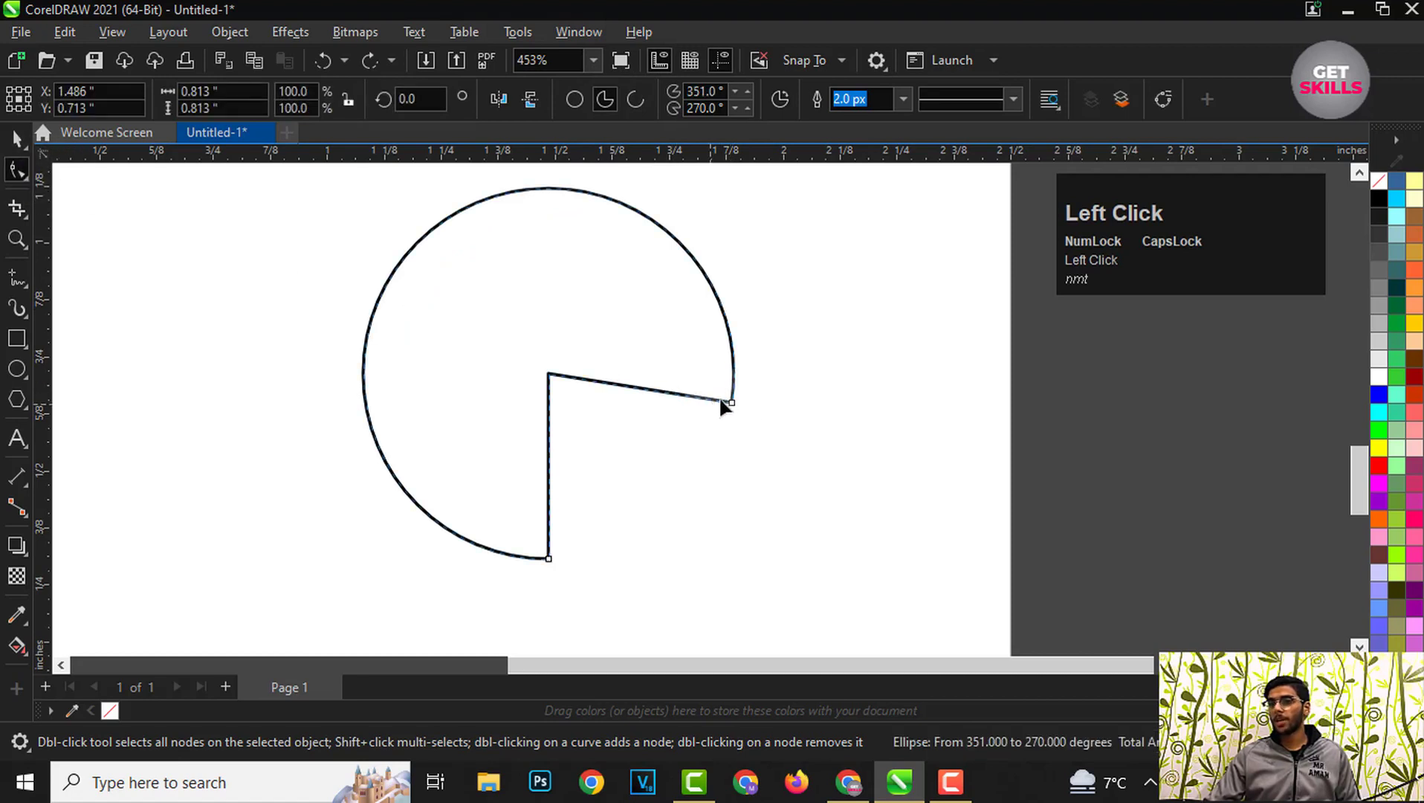
{"action": "left_click_drag", "start_coordinate": [728, 399], "coordinate": [711, 171]}
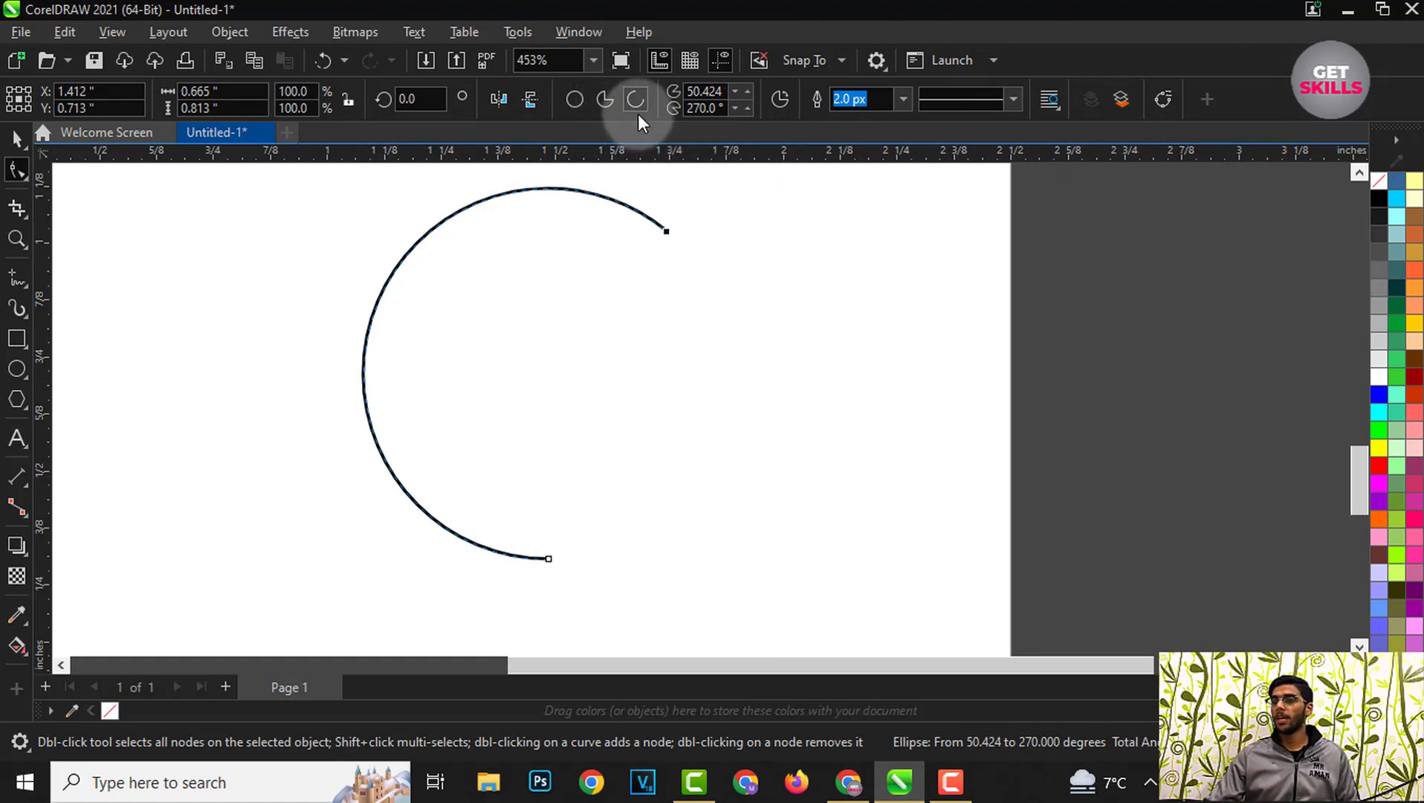
{"action": "key", "text": "ctrl+z"}
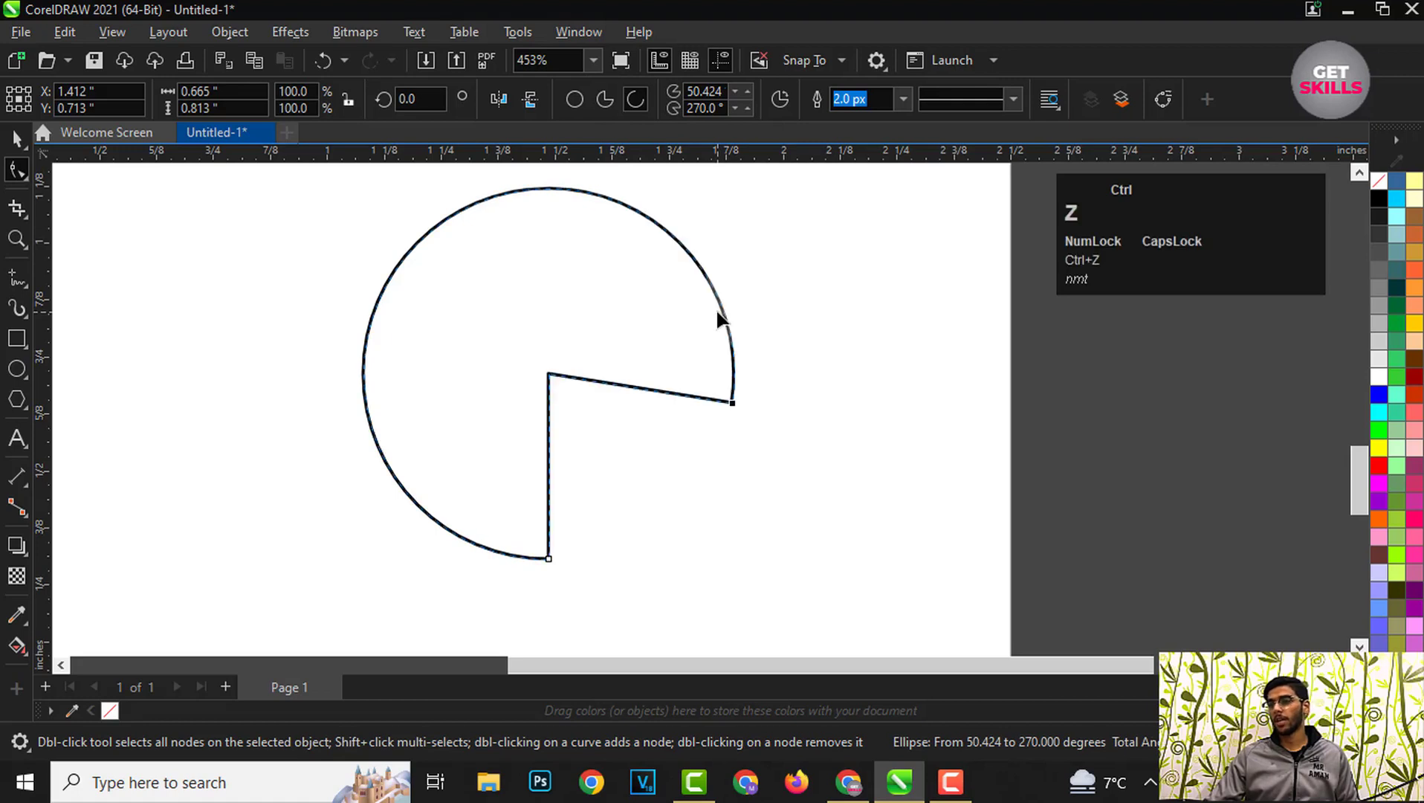
Step: Try moving the pie's start node to form a wedge from 135° and an open arc from about 28.2°, undoing each change
{"action": "left_click_drag", "start_coordinate": [730, 403], "coordinate": [513, 334]}
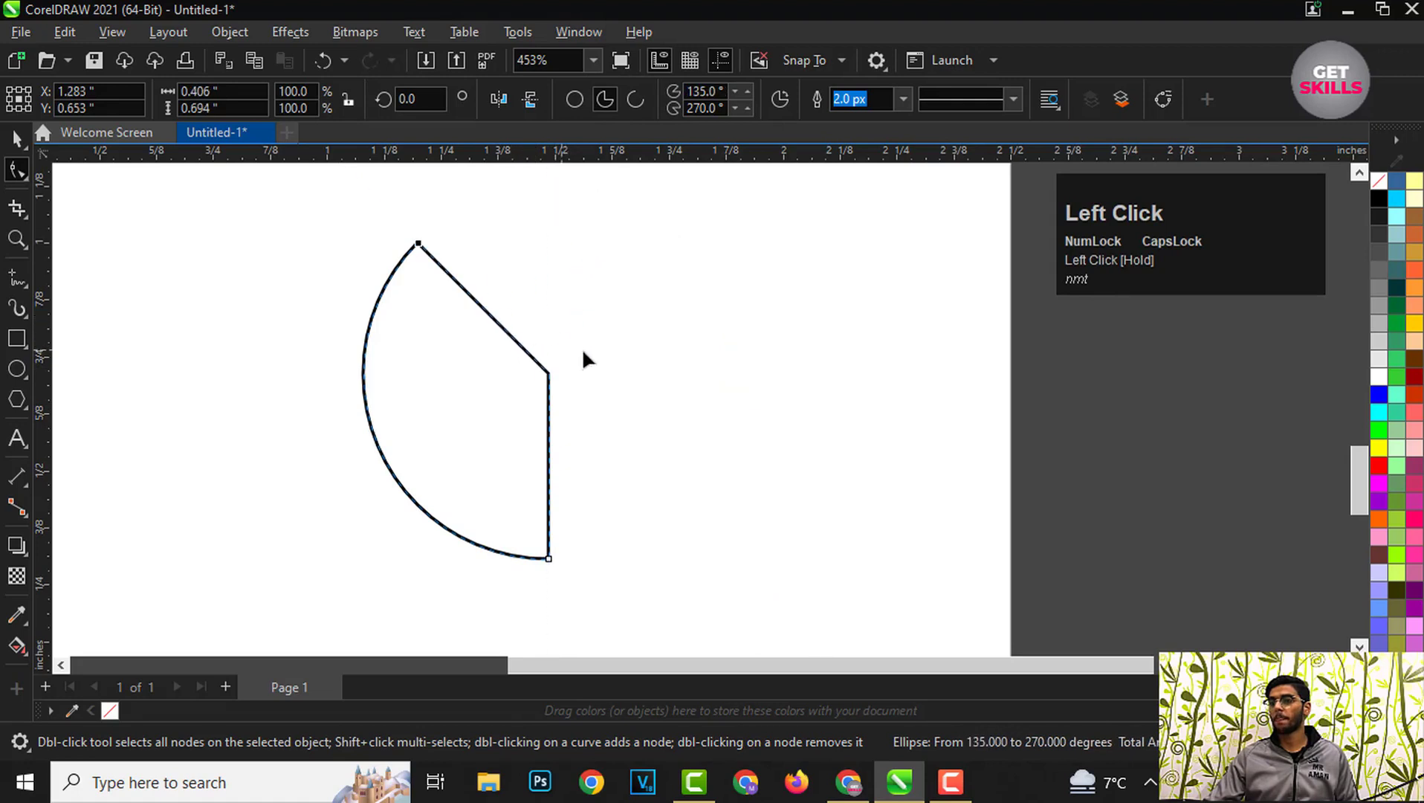
{"action": "key", "text": "ctrl+z"}
{"action": "left_click_drag", "start_coordinate": [725, 402], "coordinate": [582, 292]}
{"action": "scroll", "coordinate": [508, 254], "scroll_direction": "up", "scroll_amount": 1}
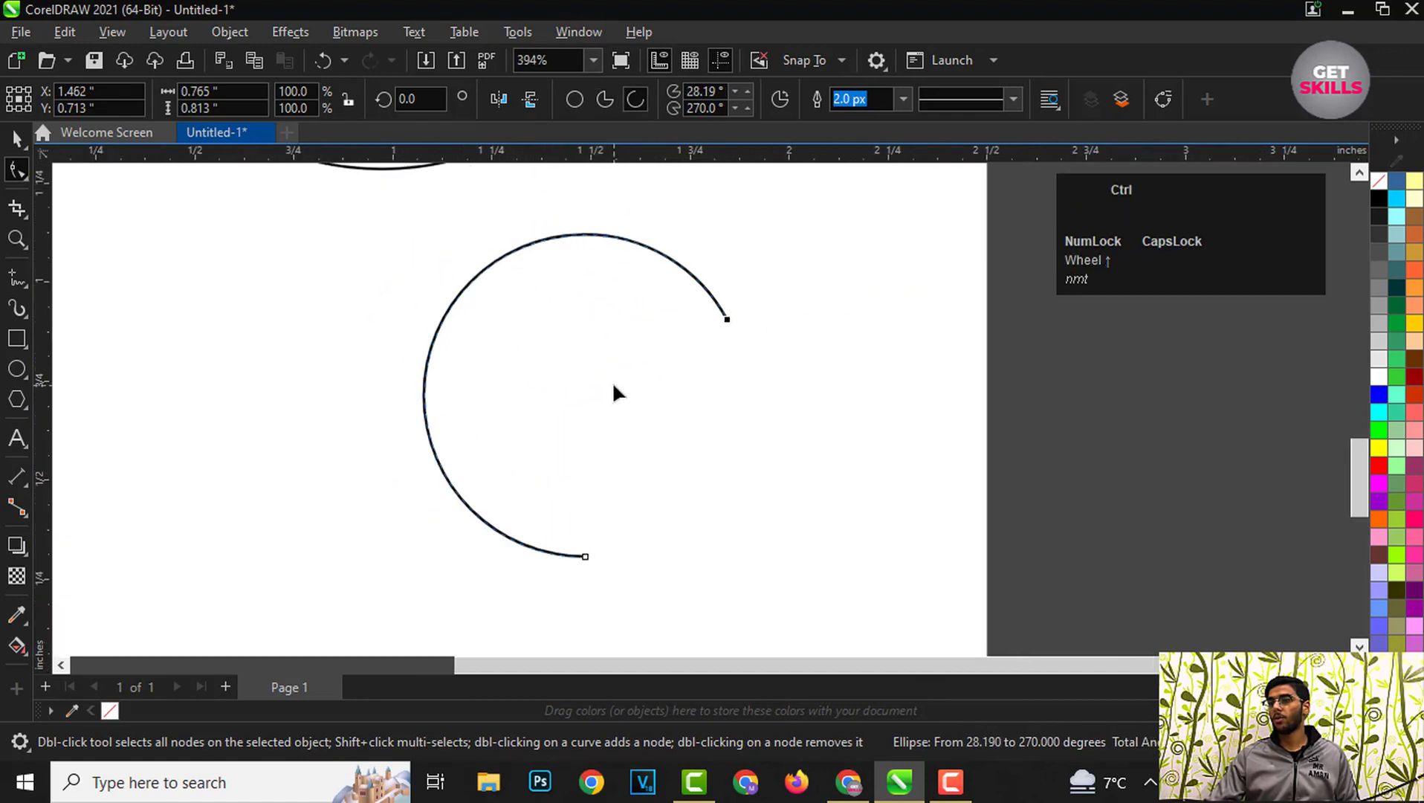
{"action": "key", "text": "ctrl+z"}
{"action": "scroll", "coordinate": [589, 368], "scroll_direction": "down", "scroll_amount": 1}
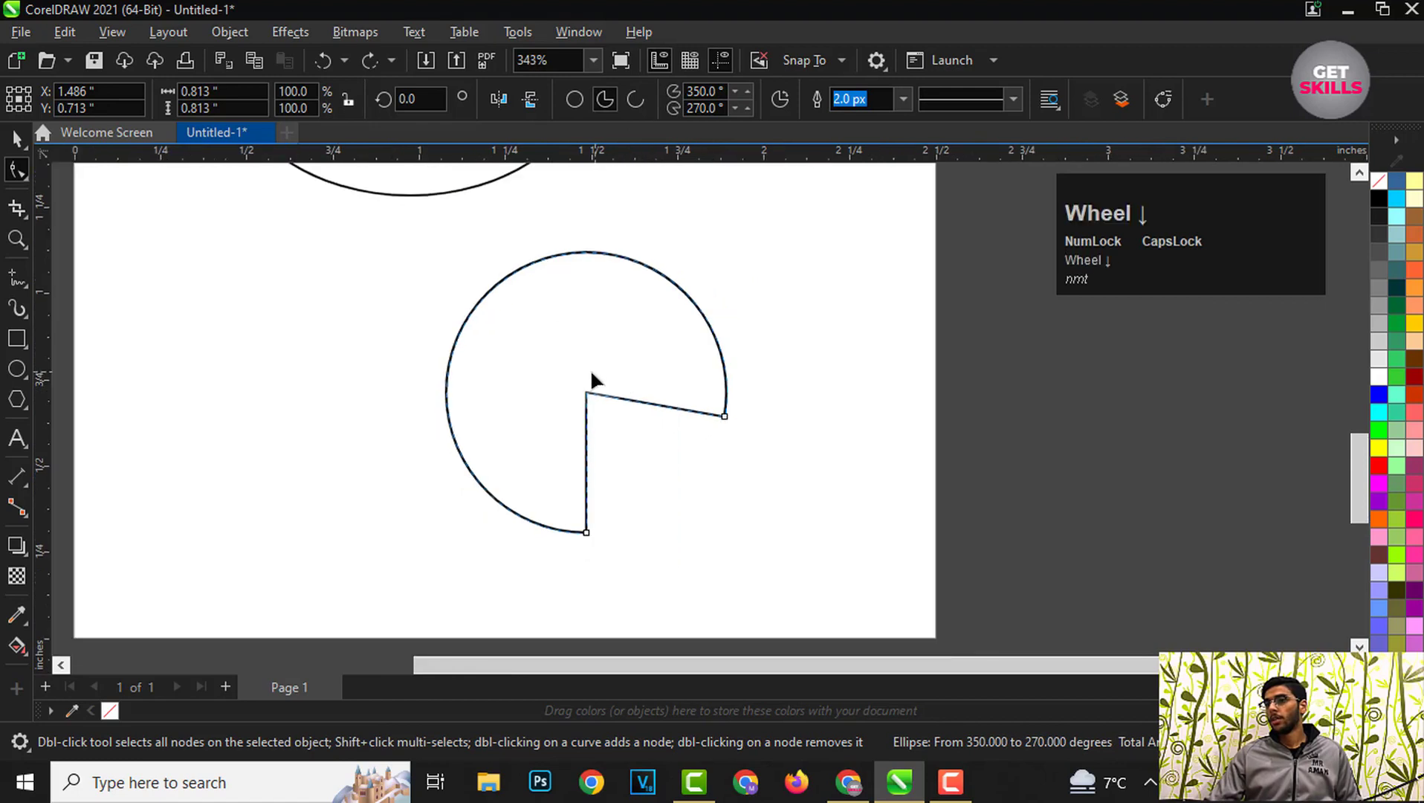
{"action": "scroll", "coordinate": [426, 331], "scroll_direction": "up", "scroll_amount": 1}
{"action": "scroll", "coordinate": [711, 315], "scroll_direction": "down", "scroll_amount": 1}
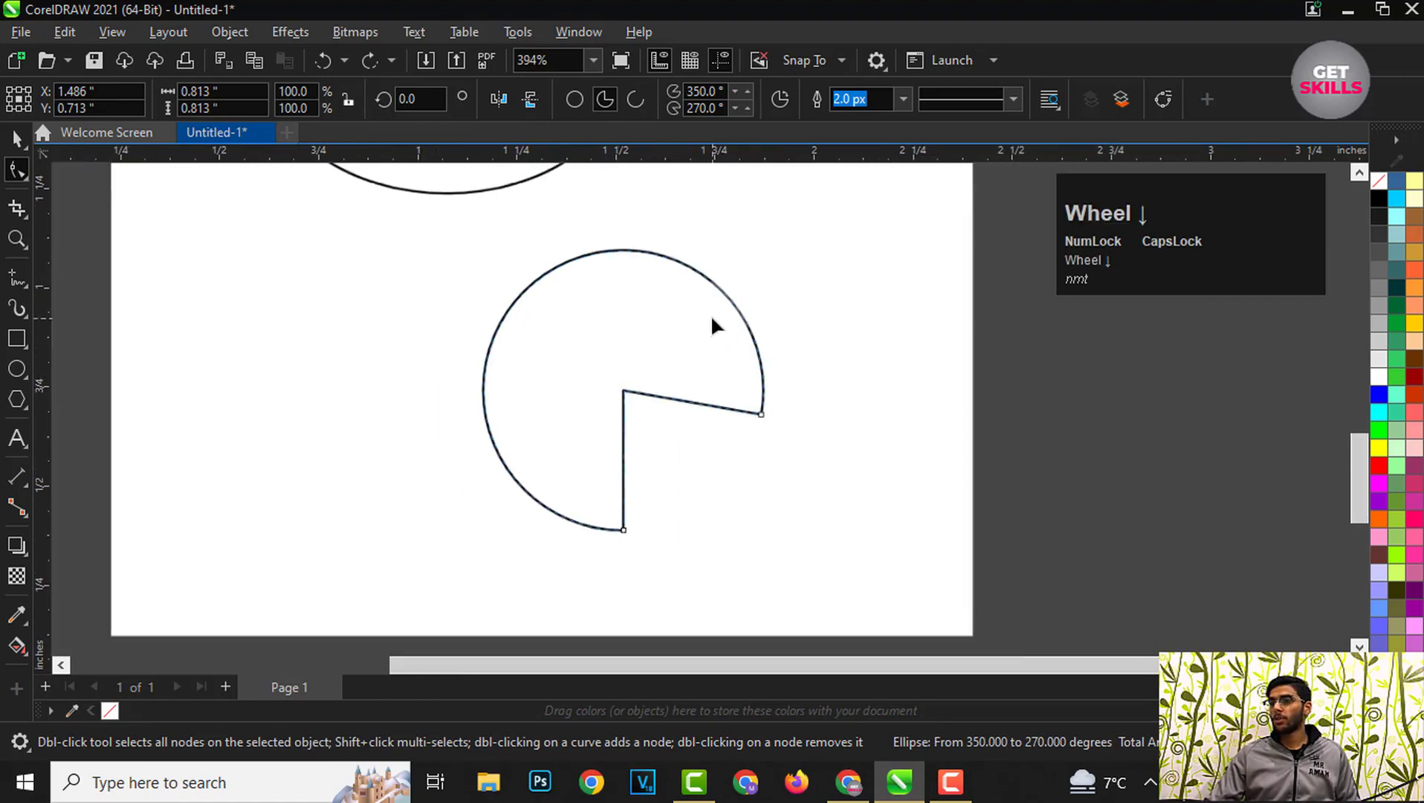
{"action": "scroll", "coordinate": [511, 329], "scroll_direction": "up", "scroll_amount": 1}
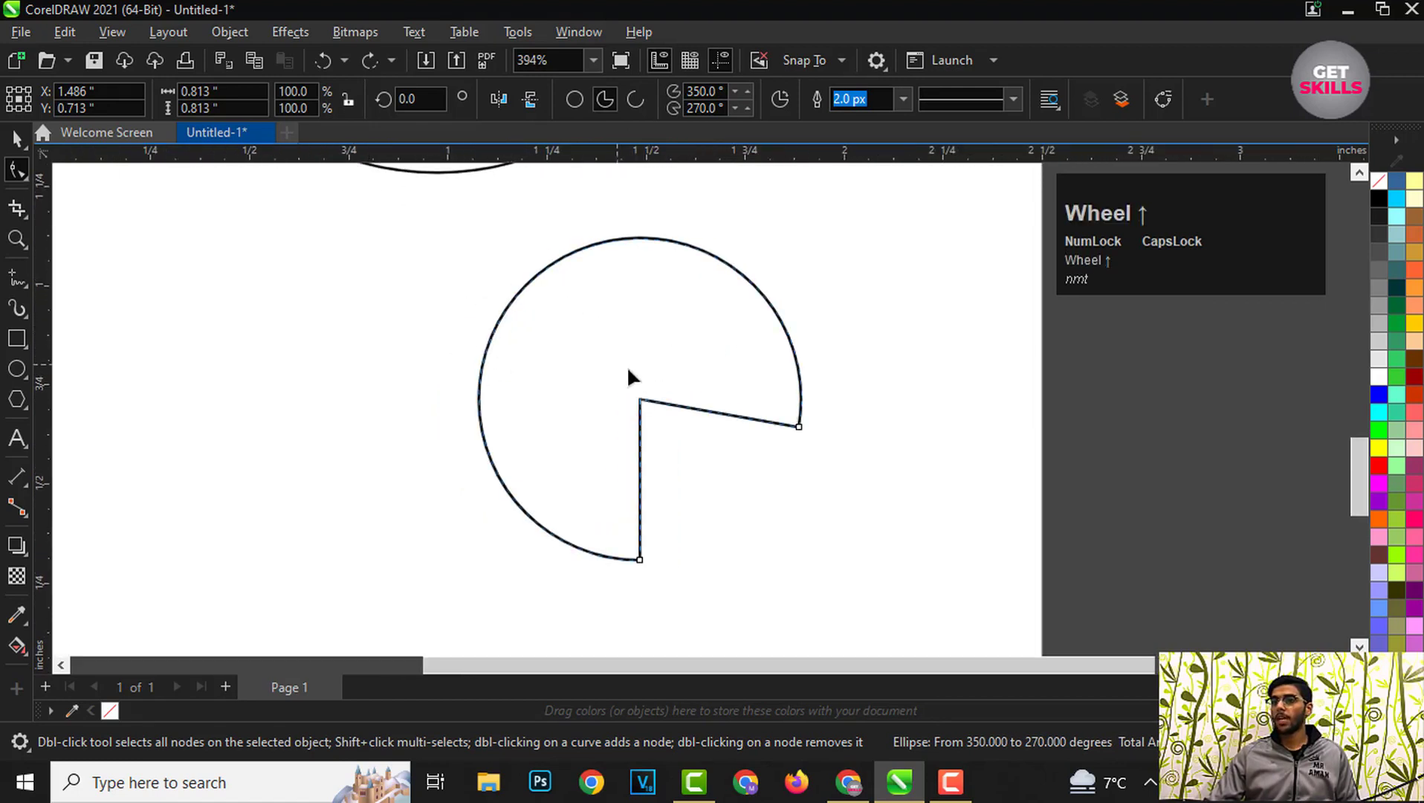
{"action": "scroll", "coordinate": [673, 340], "scroll_direction": "down", "scroll_amount": 1}
{"action": "scroll", "coordinate": [538, 321], "scroll_direction": "up", "scroll_amount": 1}
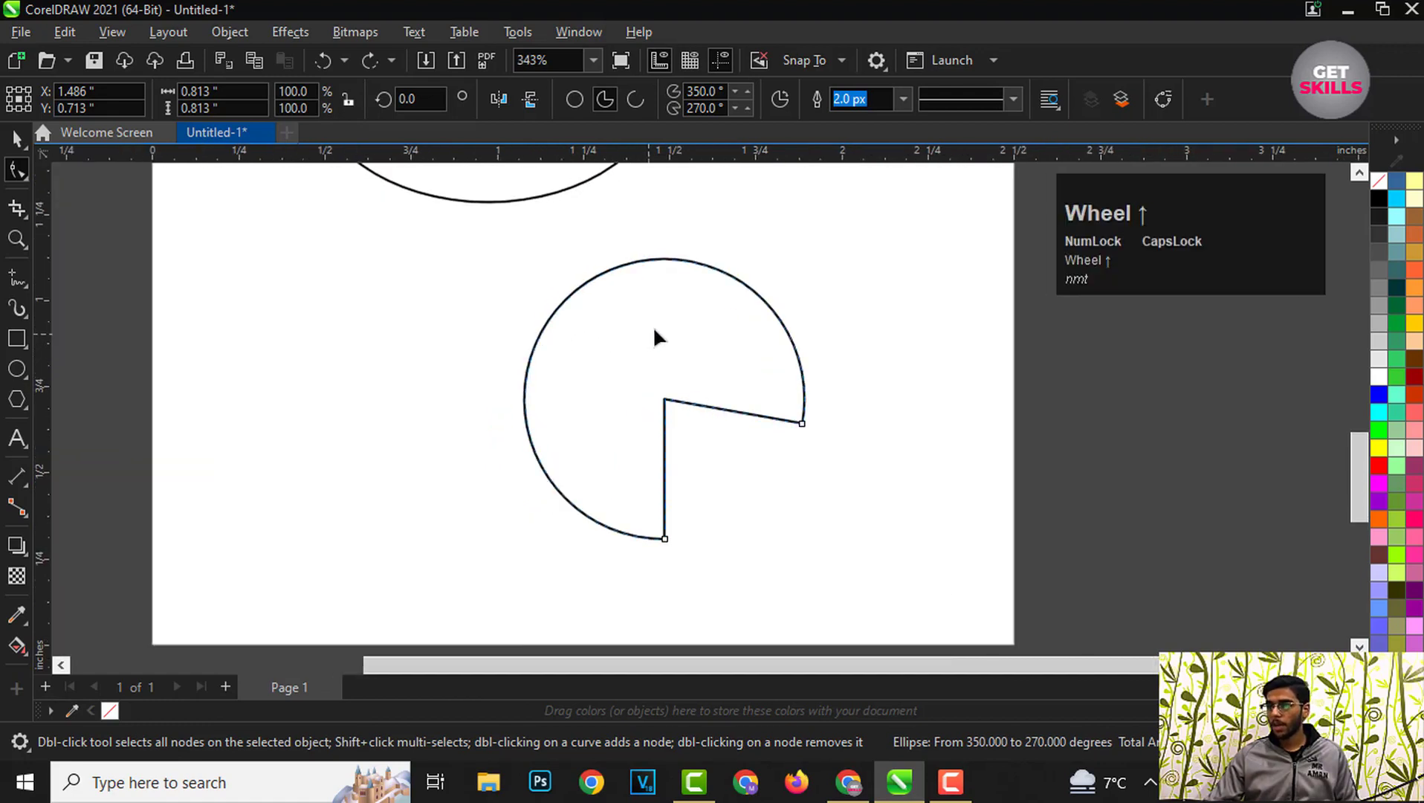
{"action": "scroll", "coordinate": [654, 330], "scroll_direction": "up", "scroll_amount": 1}
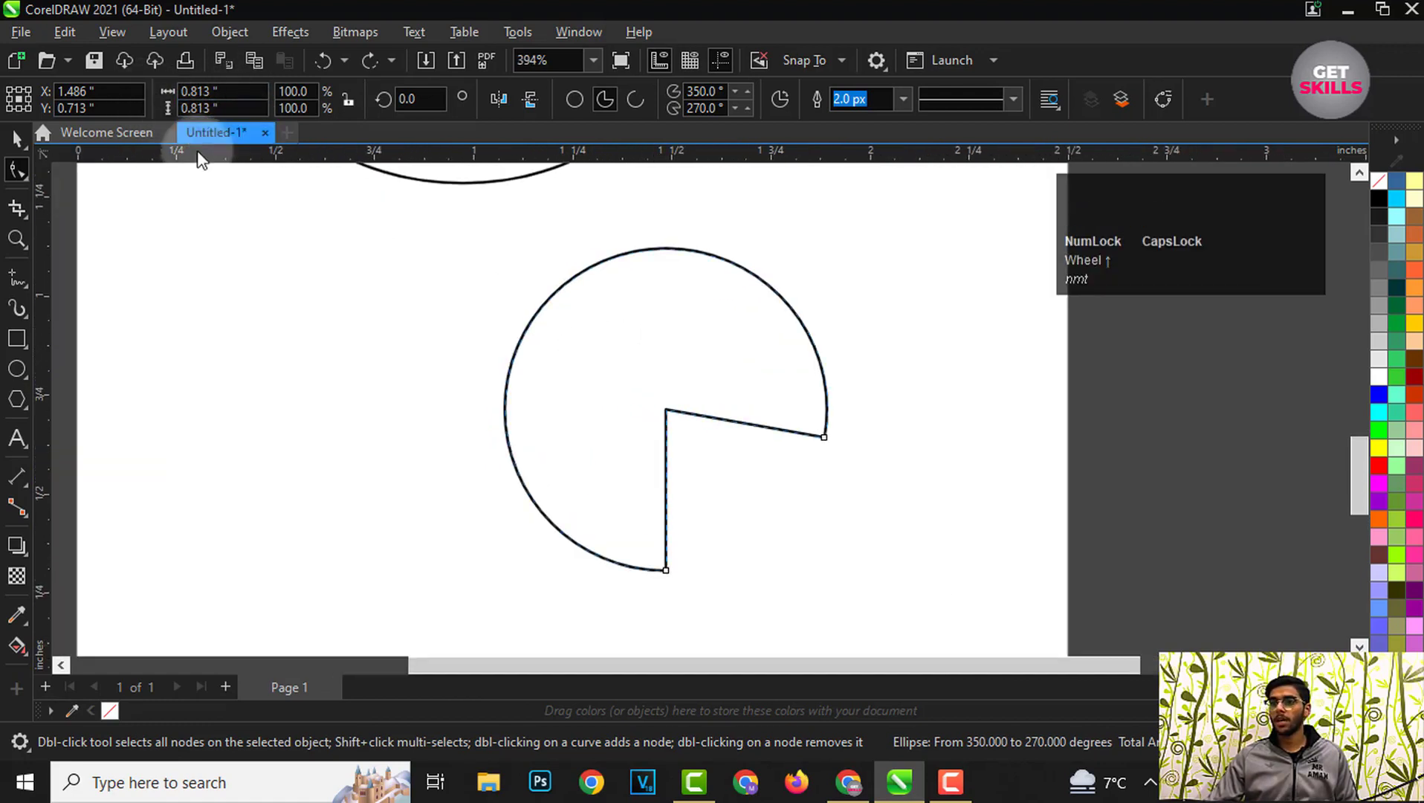
{"action": "scroll", "coordinate": [491, 342], "scroll_direction": "down", "scroll_amount": 1}
{"action": "scroll", "coordinate": [456, 298], "scroll_direction": "up", "scroll_amount": 1}
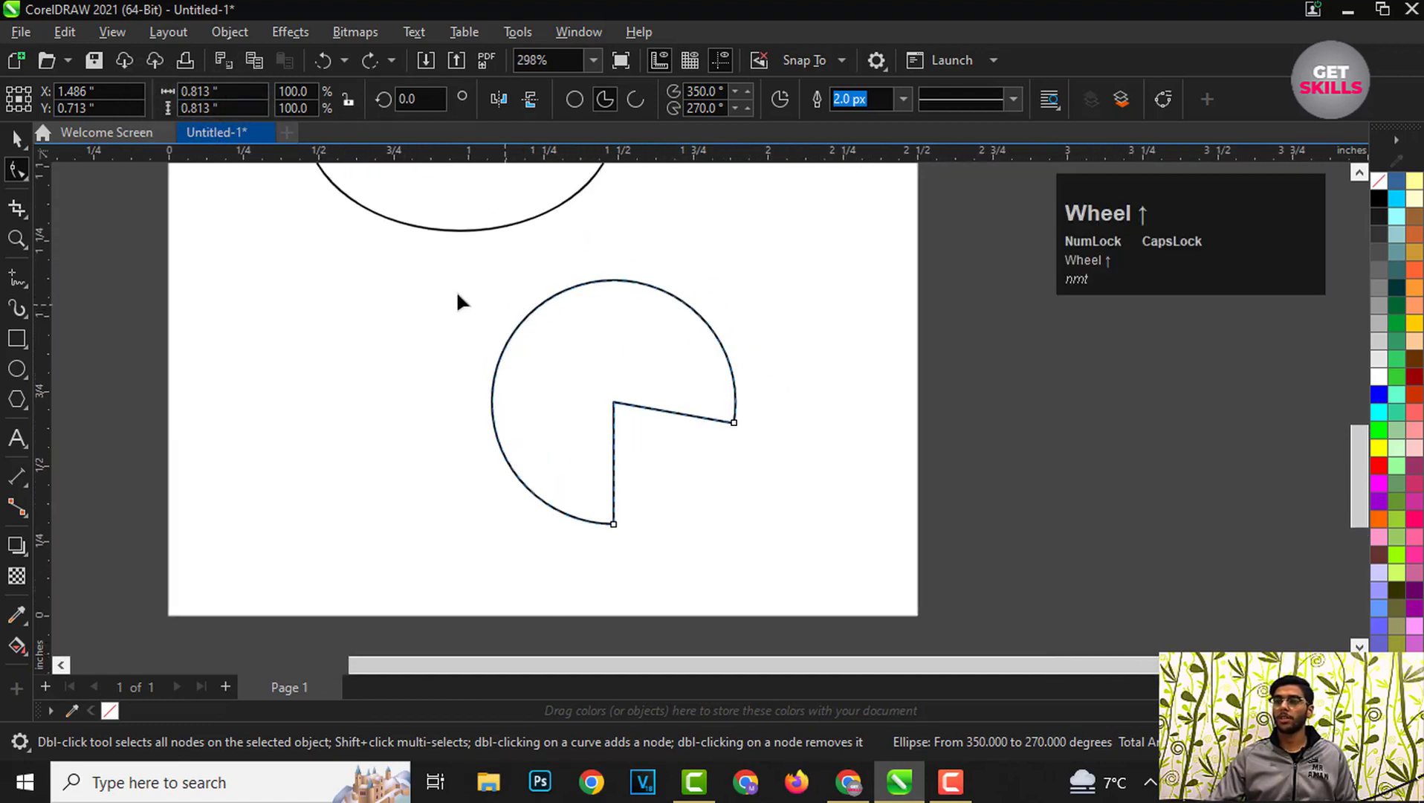
Step: Delete the pie from the lower part of the page
{"action": "left_click", "coordinate": [15, 139]}
{"action": "key", "text": "Delete"}
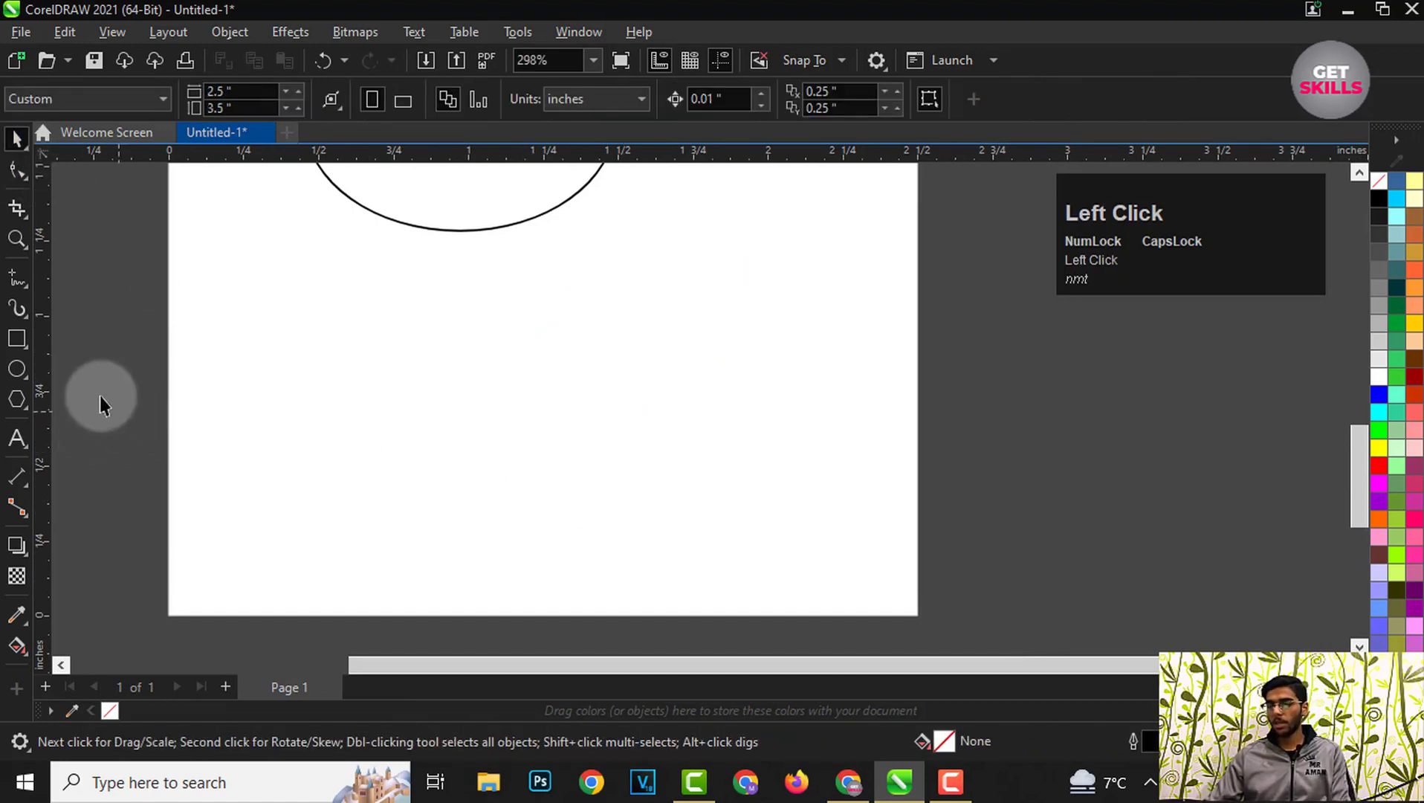
Step: Draw a tilted pie below the large ellipse with the 3-Point Ellipse tool, and convert it to a full ellipse about 0.6 by 0.6 inches
{"action": "left_click", "coordinate": [24, 379]}
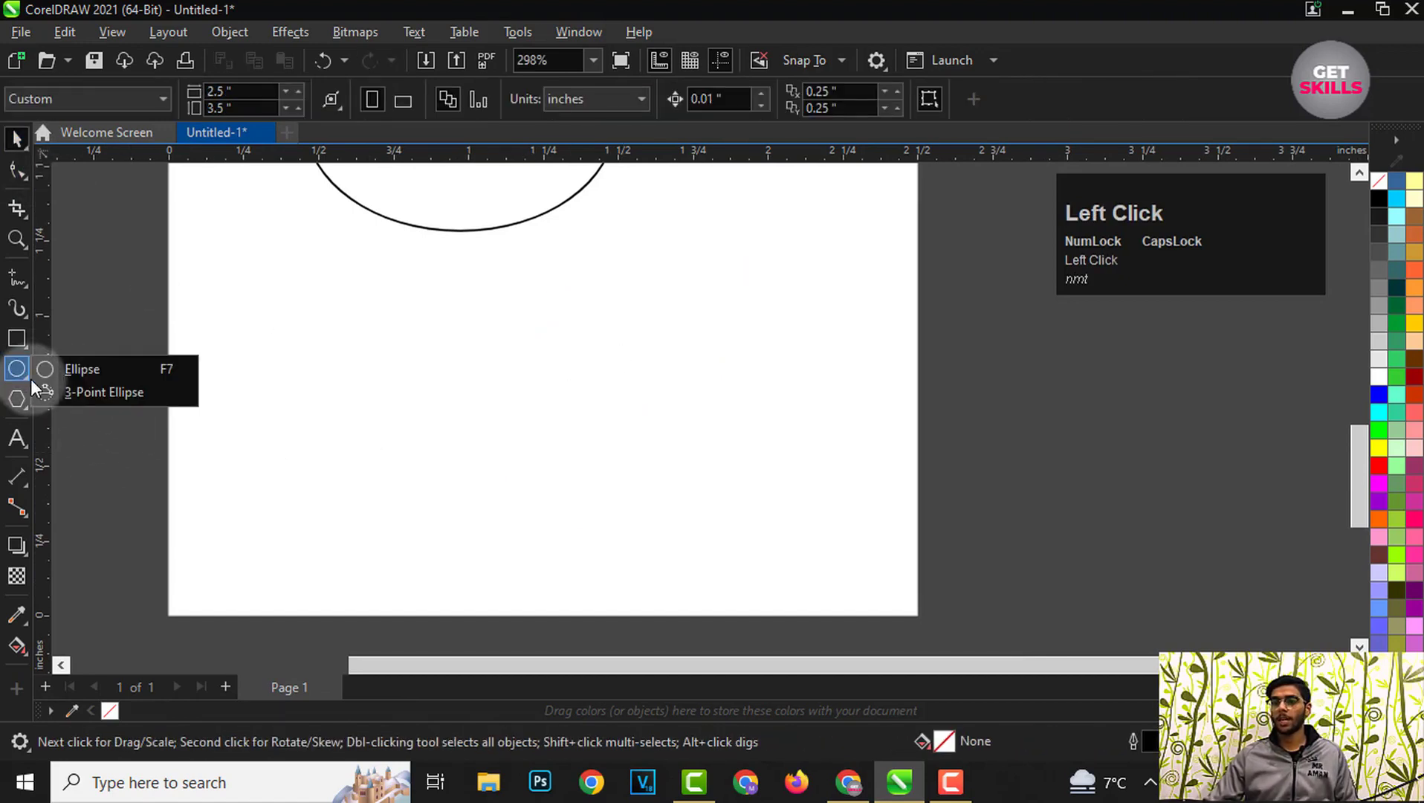
{"action": "left_click", "coordinate": [101, 390]}
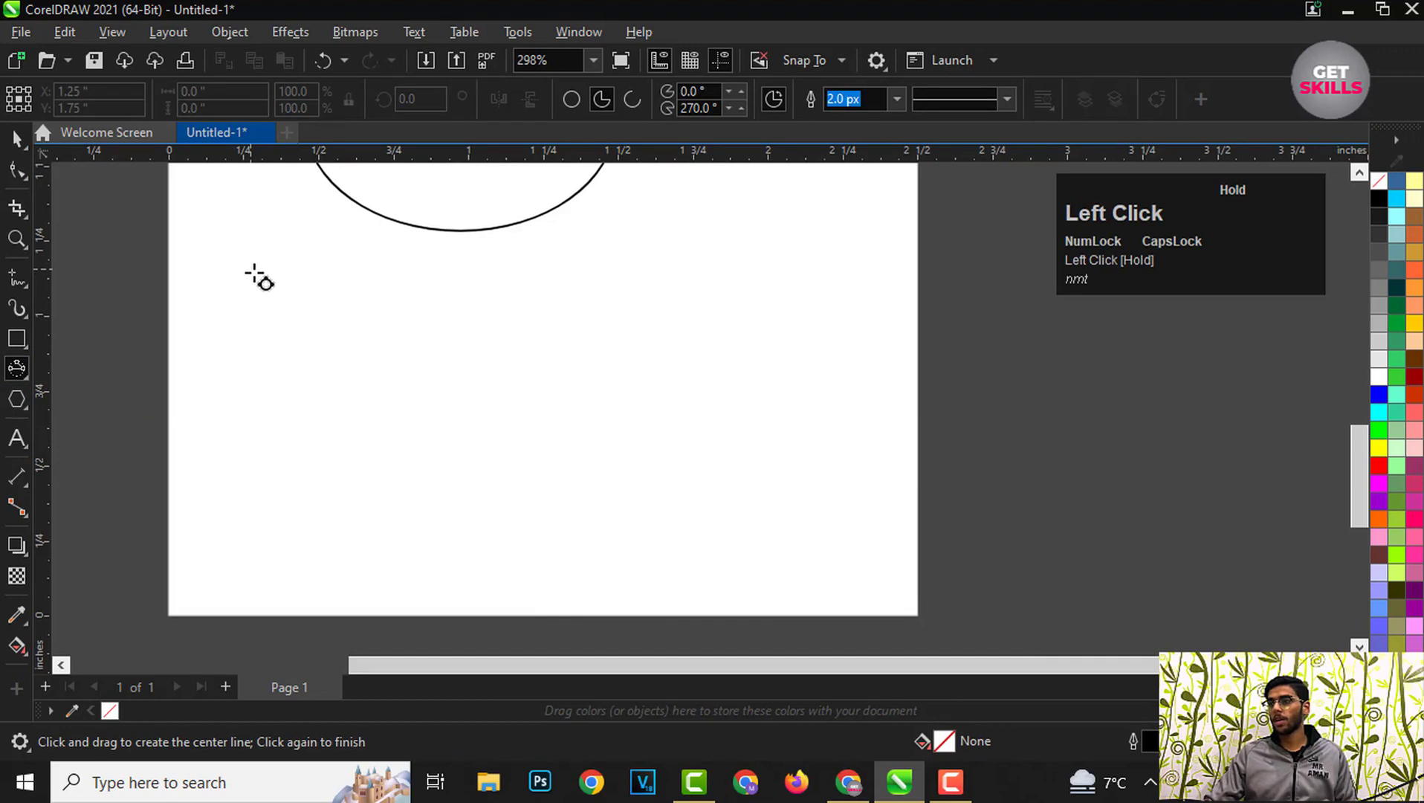
{"action": "left_click_drag", "start_coordinate": [253, 271], "coordinate": [362, 419]}
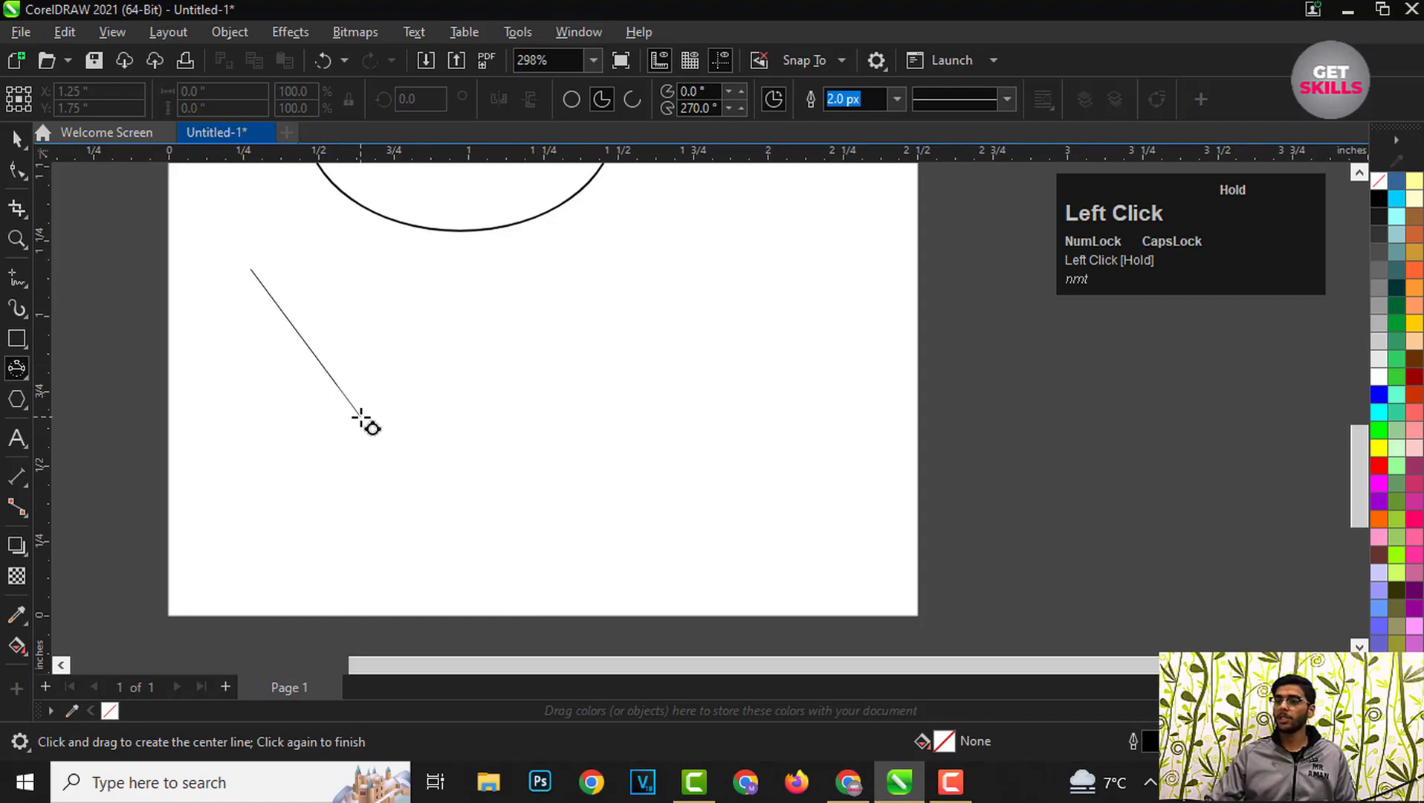
{"action": "left_click_drag", "start_coordinate": [362, 419], "coordinate": [363, 421]}
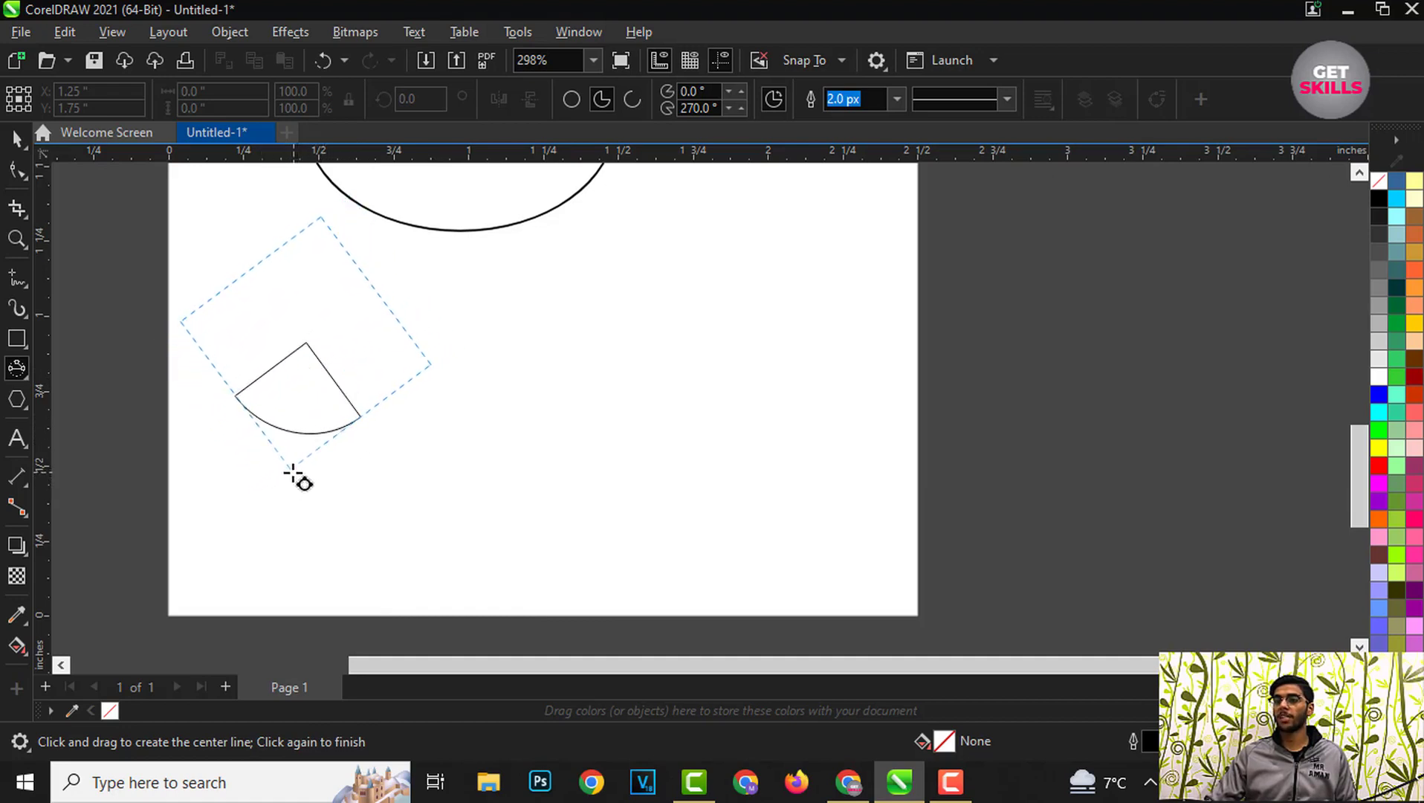
{"action": "left_click", "coordinate": [296, 476]}
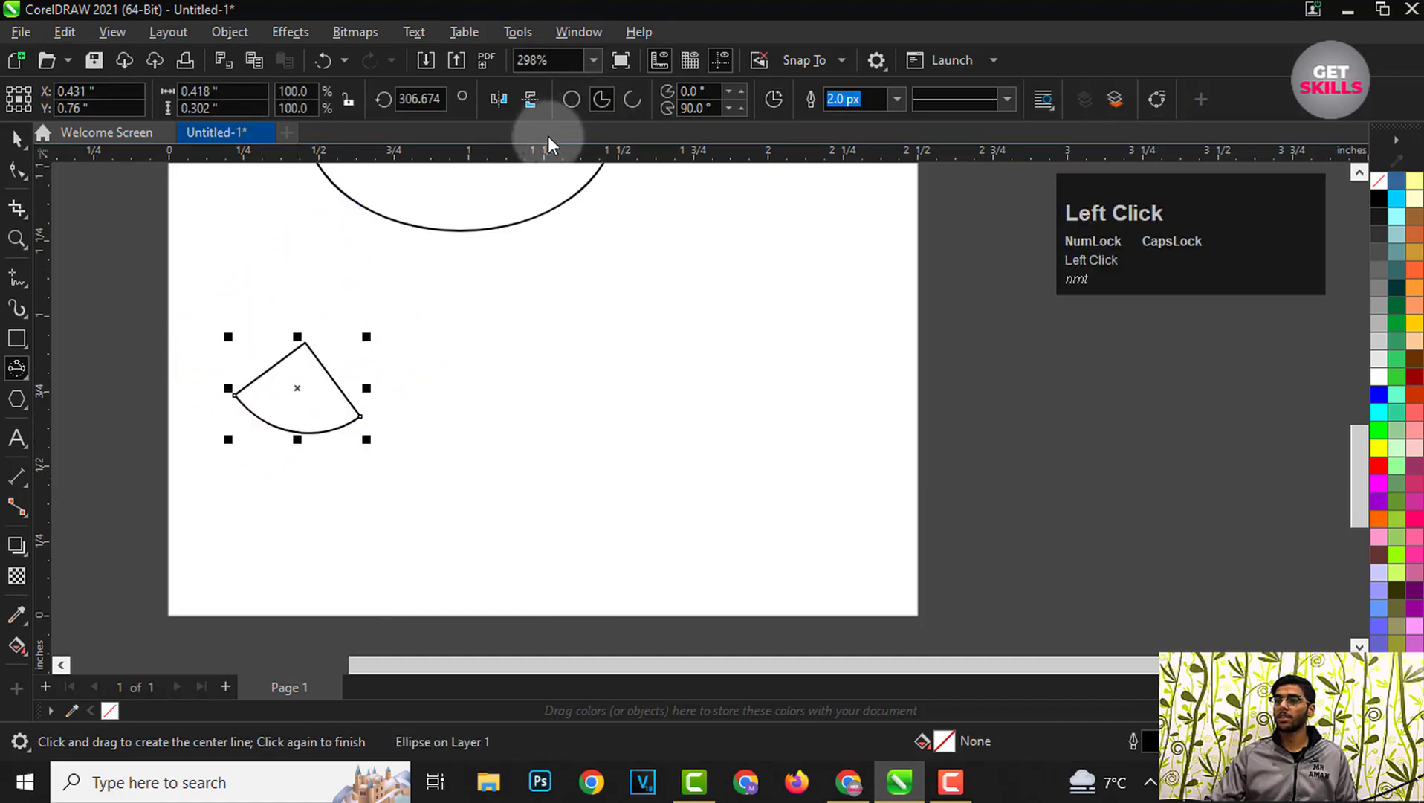
{"action": "left_click", "coordinate": [571, 99]}
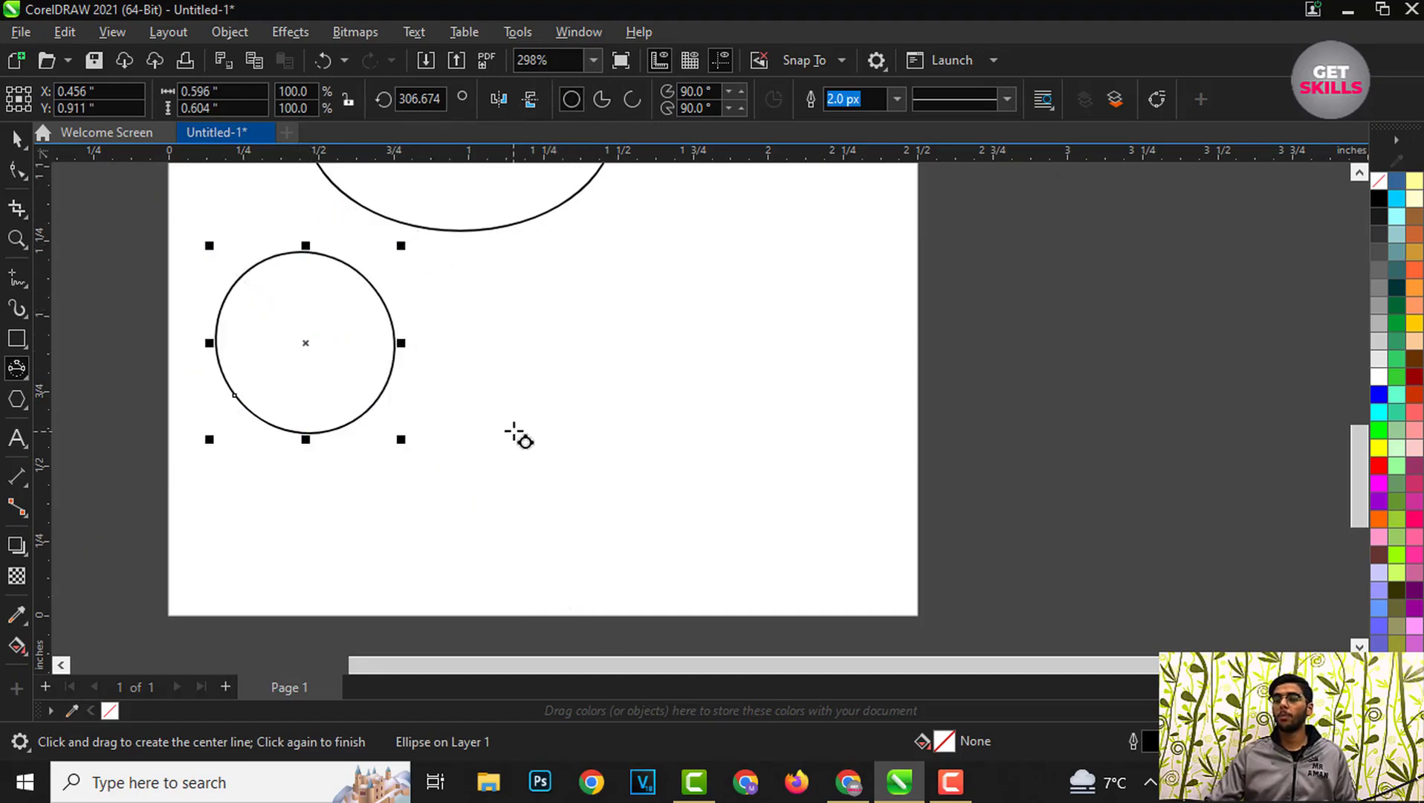
Step: Draw a second, larger 3-point pie beside the first circle, and convert it to a full ellipse about 0.83 by 0.80 inches
{"action": "left_click_drag", "start_coordinate": [471, 295], "coordinate": [610, 484]}
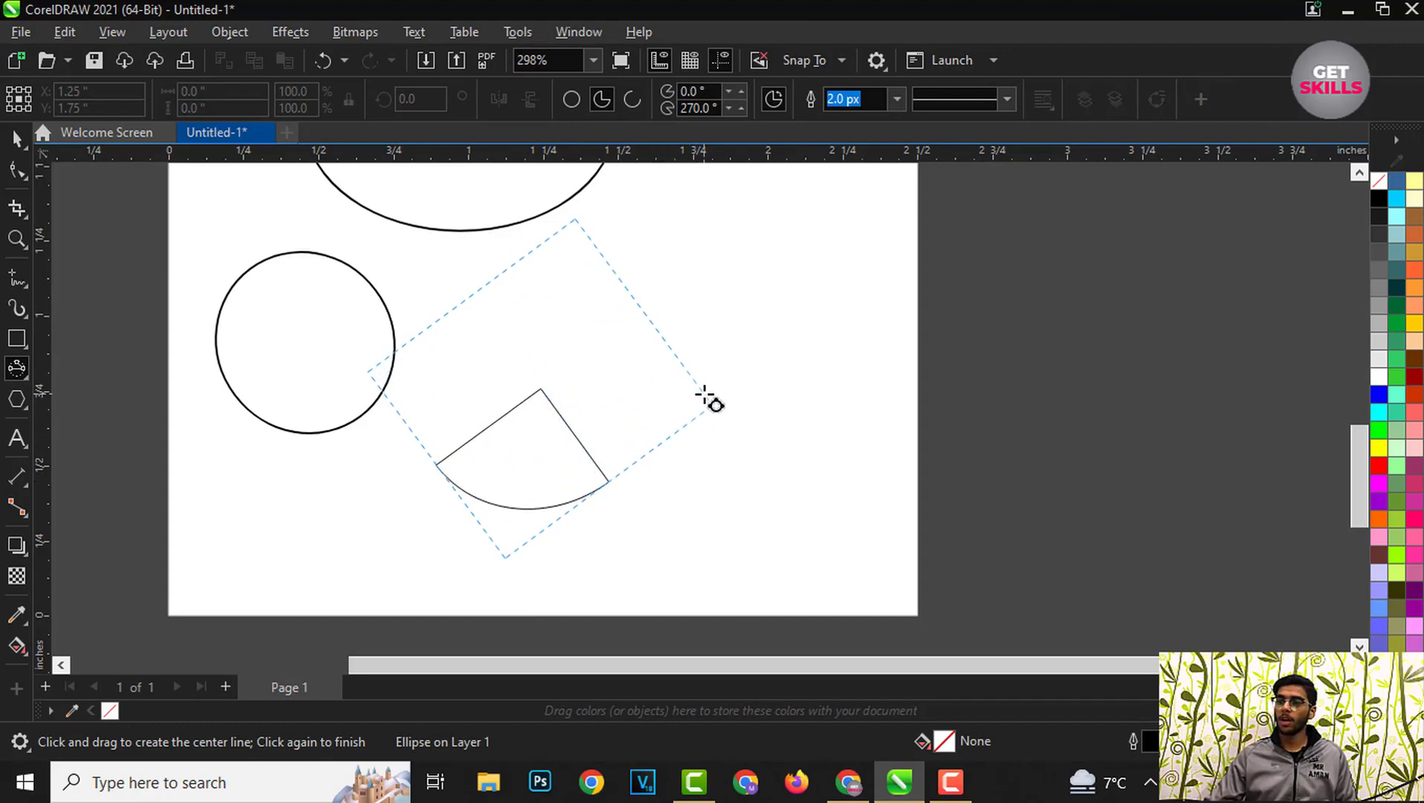
{"action": "left_click", "coordinate": [500, 556]}
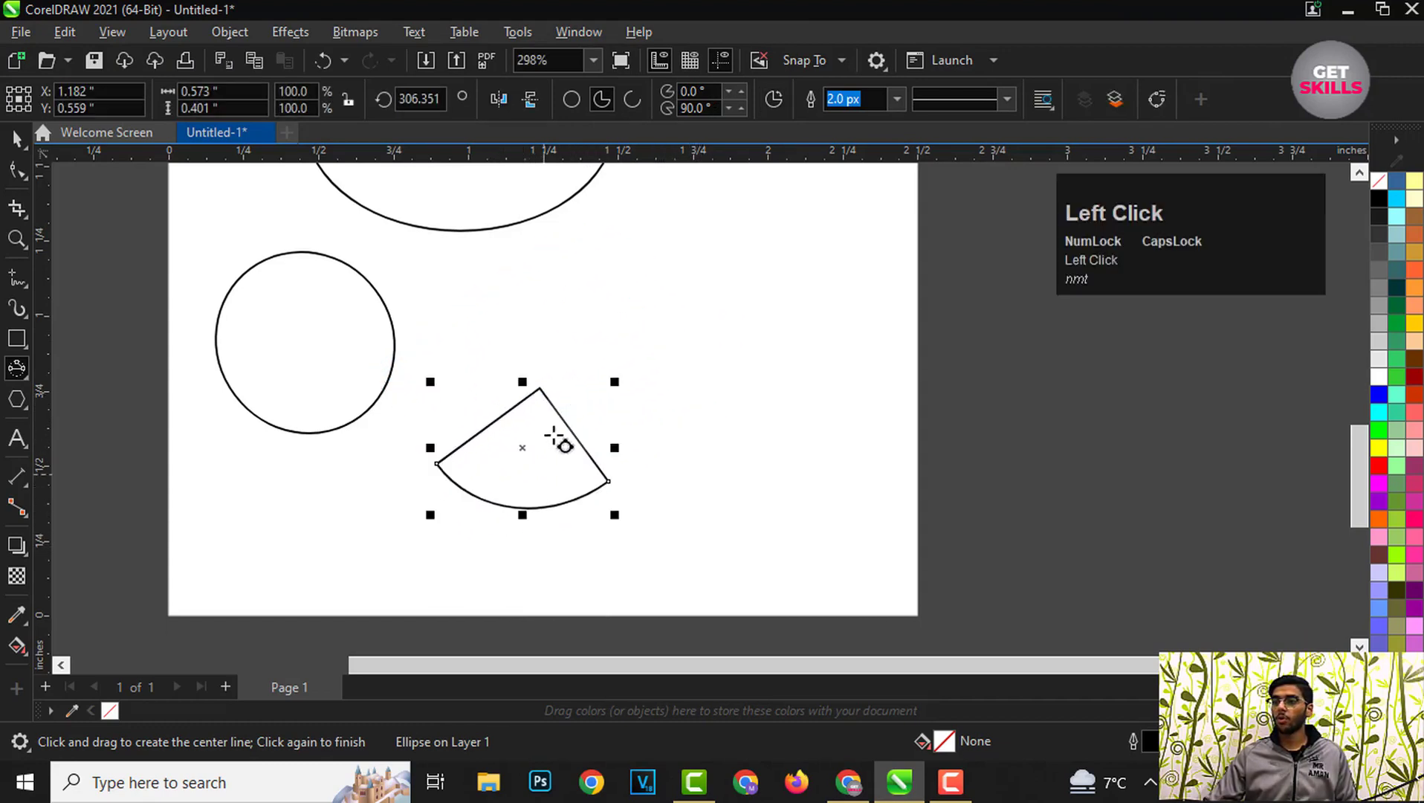
{"action": "left_click", "coordinate": [22, 376]}
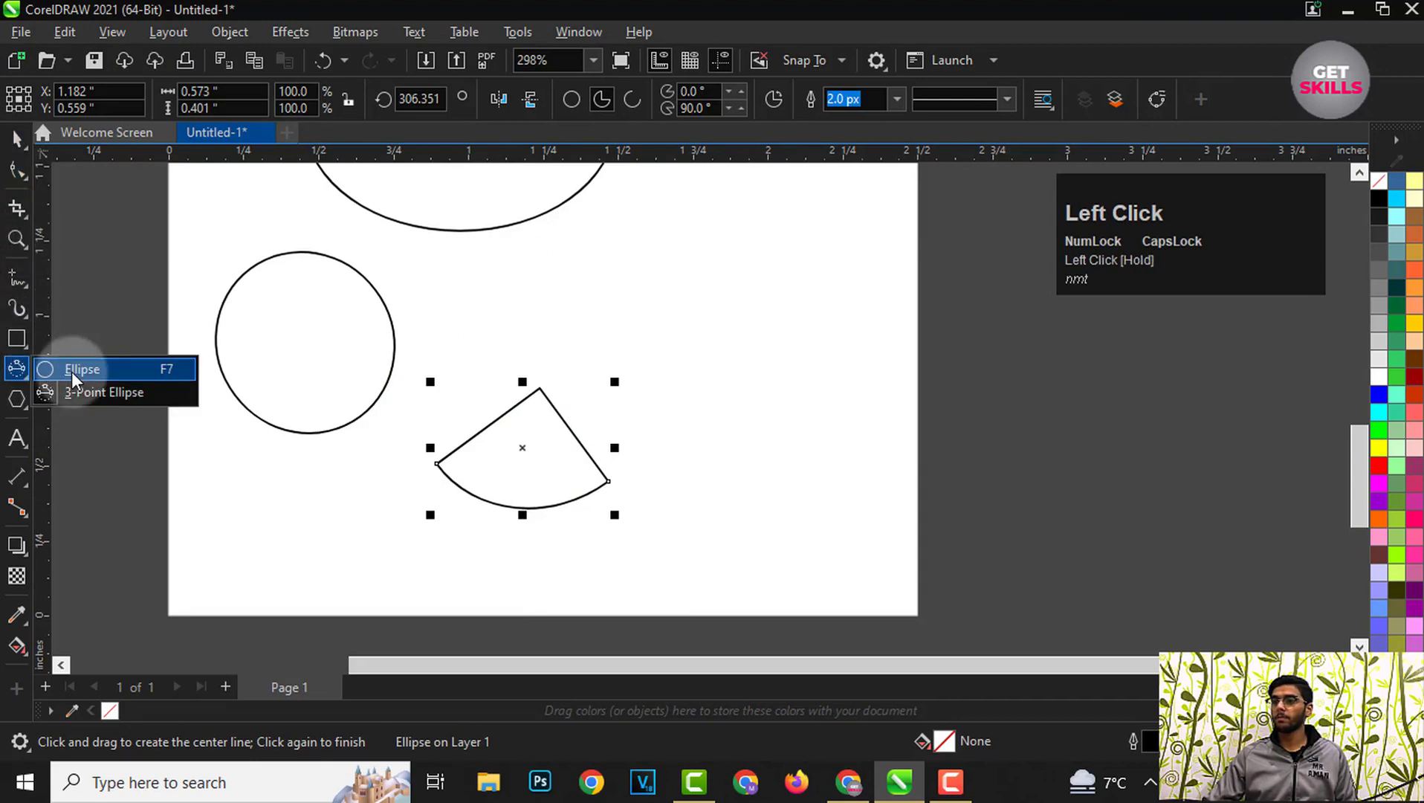
{"action": "left_click", "coordinate": [82, 366]}
{"action": "left_click", "coordinate": [573, 99]}
Step: Delete both 3-point ellipses from the lower part of the page
{"action": "scroll", "coordinate": [521, 298], "scroll_direction": "down", "scroll_amount": 2}
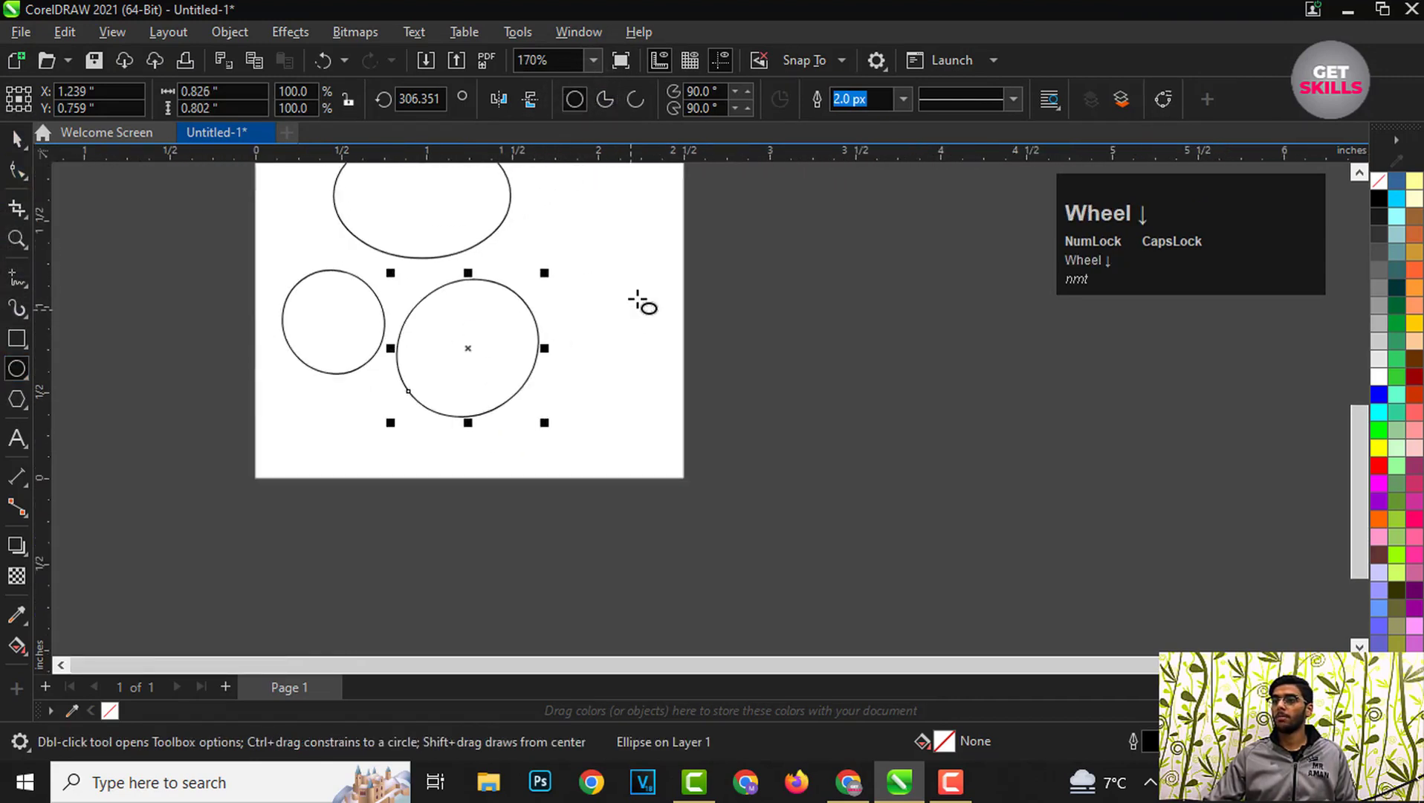
{"action": "scroll", "coordinate": [595, 299], "scroll_direction": "up", "scroll_amount": 1}
{"action": "key", "text": "Delete"}
{"action": "key", "text": "space"}
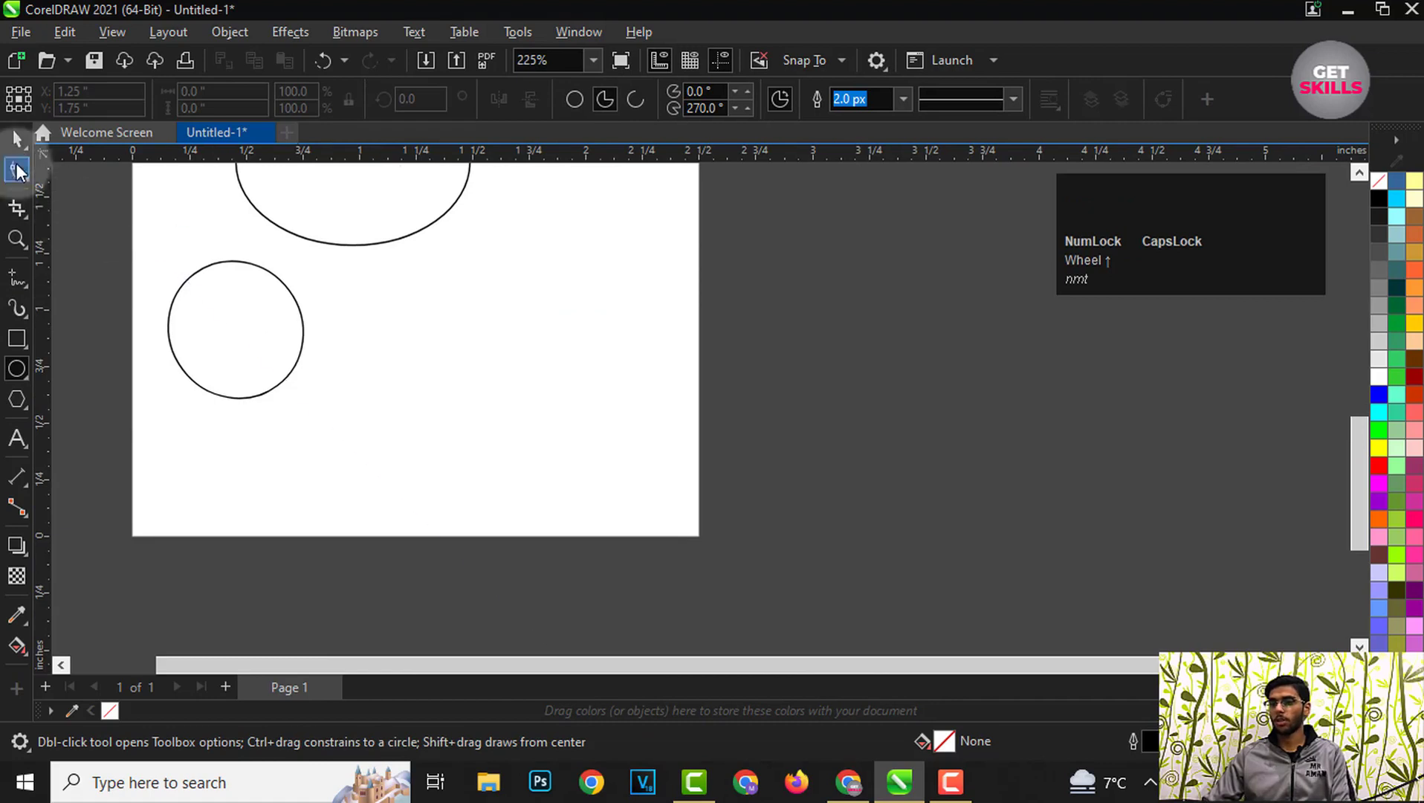
{"action": "left_click", "coordinate": [313, 341]}
Step: Set new shapes to full ellipse, and draw a tilted 3-point ellipse about 0.77 by 0.72 inches below the large ellipse
{"action": "left_click", "coordinate": [16, 368]}
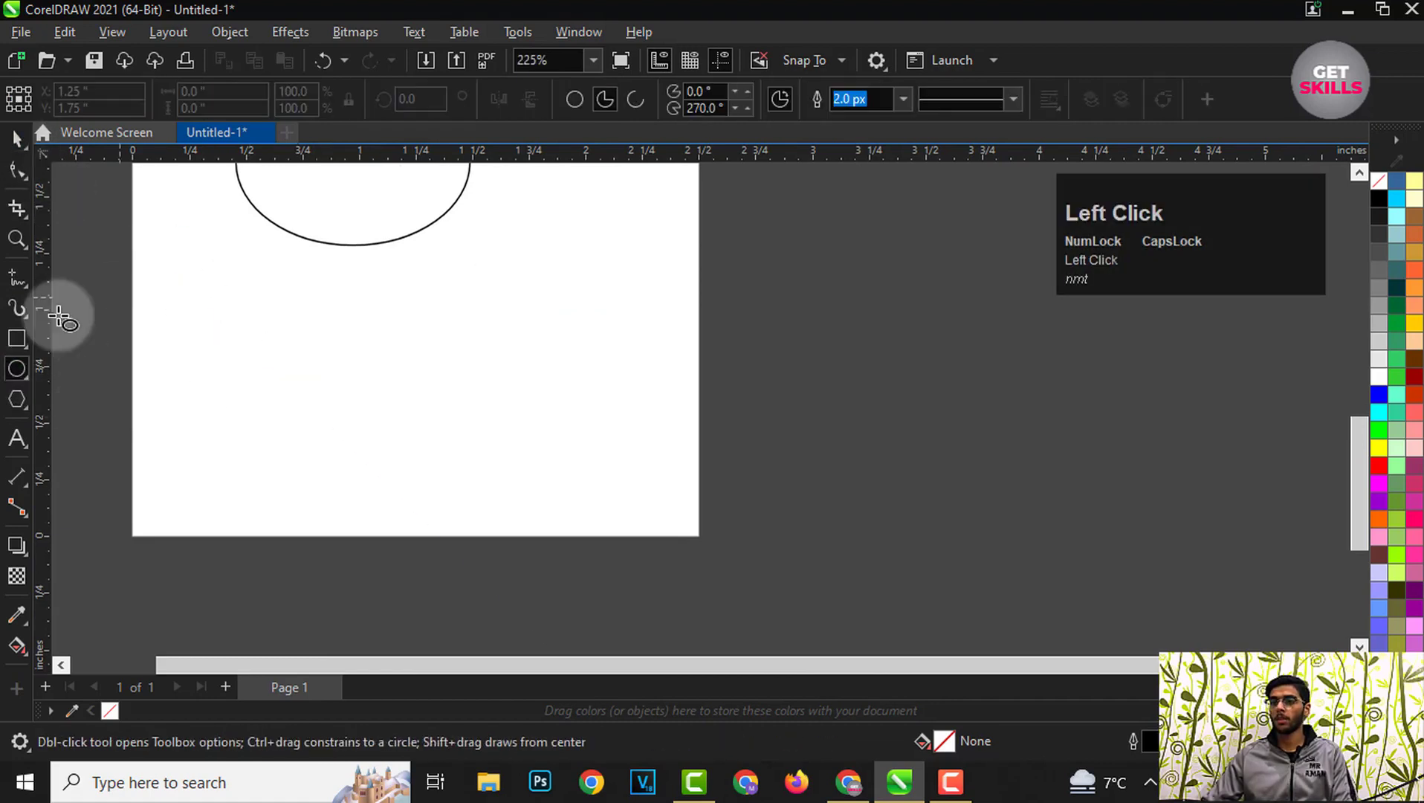
{"action": "left_click", "coordinate": [574, 99]}
{"action": "left_click", "coordinate": [23, 376]}
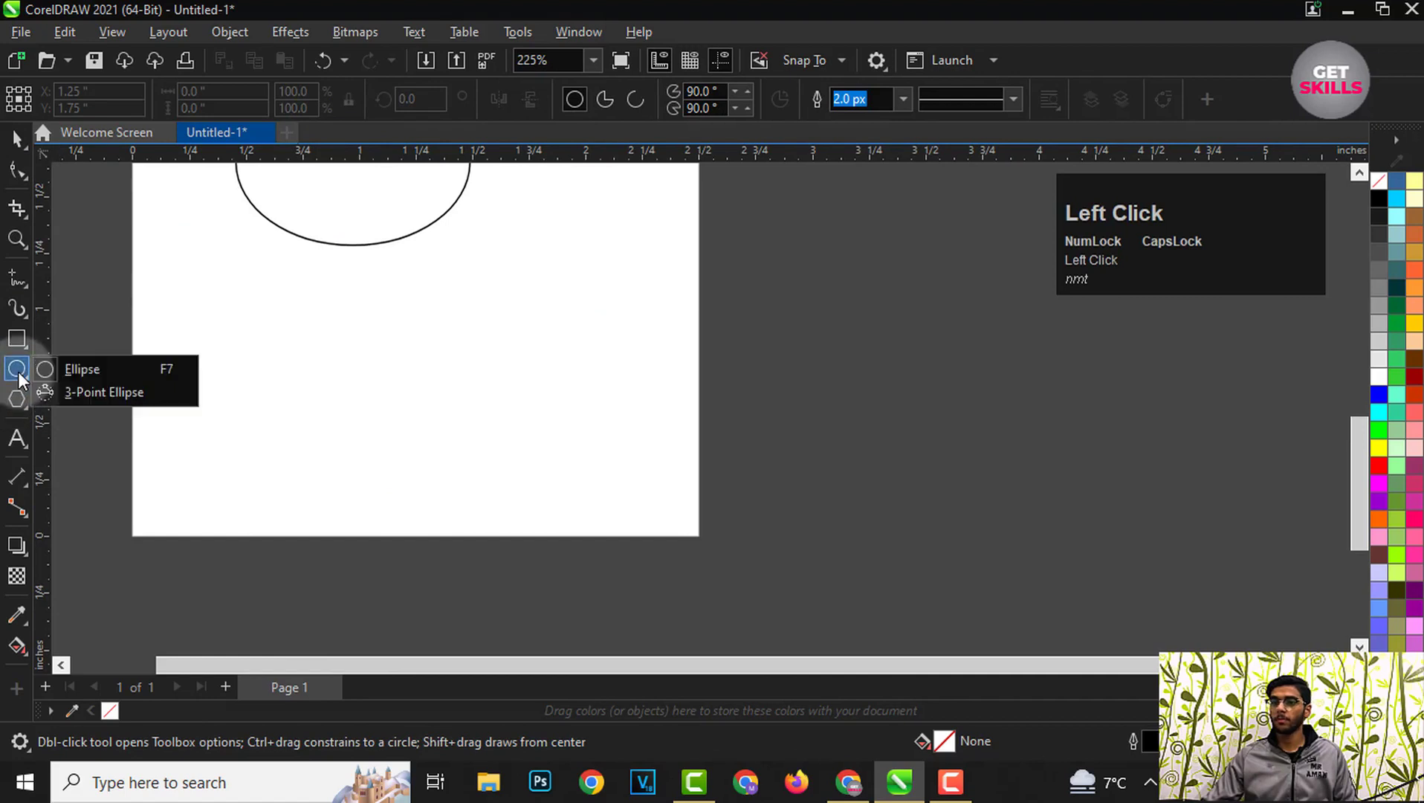
{"action": "left_click", "coordinate": [99, 388]}
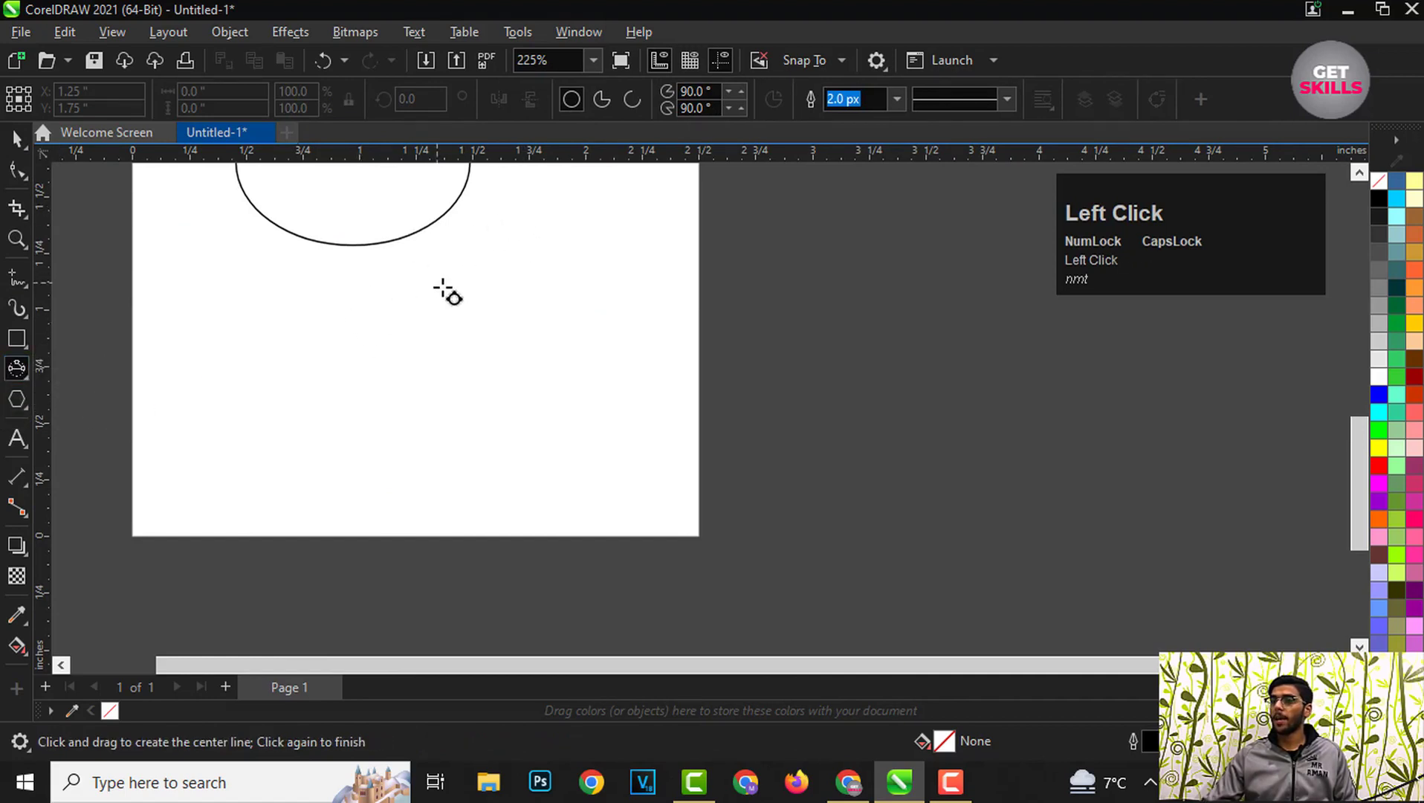
{"action": "left_click_drag", "start_coordinate": [437, 282], "coordinate": [519, 419]}
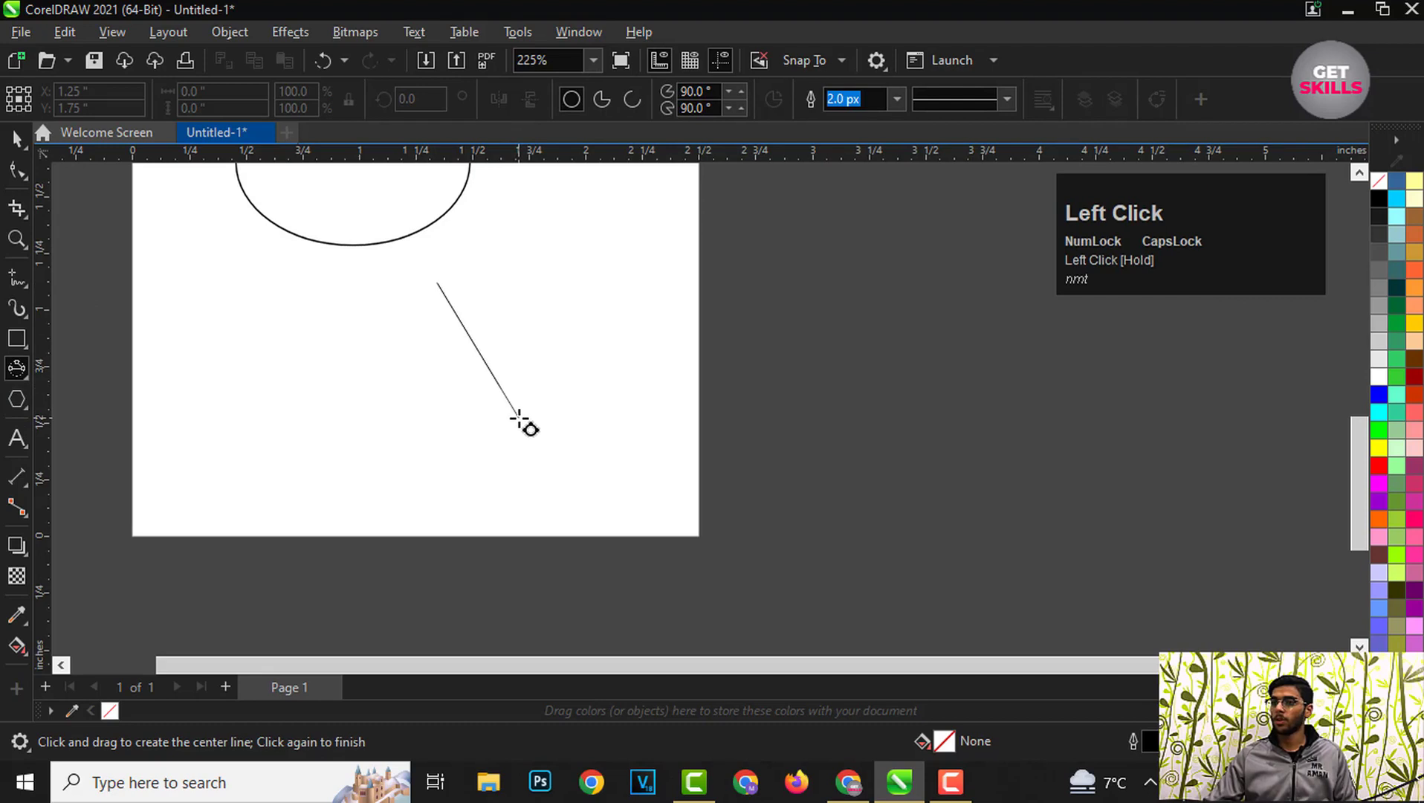
{"action": "left_click_drag", "start_coordinate": [520, 418], "coordinate": [521, 419]}
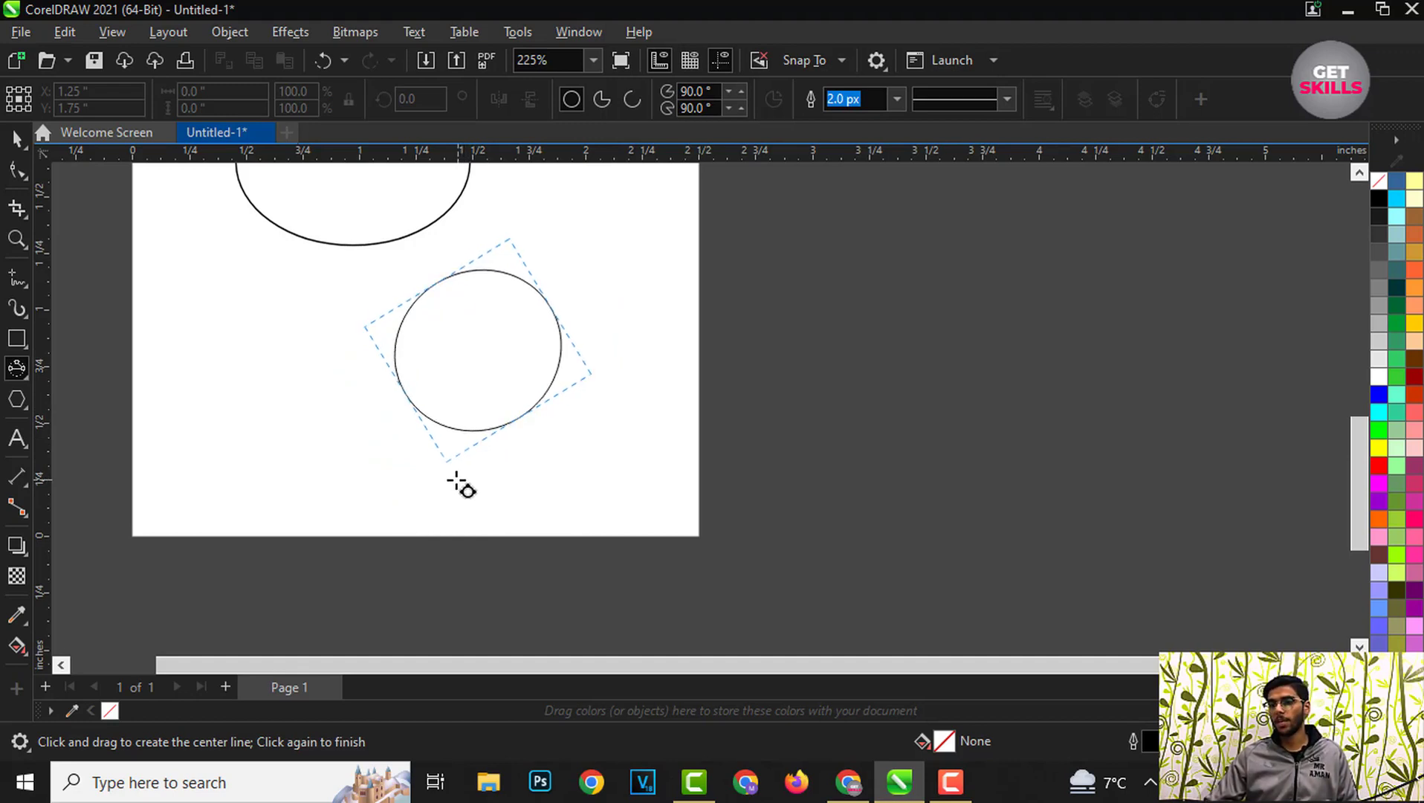
{"action": "left_click", "coordinate": [455, 482]}
Step: Draw a smaller tilted 3-point ellipse about 0.47 by 0.49 inches near the page's left edge
{"action": "scroll", "coordinate": [213, 340], "scroll_direction": "up", "scroll_amount": 1}
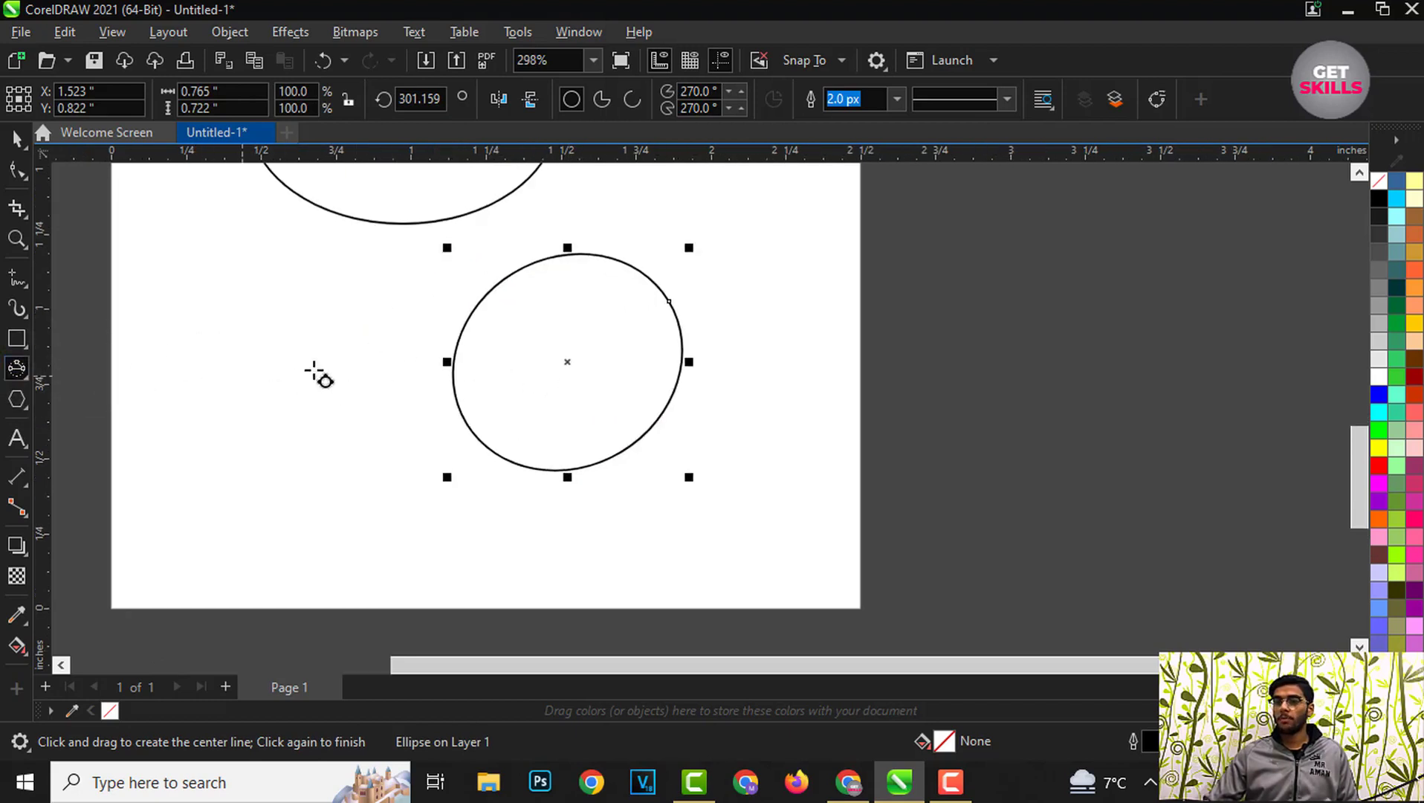
{"action": "left_click_drag", "start_coordinate": [185, 259], "coordinate": [254, 387]}
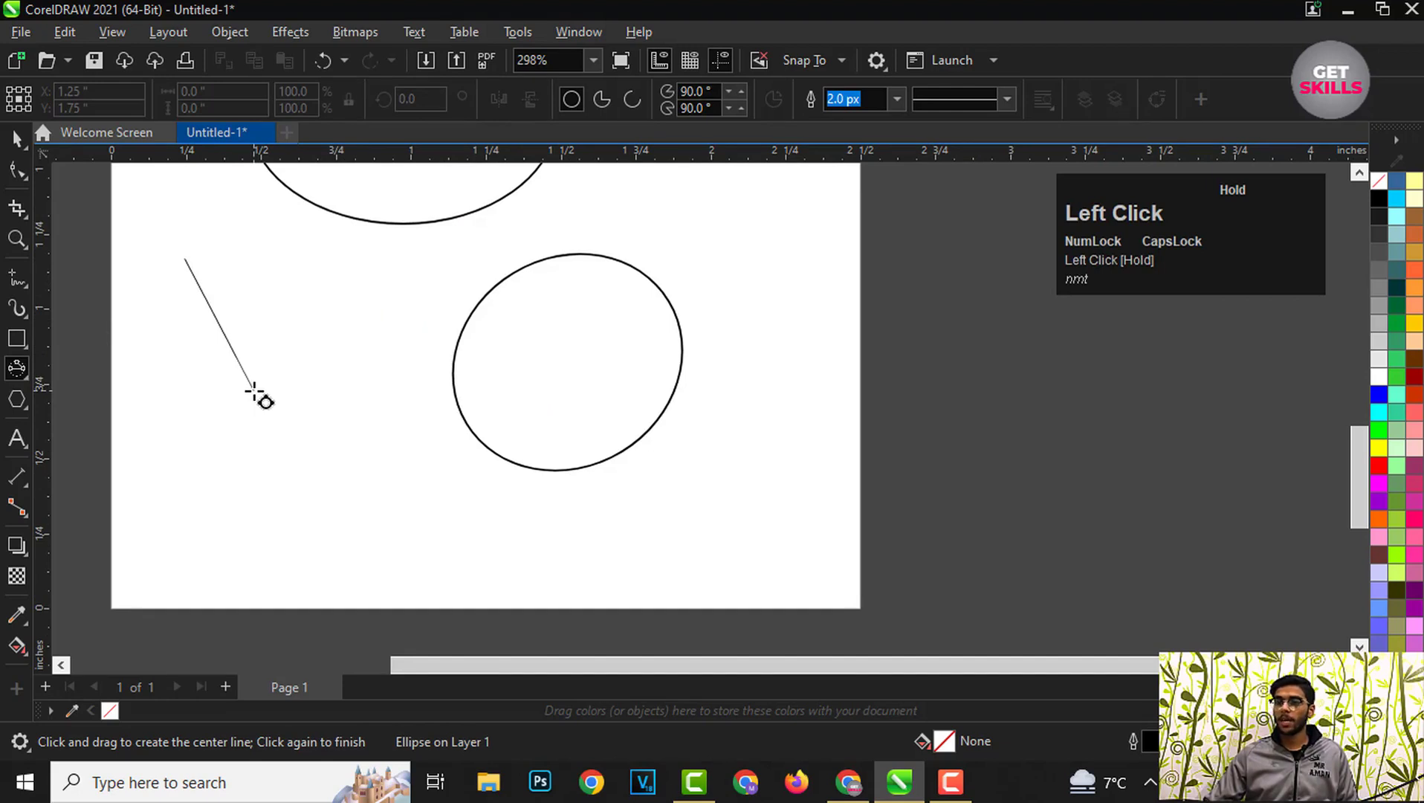
{"action": "left_click_drag", "start_coordinate": [254, 392], "coordinate": [254, 398]}
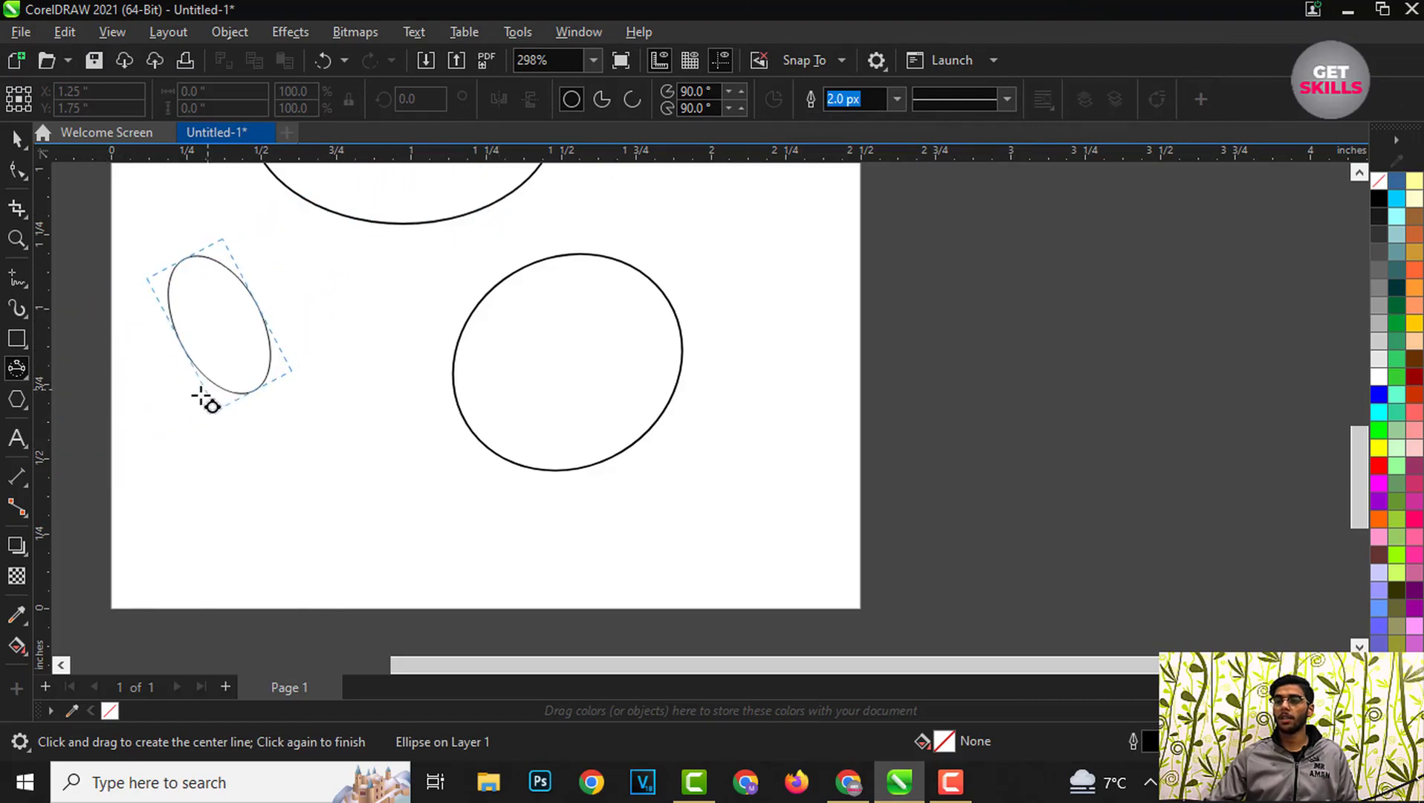
{"action": "left_click", "coordinate": [198, 403]}
{"action": "scroll", "coordinate": [297, 394], "scroll_direction": "down", "scroll_amount": 2}
{"action": "scroll", "coordinate": [297, 394], "scroll_direction": "up", "scroll_amount": 2}
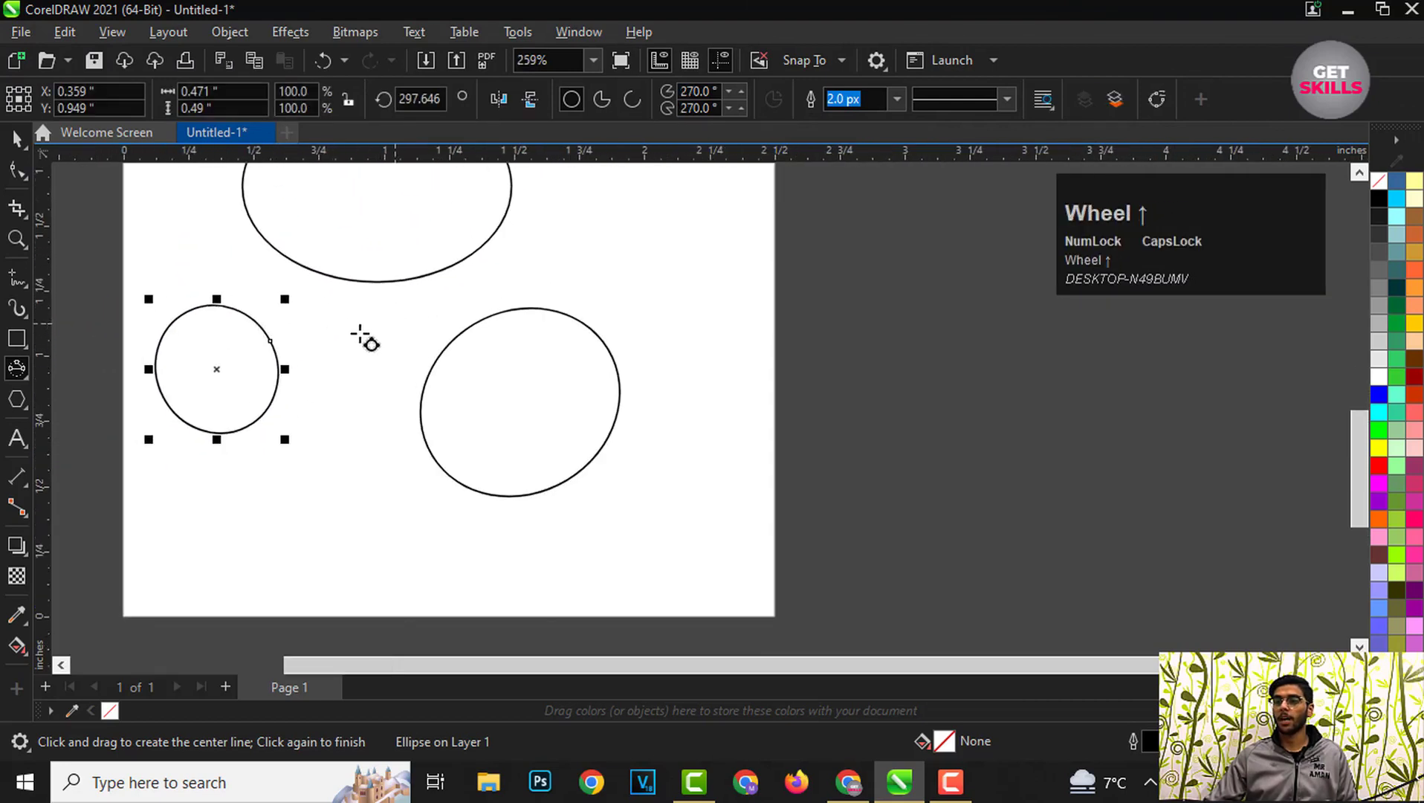
Step: Switch to the regular Ellipse tool
{"action": "left_click", "coordinate": [23, 376]}
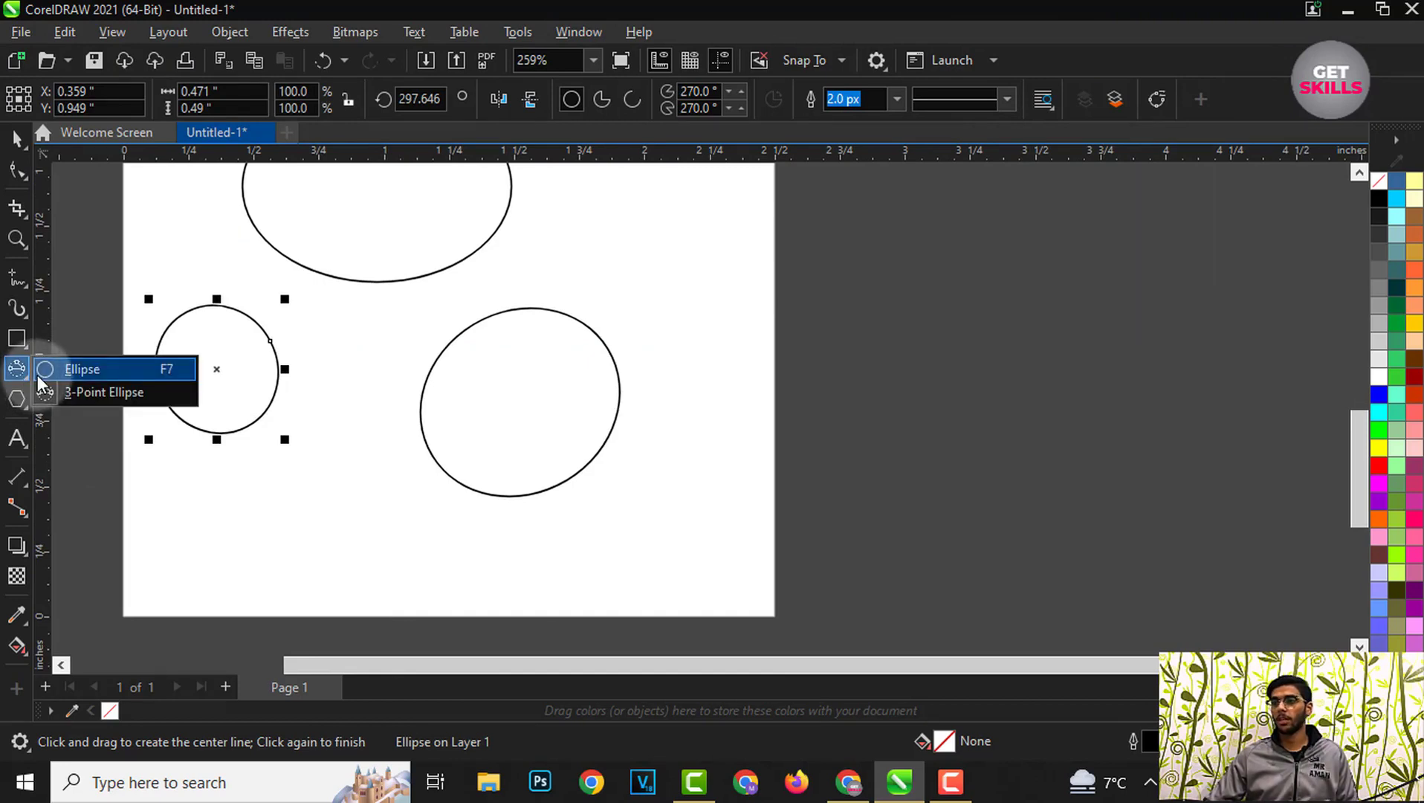
{"action": "left_click", "coordinate": [40, 374]}
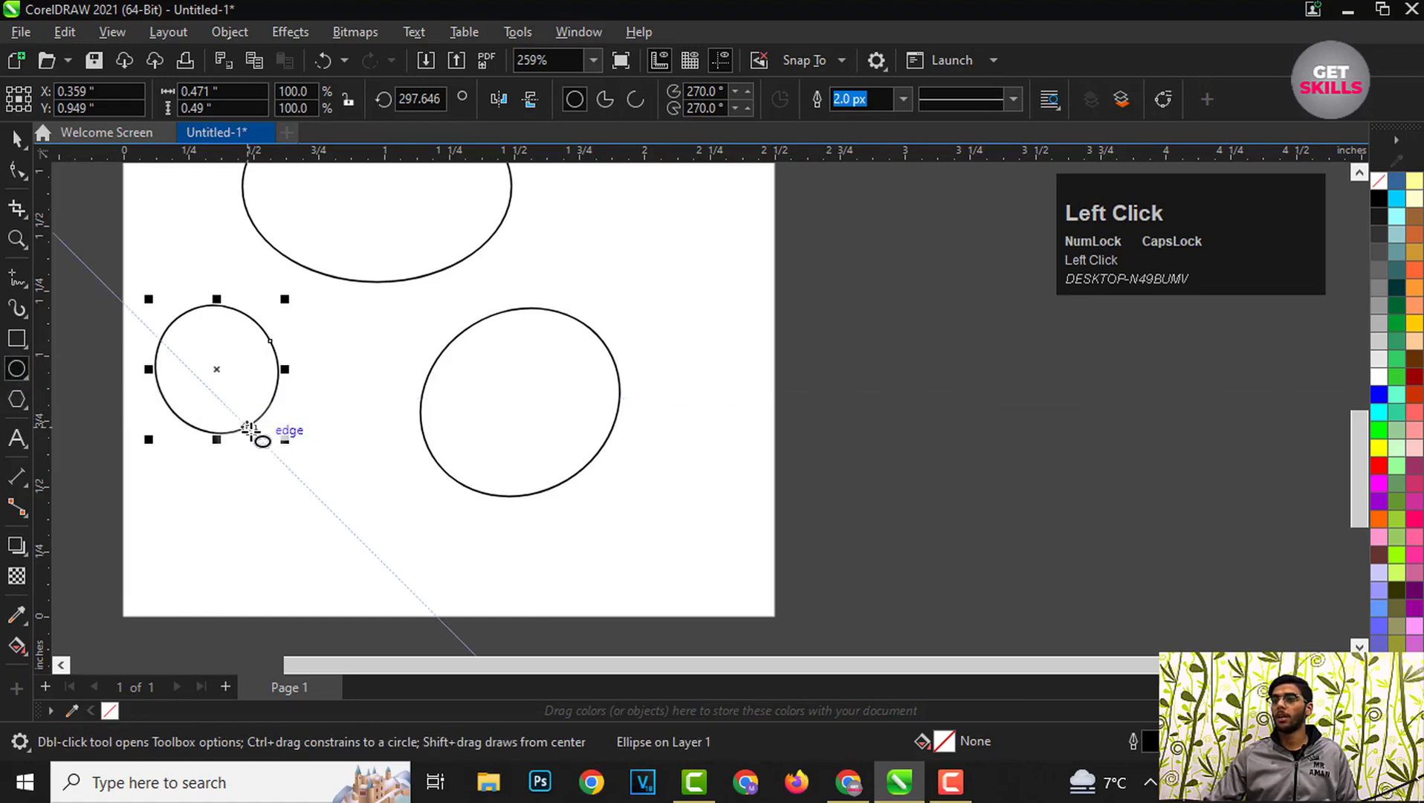